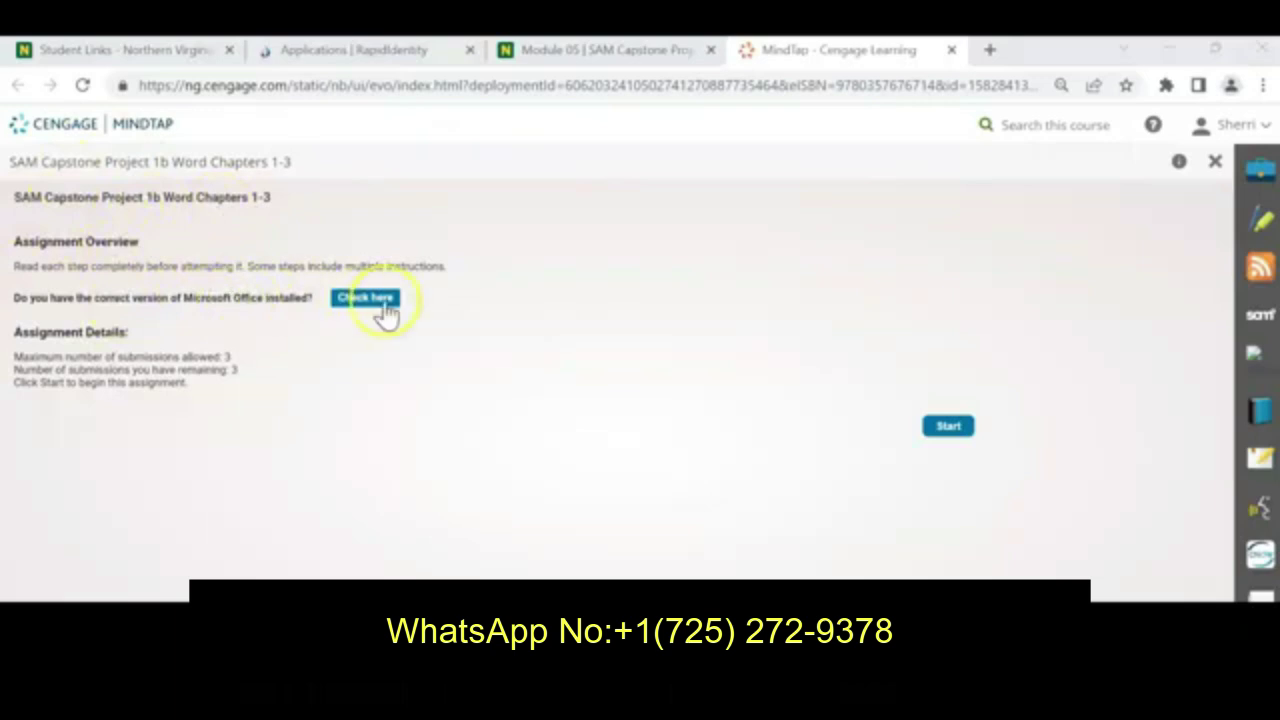
# Open the check for the correct Microsoft Office version and read the Microsoft Office and Project Errors guidance on the Projects help page
pyautogui.click(382, 306)
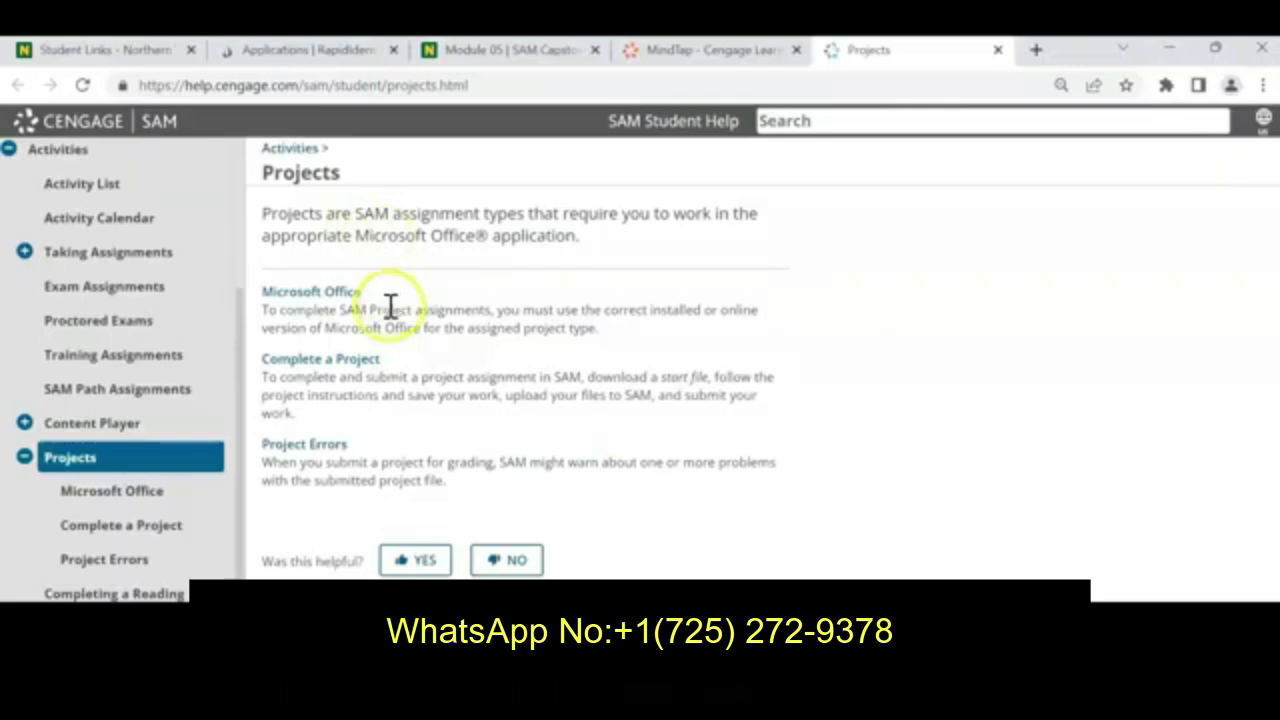
pyautogui.moveTo(391, 306); pyautogui.dragTo(614, 337)
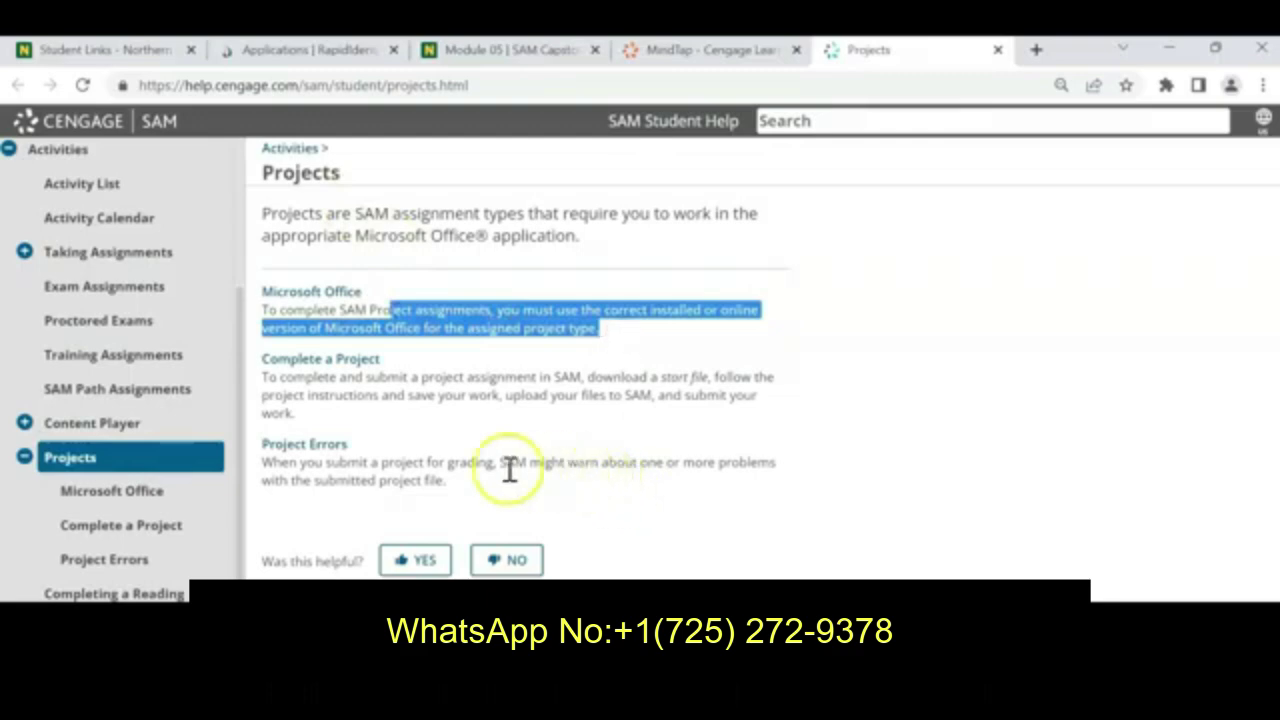
pyautogui.moveTo(331, 462); pyautogui.dragTo(486, 492)
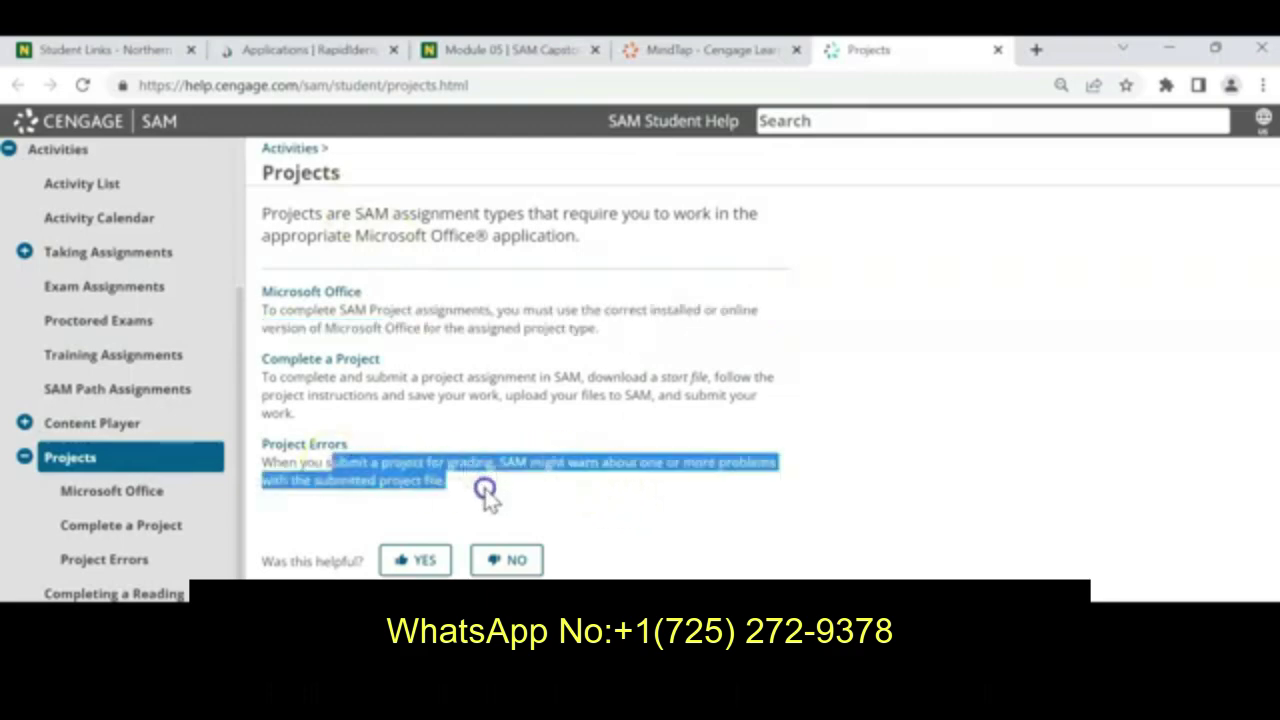
pyautogui.click(115, 495)
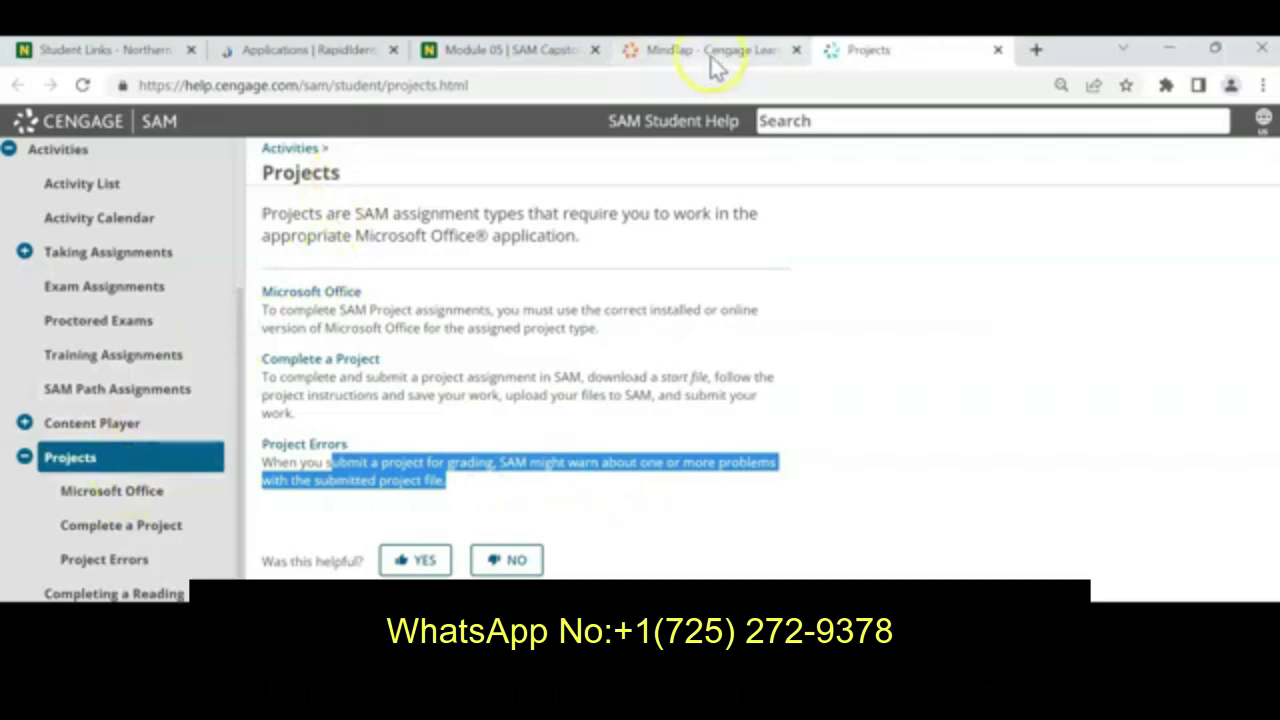
# Return to the MindTap assignment and download all the SAM Capstone Project 1b files, allowing multiple file downloads
pyautogui.moveTo(712, 66)
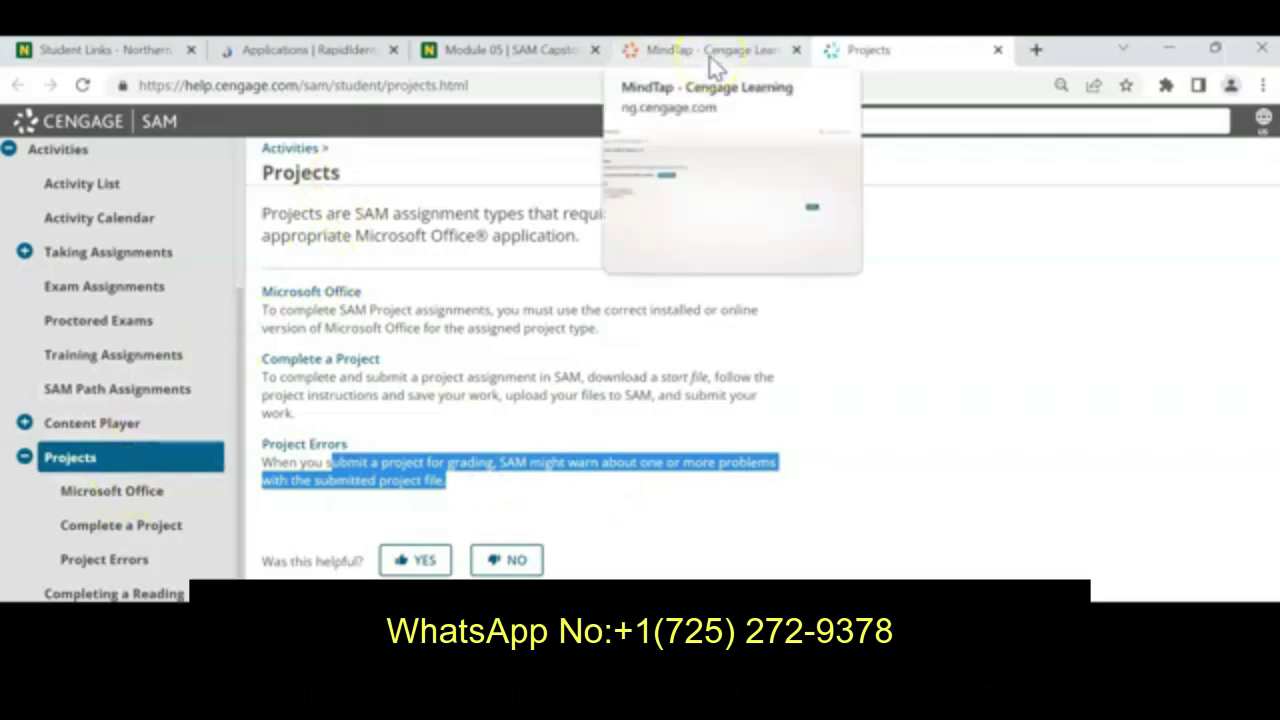
pyautogui.click(712, 52)
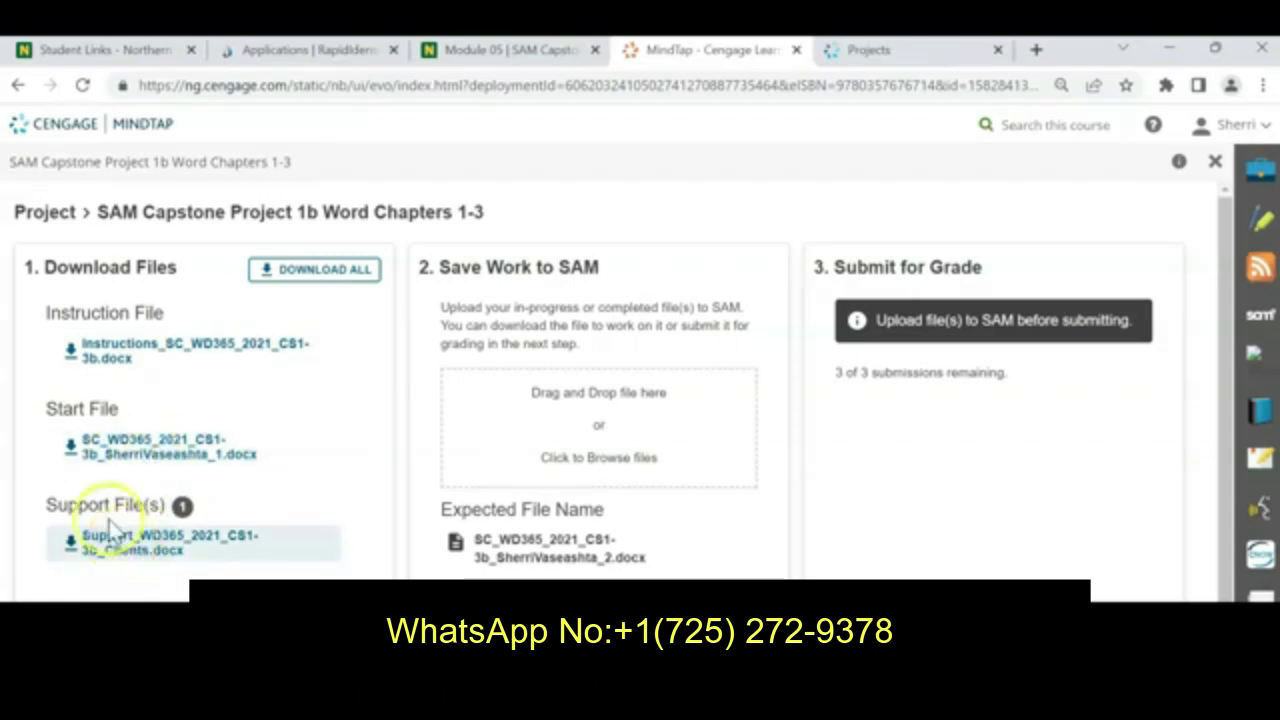
pyautogui.click(265, 270)
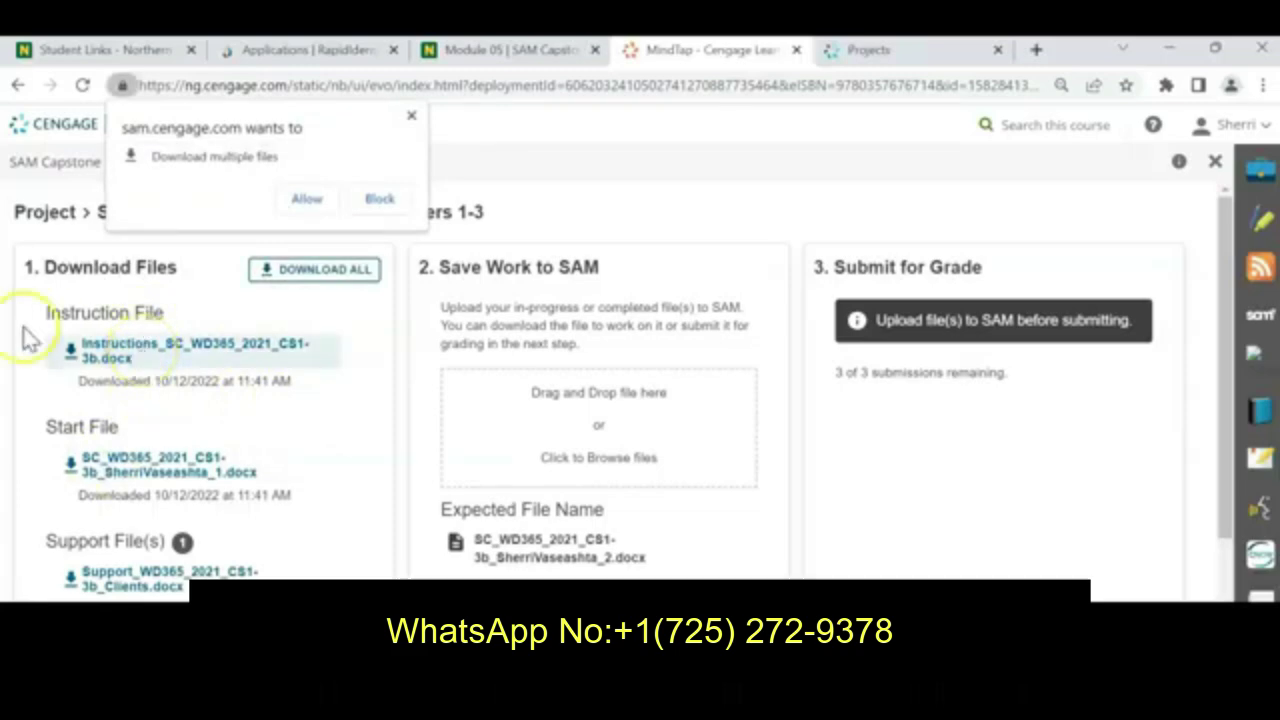
pyautogui.click(306, 199)
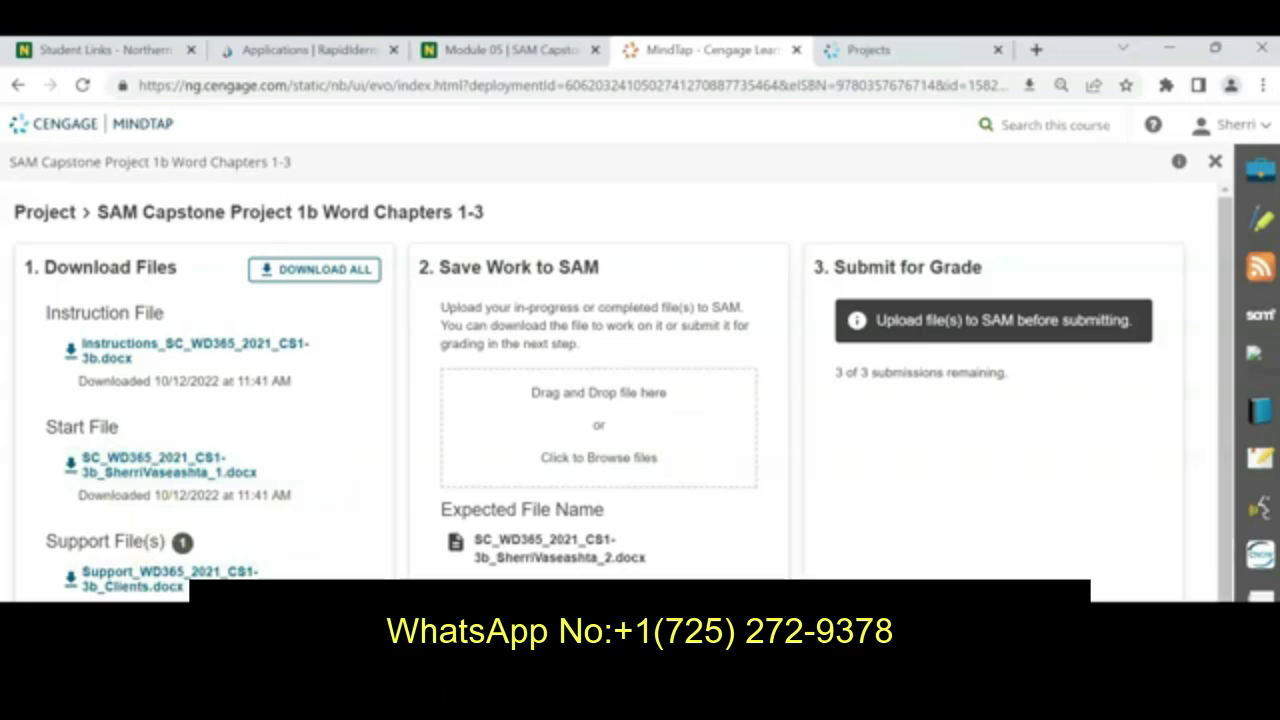
# Switch to File Explorer, open Instructions_SC_WD365_2021_CS1-3b.docx from the Downloads folder in Word, and enable editing
pyautogui.hotkey('alt', 'Tab')
pyautogui.scroll(-5, 194, 386)
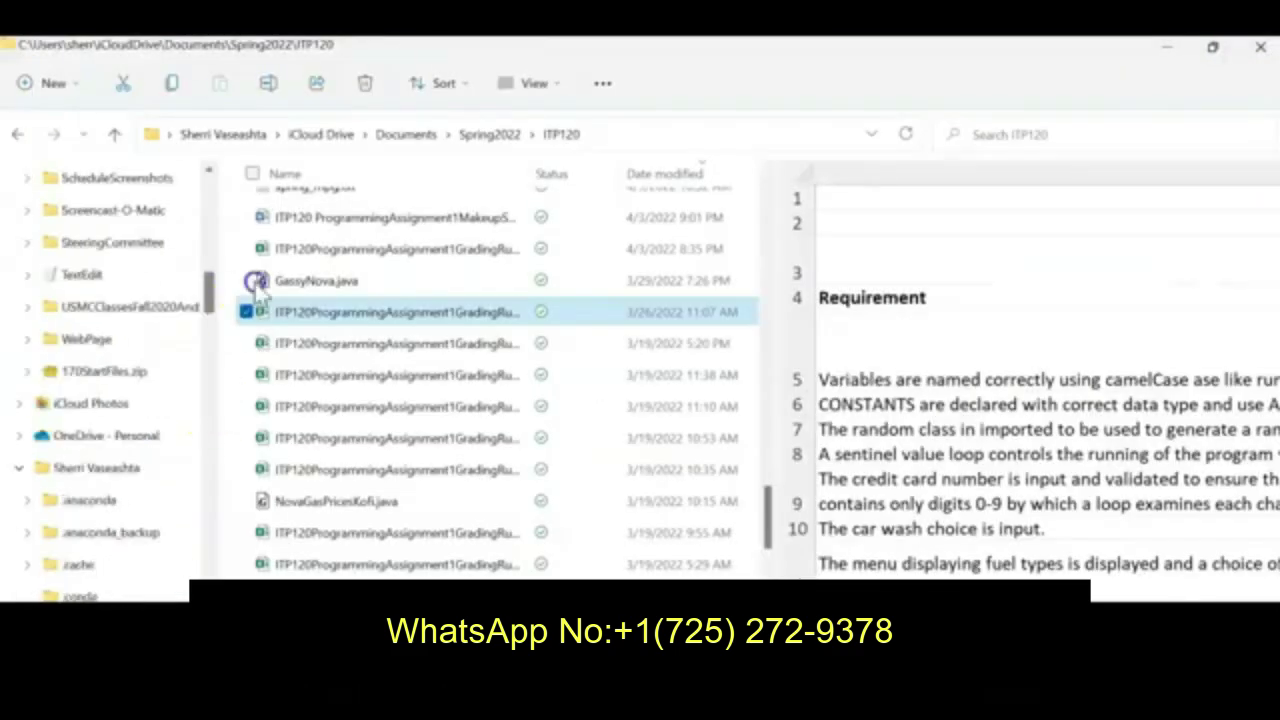
pyautogui.scroll(10, 100, 250)
pyautogui.click(86, 240)
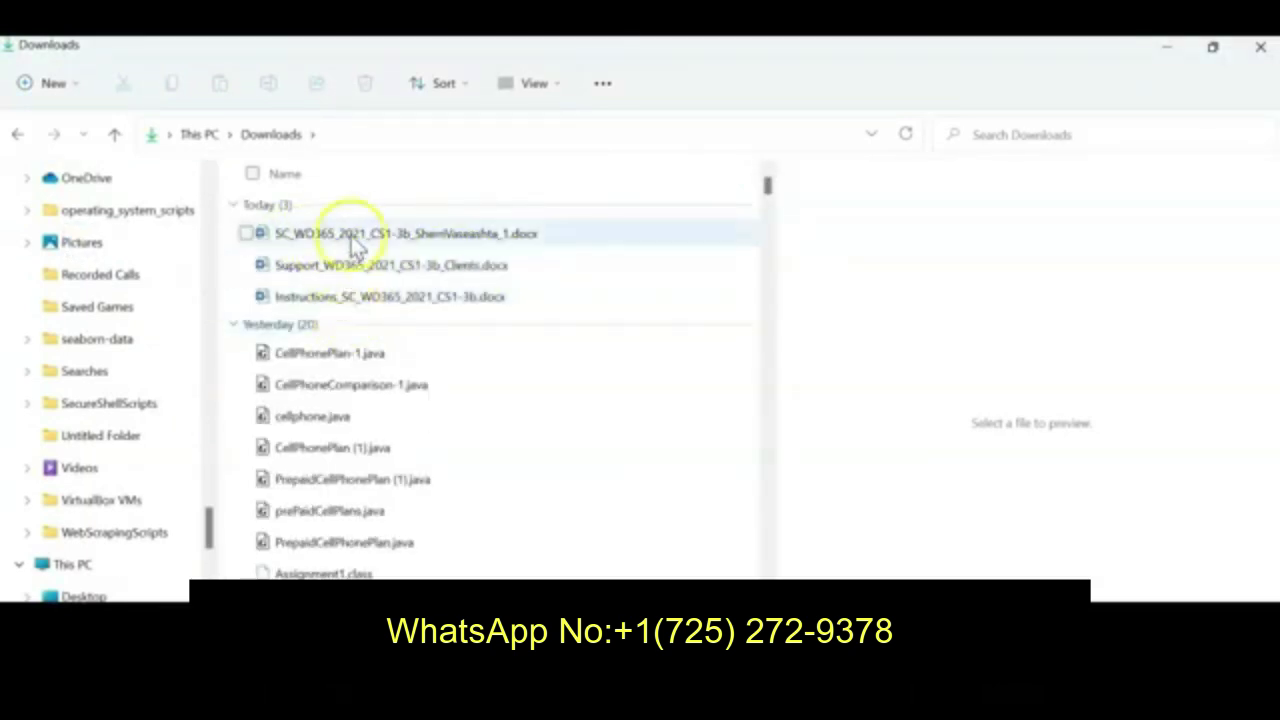
pyautogui.doubleClick(310, 300)
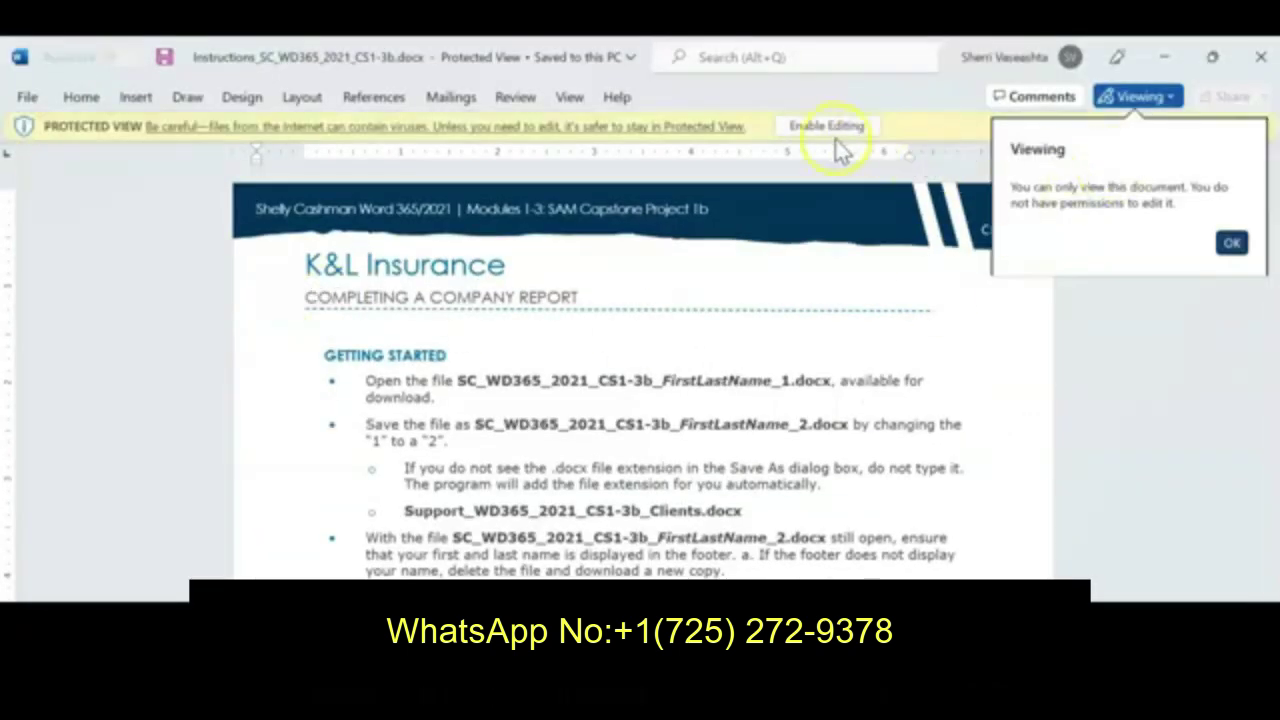
pyautogui.click(838, 130)
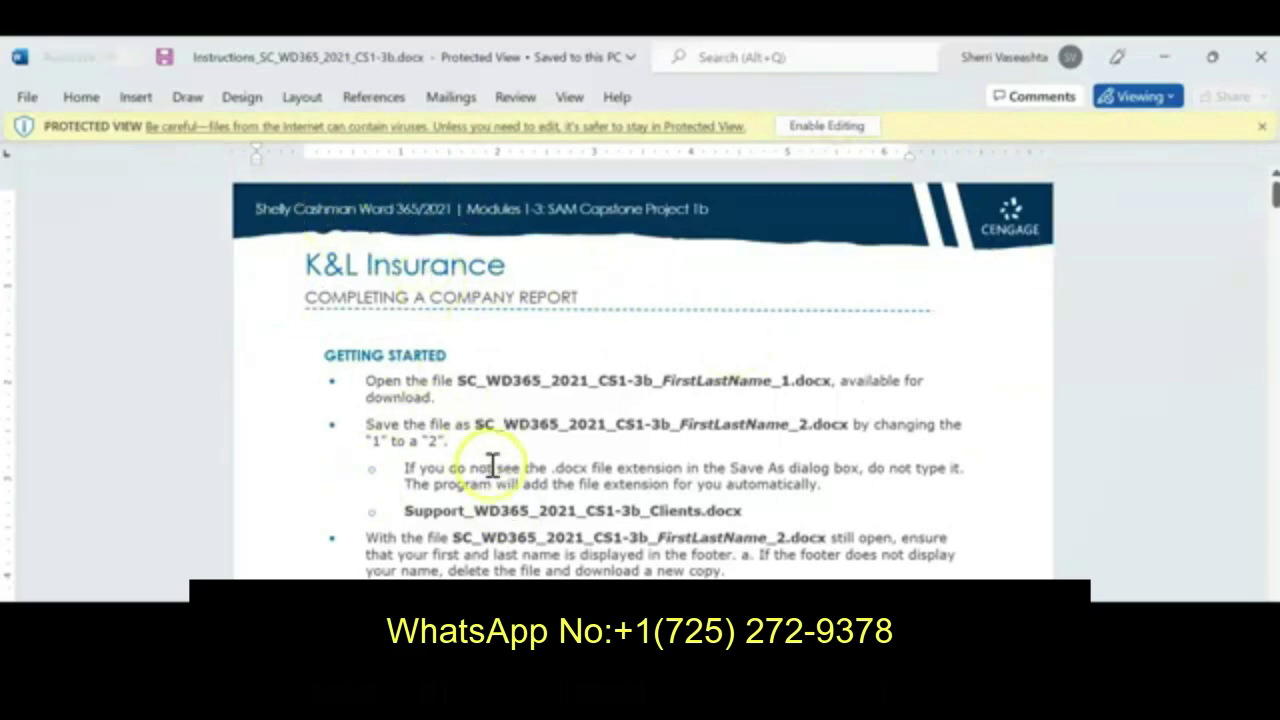
pyautogui.click(799, 125)
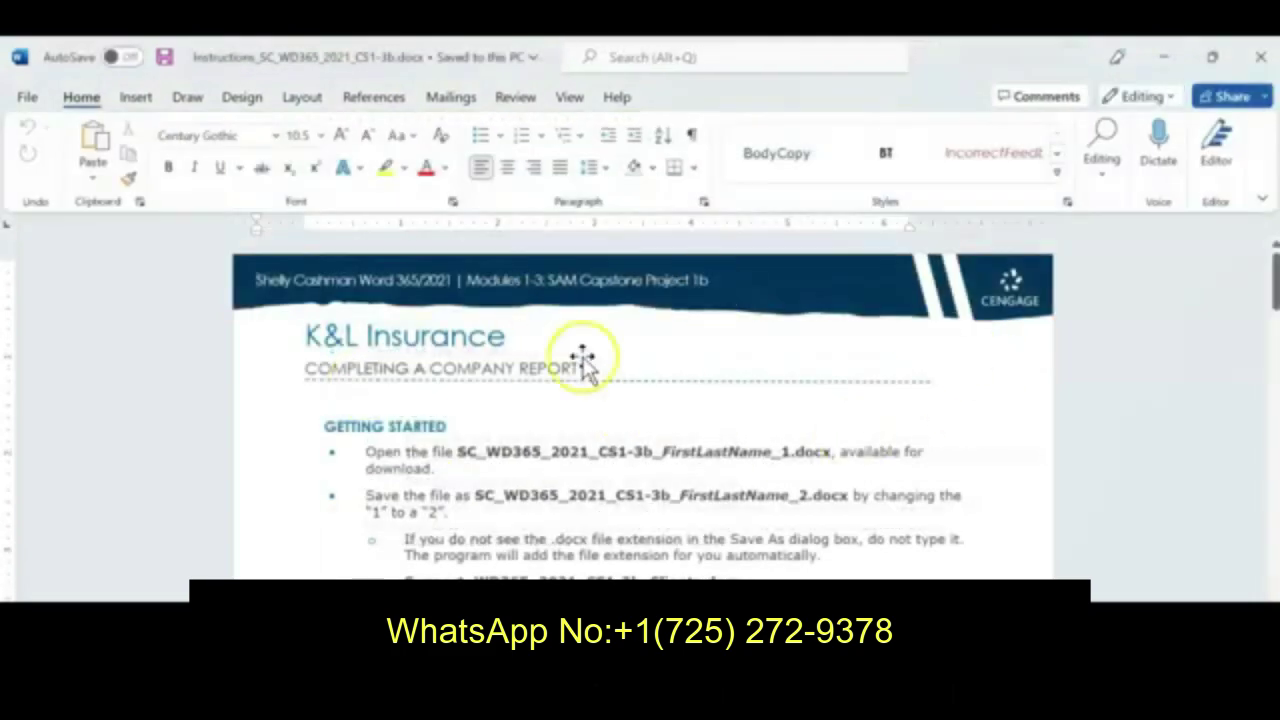
# Save a copy of the instructions document under its existing name in the ITE152 folder of Fall2022
pyautogui.click(33, 105)
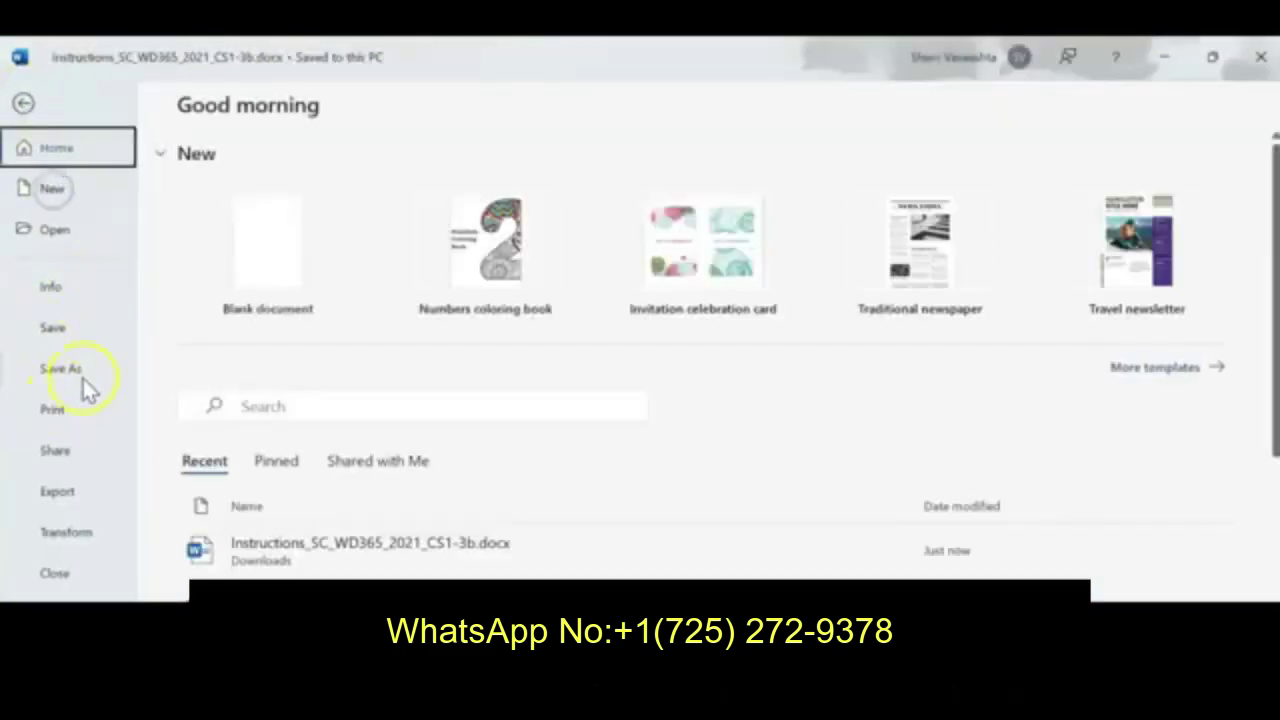
pyautogui.click(84, 370)
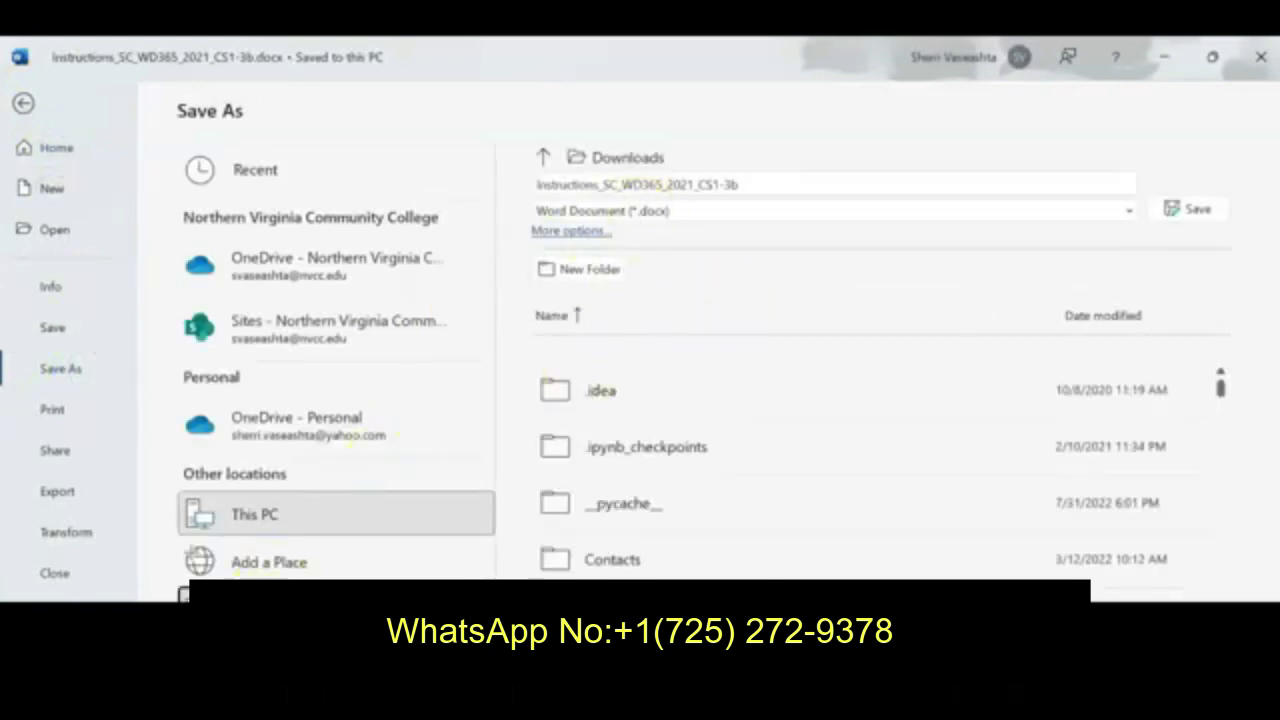
pyautogui.click(230, 595)
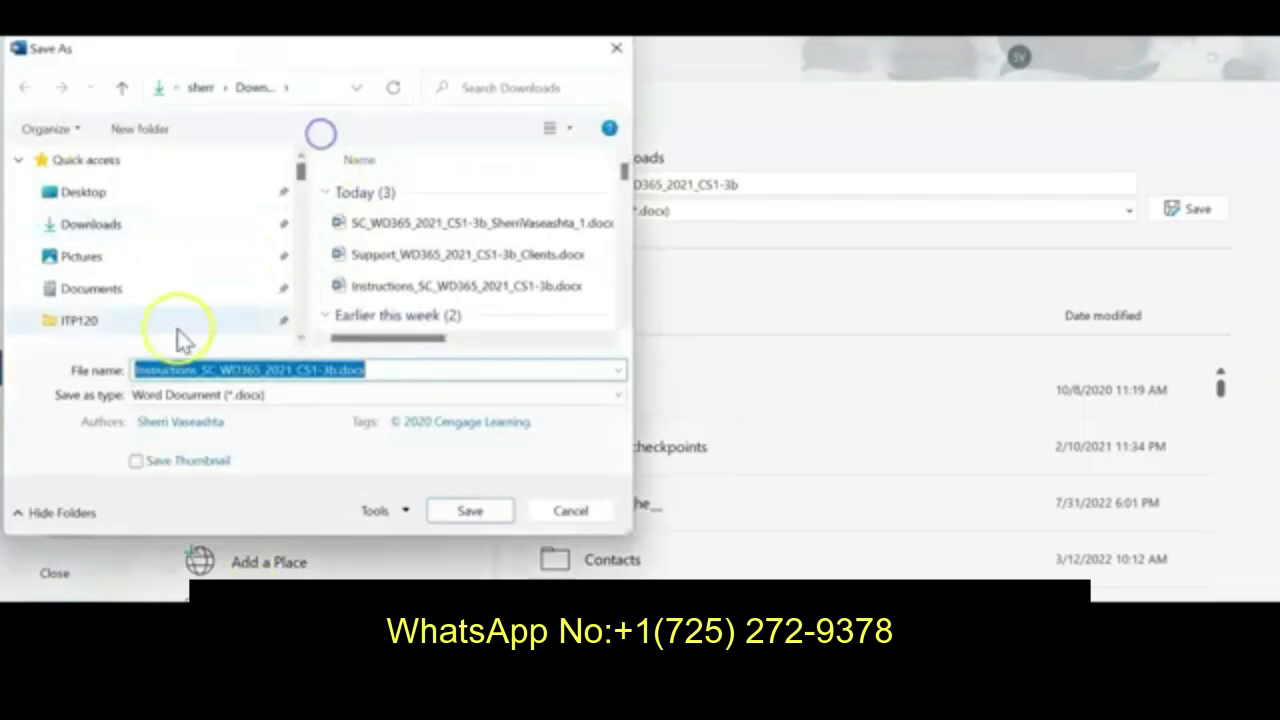
pyautogui.scroll(-4, 183, 291)
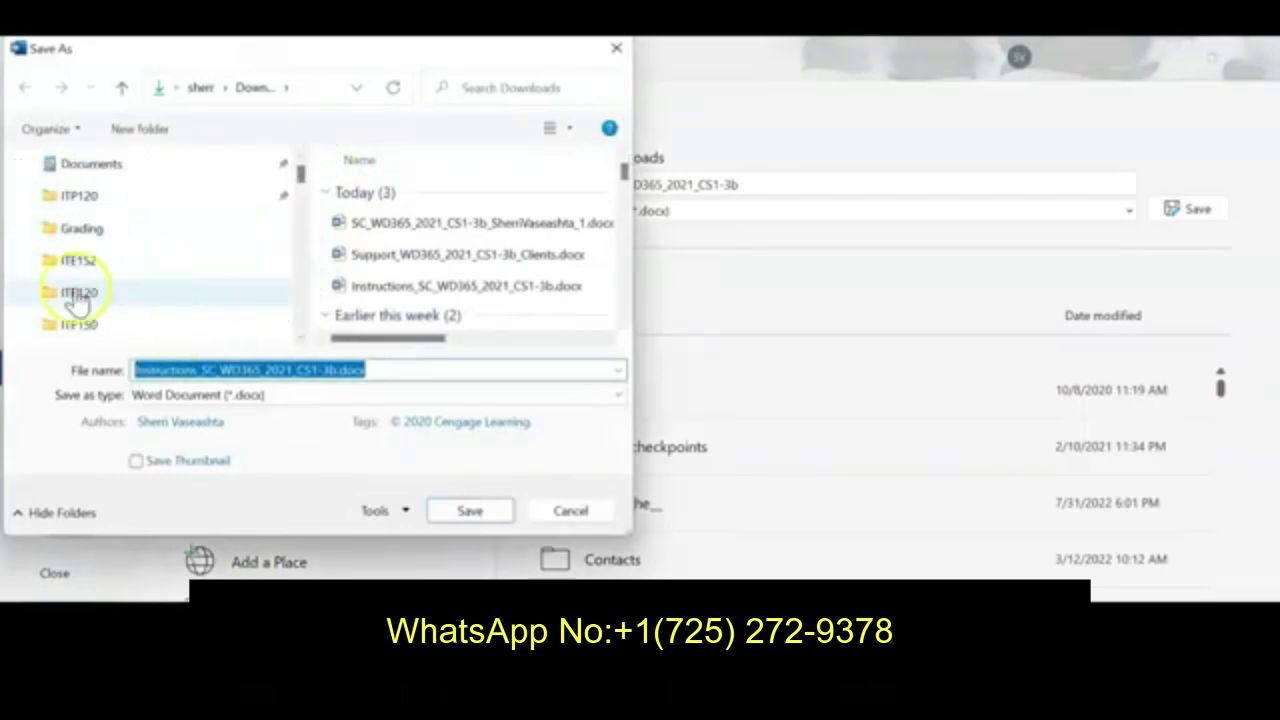
pyautogui.click(80, 262)
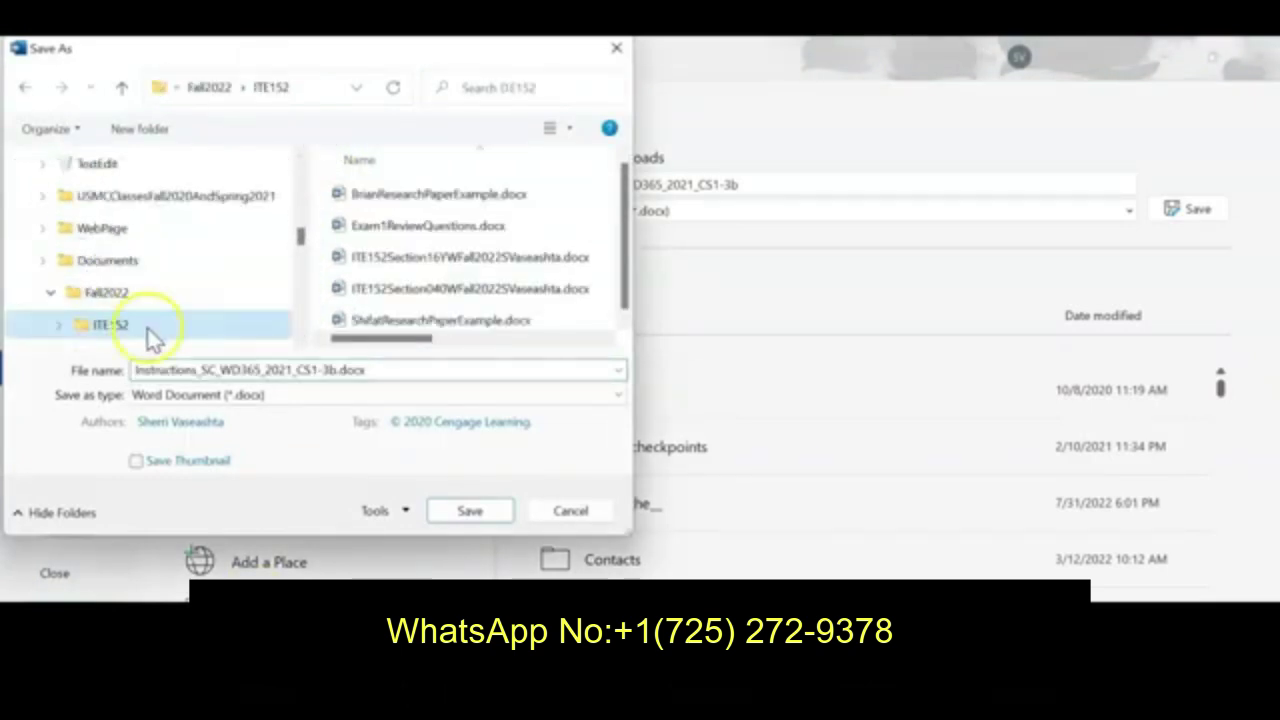
pyautogui.click(469, 514)
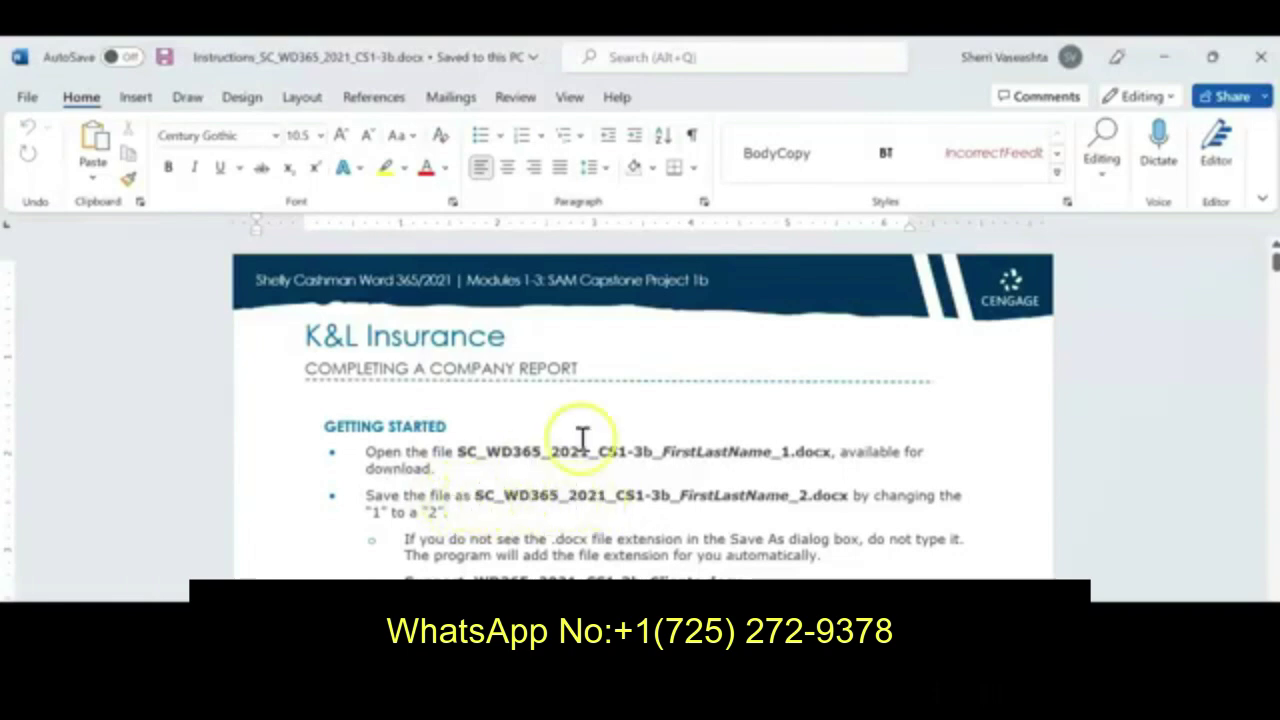
# Find the start file name in the instructions, open the SC_WD365_2021_CS1-3b file ending in _1 from Downloads, and enable editing
pyautogui.moveTo(457, 451); pyautogui.dragTo(830, 451)
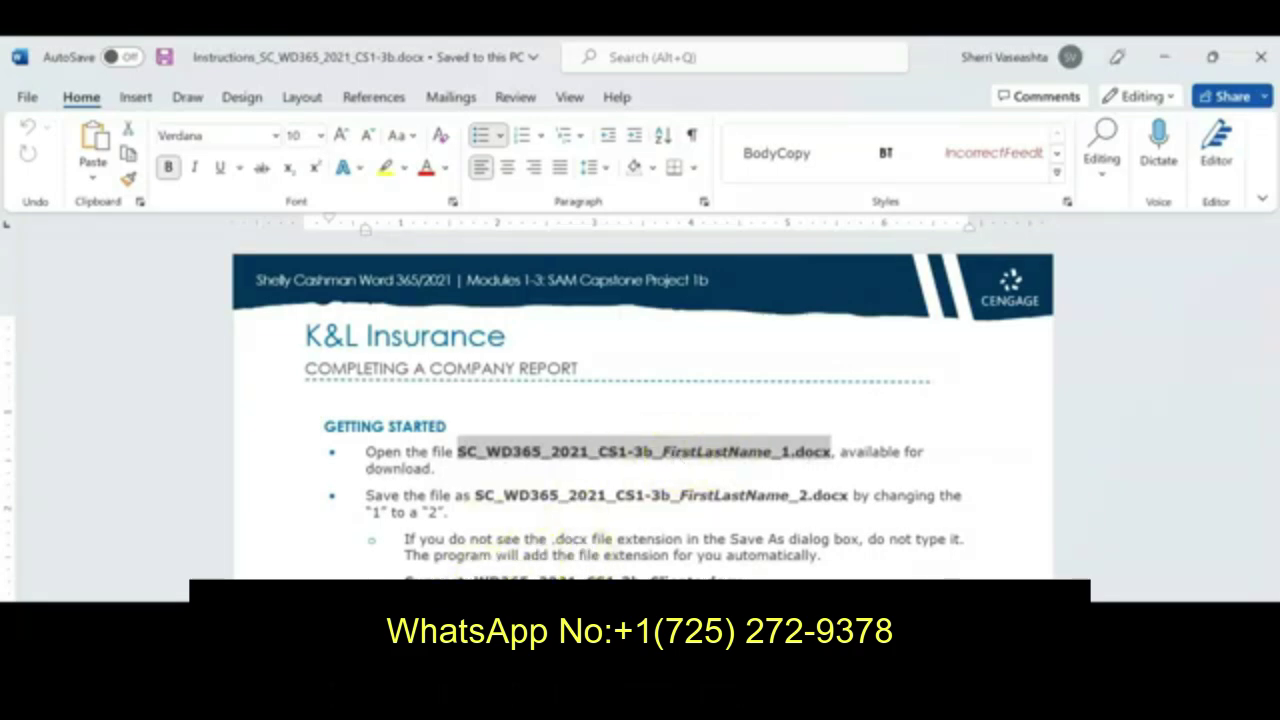
pyautogui.hotkey('alt', 'Tab')
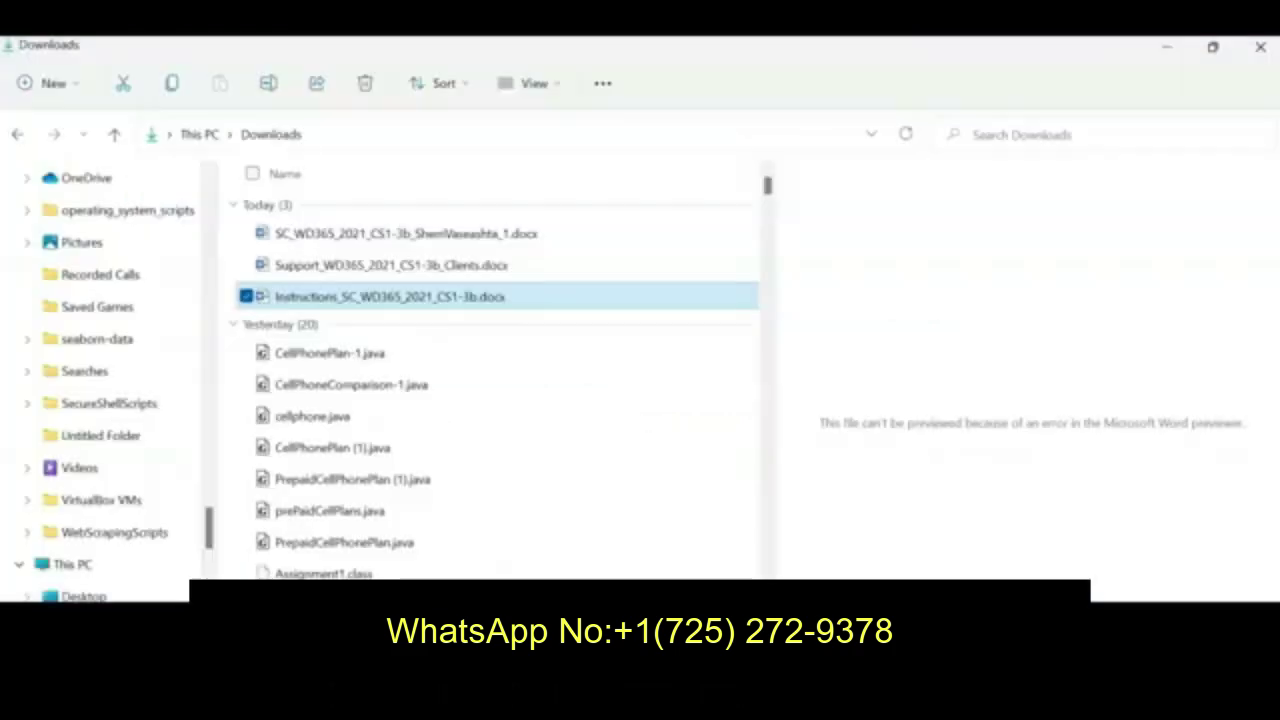
pyautogui.click(478, 240)
pyautogui.doubleClick(478, 236)
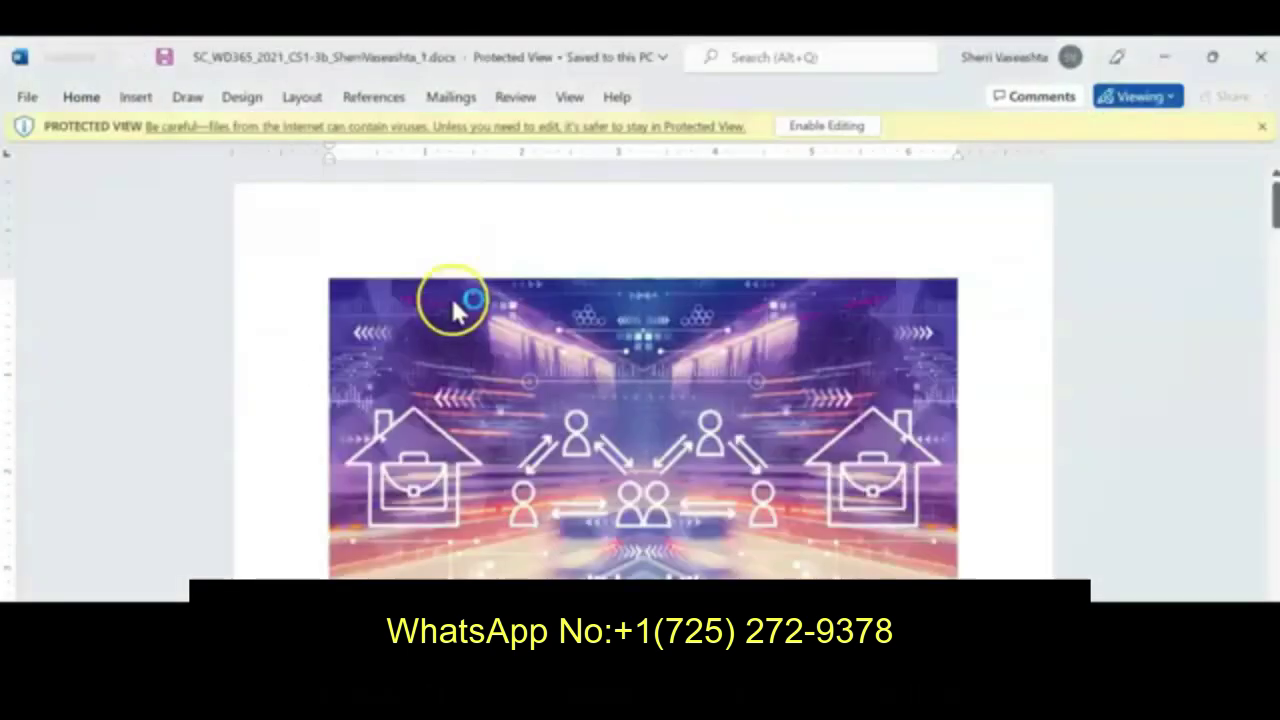
pyautogui.click(837, 125)
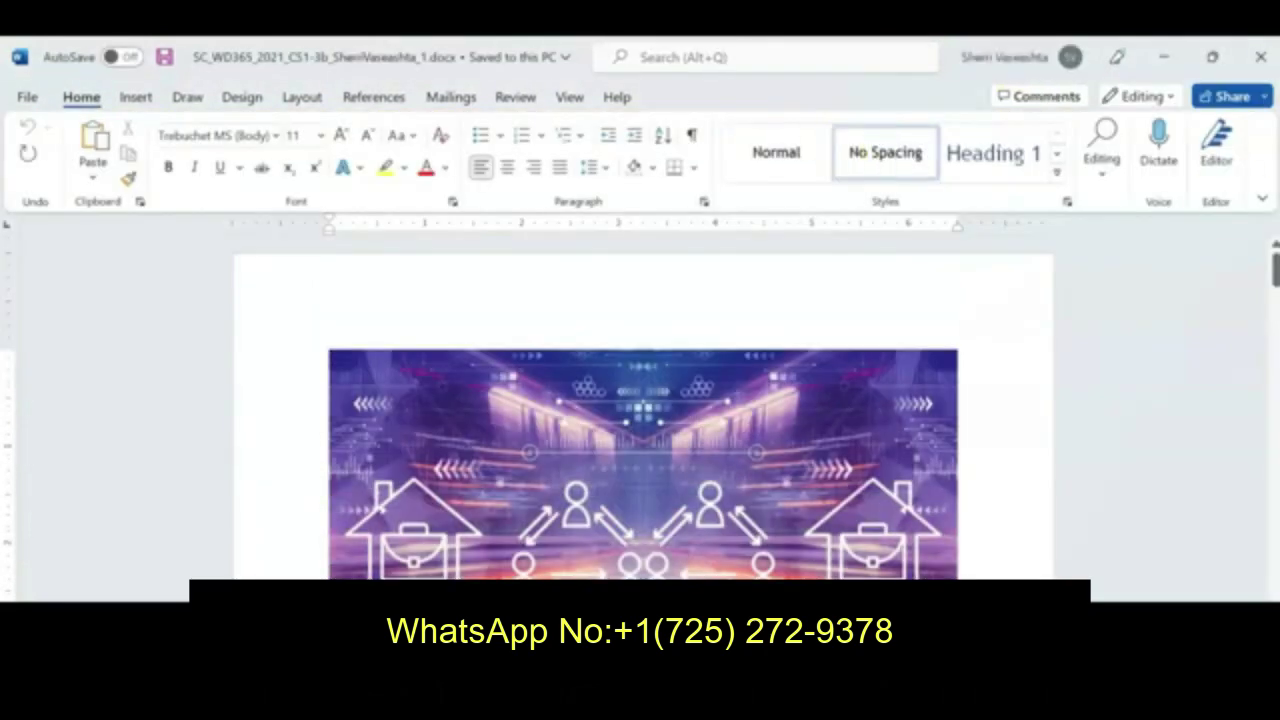
pyautogui.moveTo(1274, 265)
pyautogui.mouseDown()
pyautogui.moveTo(1276, 312)
pyautogui.moveTo(1275, 263)
pyautogui.mouseUp()
# Check the required save name in the instructions, and choose the ITE152 folder as the start document's Save As location
pyautogui.moveTo(514, 702)
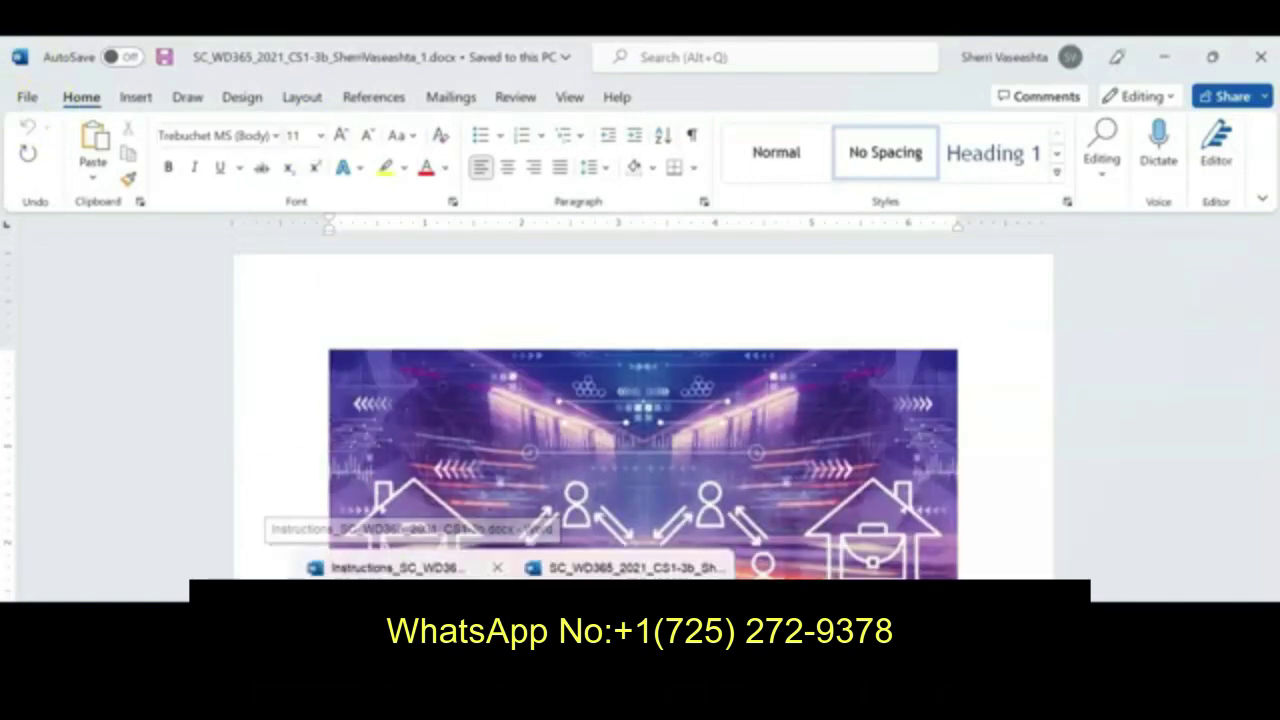
pyautogui.click(410, 628)
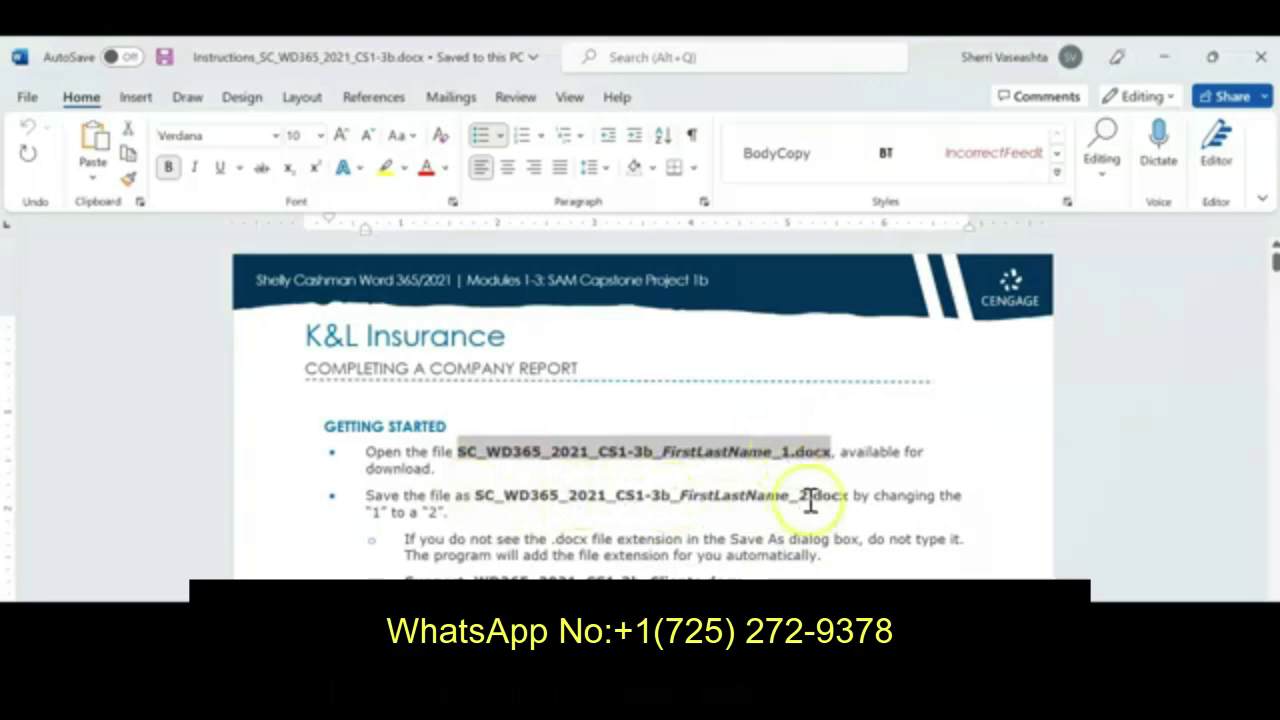
pyautogui.moveTo(520, 705)
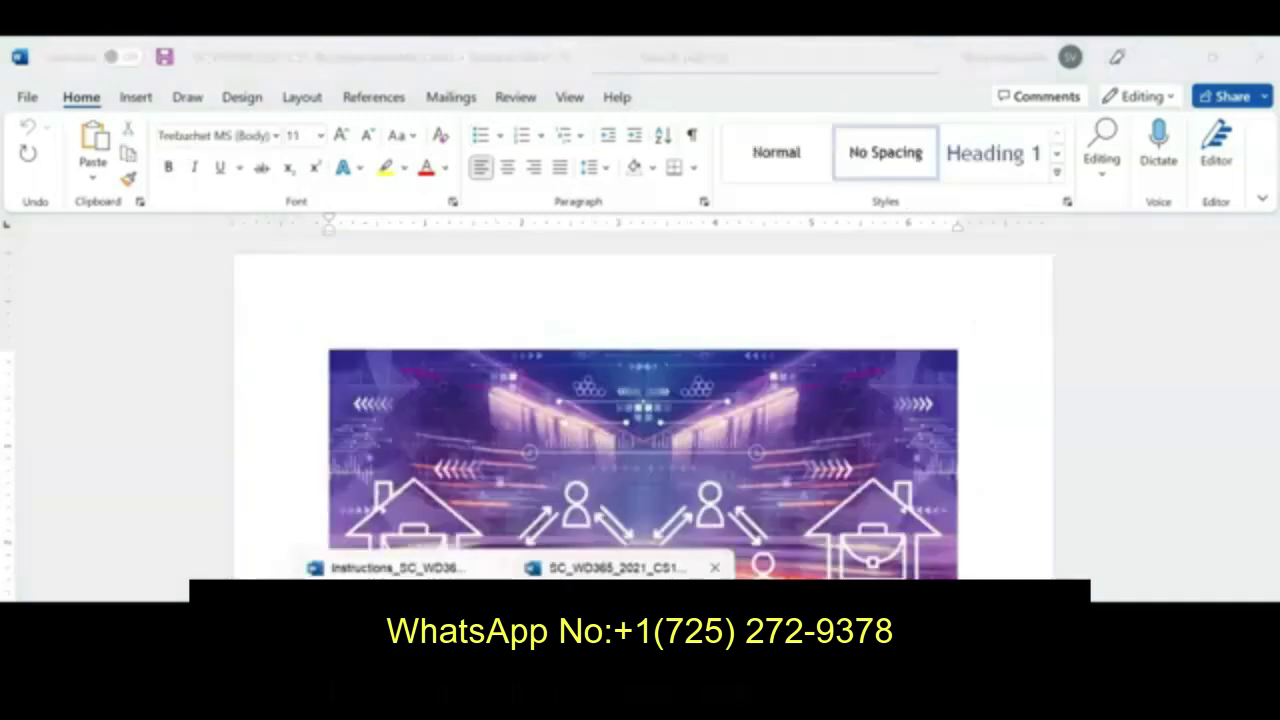
pyautogui.click(615, 567)
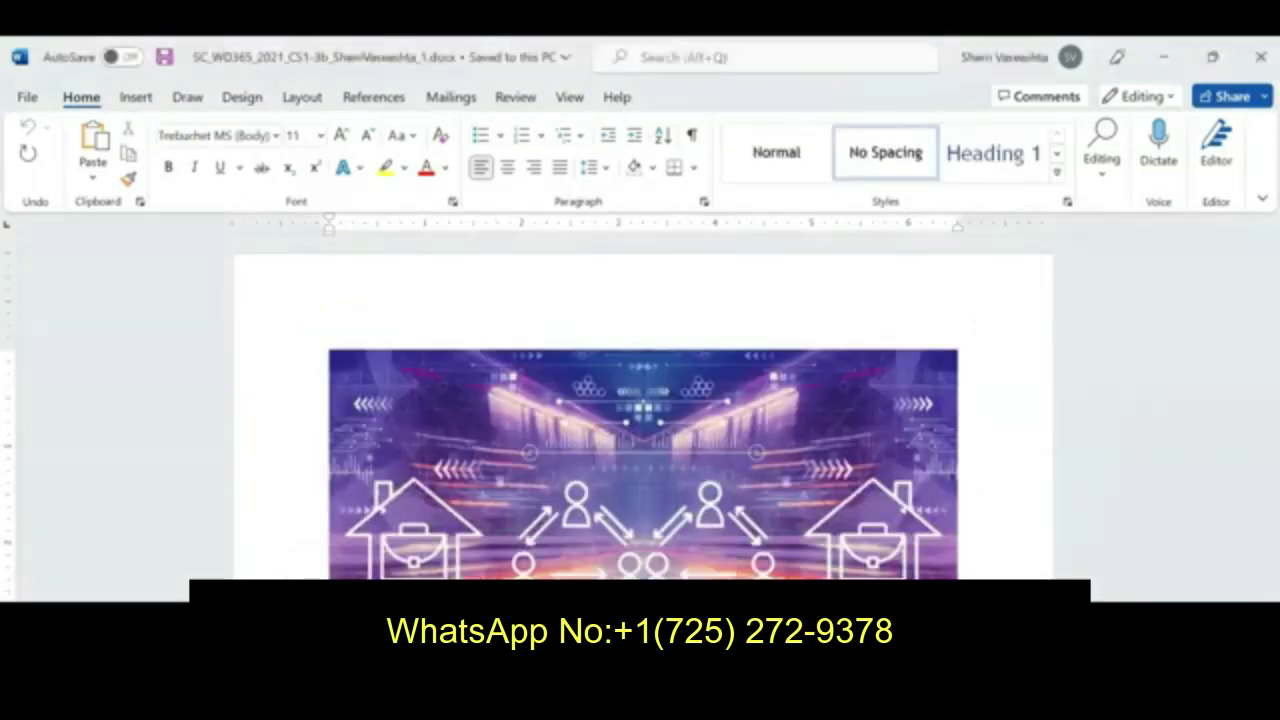
pyautogui.click(28, 98)
pyautogui.click(78, 370)
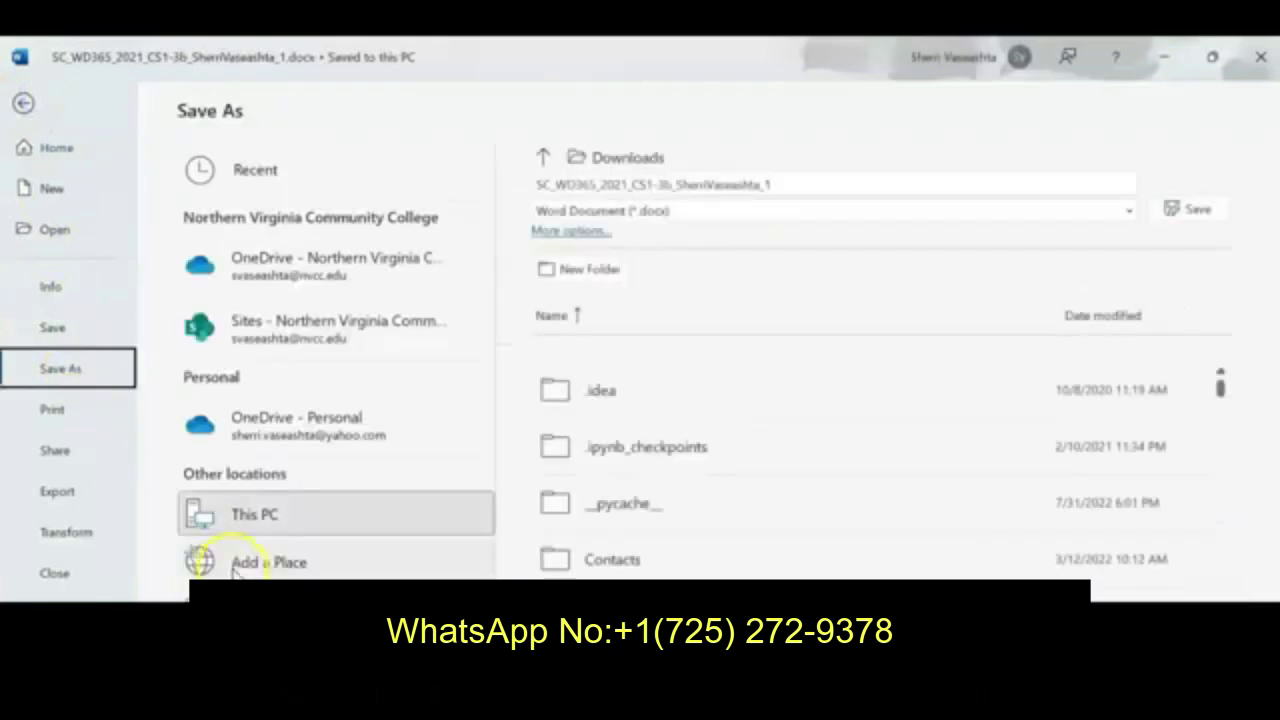
pyautogui.click(252, 564)
pyautogui.click(254, 610)
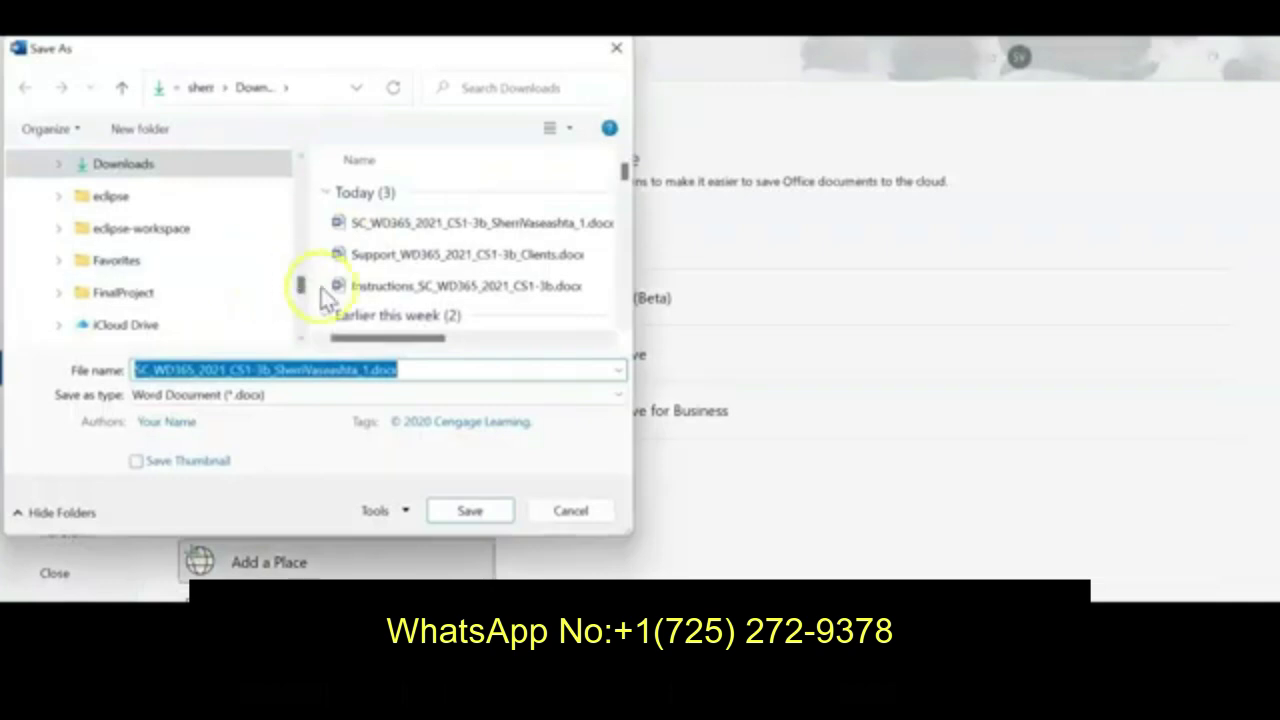
pyautogui.scroll(2, 303, 288)
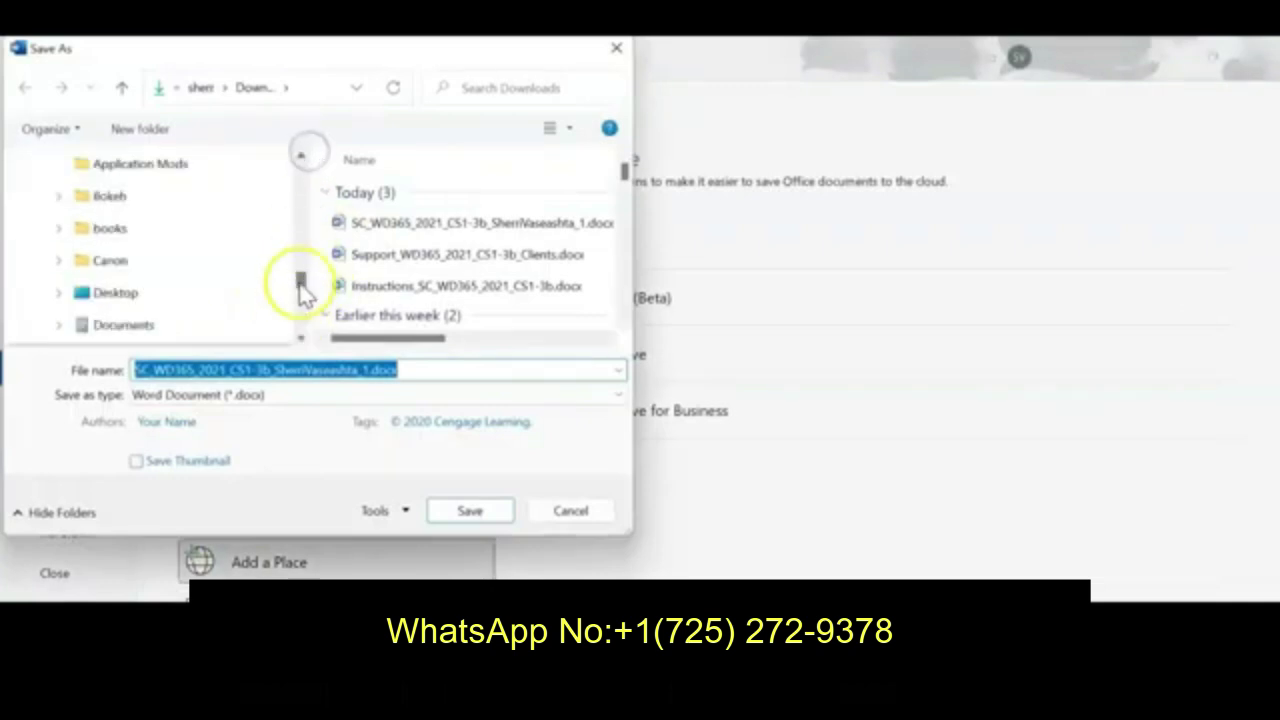
pyautogui.moveTo(300, 284); pyautogui.dragTo(300, 140)
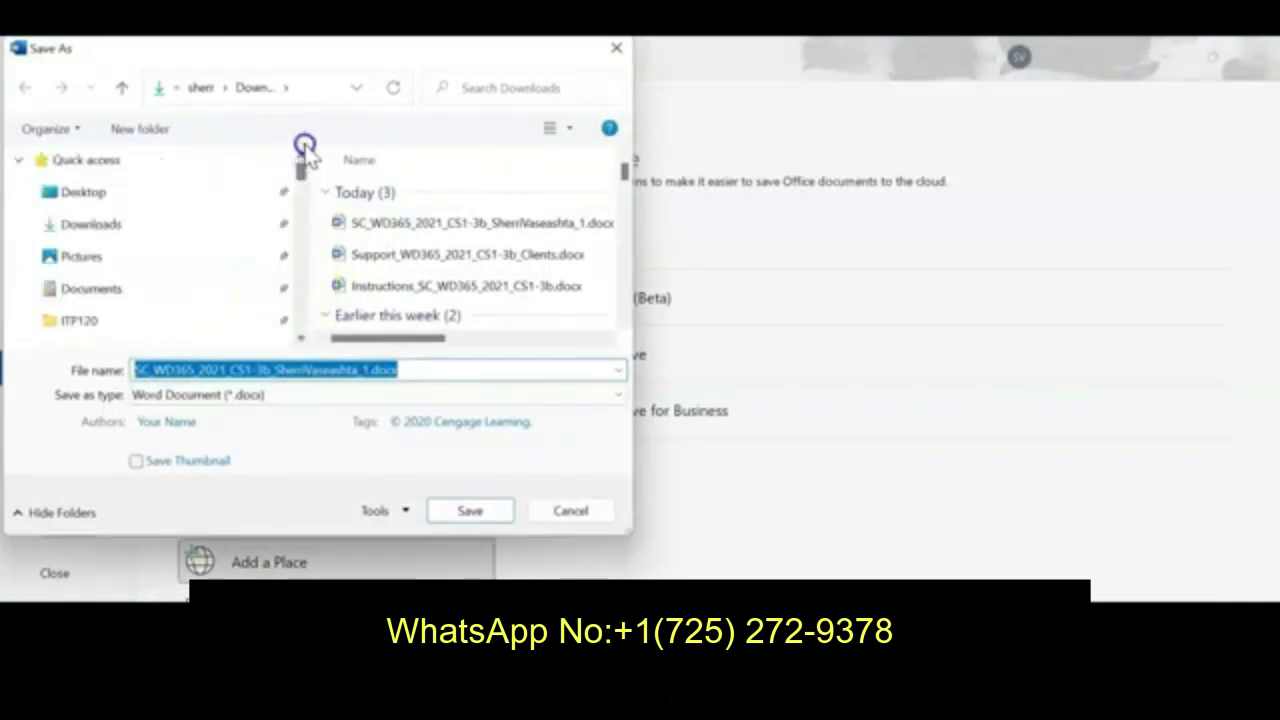
pyautogui.scroll(-2, 100, 300)
pyautogui.click(89, 293)
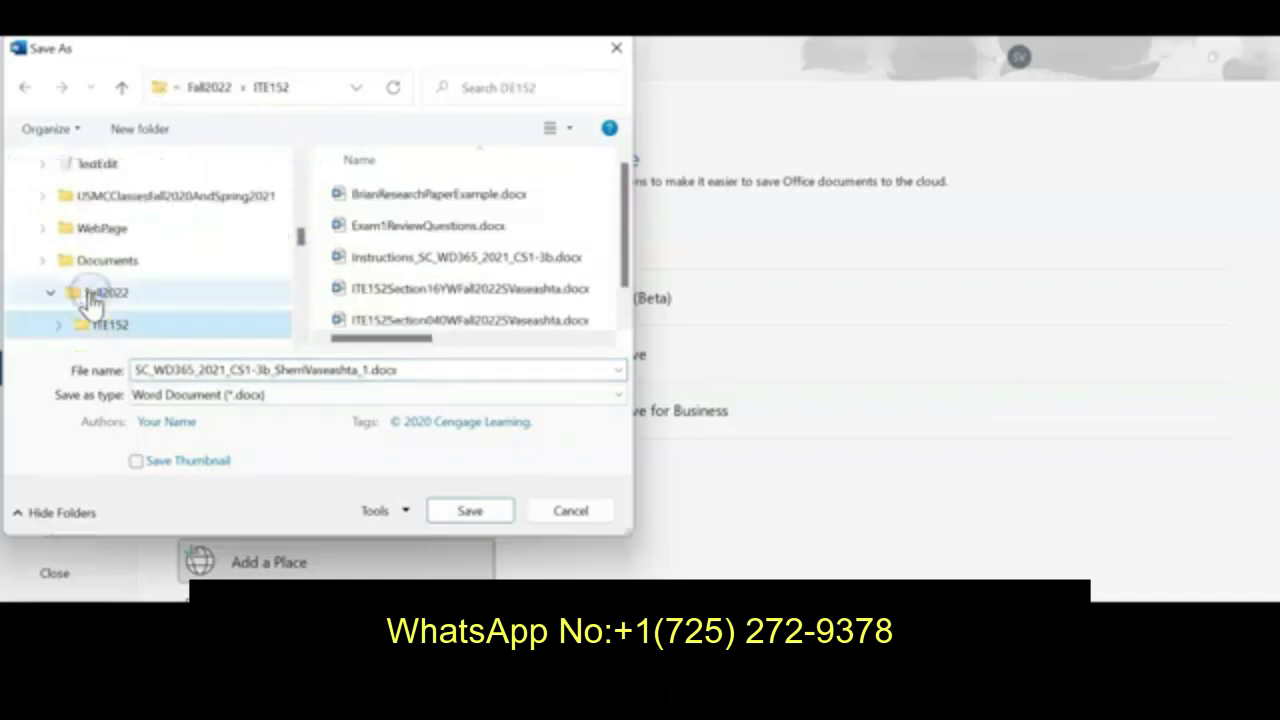
# Change the number at the end of the start document's file name to 2 and save the copy
pyautogui.doubleClick(366, 370)
pyautogui.click(366, 370)
pyautogui.write('1')
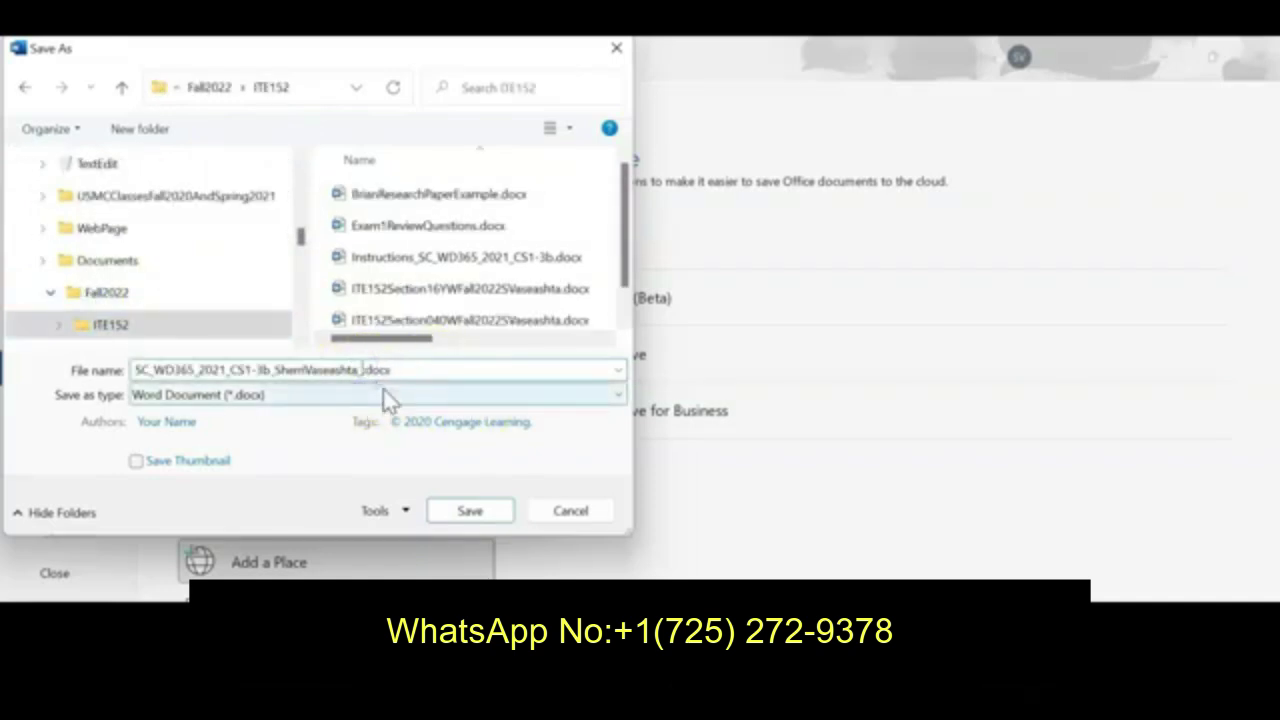
pyautogui.write('2')
pyautogui.click(470, 513)
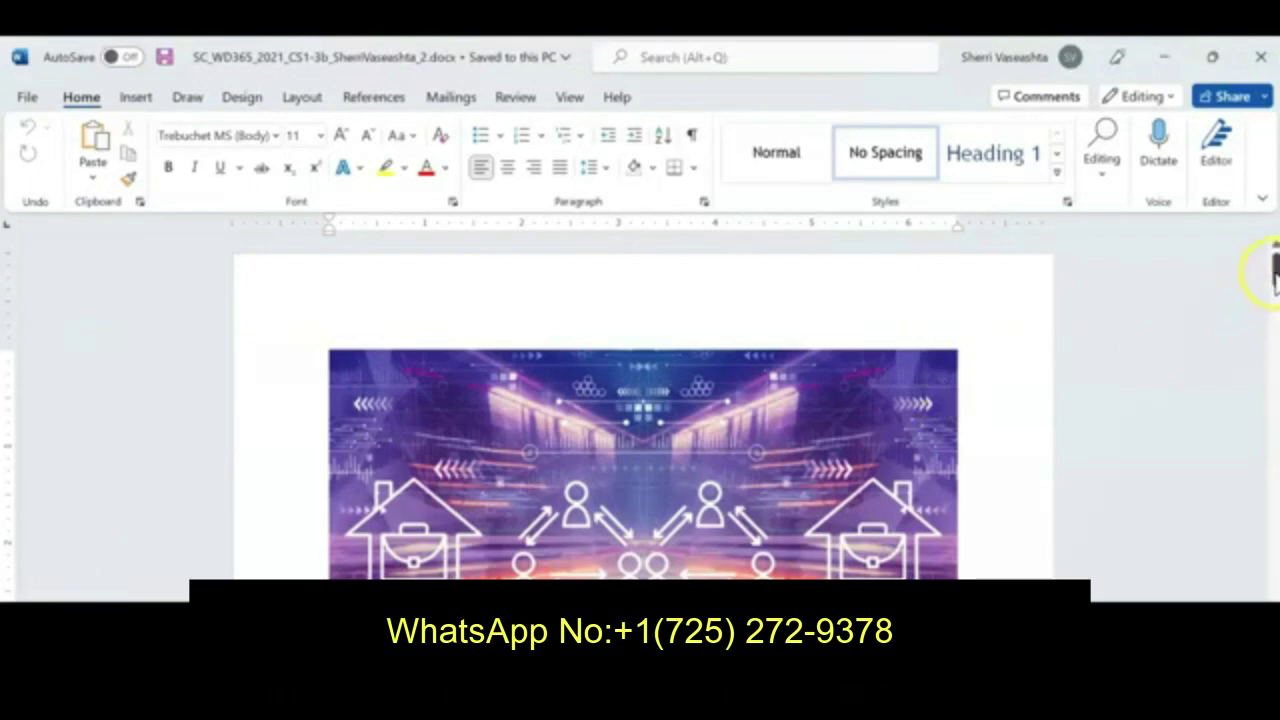
# Read the remaining Getting Started items in the instructions document, covering the support file and the footer name requirement
pyautogui.moveTo(514, 668)
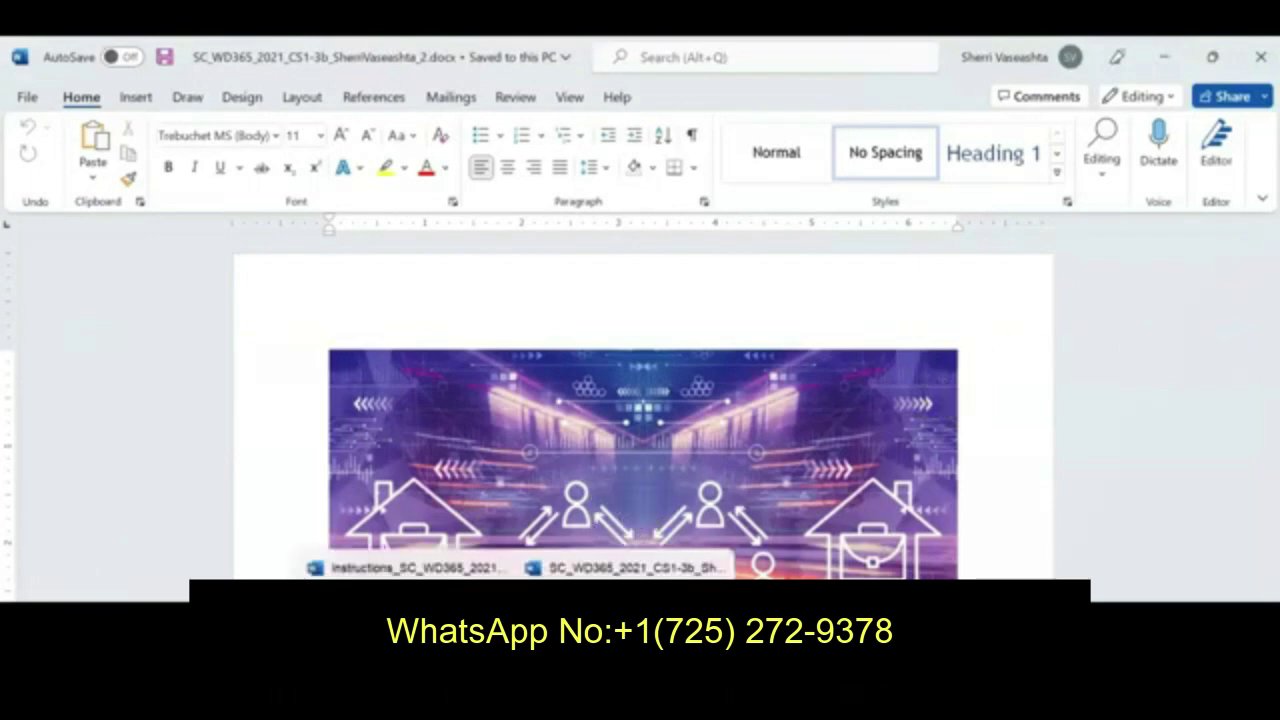
pyautogui.click(482, 568)
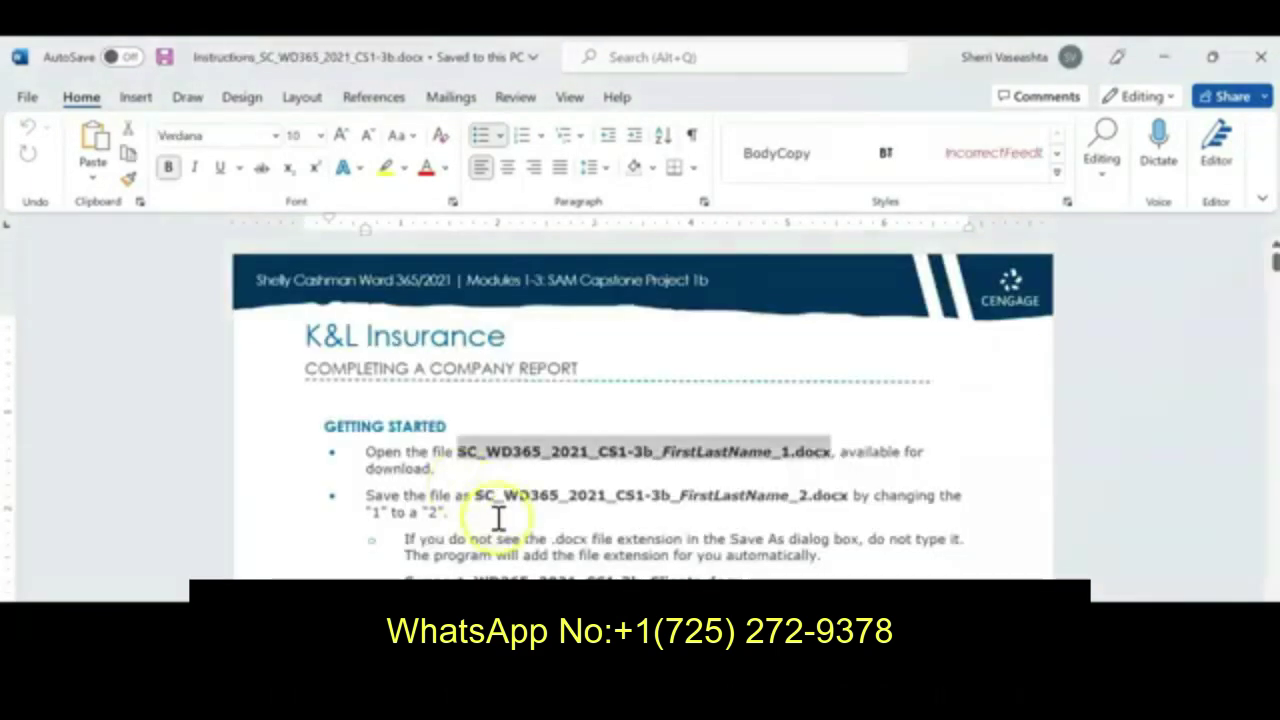
pyautogui.click(532, 545)
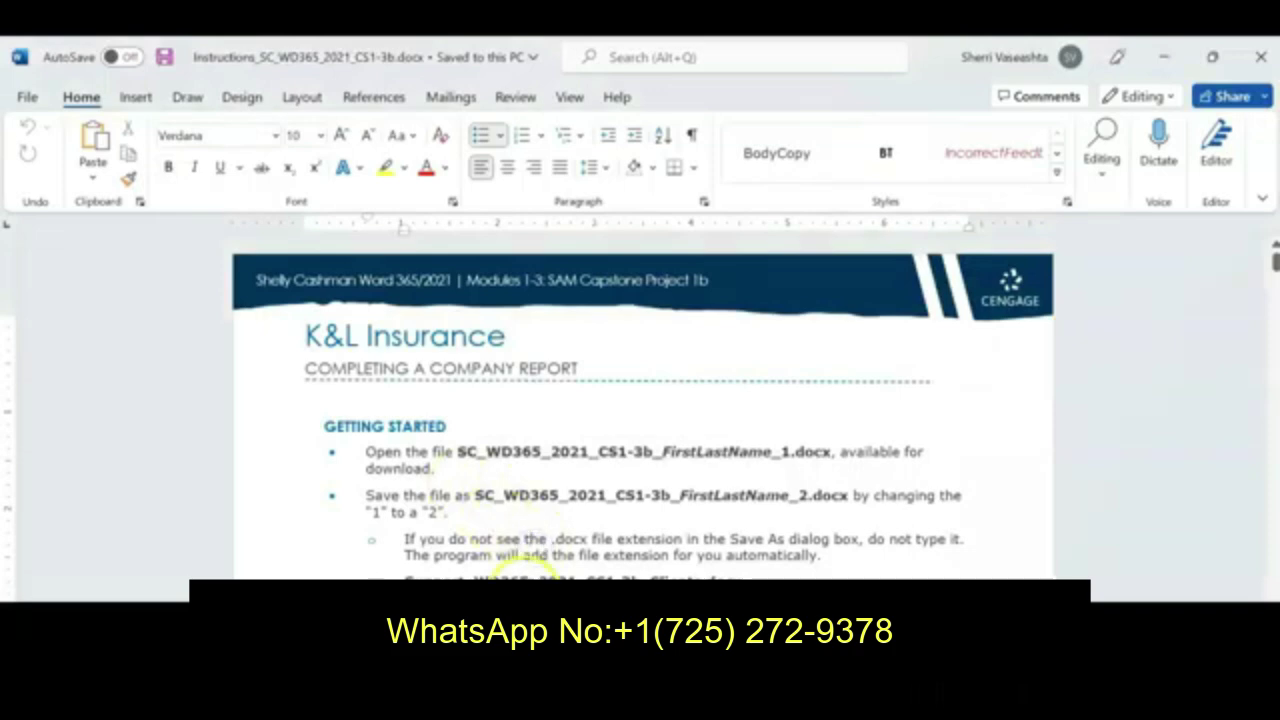
pyautogui.scroll(-1, 515, 548)
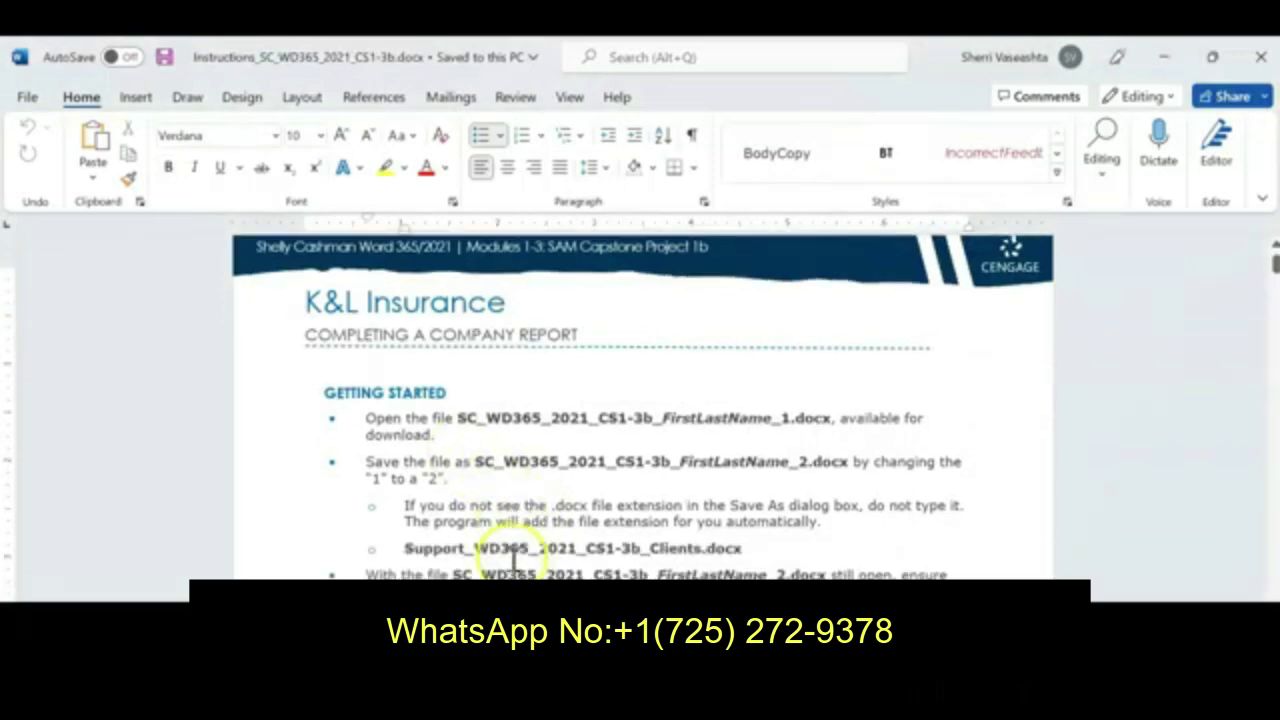
pyautogui.scroll(-1, 512, 540)
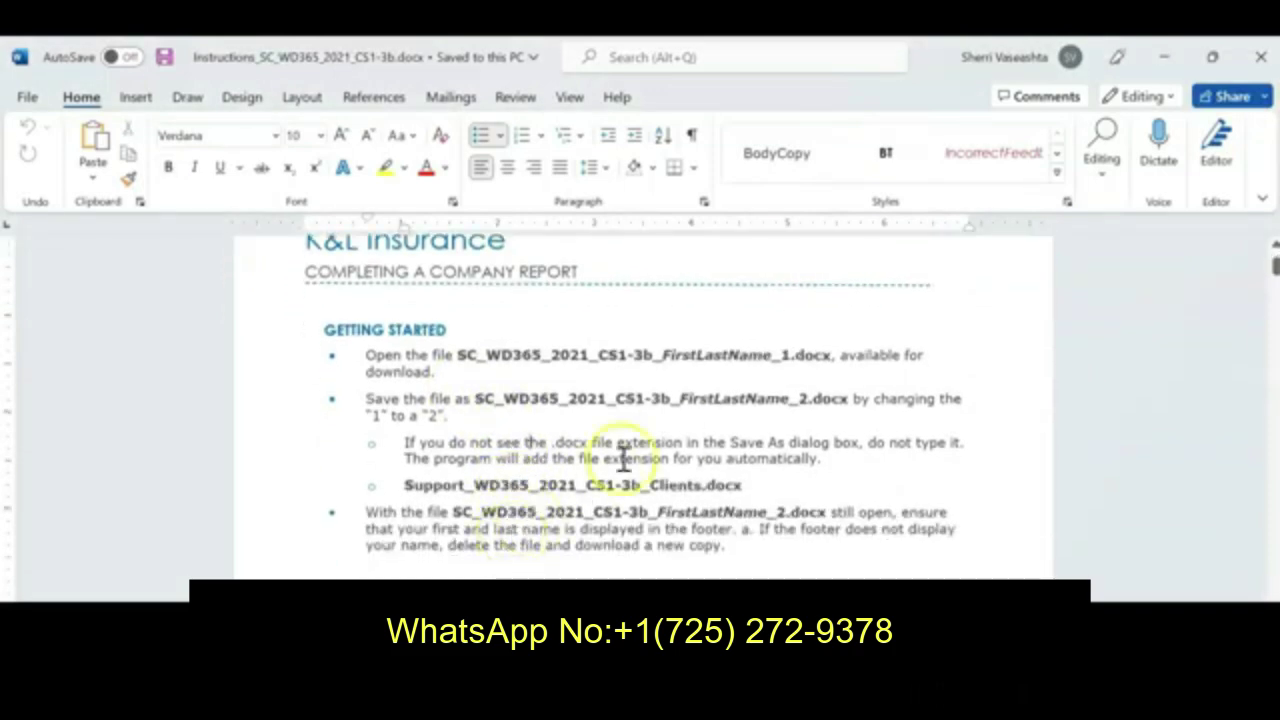
pyautogui.click(681, 489)
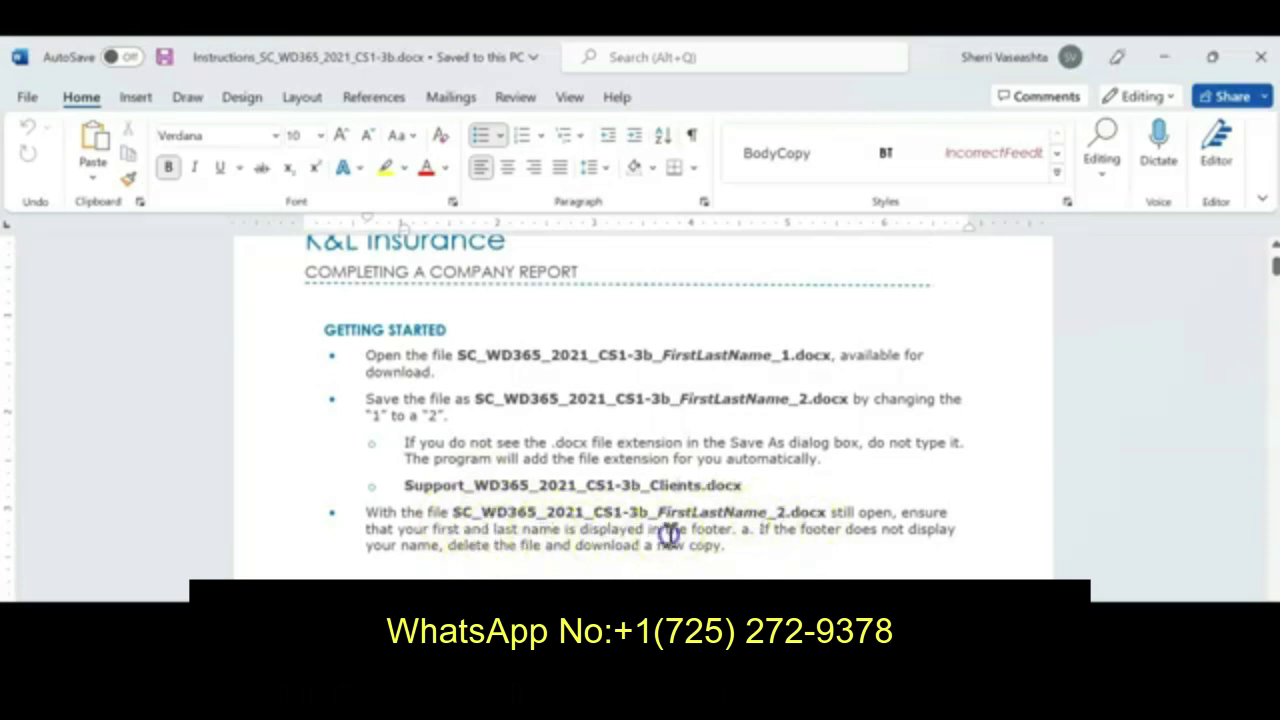
pyautogui.moveTo(665, 530); pyautogui.dragTo(747, 551)
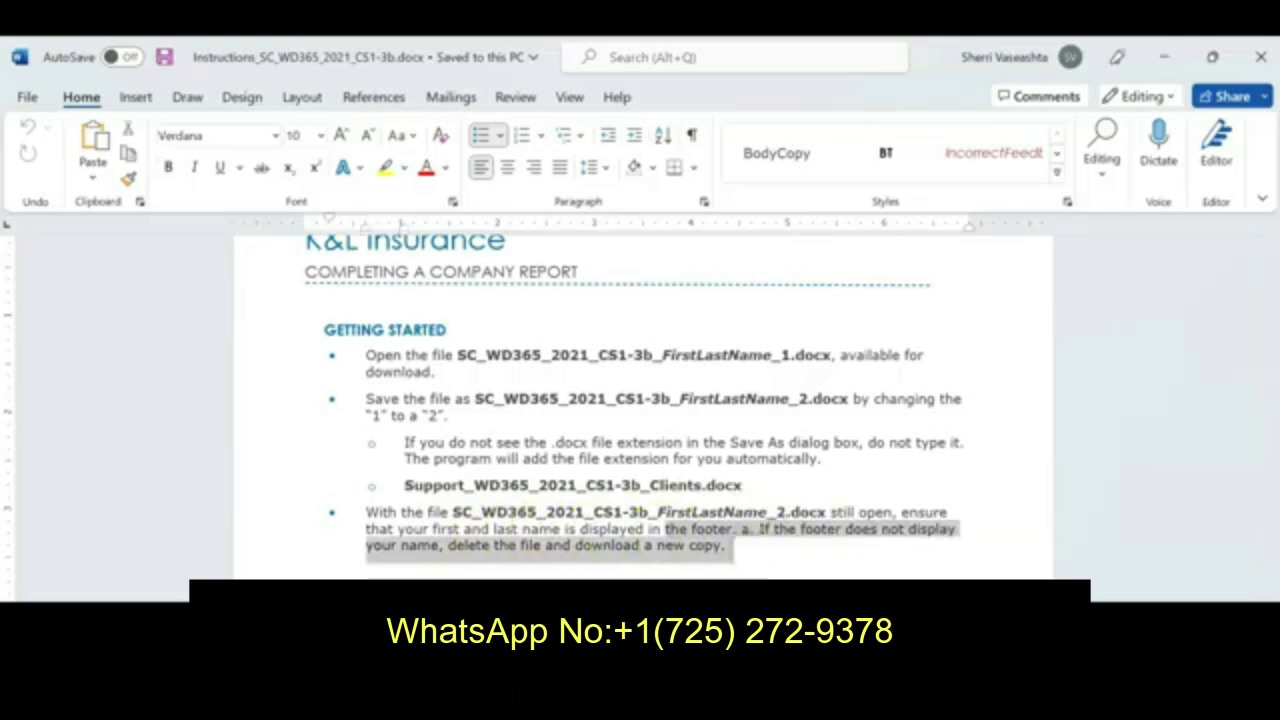
# Check the footer near the end of the report document ending in _2 for the student's name, and return to page 1
pyautogui.moveTo(520, 704)
pyautogui.click(630, 585)
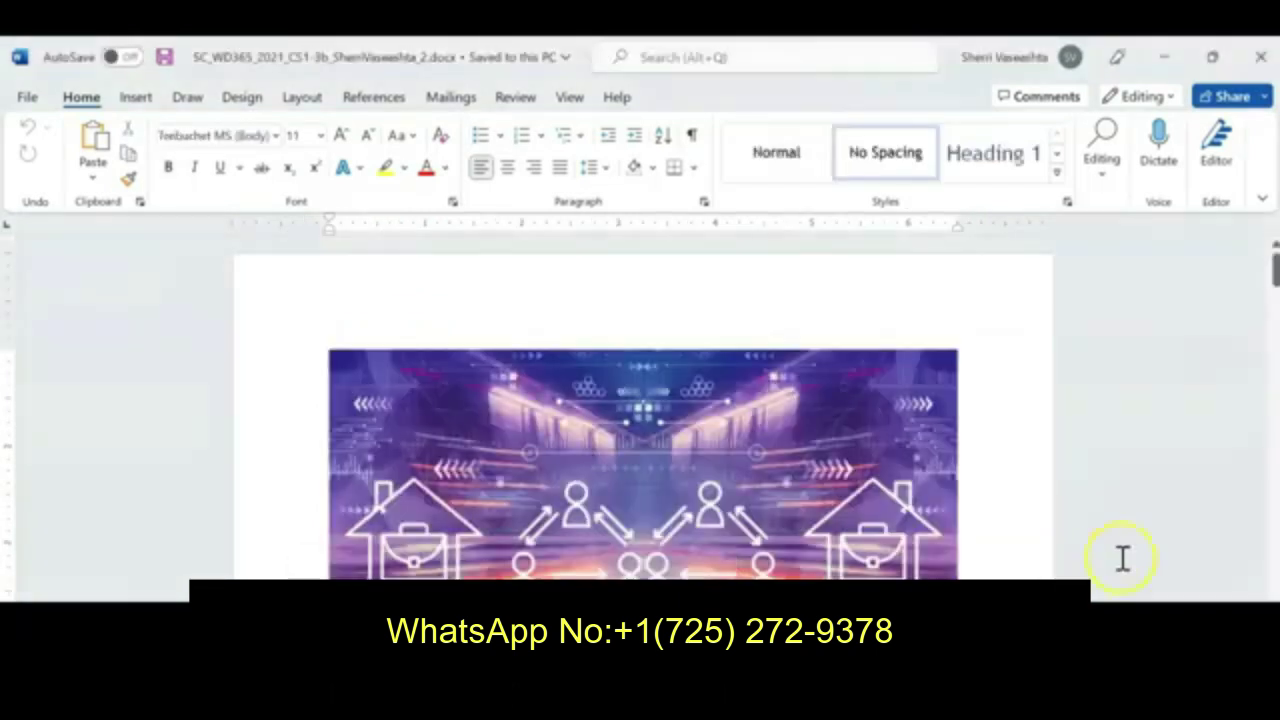
pyautogui.moveTo(1275, 268); pyautogui.dragTo(1270, 585)
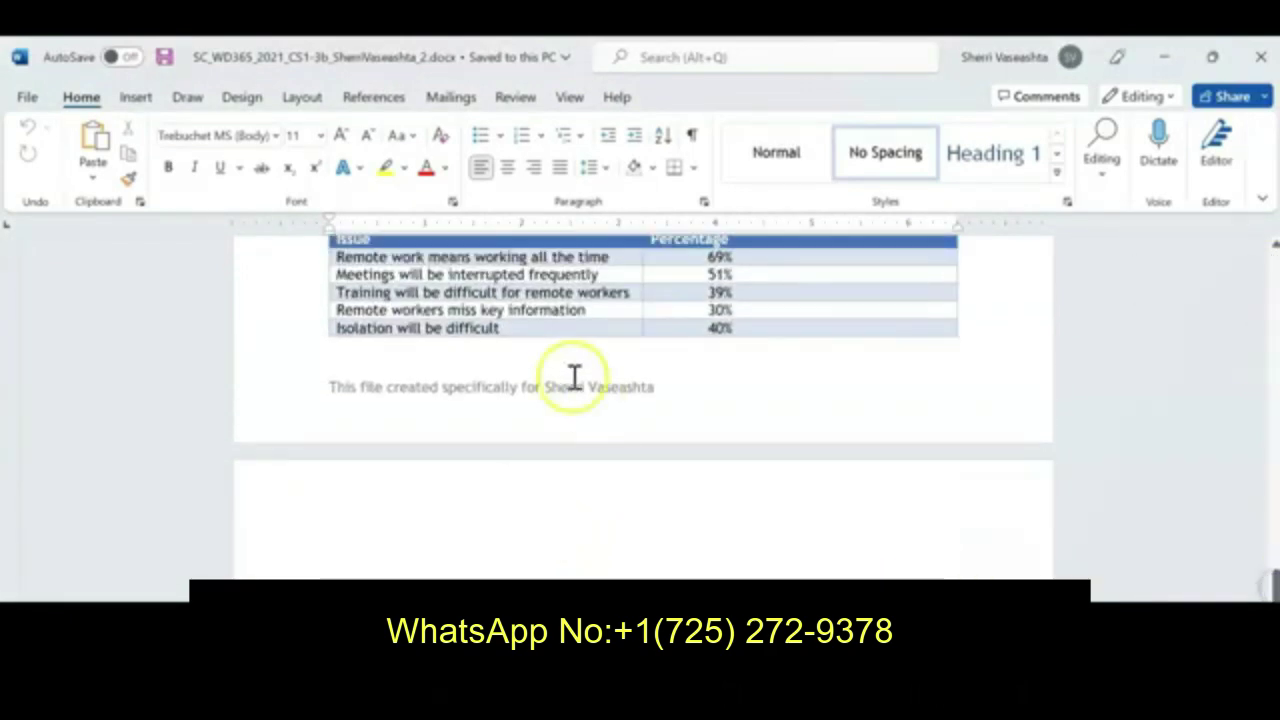
pyautogui.click(572, 386)
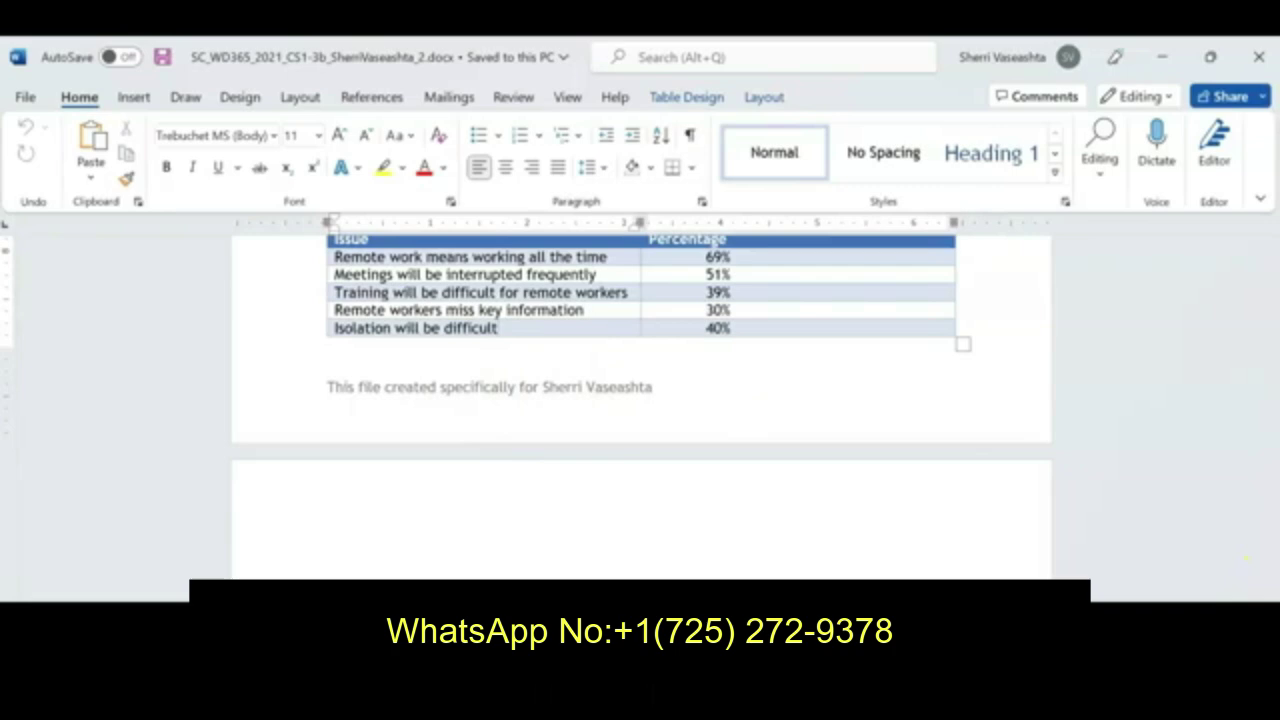
pyautogui.click(1255, 595)
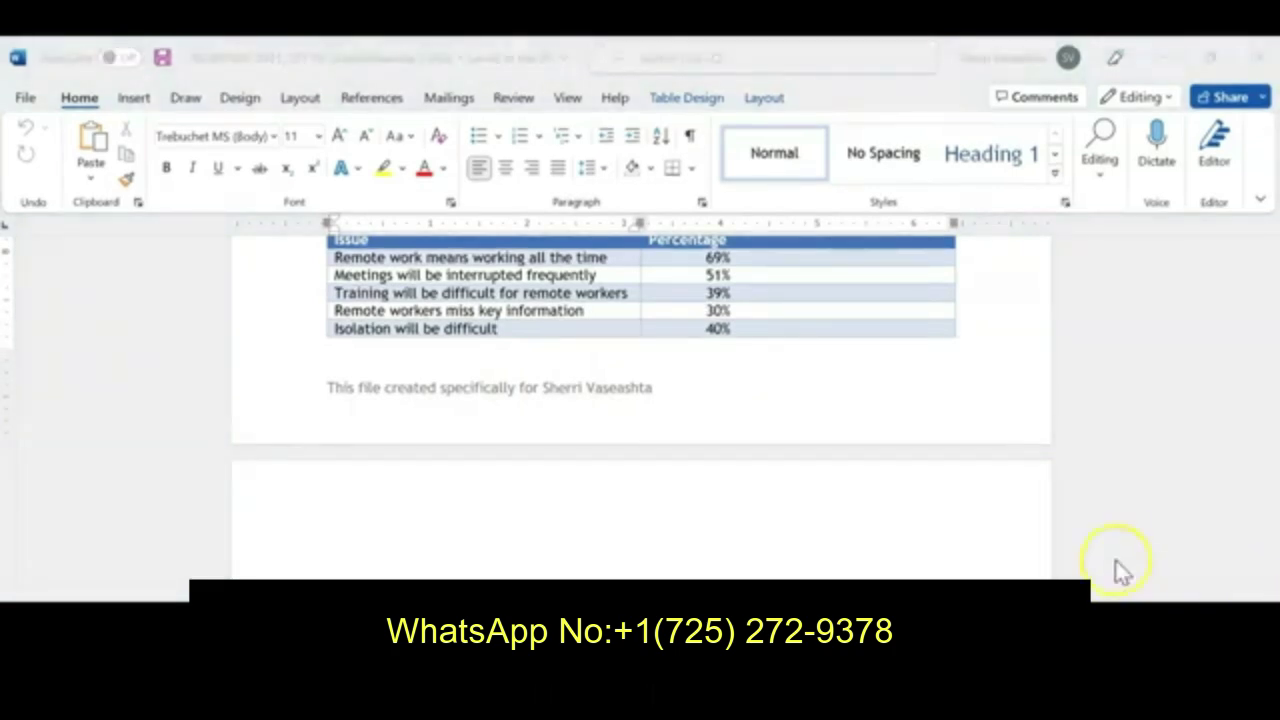
pyautogui.scroll(10, 1113, 545)
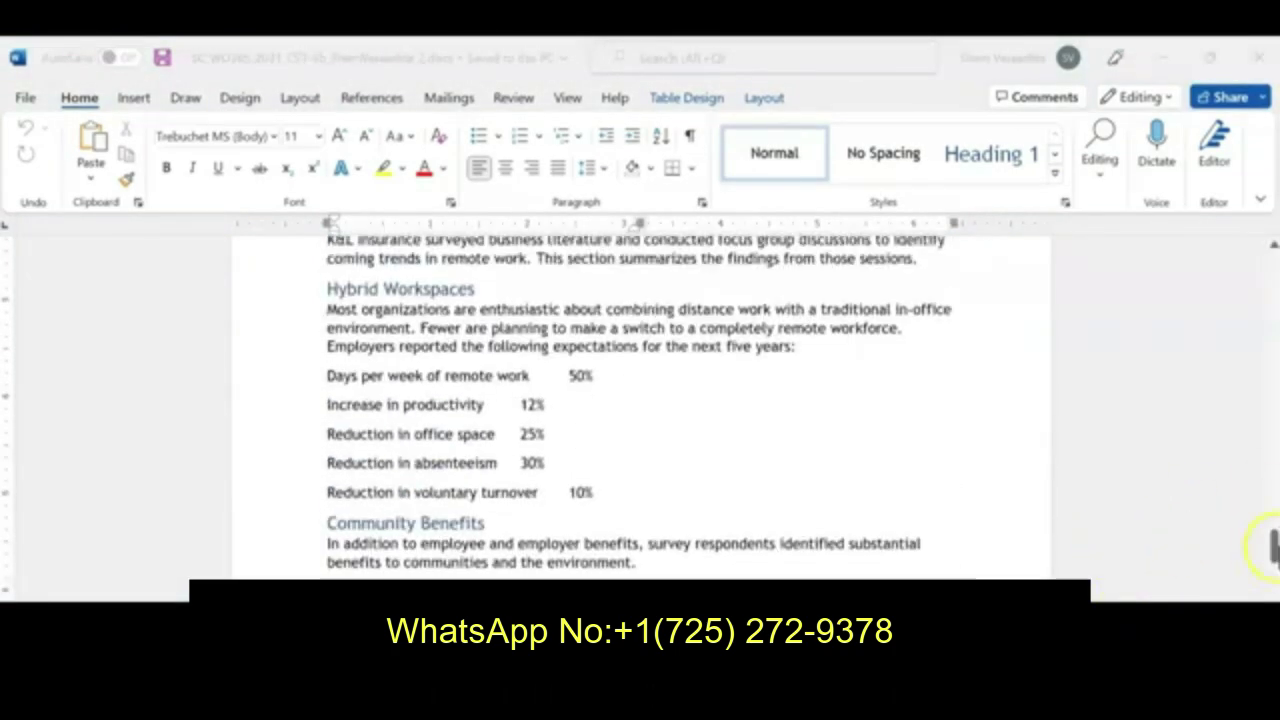
pyautogui.moveTo(1272, 548); pyautogui.dragTo(1273, 268)
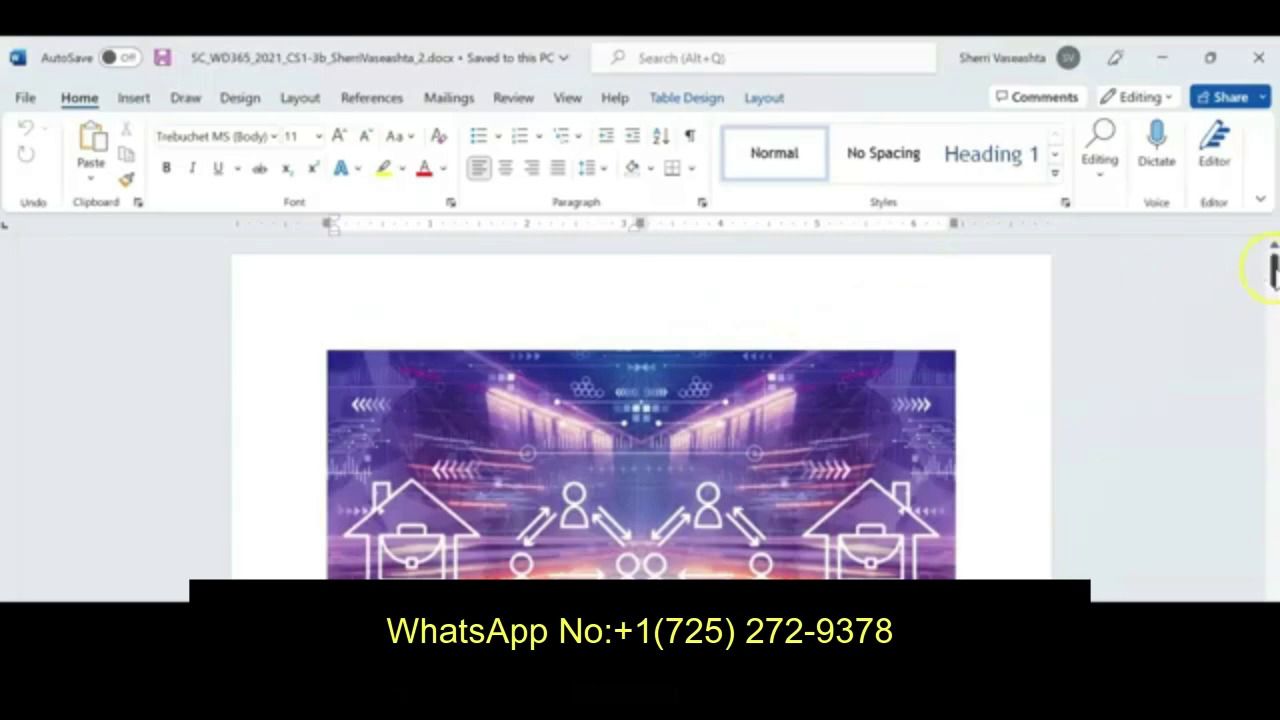
pyautogui.moveTo(1274, 270)
pyautogui.mouseDown()
pyautogui.moveTo(1274, 345)
pyautogui.moveTo(1274, 252)
pyautogui.mouseUp()
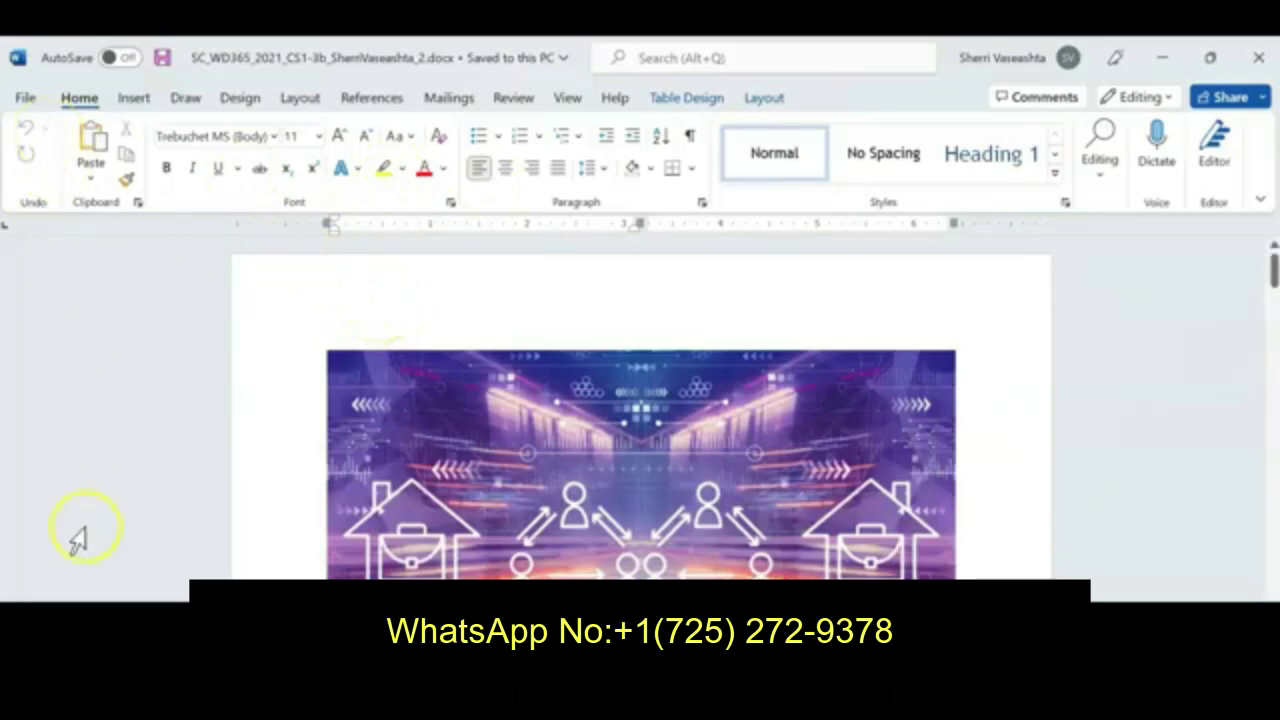
# Read project step 1 in the instructions document to find the case required for the "Remote Work" title
pyautogui.moveTo(518, 592)
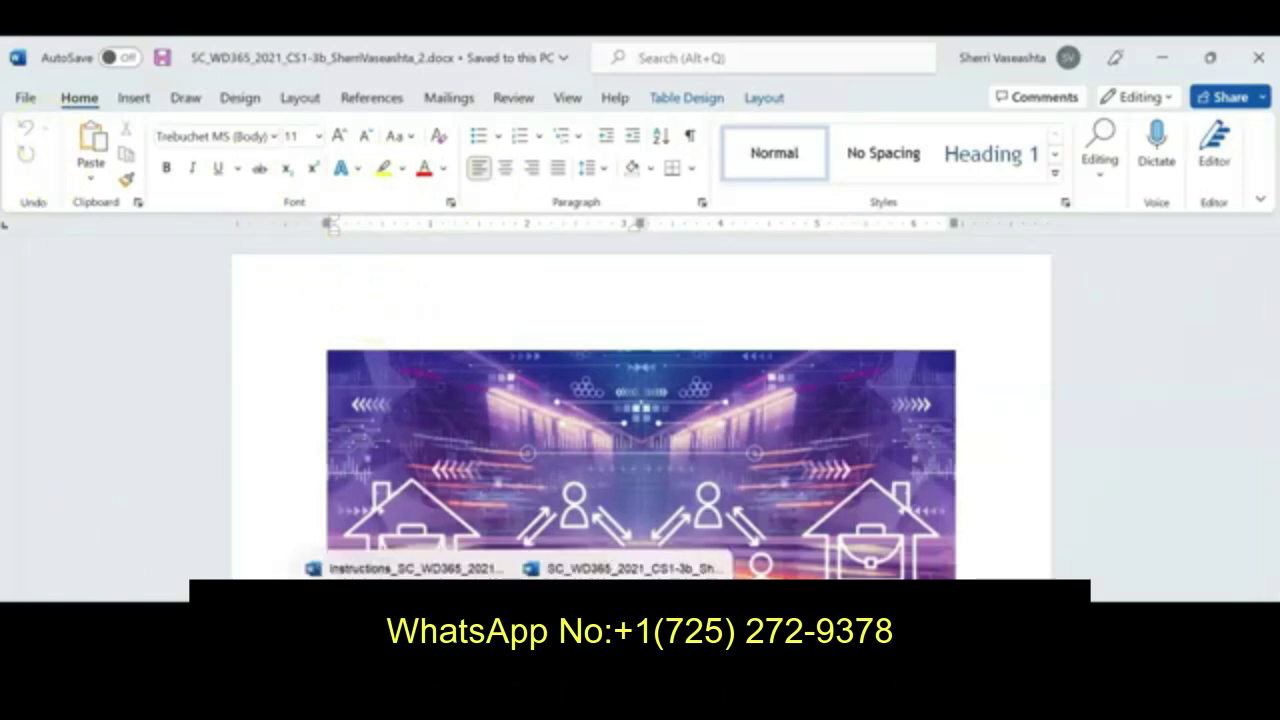
pyautogui.click(398, 567)
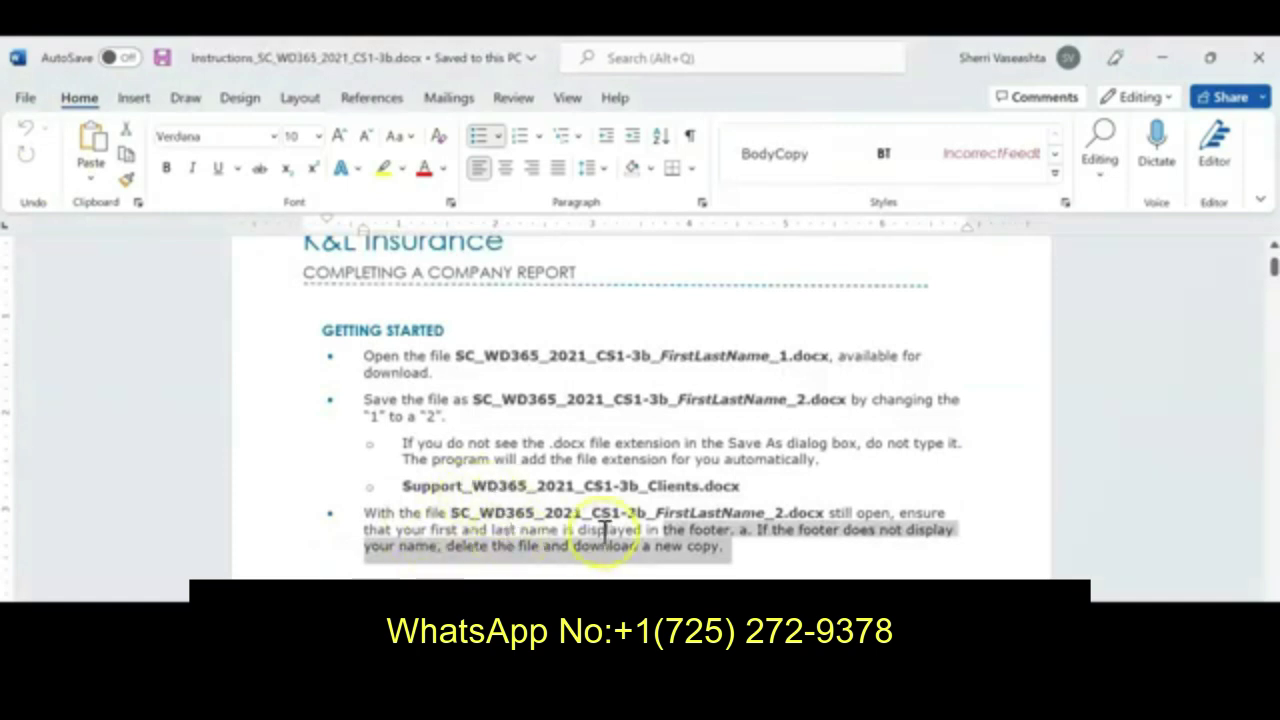
pyautogui.scroll(-3, 605, 530)
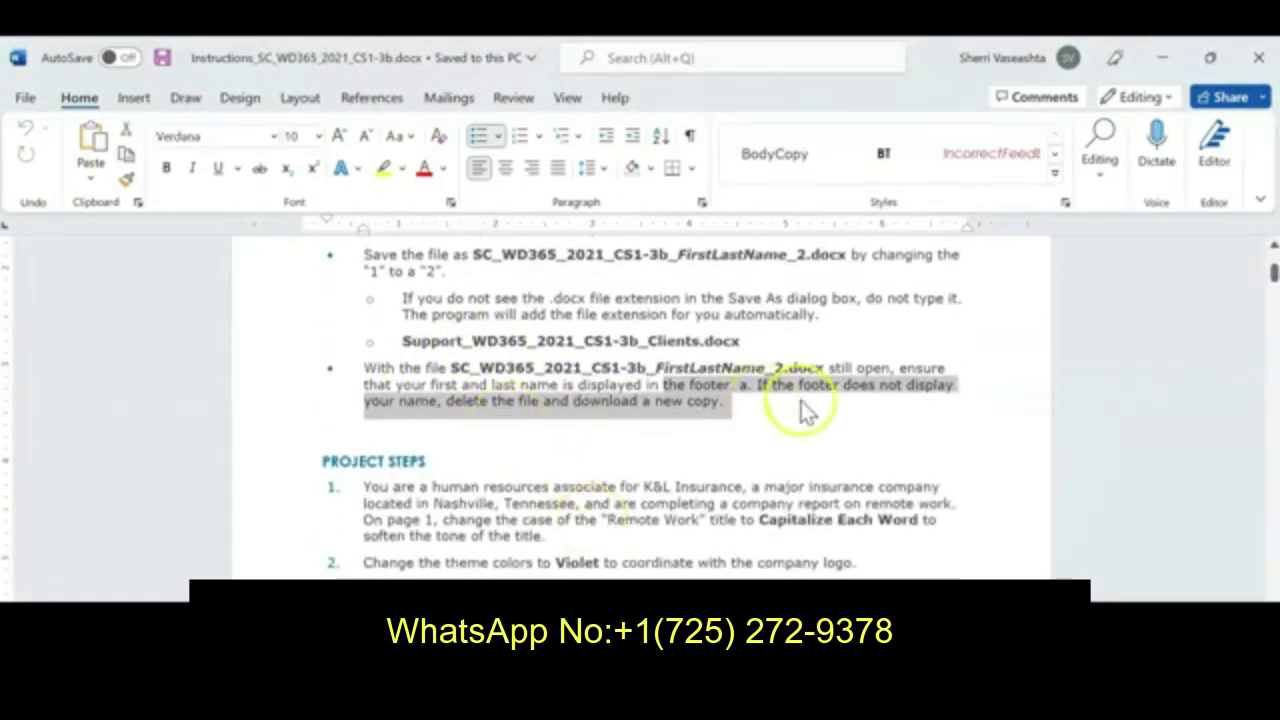
pyautogui.moveTo(773, 384); pyautogui.dragTo(805, 400)
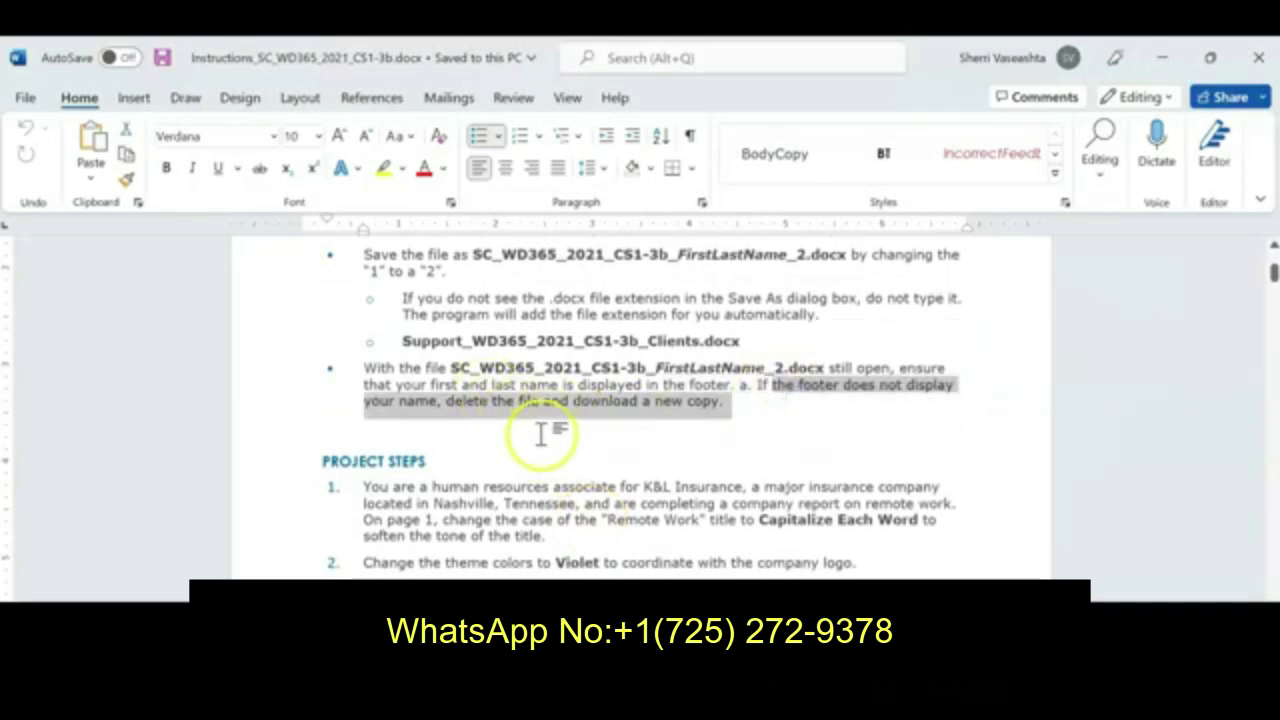
pyautogui.scroll(-1, 535, 433)
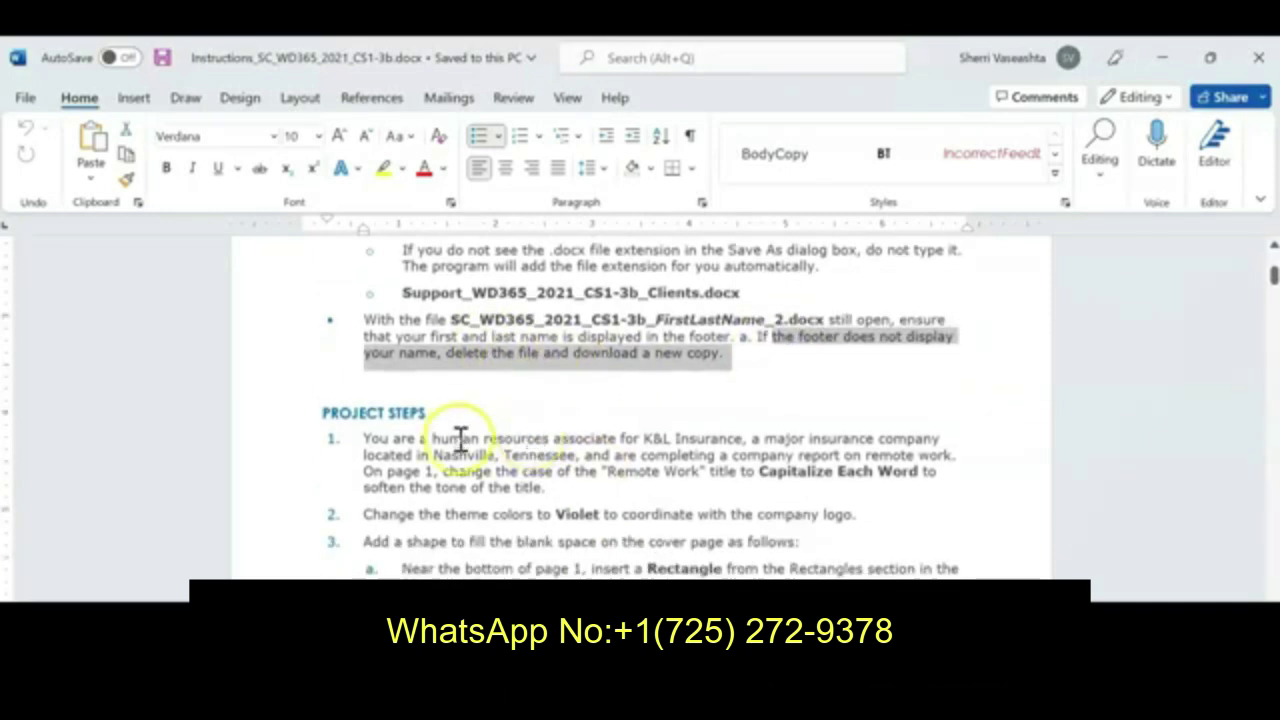
pyautogui.scroll(-1, 460, 437)
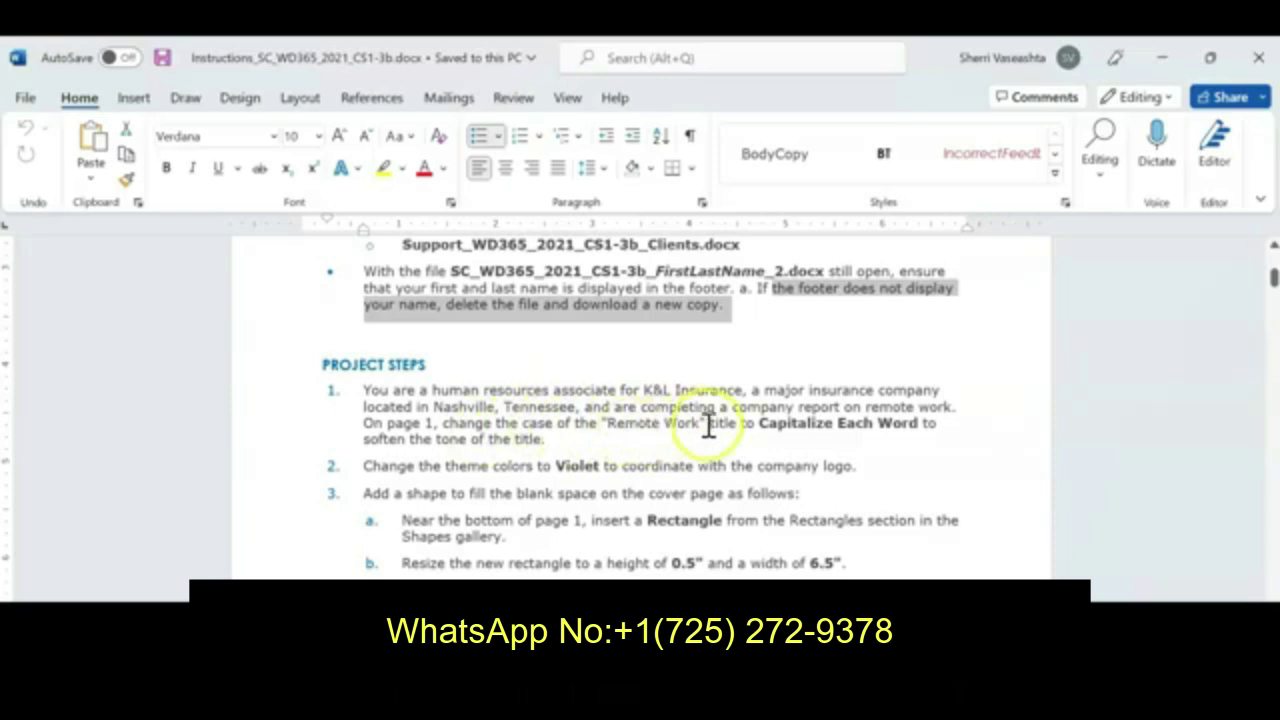
pyautogui.click(473, 441)
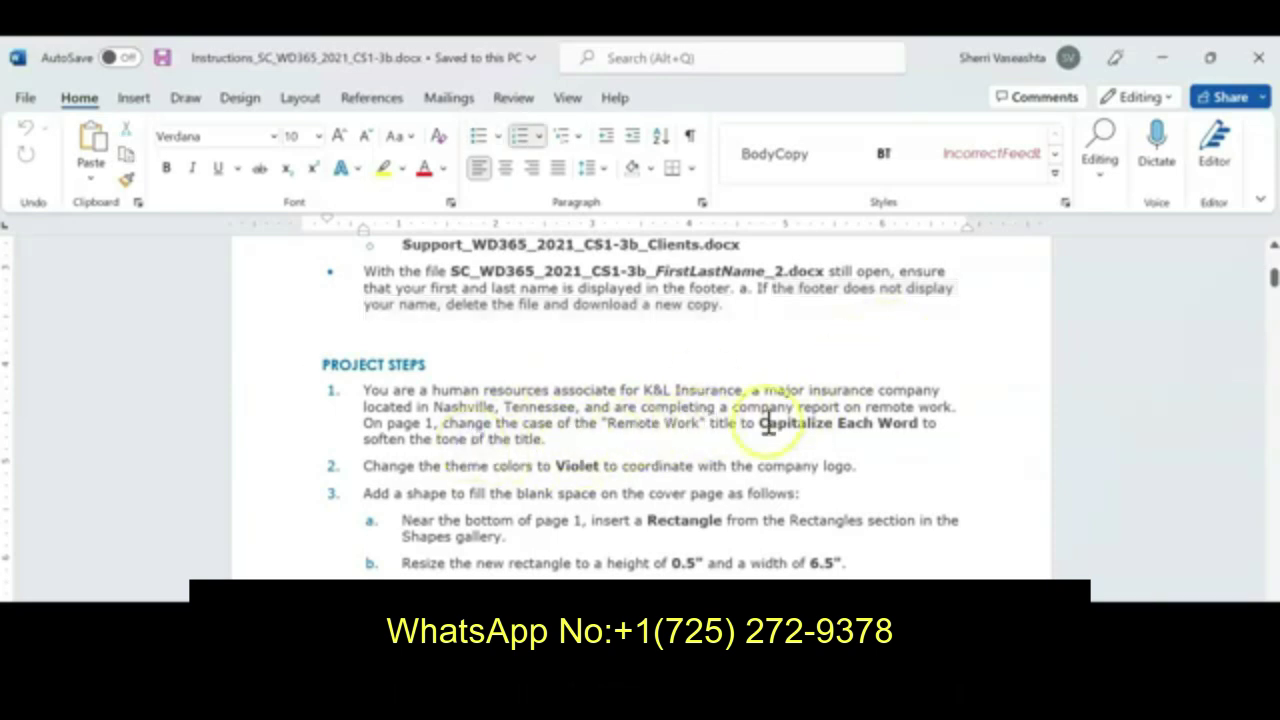
pyautogui.moveTo(387, 664)
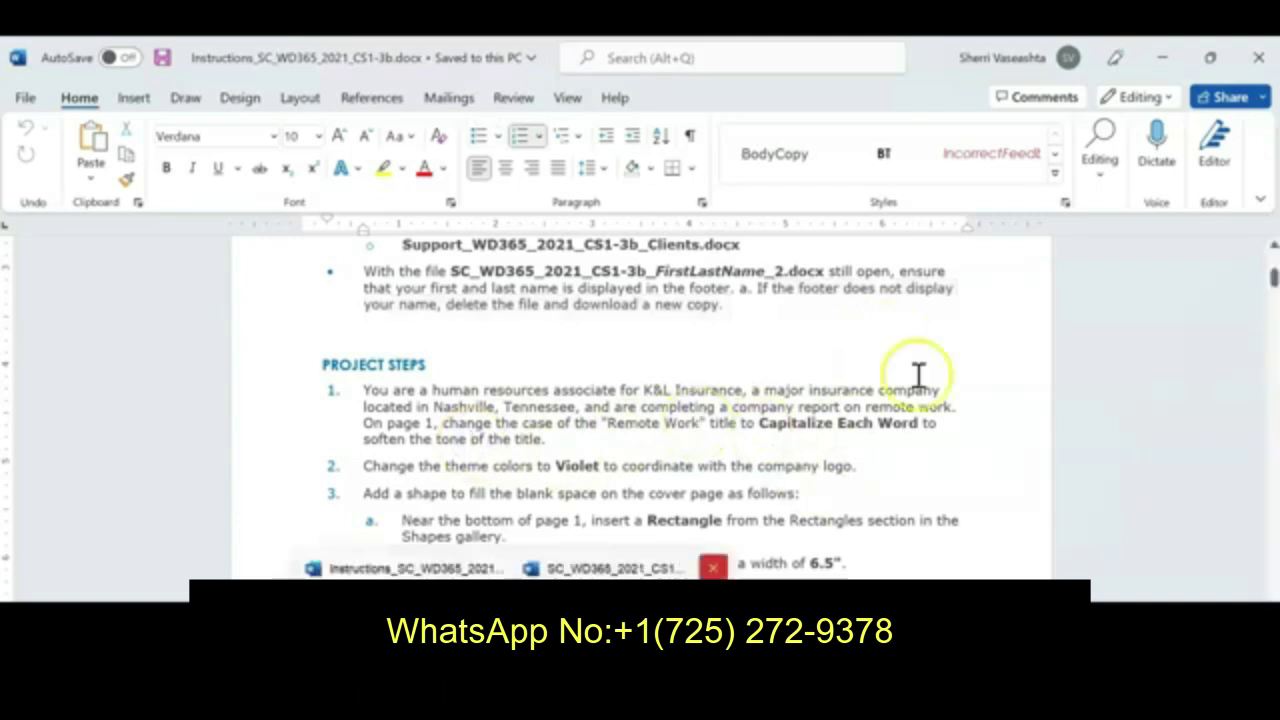
pyautogui.moveTo(912, 425); pyautogui.dragTo(762, 423)
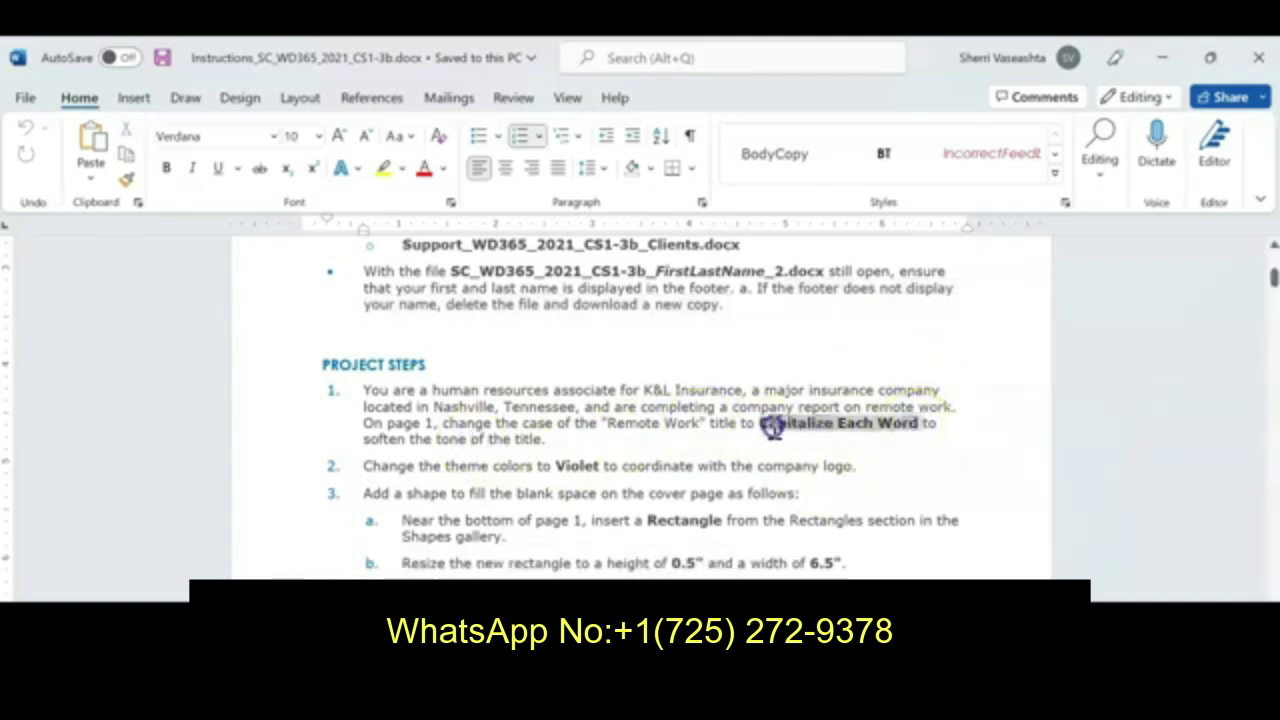
# Select the REMOTE WORK title on the report's cover page and view the available Change Case options
pyautogui.moveTo(515, 664)
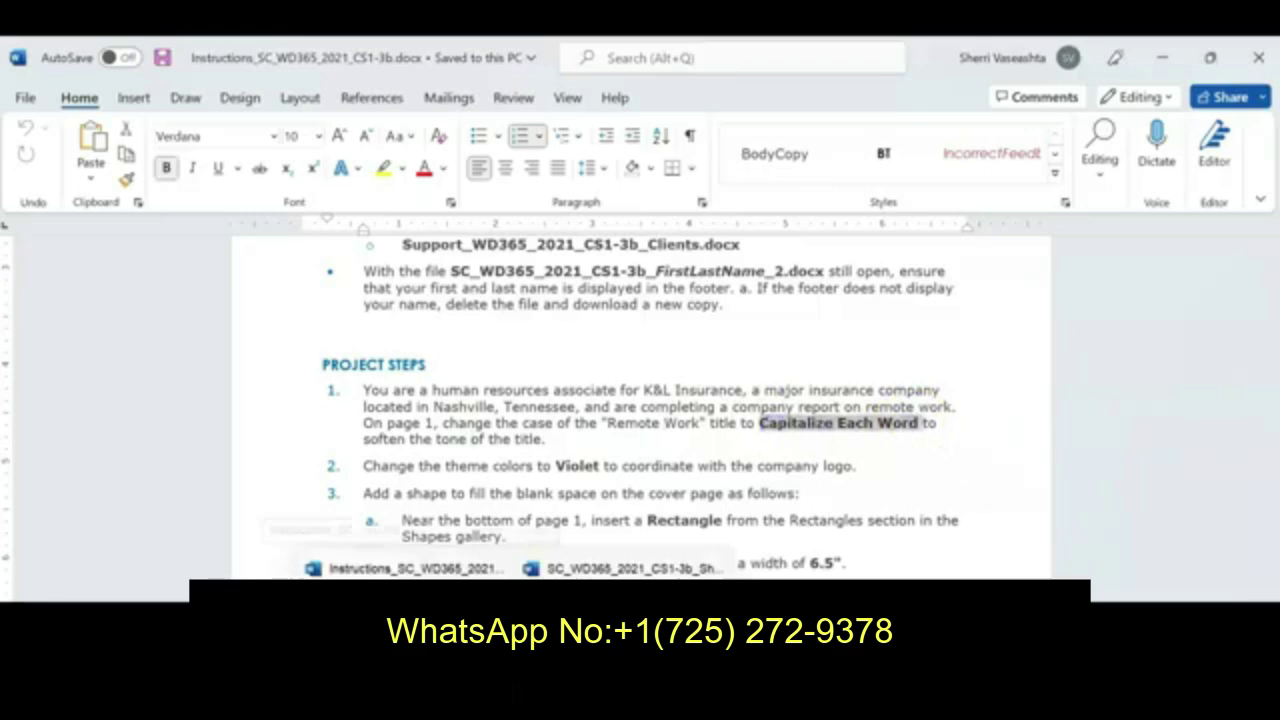
pyautogui.click(615, 600)
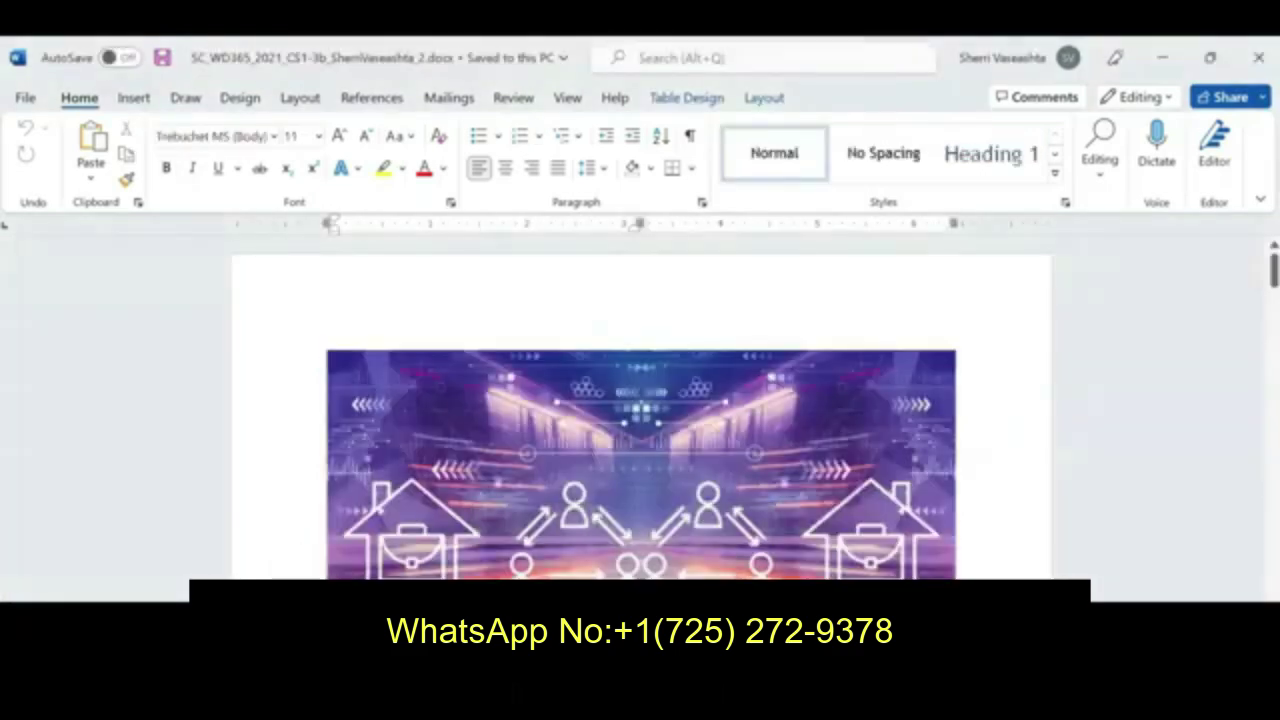
pyautogui.scroll(-5, 601, 572)
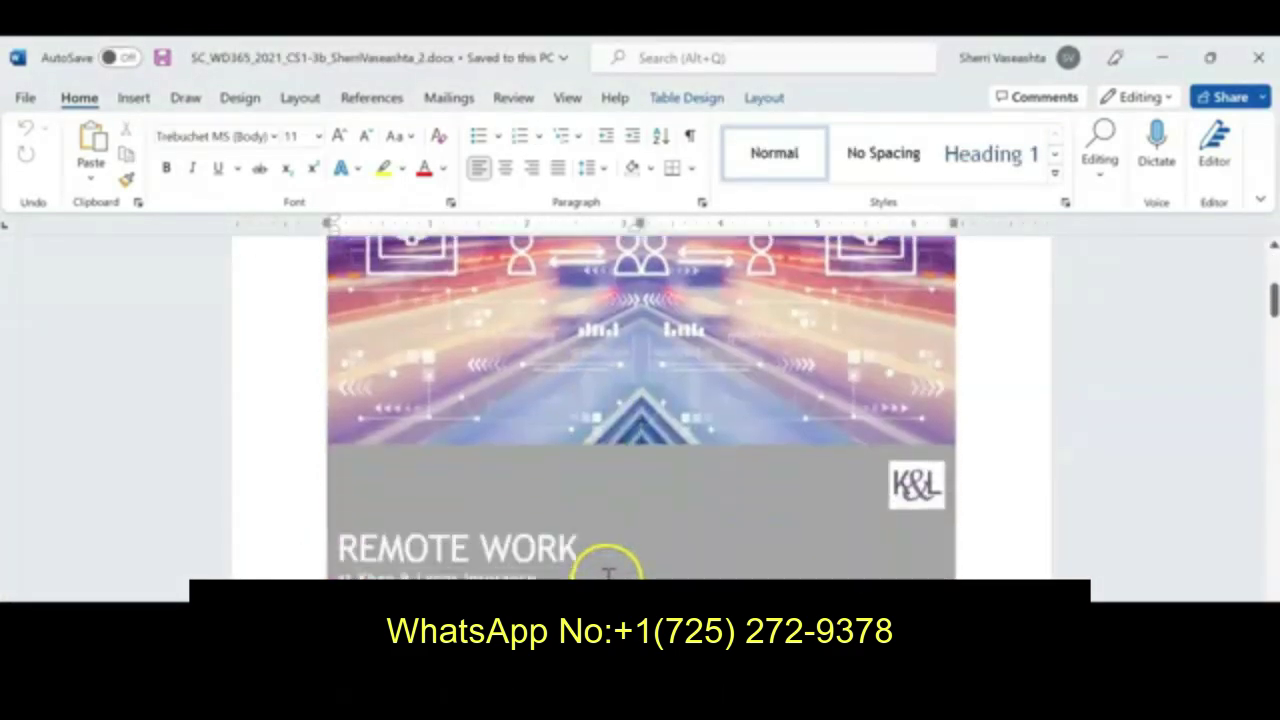
pyautogui.click(384, 482)
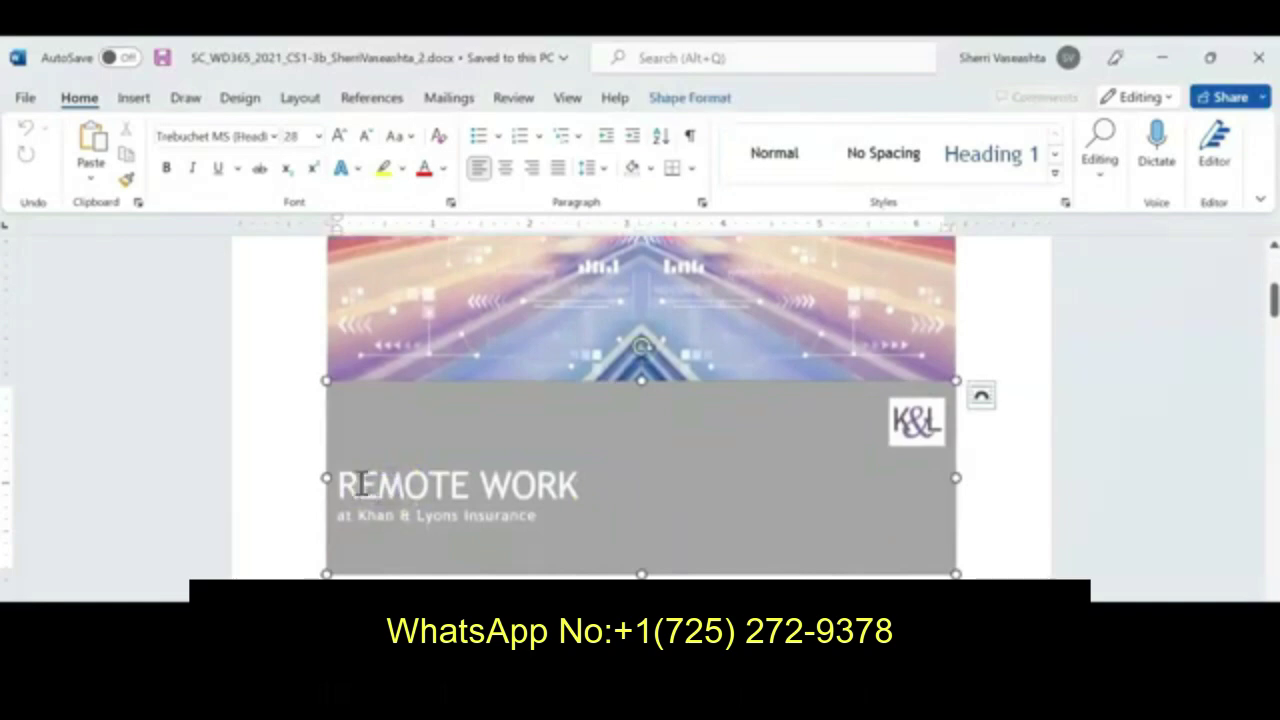
pyautogui.click(364, 482)
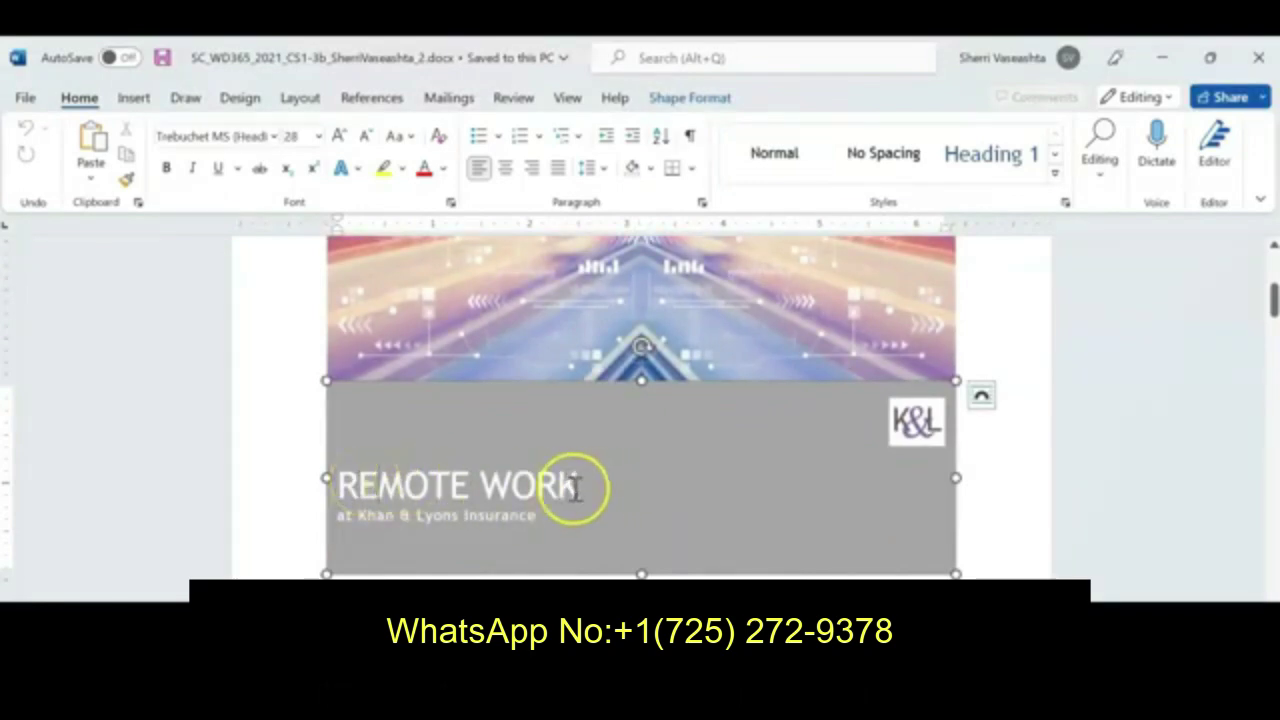
pyautogui.moveTo(574, 491); pyautogui.dragTo(340, 486)
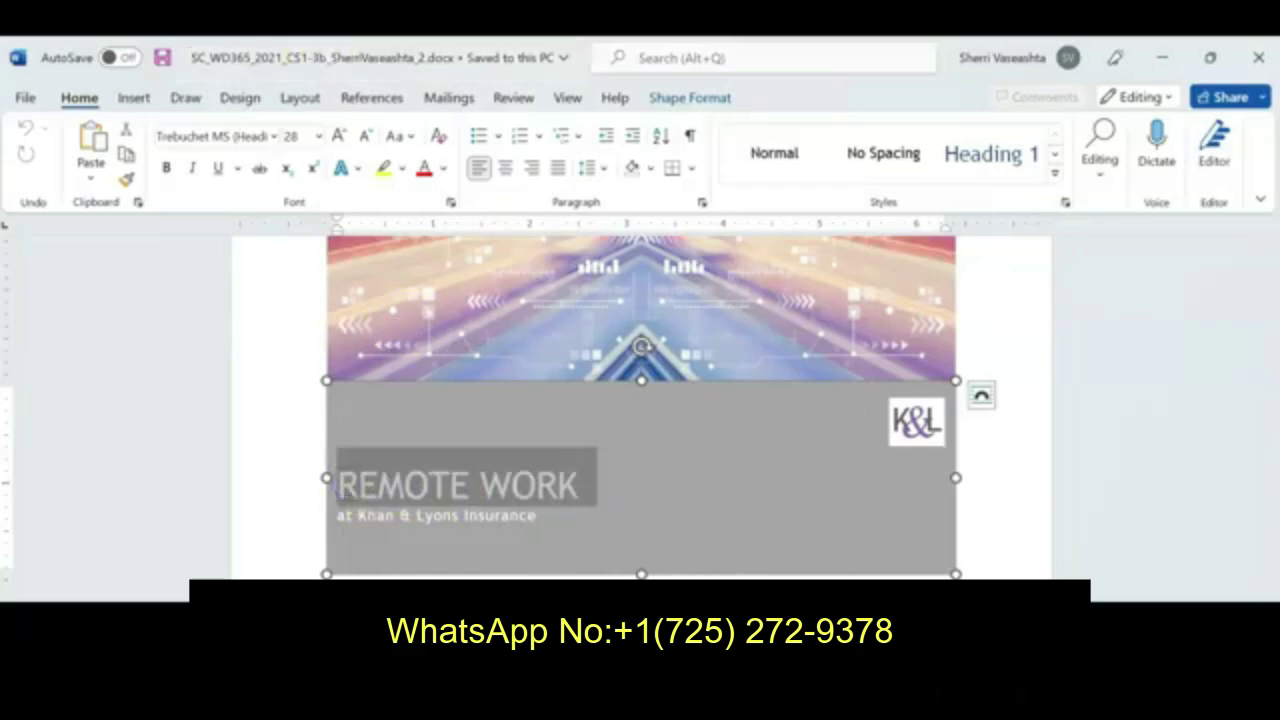
pyautogui.click(446, 140)
pyautogui.click(410, 140)
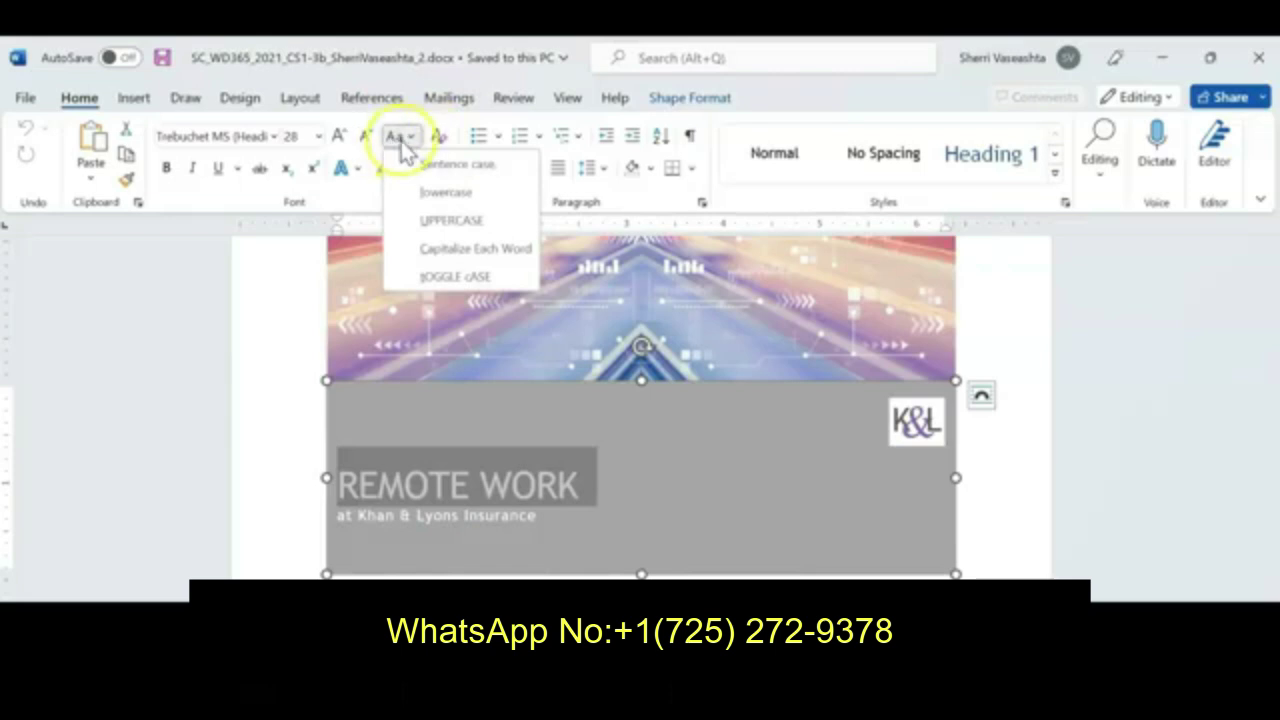
pyautogui.click(72, 104)
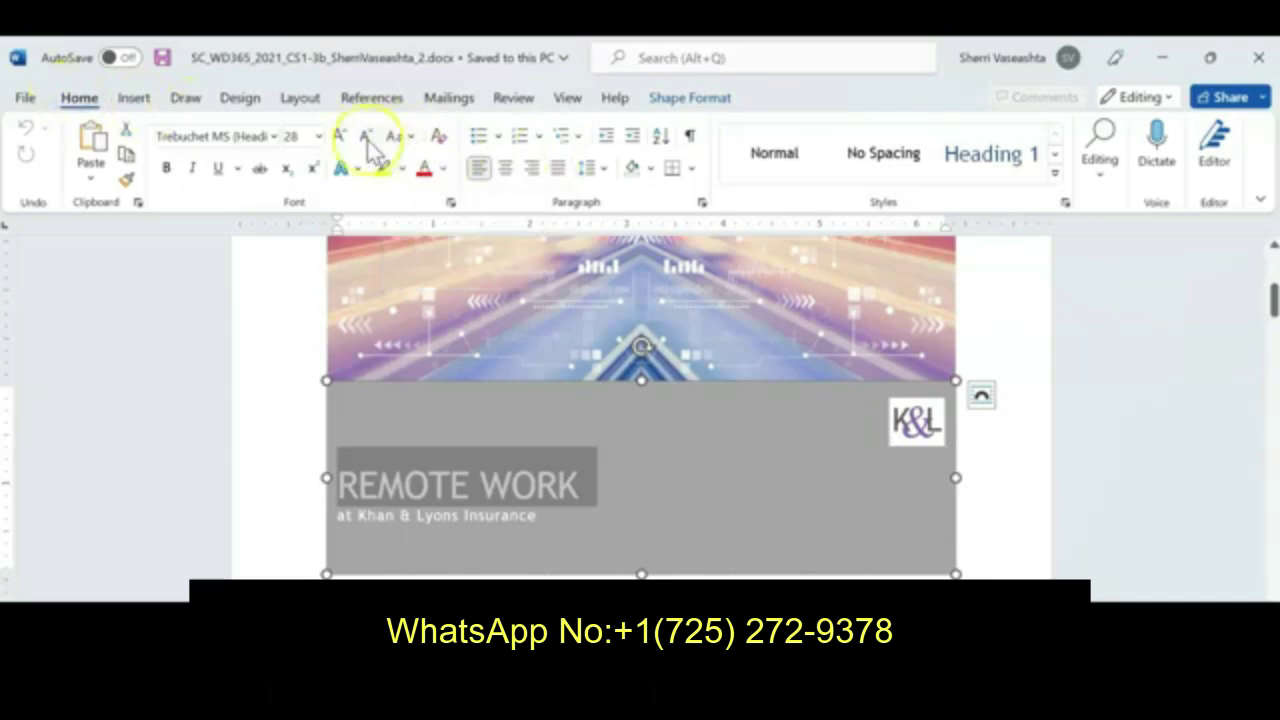
pyautogui.click(403, 135)
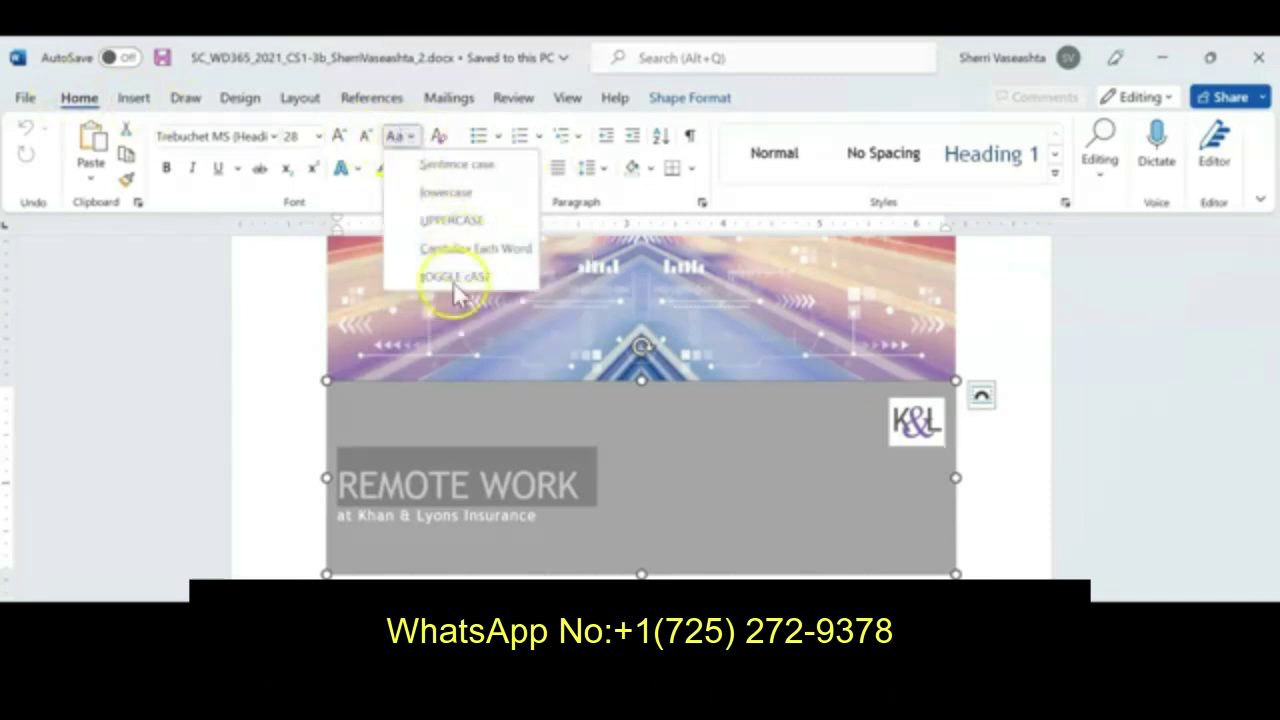
# Change the case of the cover page title REMOTE WORK to Capitalize Each Word
pyautogui.click(447, 451)
pyautogui.click(592, 482)
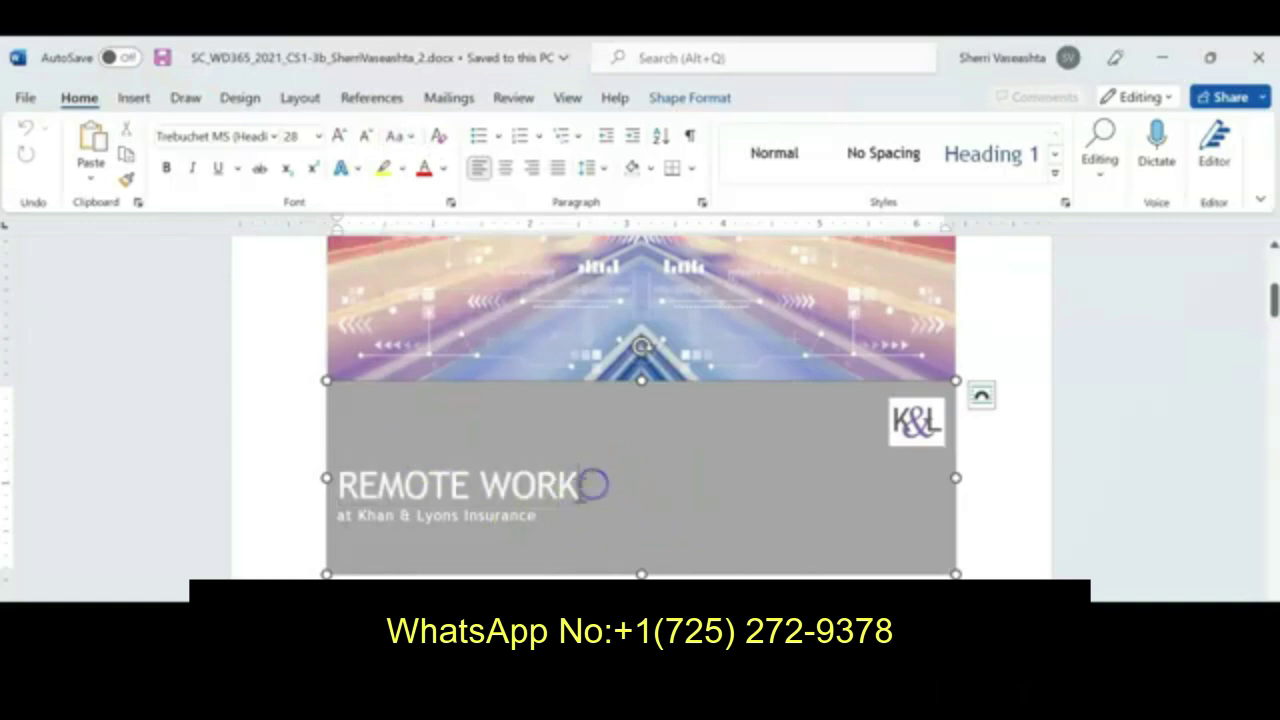
pyautogui.click(586, 486)
pyautogui.moveTo(578, 486); pyautogui.dragTo(400, 480)
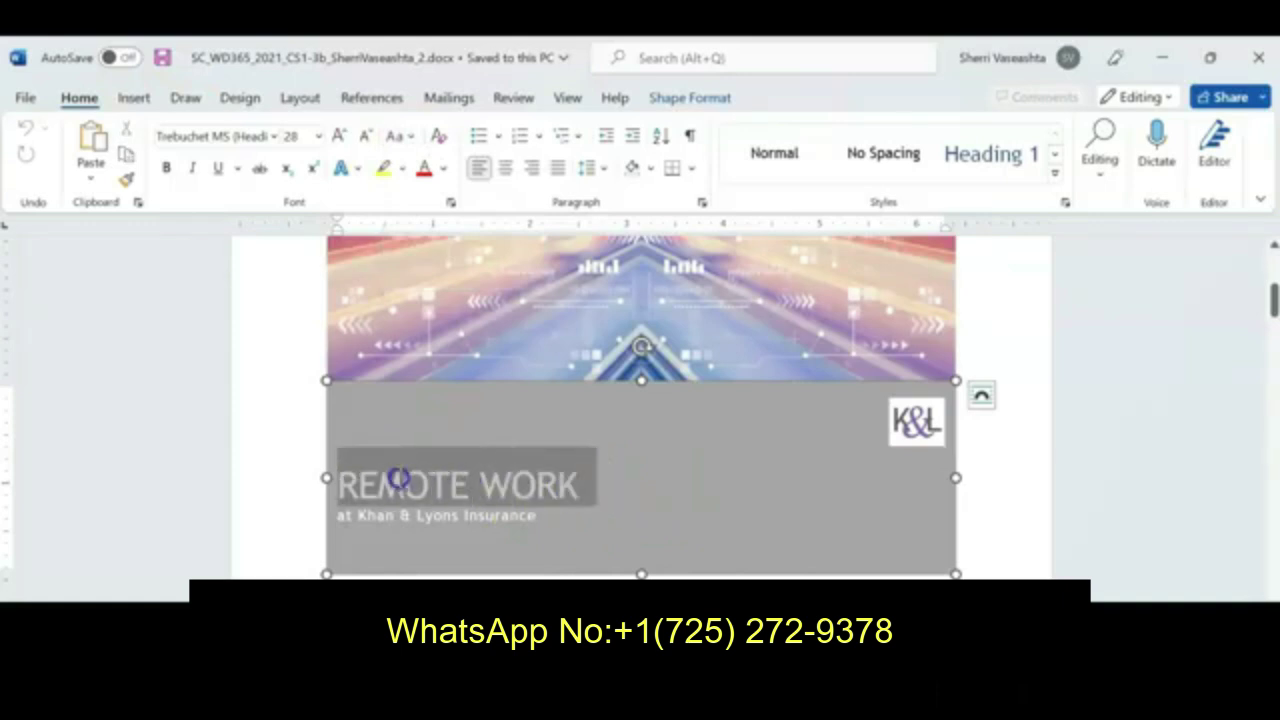
pyautogui.moveTo(571, 486); pyautogui.dragTo(320, 487)
pyautogui.click(576, 488)
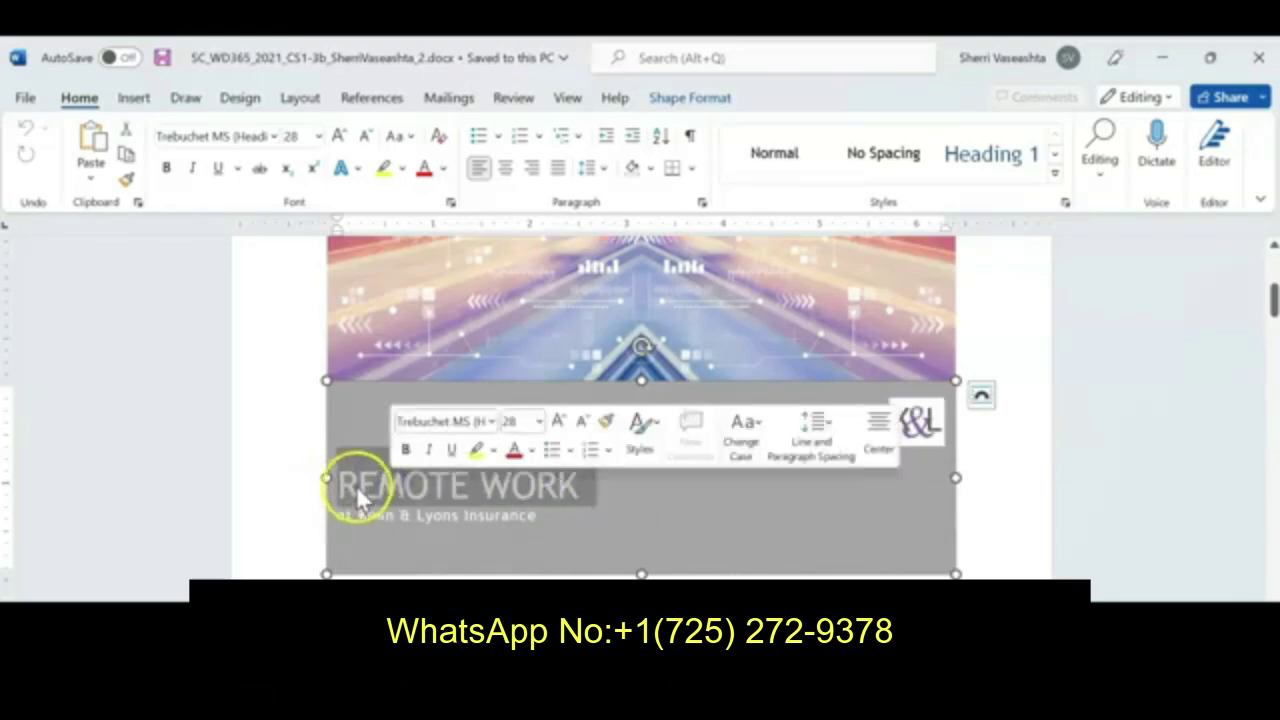
pyautogui.click(405, 135)
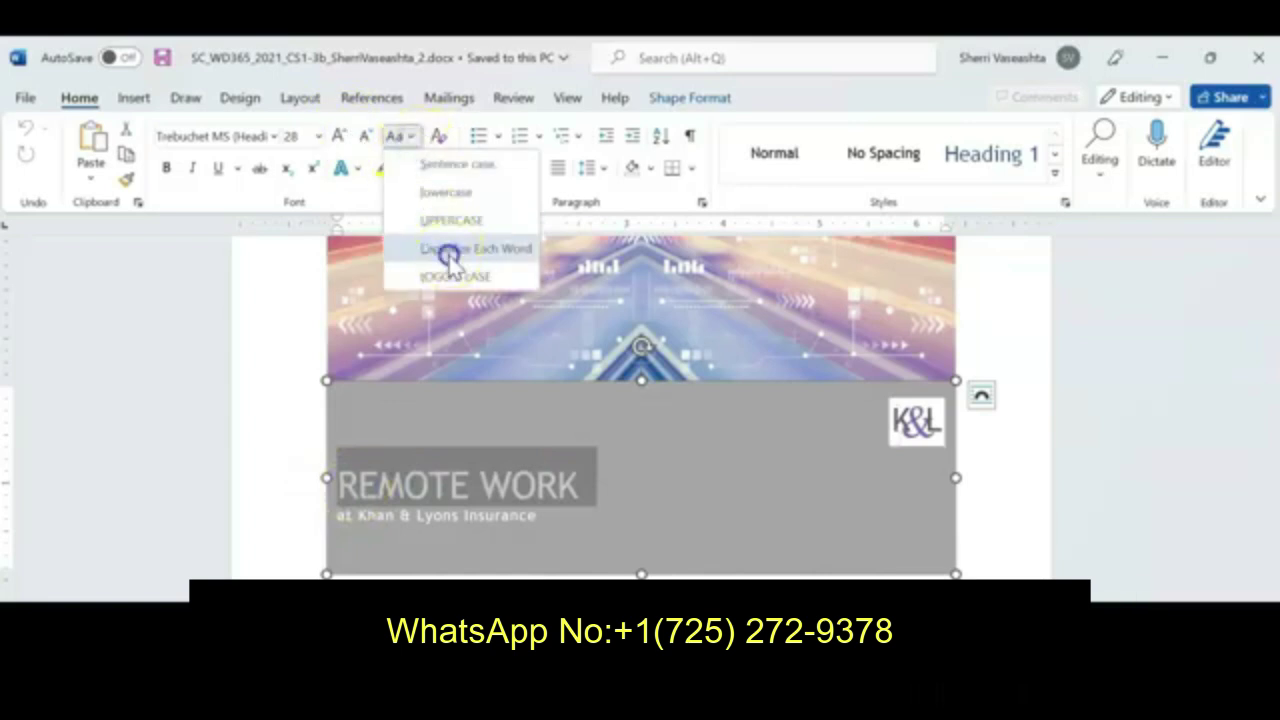
pyautogui.click(447, 256)
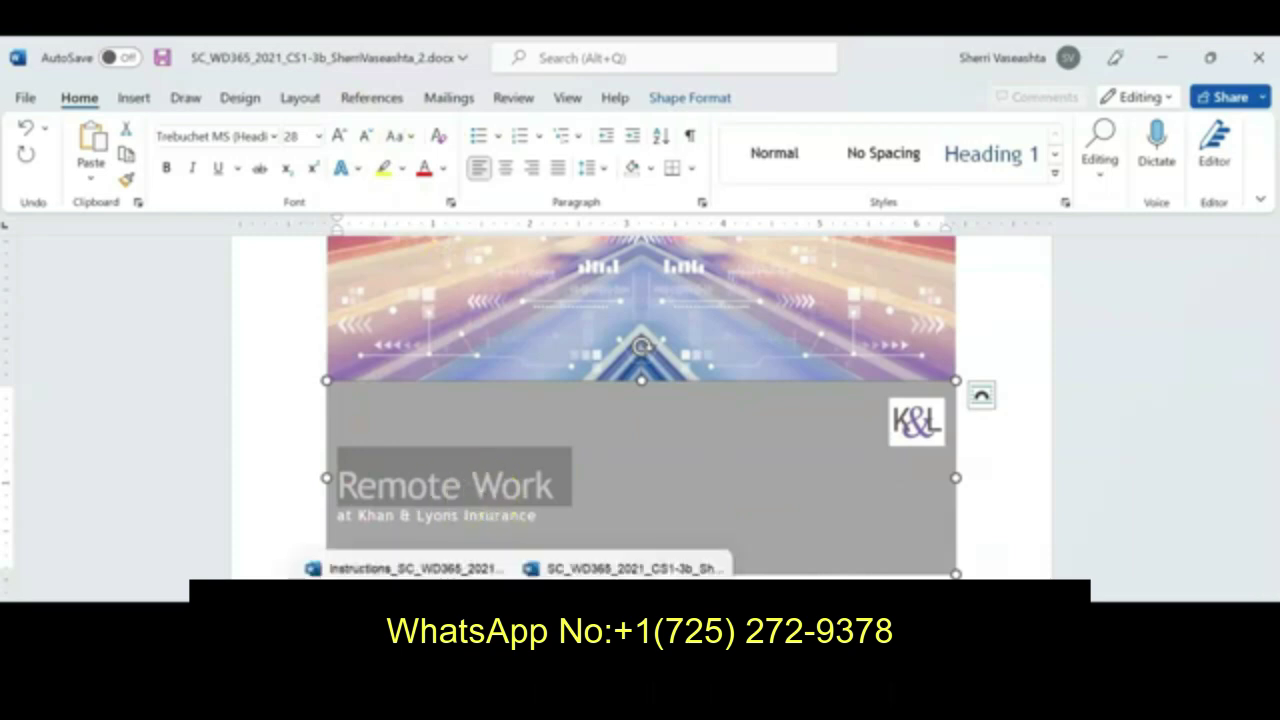
# Read project step 2 in the instructions document to find the required theme colors, and return to the report
pyautogui.click(390, 567)
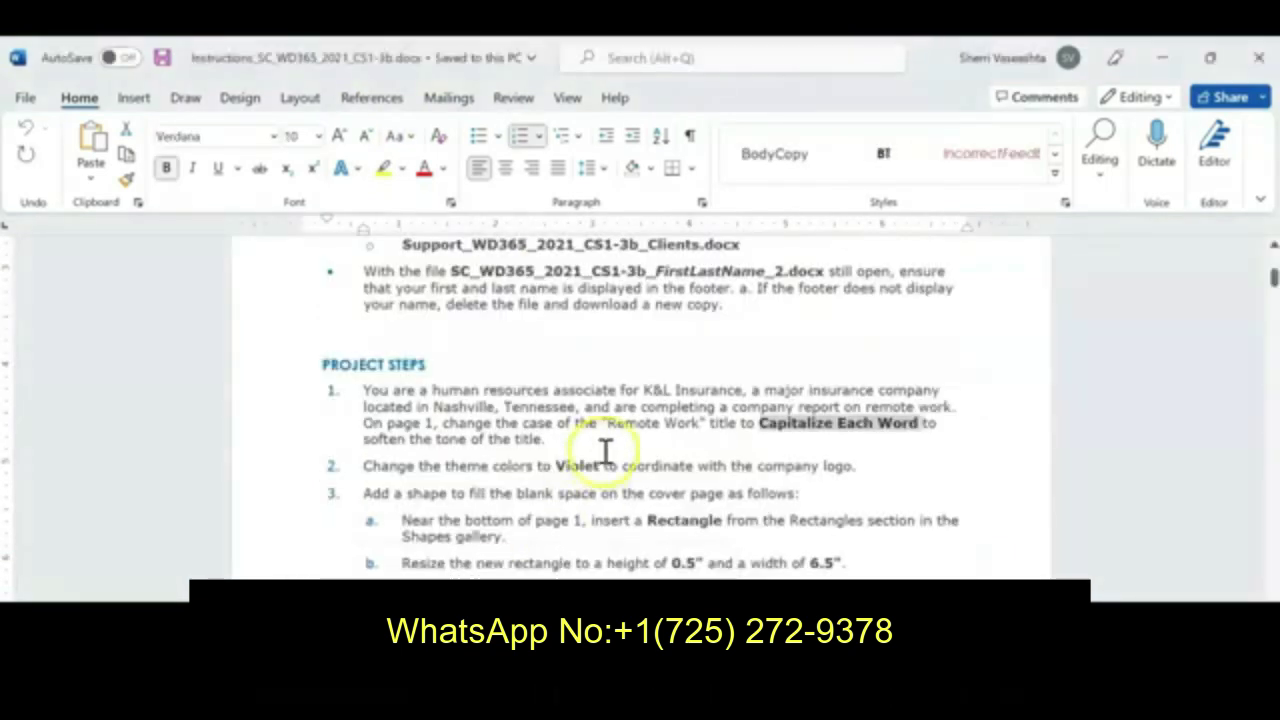
pyautogui.click(507, 473)
pyautogui.click(573, 468)
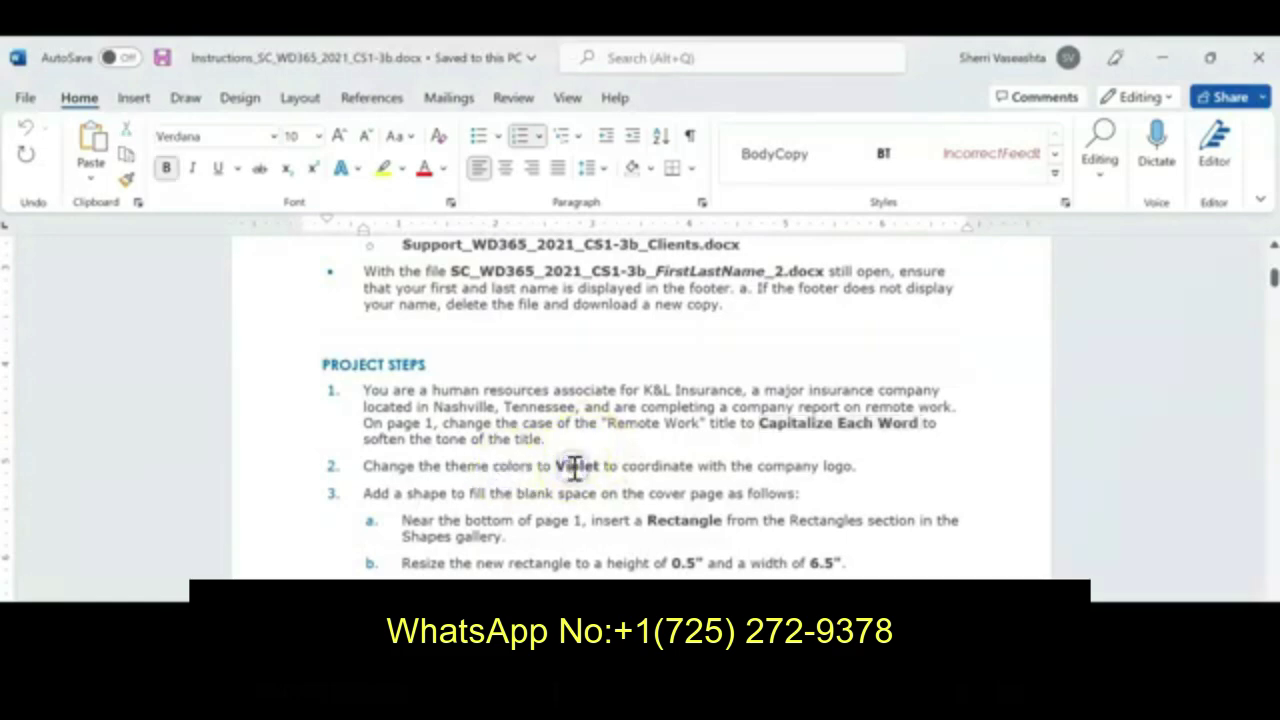
pyautogui.click(571, 470)
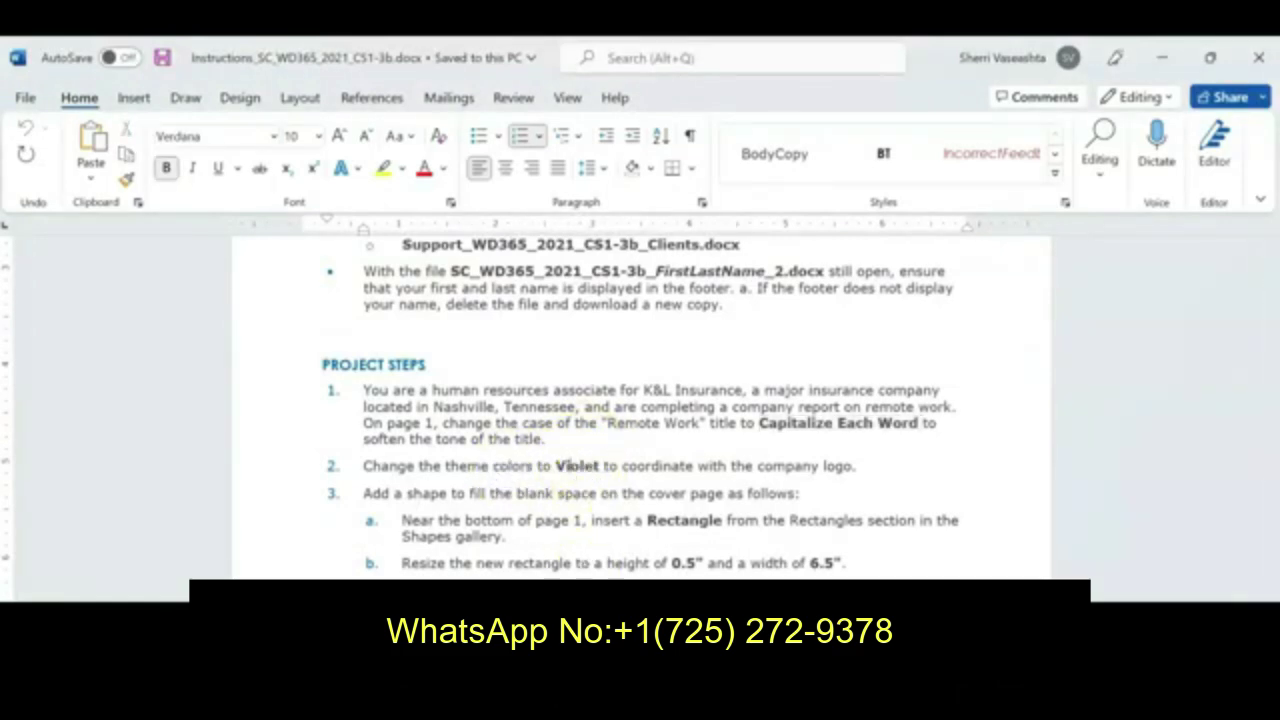
pyautogui.click(630, 568)
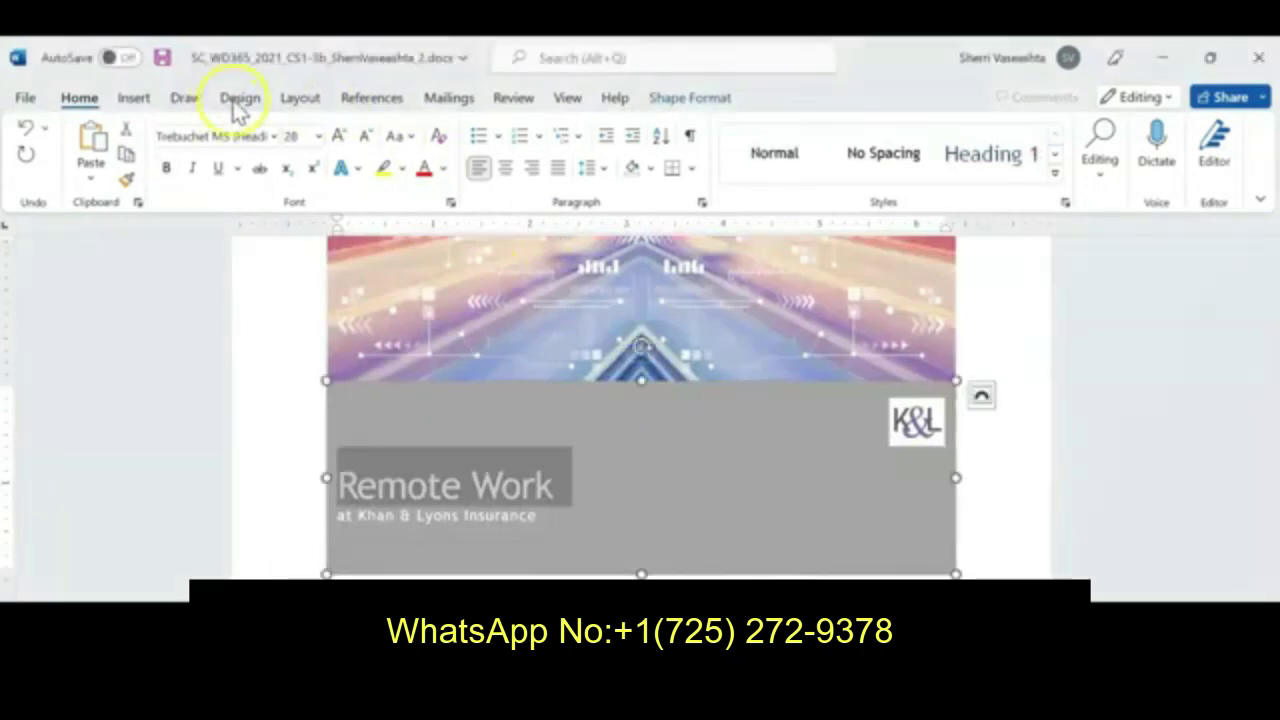
# Look through the built-in document themes for one named Violet
pyautogui.click(294, 100)
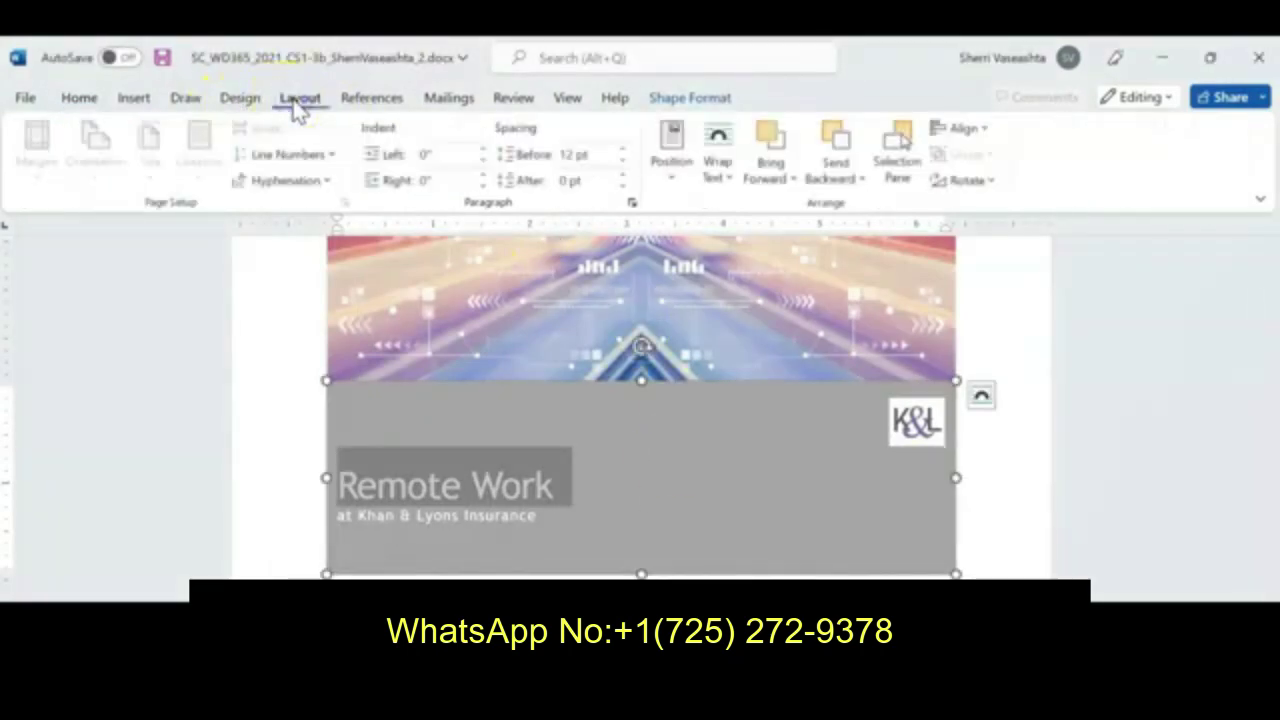
pyautogui.click(250, 106)
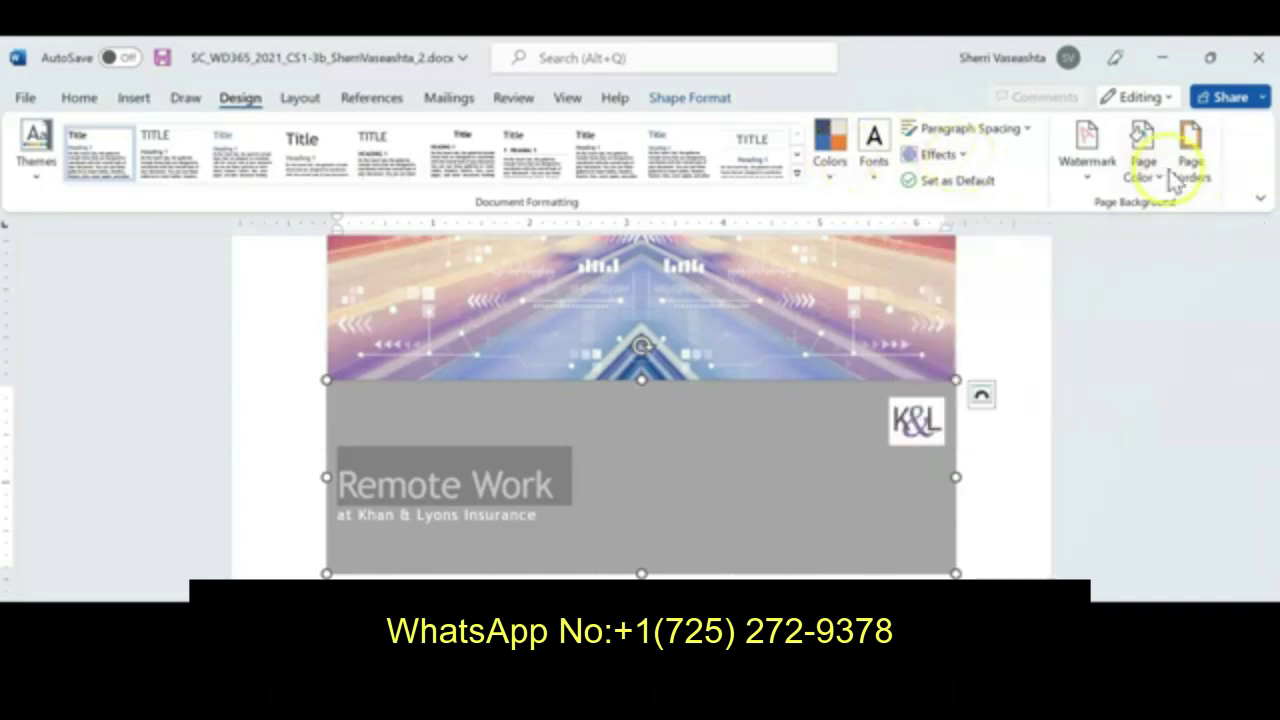
pyautogui.click(38, 180)
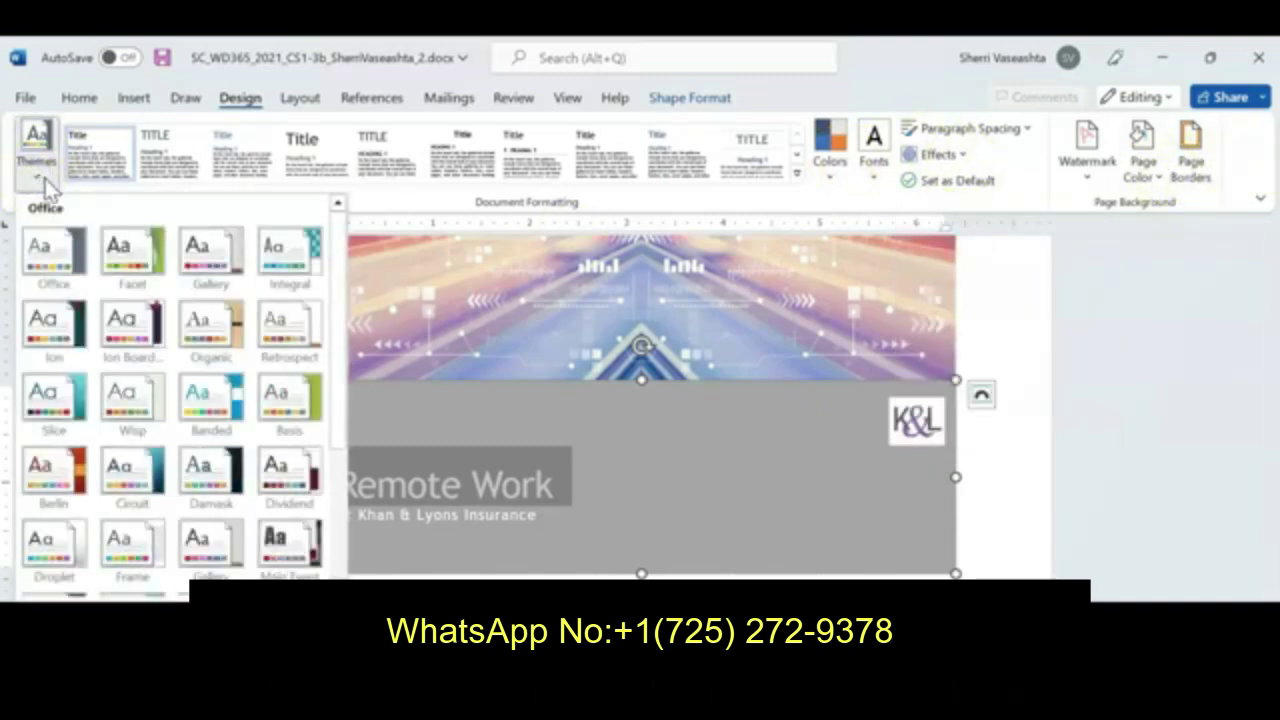
pyautogui.moveTo(337, 420); pyautogui.dragTo(336, 566)
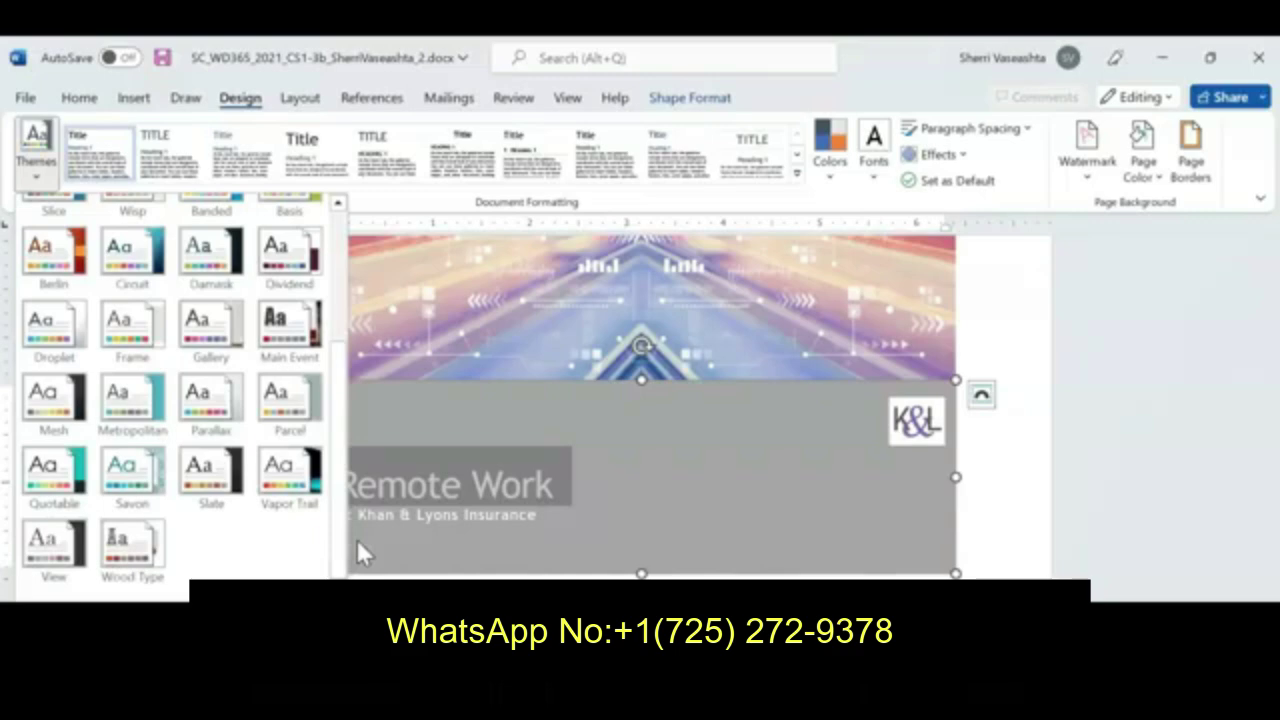
pyautogui.click(335, 536)
# Try to apply a theme from a file named Violet by browsing for themes
pyautogui.click(80, 640)
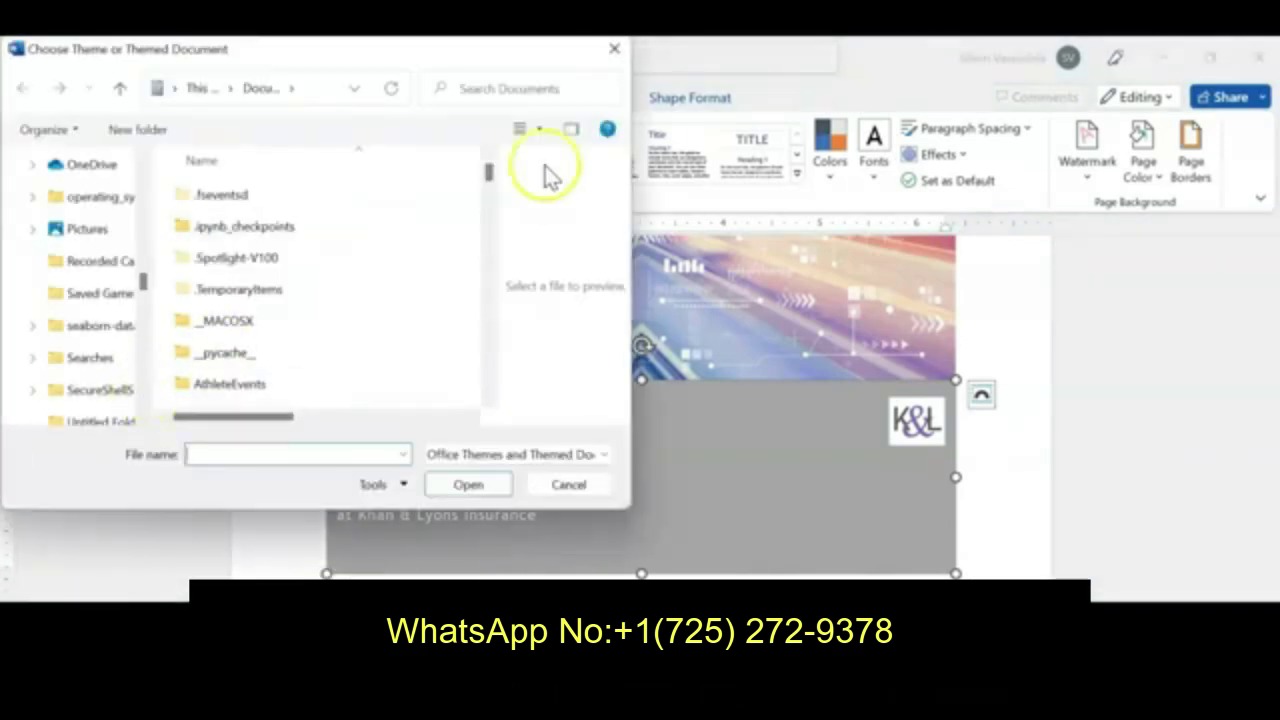
pyautogui.click(328, 456)
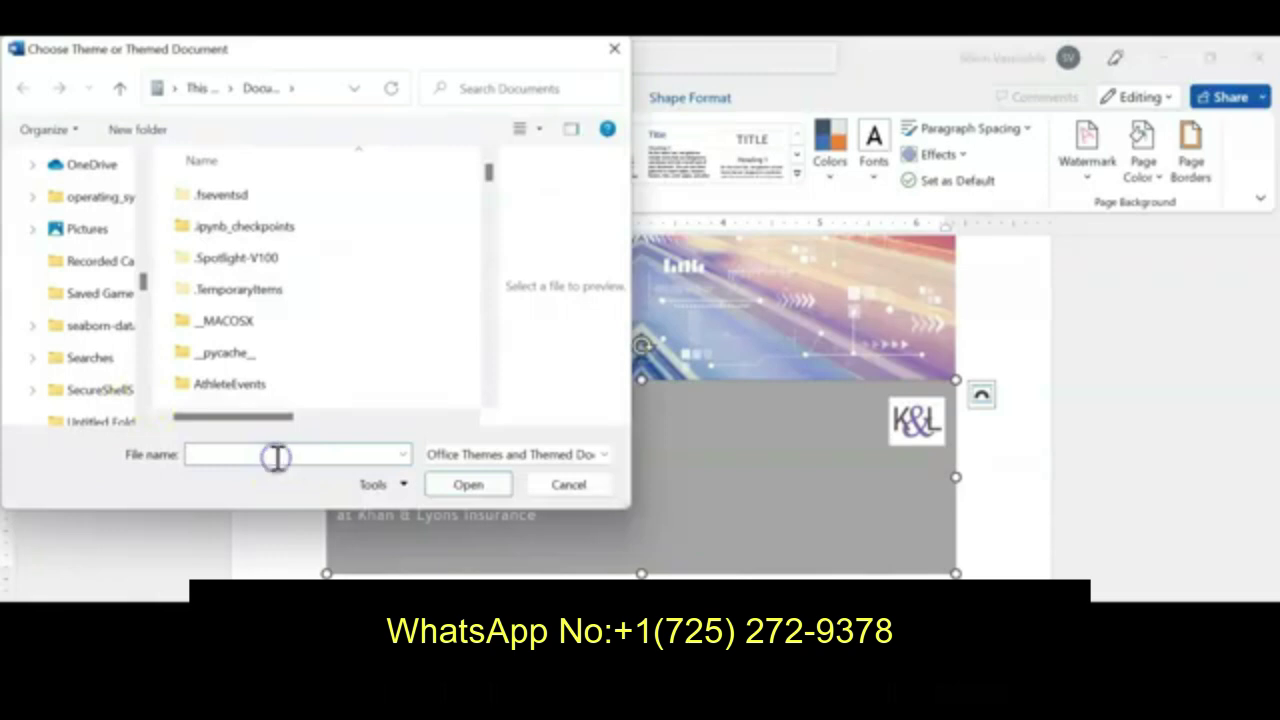
pyautogui.write('vi')
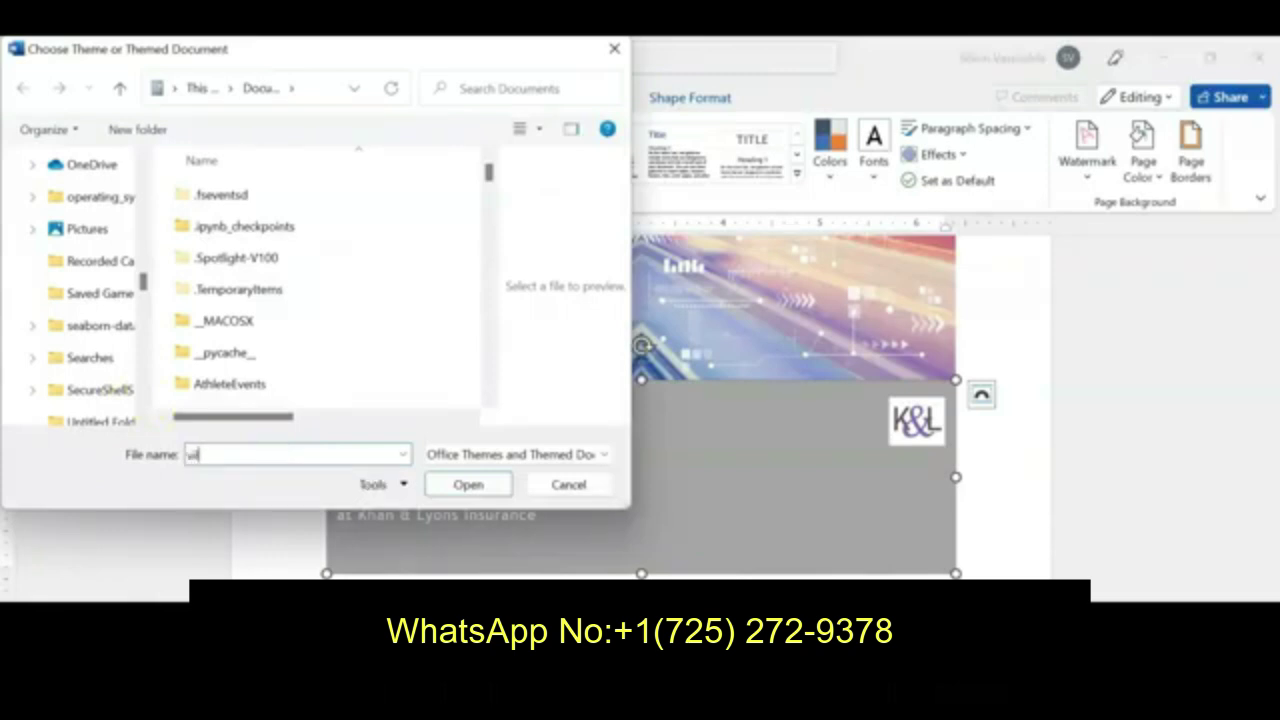
pyautogui.press('BackSpace')
pyautogui.press('BackSpace')
pyautogui.write('vi')
pyautogui.press('Return')
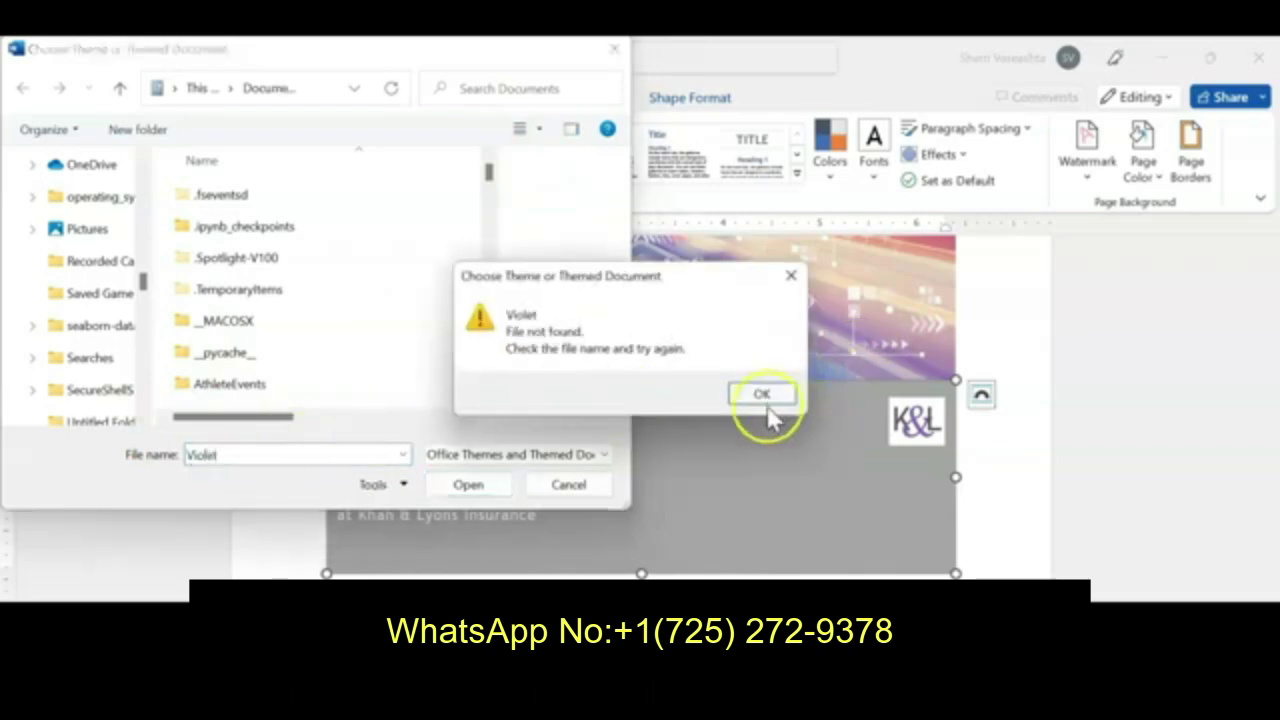
pyautogui.click(762, 395)
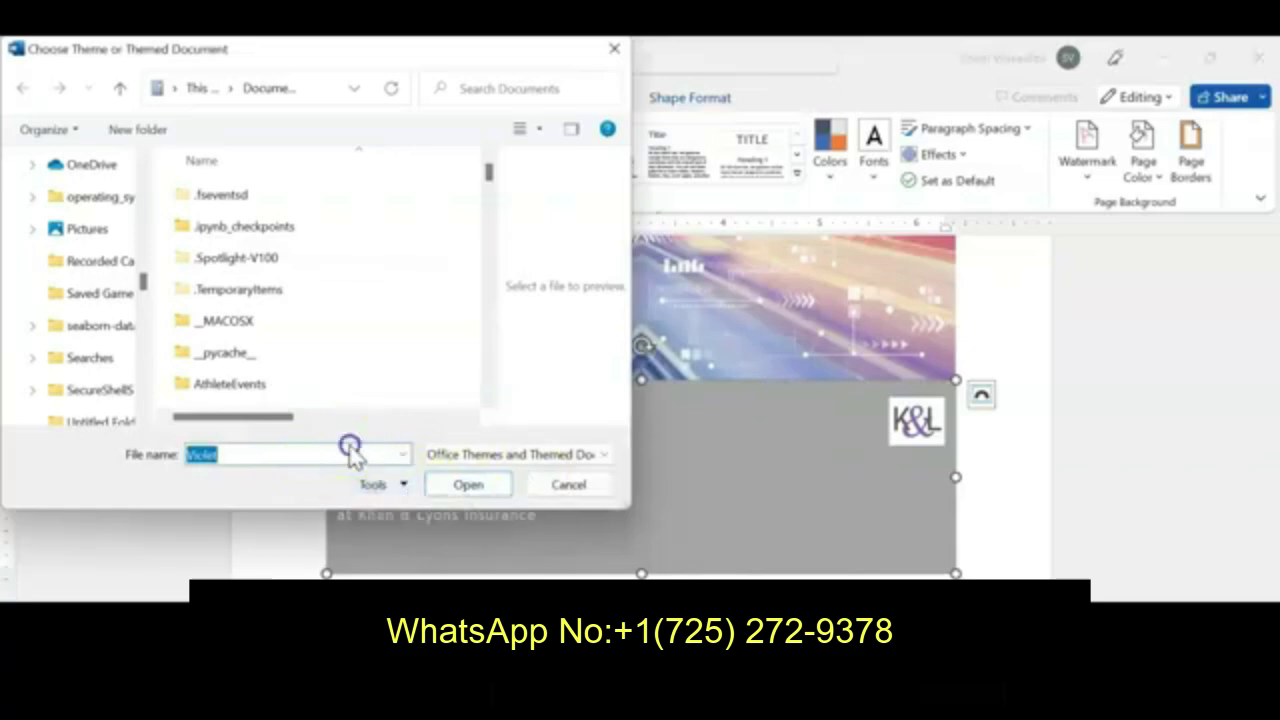
pyautogui.click(234, 453)
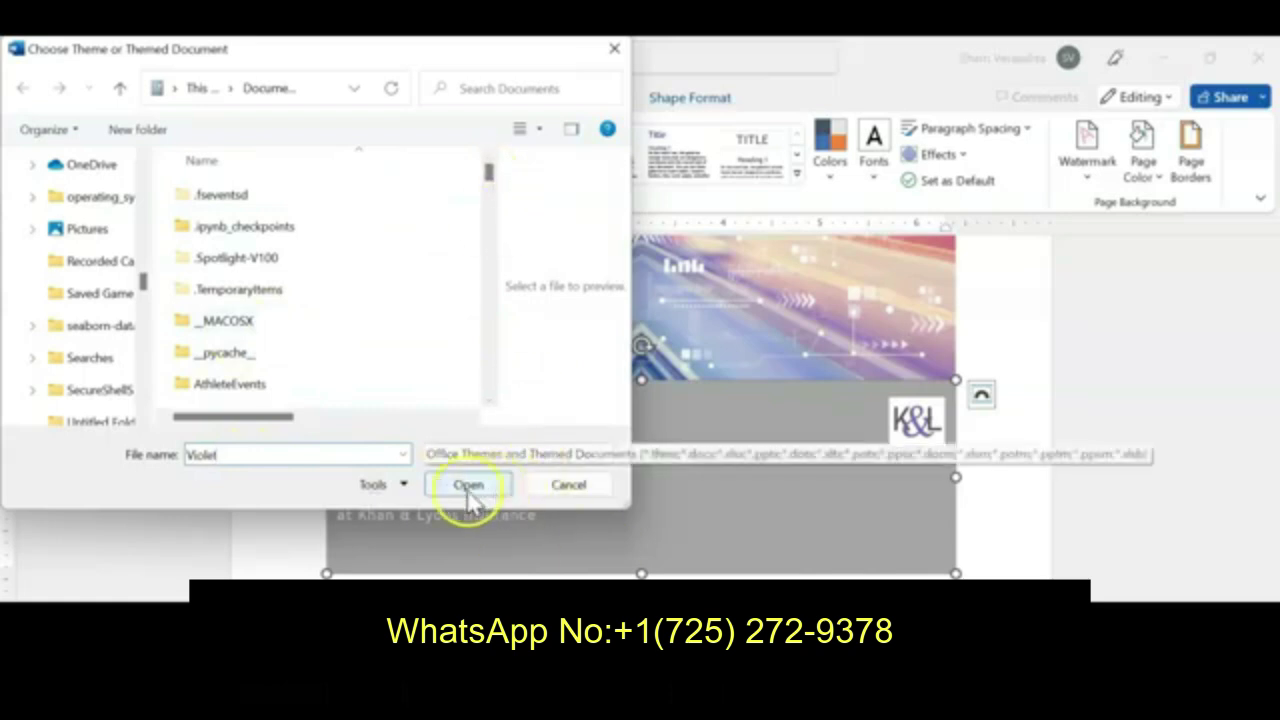
pyautogui.click(576, 486)
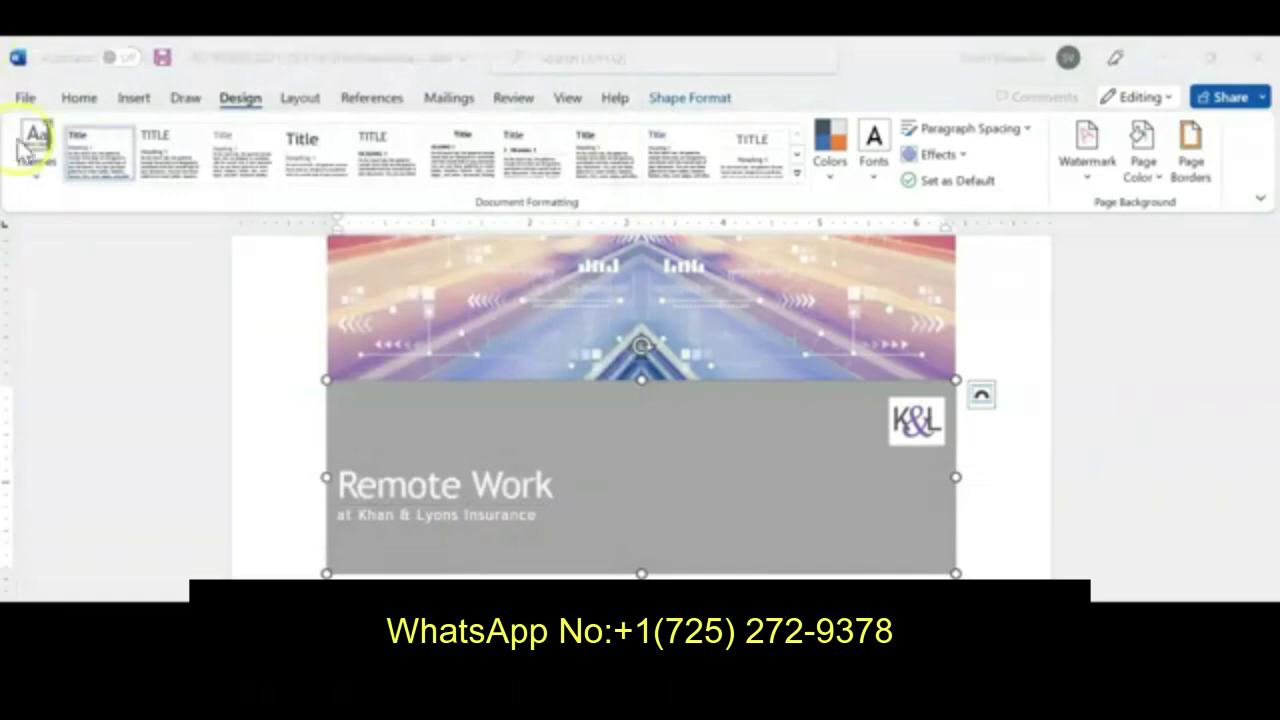
pyautogui.click(33, 178)
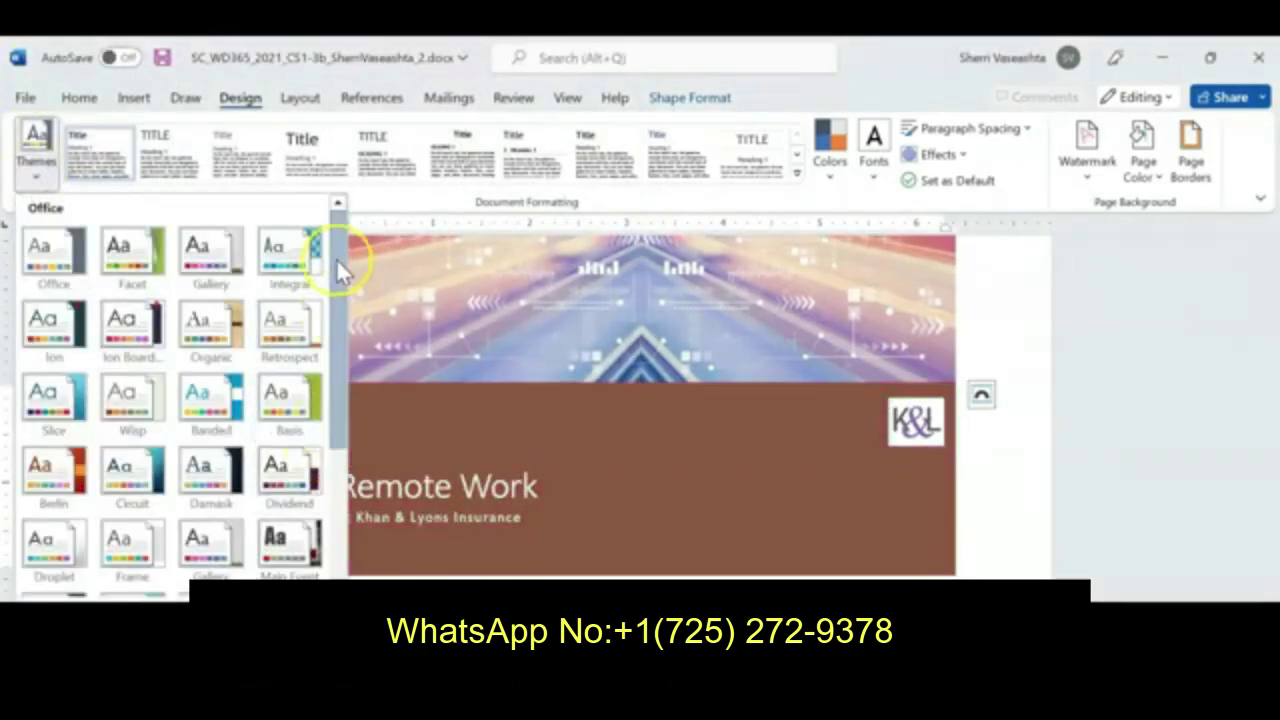
pyautogui.moveTo(340, 270)
pyautogui.mouseDown()
pyautogui.moveTo(340, 432)
pyautogui.moveTo(346, 271)
pyautogui.mouseUp()
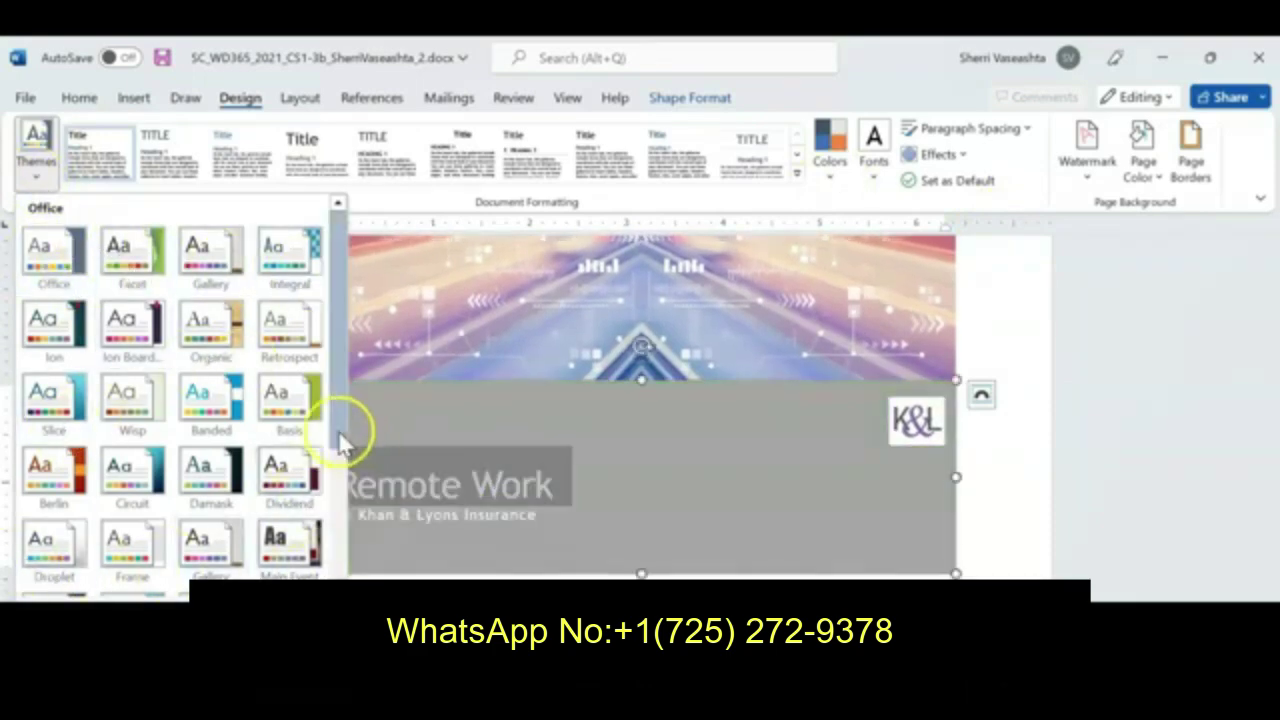
pyautogui.moveTo(337, 436); pyautogui.dragTo(333, 317)
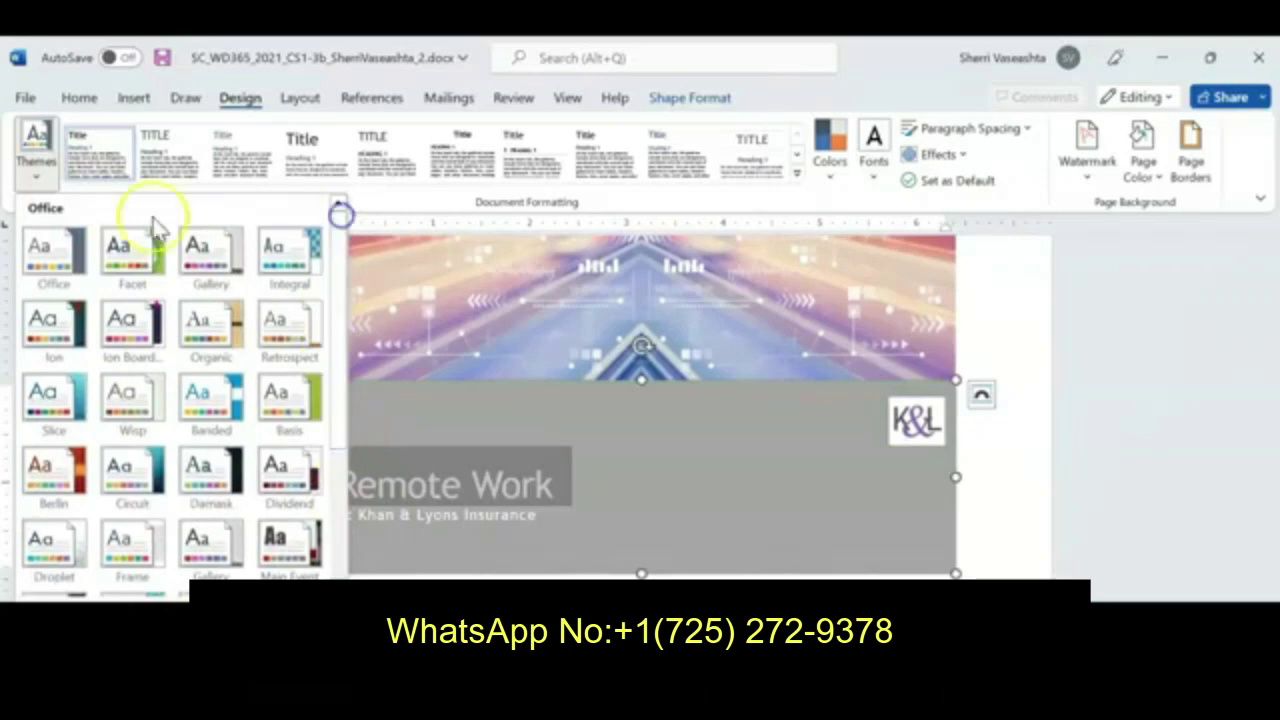
# Change the report's theme colors to Violet
pyautogui.click(830, 172)
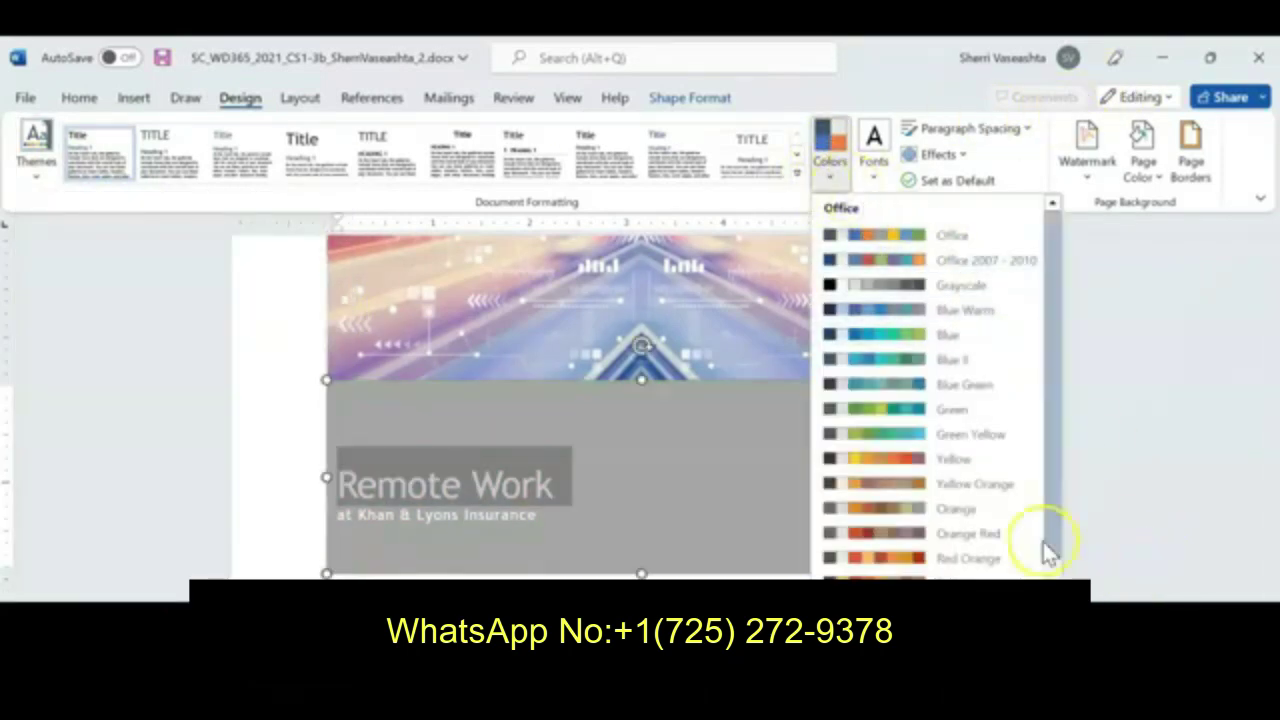
pyautogui.moveTo(1050, 532); pyautogui.dragTo(1051, 543)
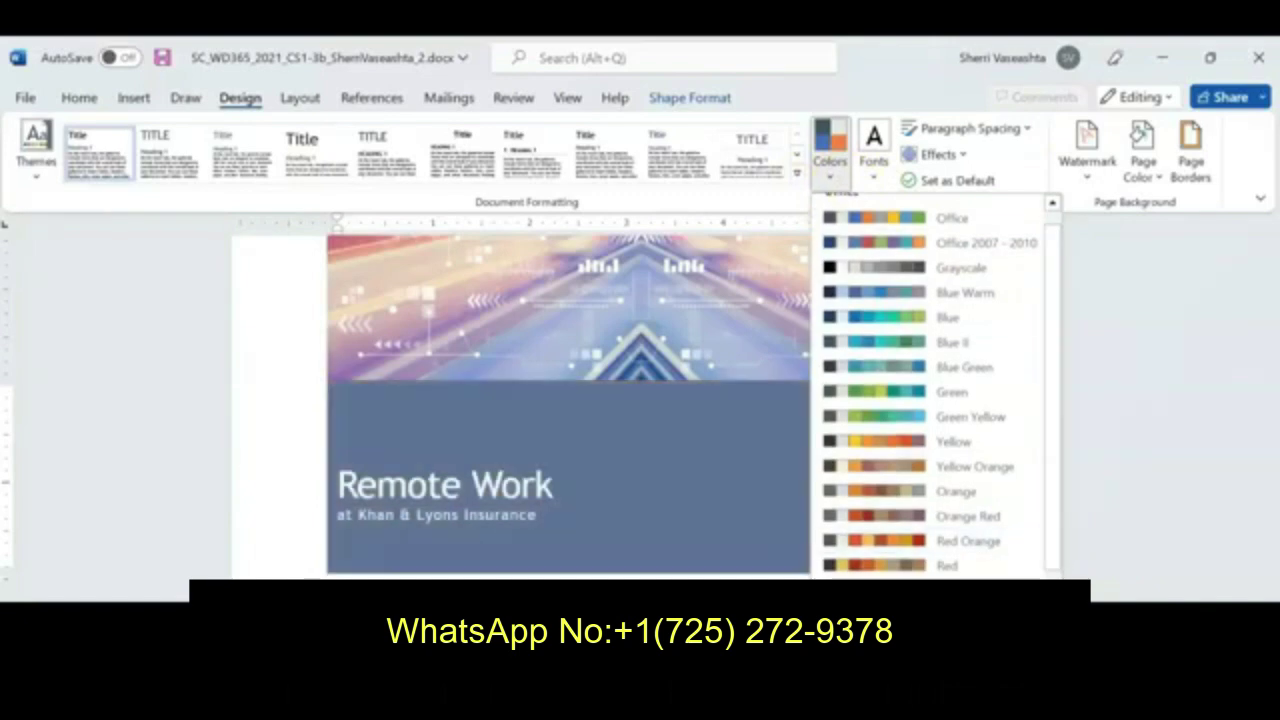
pyautogui.click(97, 315)
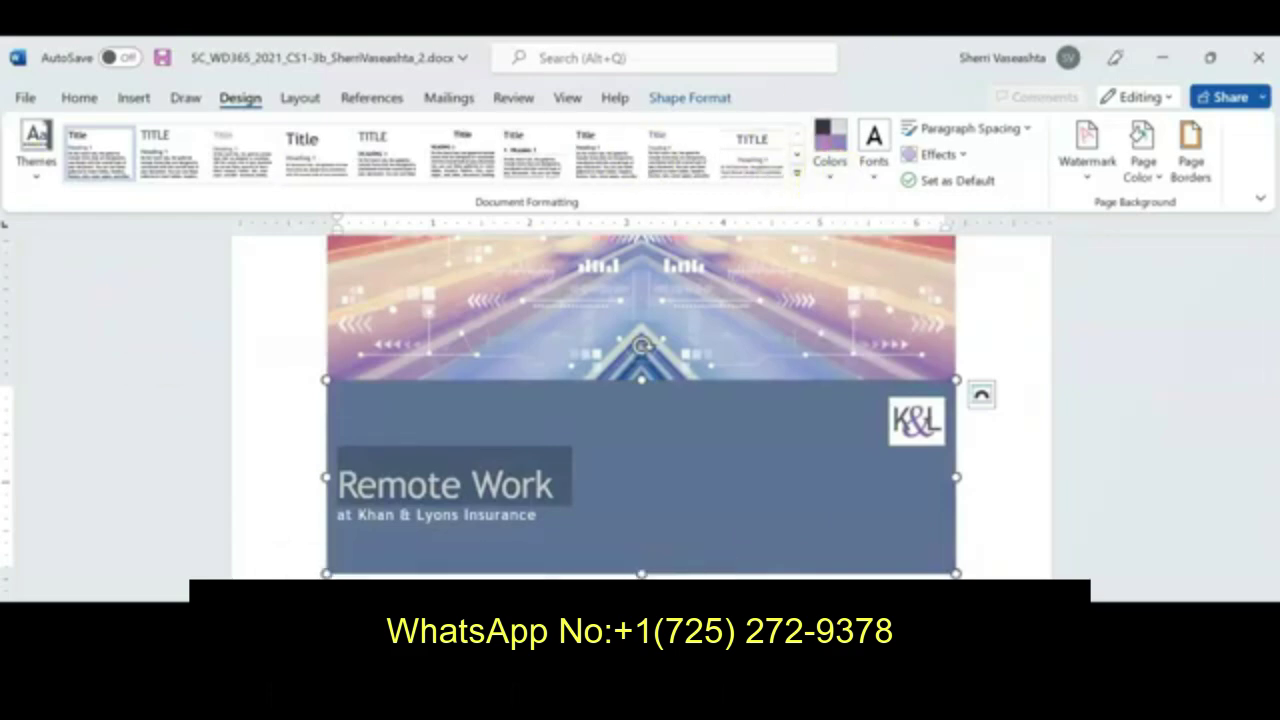
pyautogui.click(828, 170)
pyautogui.press('Escape')
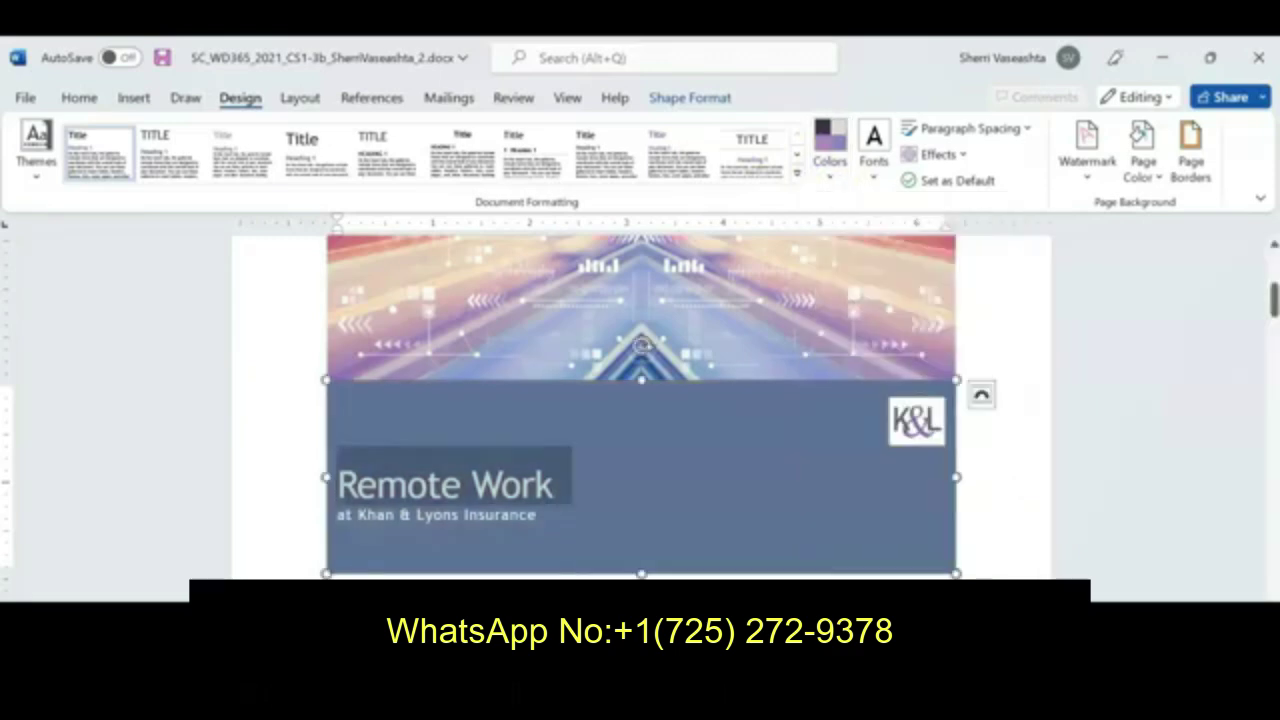
# Read project step 3 in the instructions document about adding a rectangle shape to the cover page
pyautogui.click(518, 700)
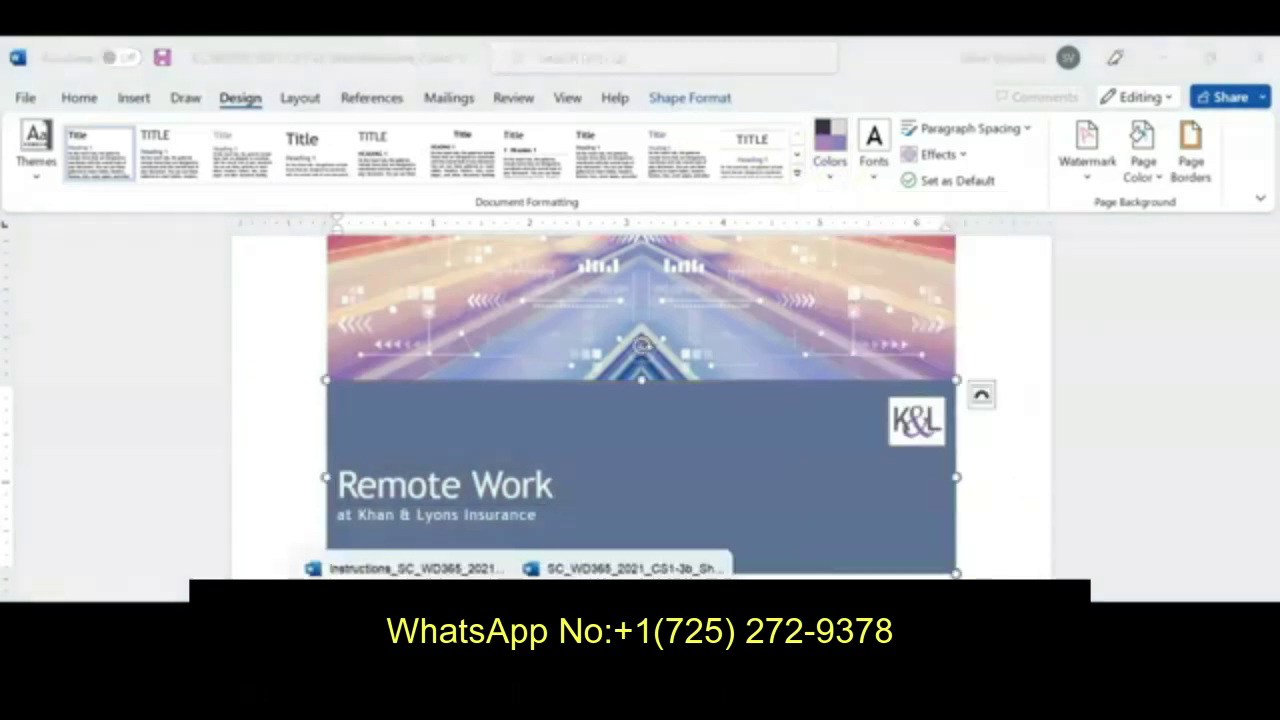
pyautogui.click(415, 568)
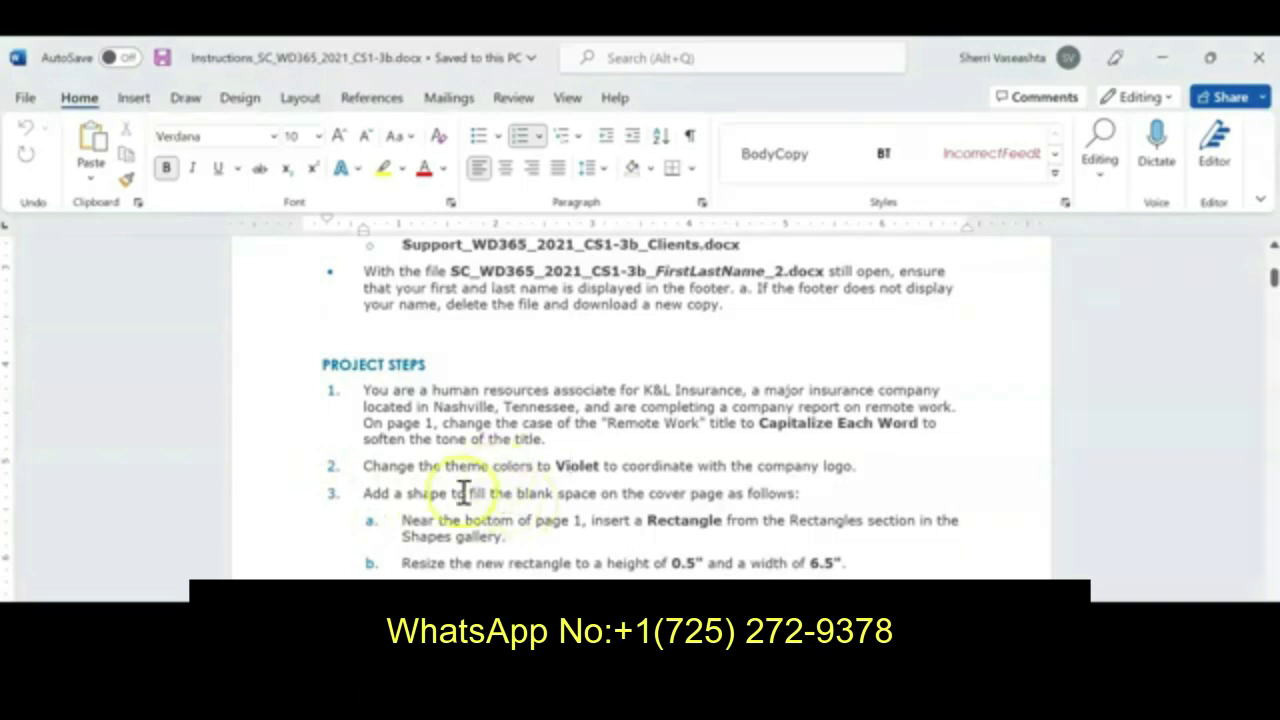
pyautogui.moveTo(451, 493); pyautogui.dragTo(792, 494)
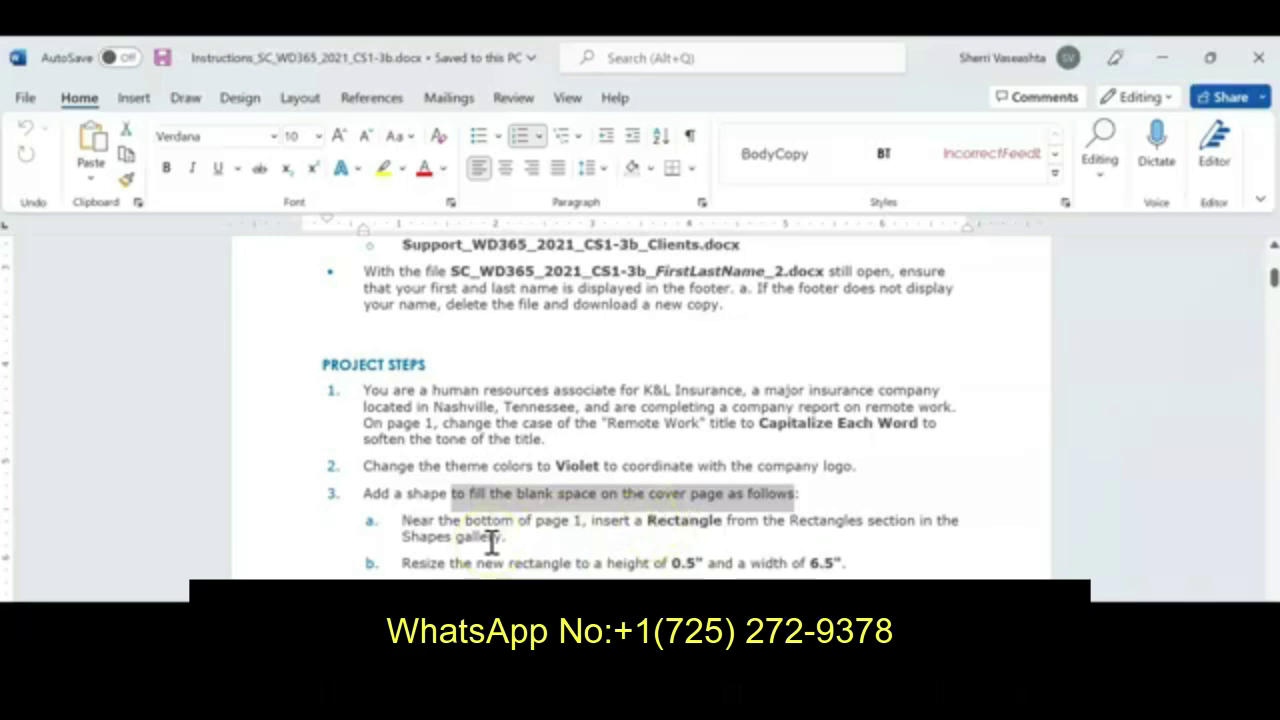
pyautogui.moveTo(521, 596)
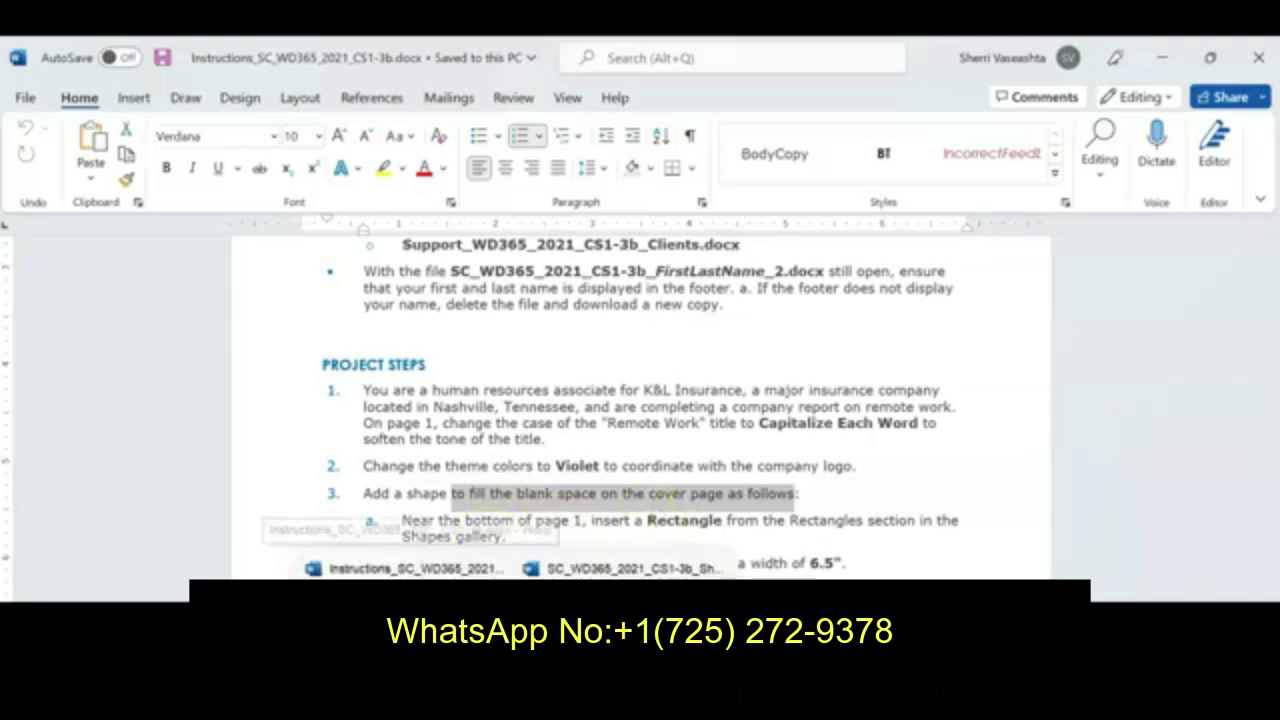
# Return to the report and draw a rectangle about 0.5" high and 6.47" wide between the blue title block and the icon band
pyautogui.click(625, 568)
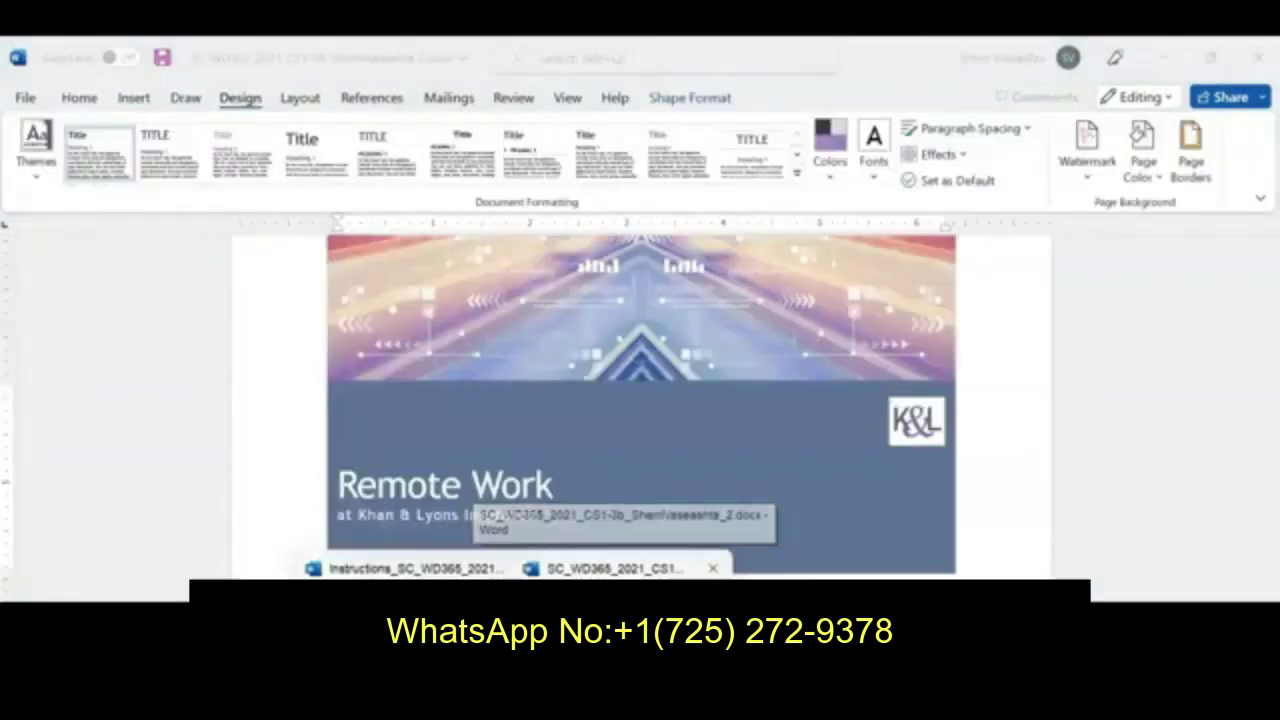
pyautogui.click(415, 568)
pyautogui.click(615, 568)
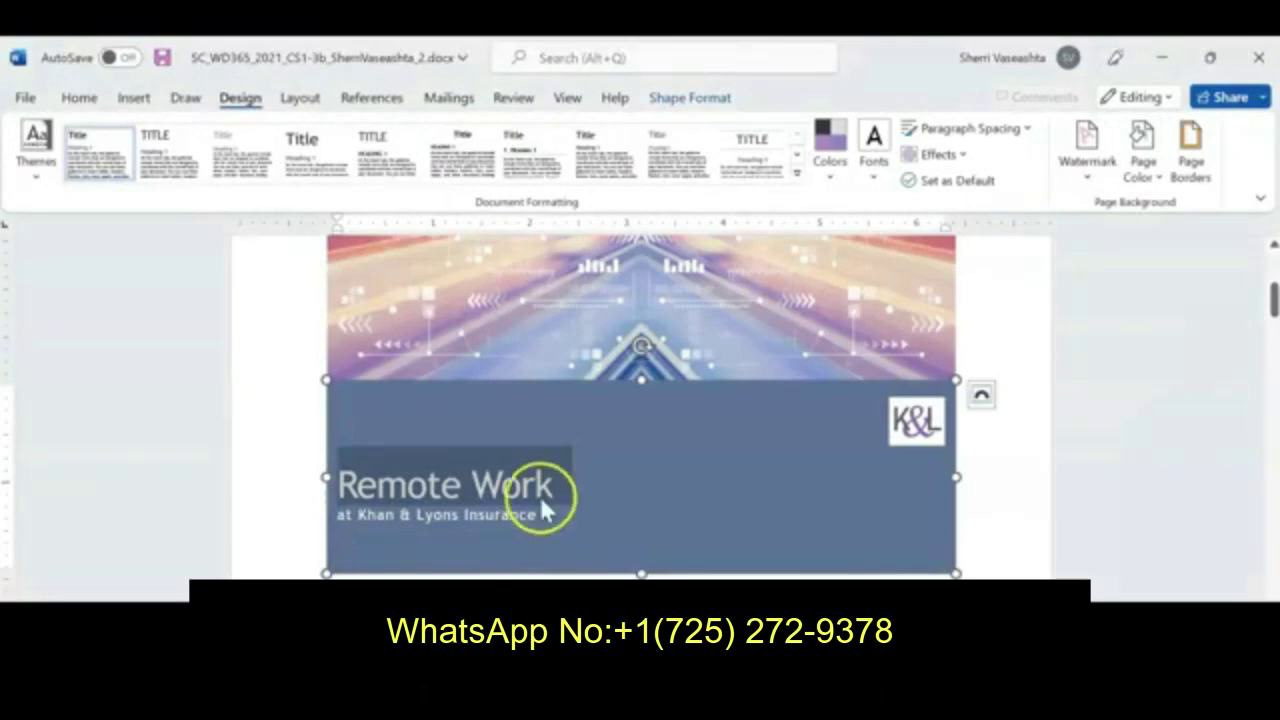
pyautogui.click(985, 562)
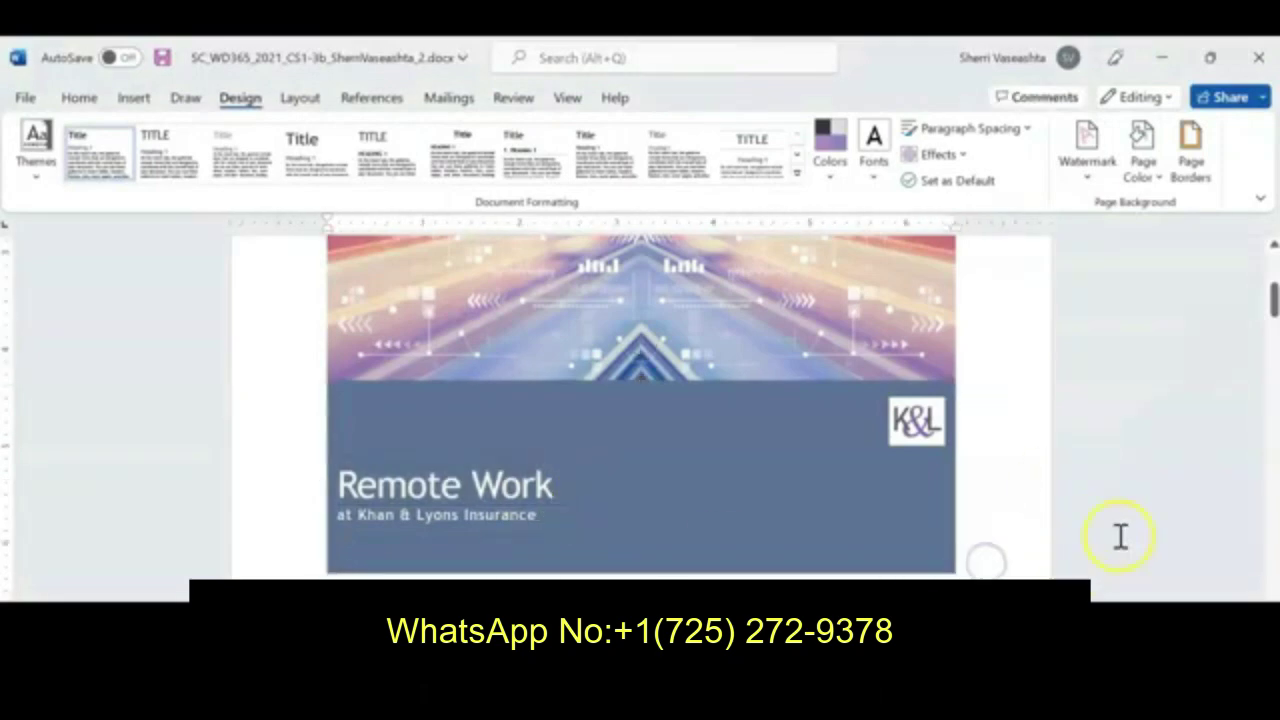
pyautogui.moveTo(1273, 300); pyautogui.dragTo(1273, 312)
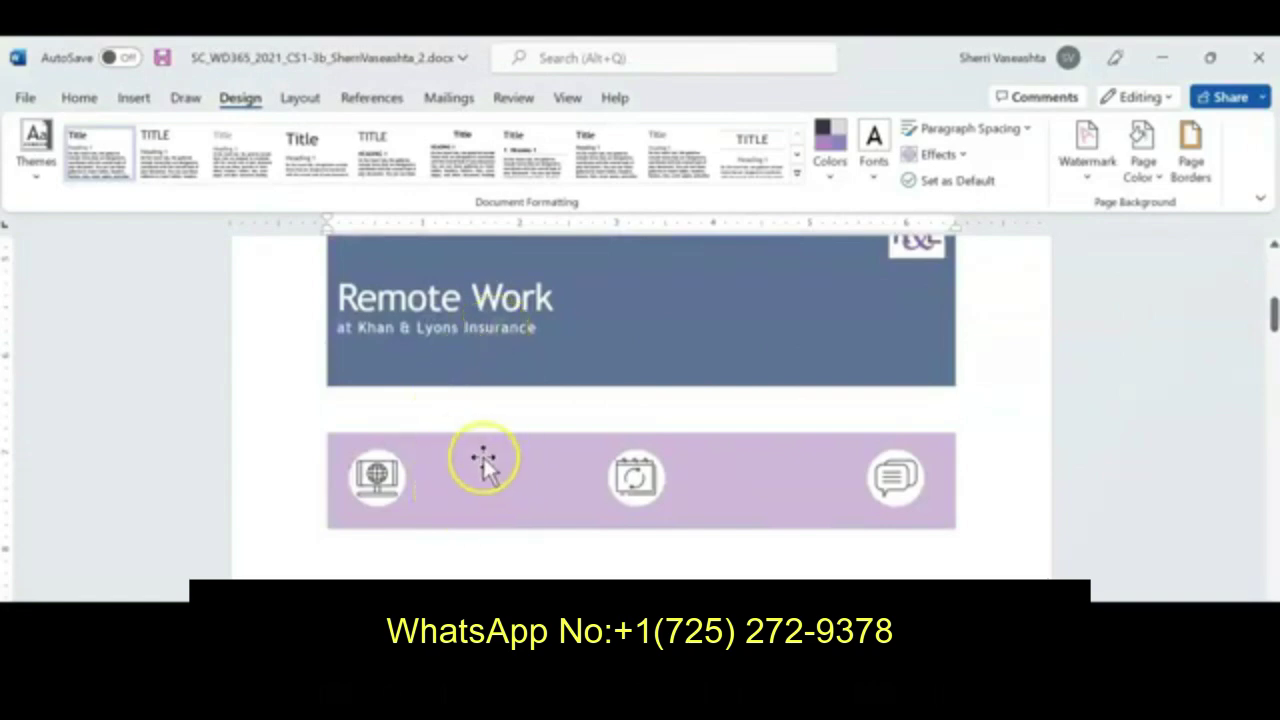
pyautogui.click(362, 404)
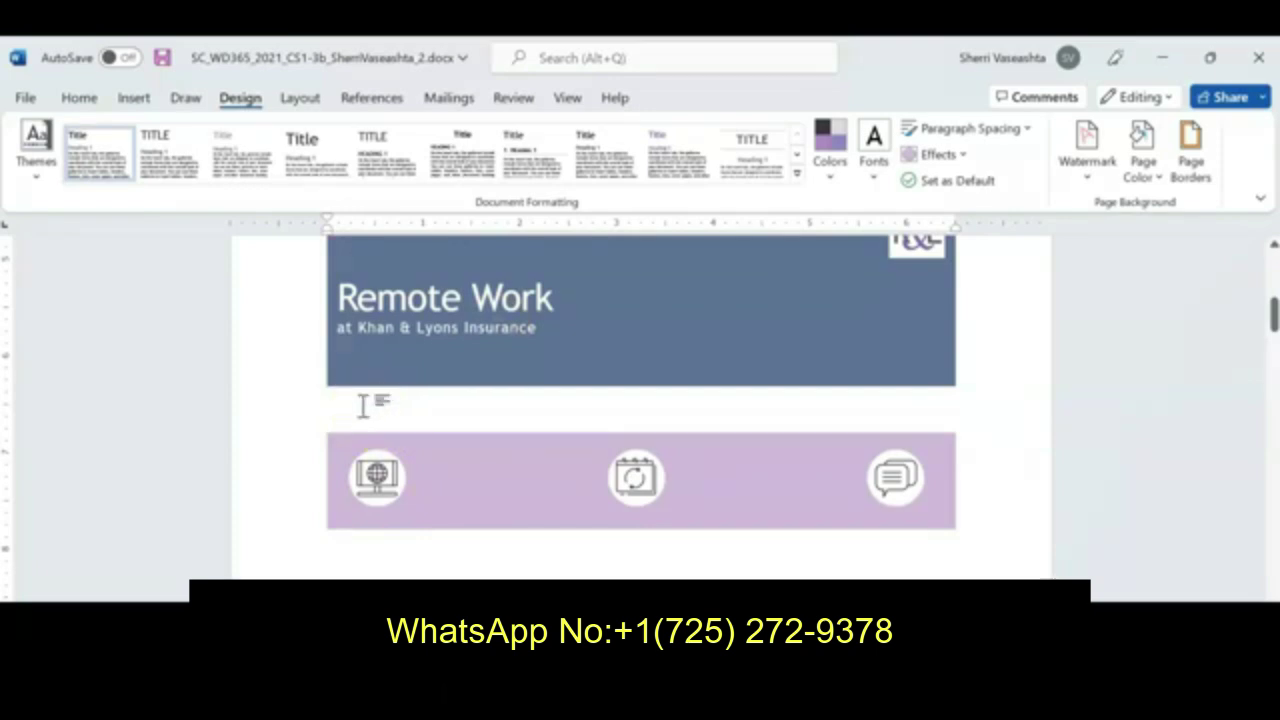
pyautogui.click(132, 98)
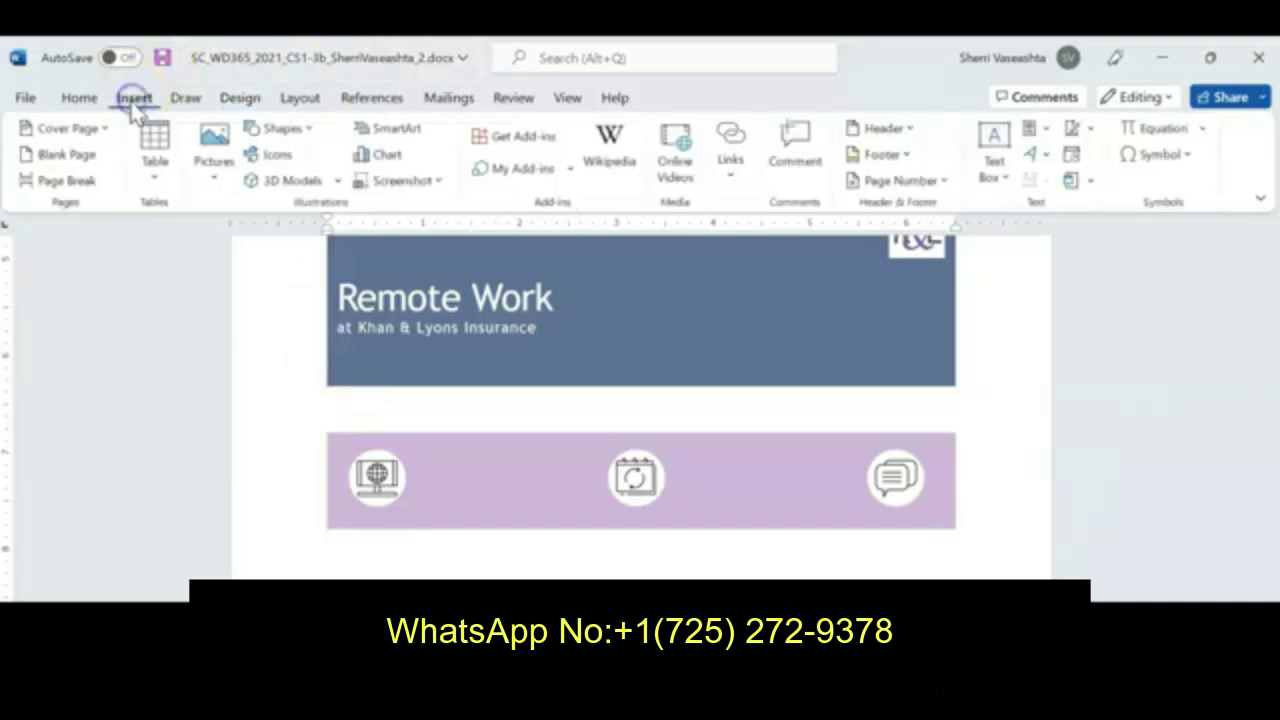
pyautogui.click(309, 133)
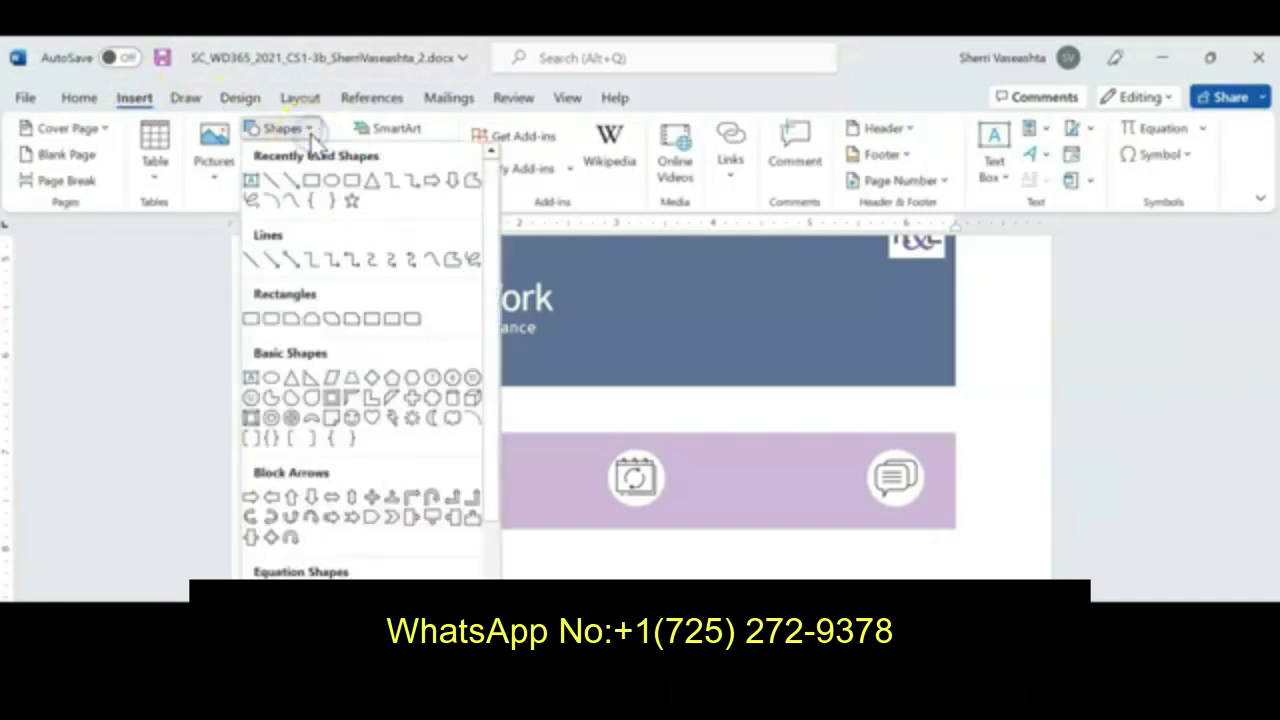
pyautogui.click(250, 318)
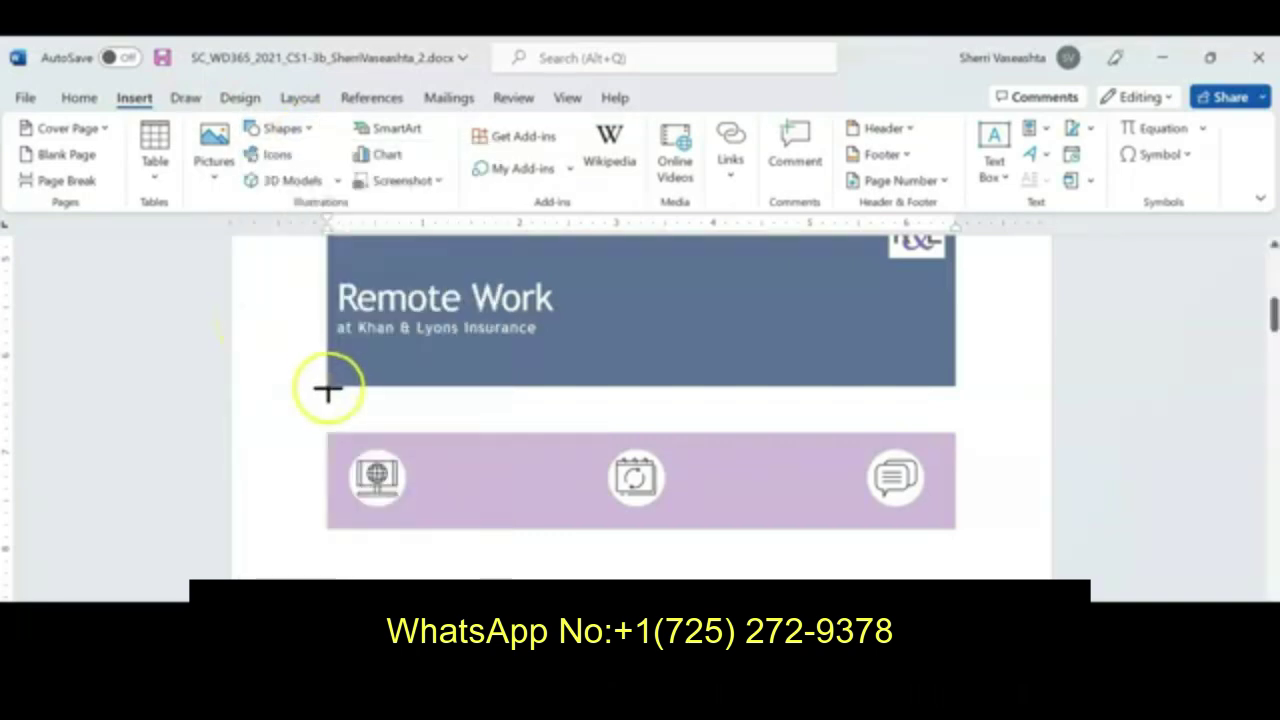
pyautogui.moveTo(330, 387)
pyautogui.mouseDown()
pyautogui.moveTo(330, 407)
pyautogui.moveTo(443, 437)
pyautogui.moveTo(646, 423)
pyautogui.moveTo(956, 433)
pyautogui.mouseUp()
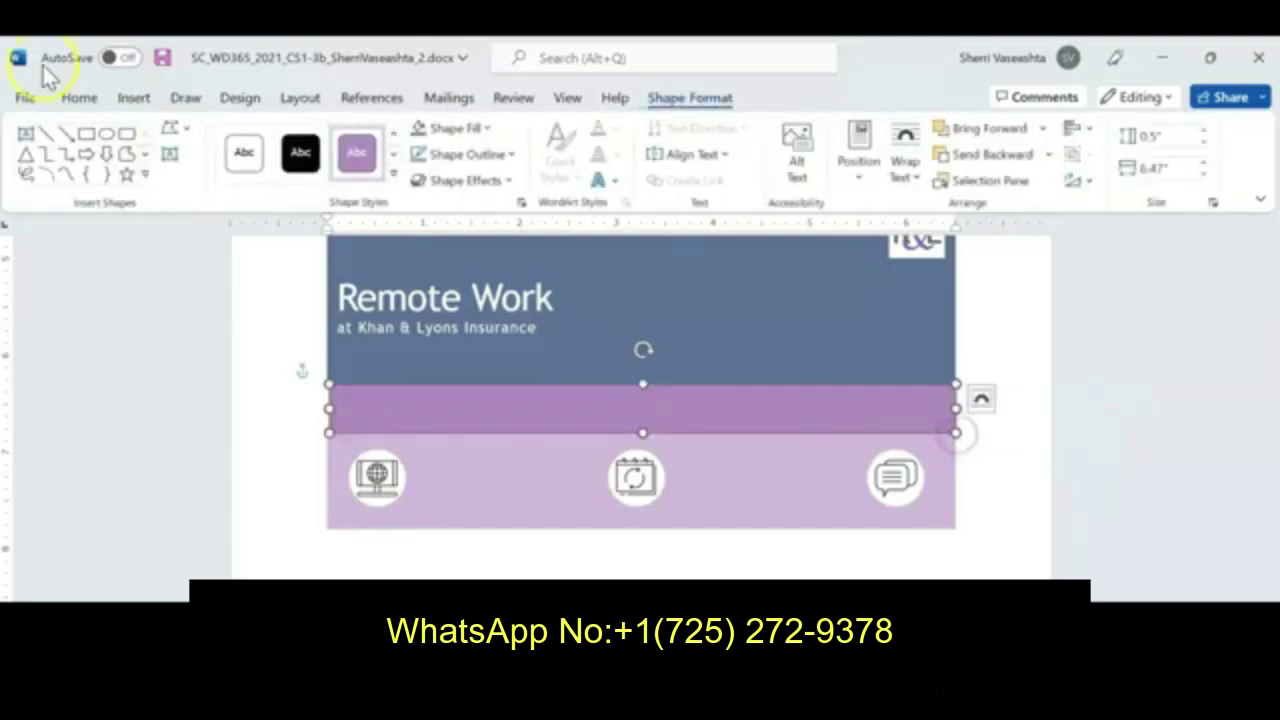
# Check the required height and width of the new rectangle in the instructions document, and return to the report
pyautogui.moveTo(518, 595)
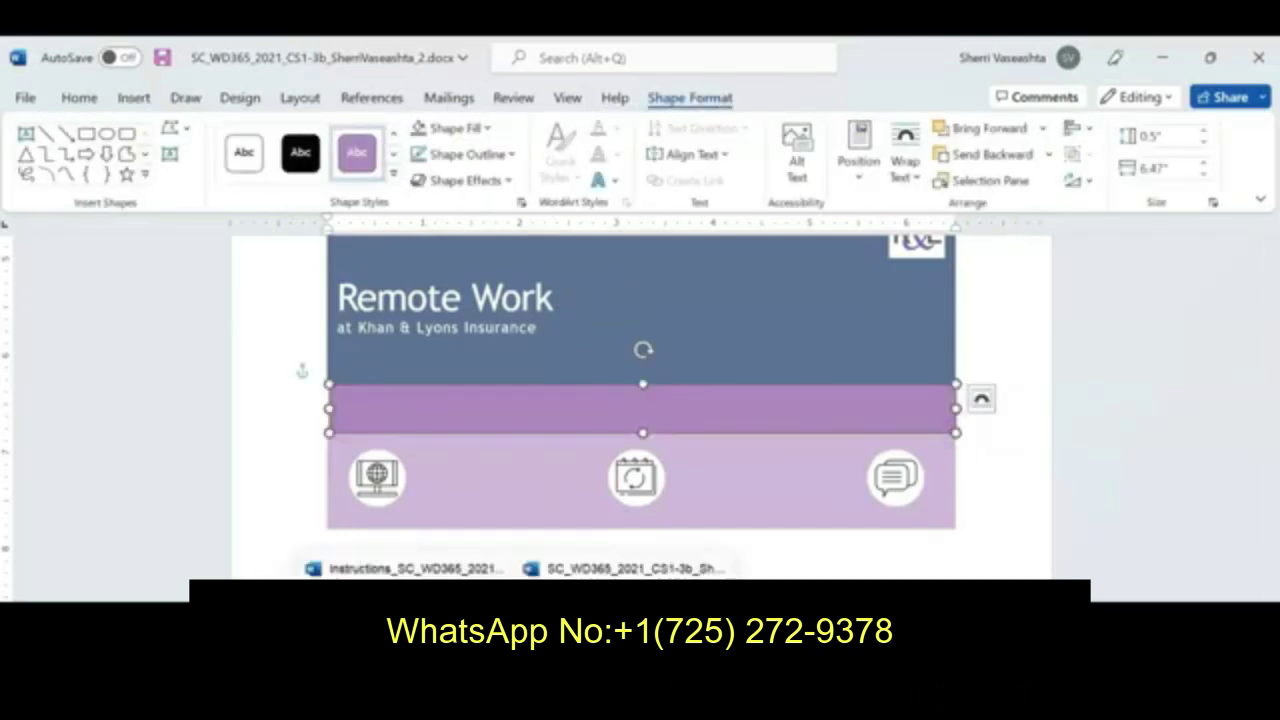
pyautogui.click(415, 568)
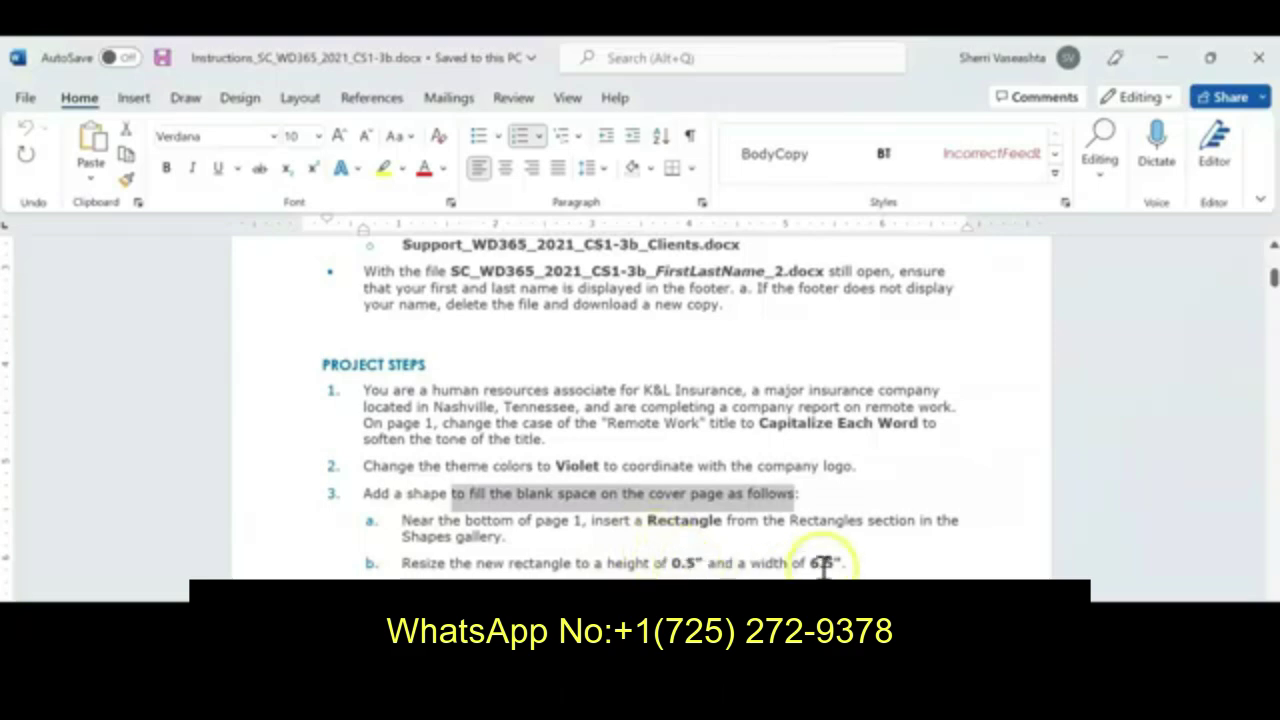
pyautogui.moveTo(520, 600)
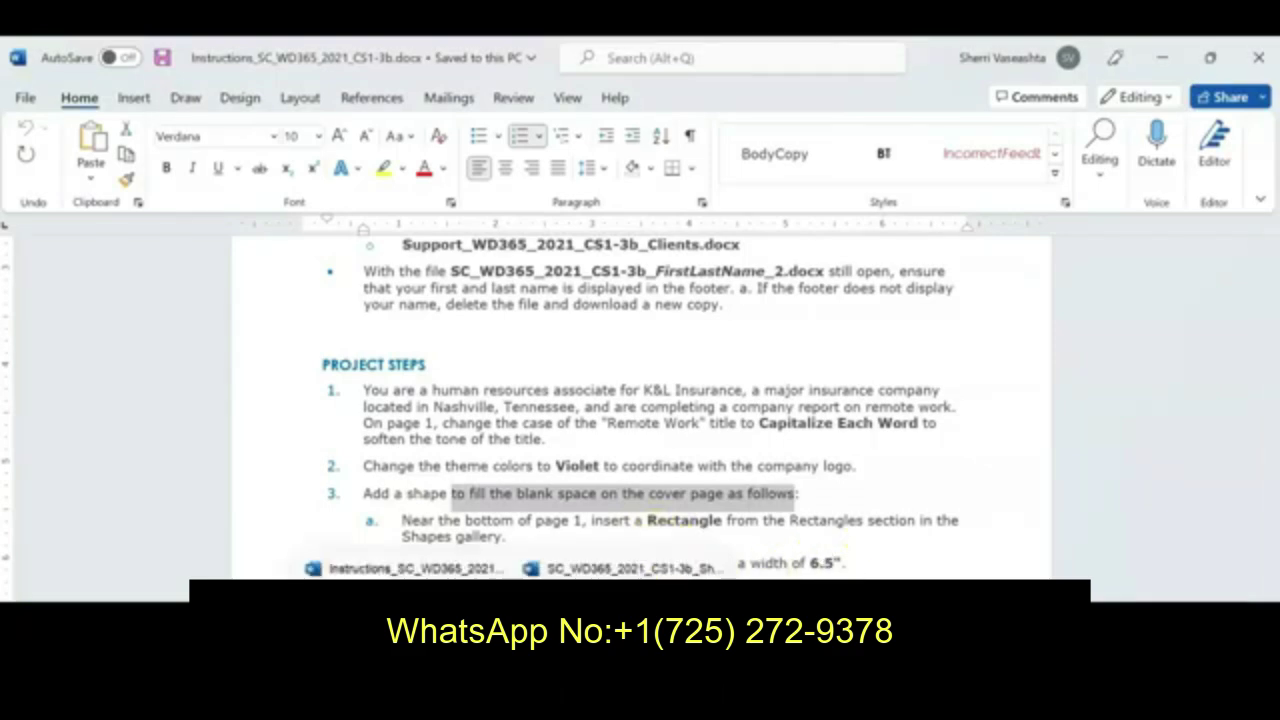
pyautogui.click(615, 568)
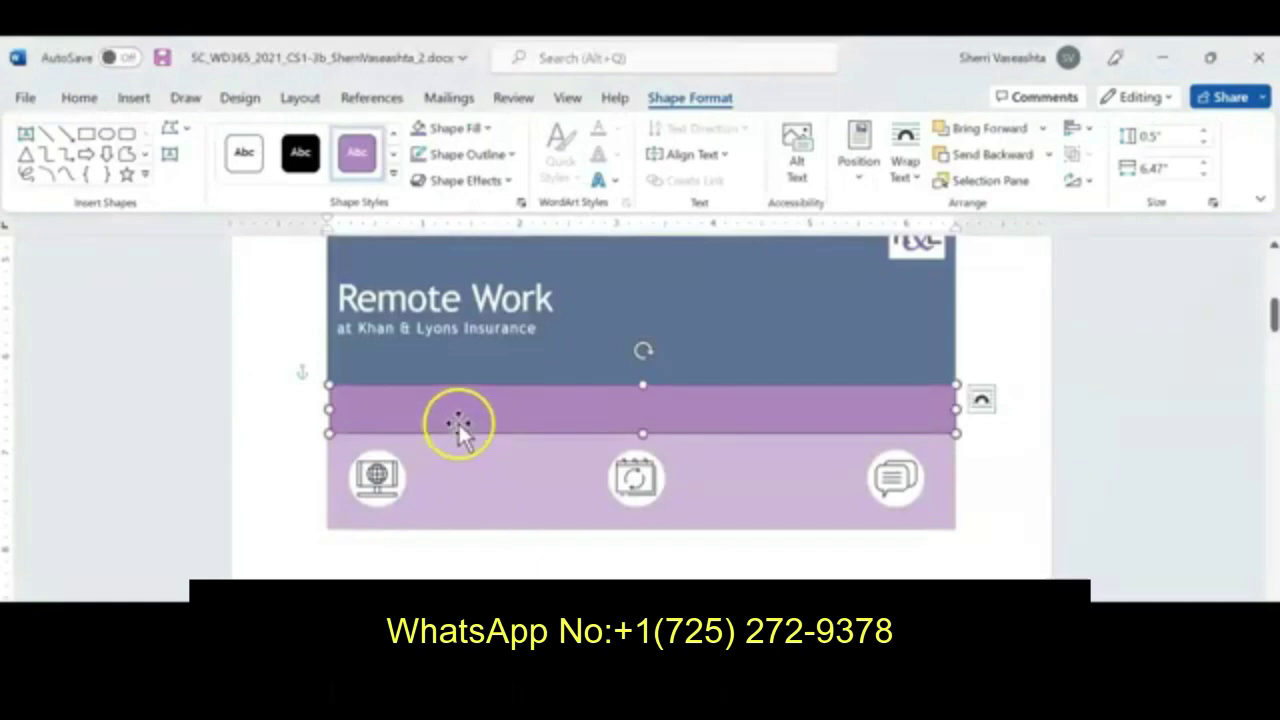
pyautogui.click(134, 99)
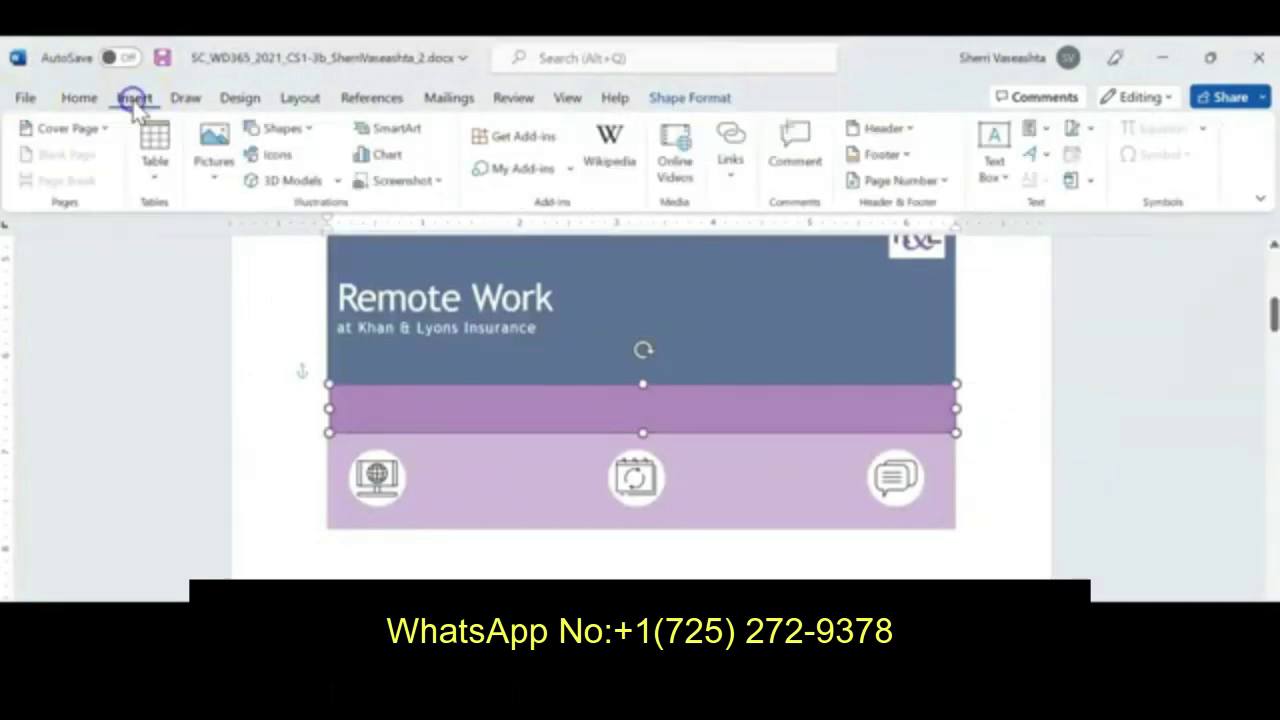
pyautogui.click(307, 134)
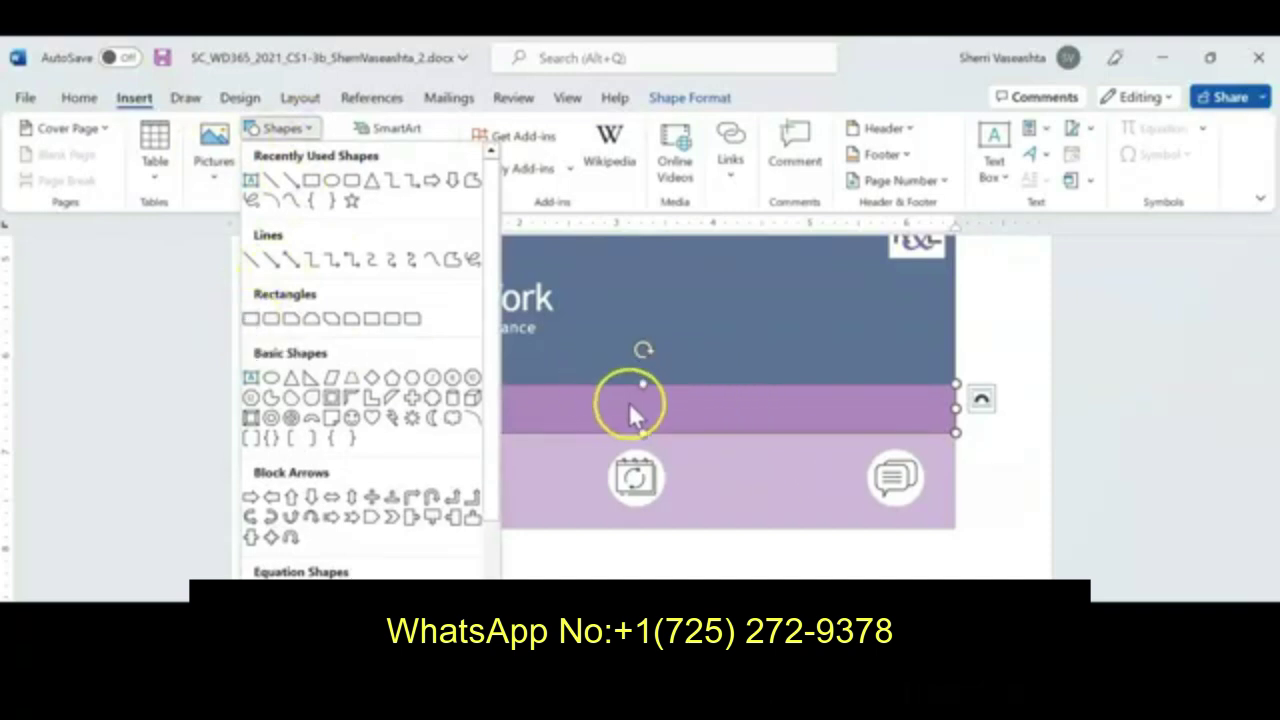
pyautogui.click(743, 415)
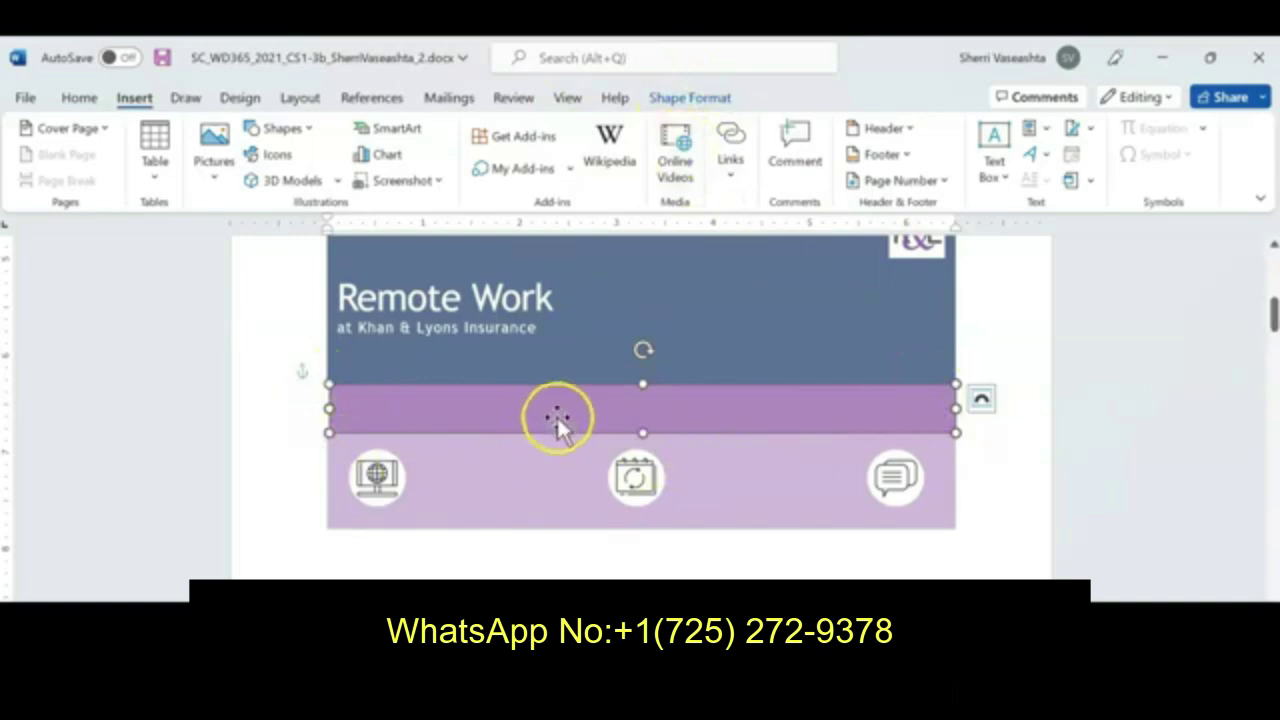
# Set the new rectangle's width to 6.5" and line up its side edges with the blue title block
pyautogui.click(684, 98)
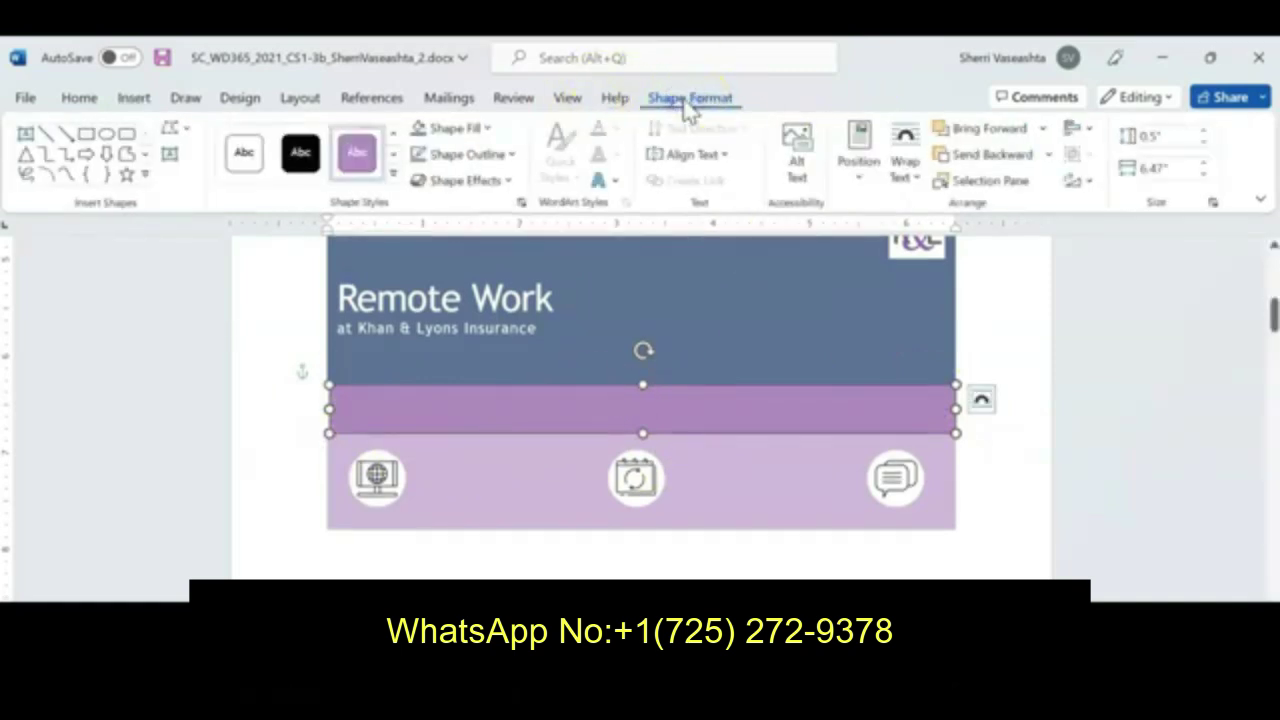
pyautogui.click(649, 379)
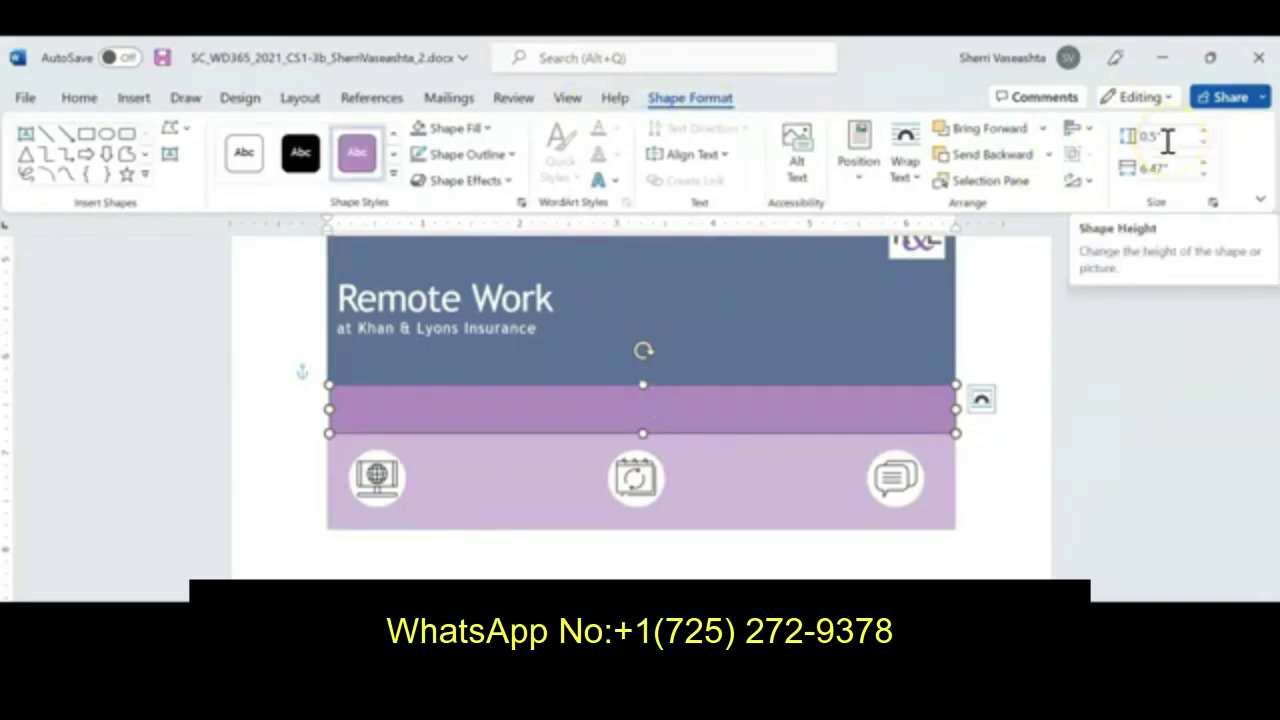
pyautogui.click(1163, 170)
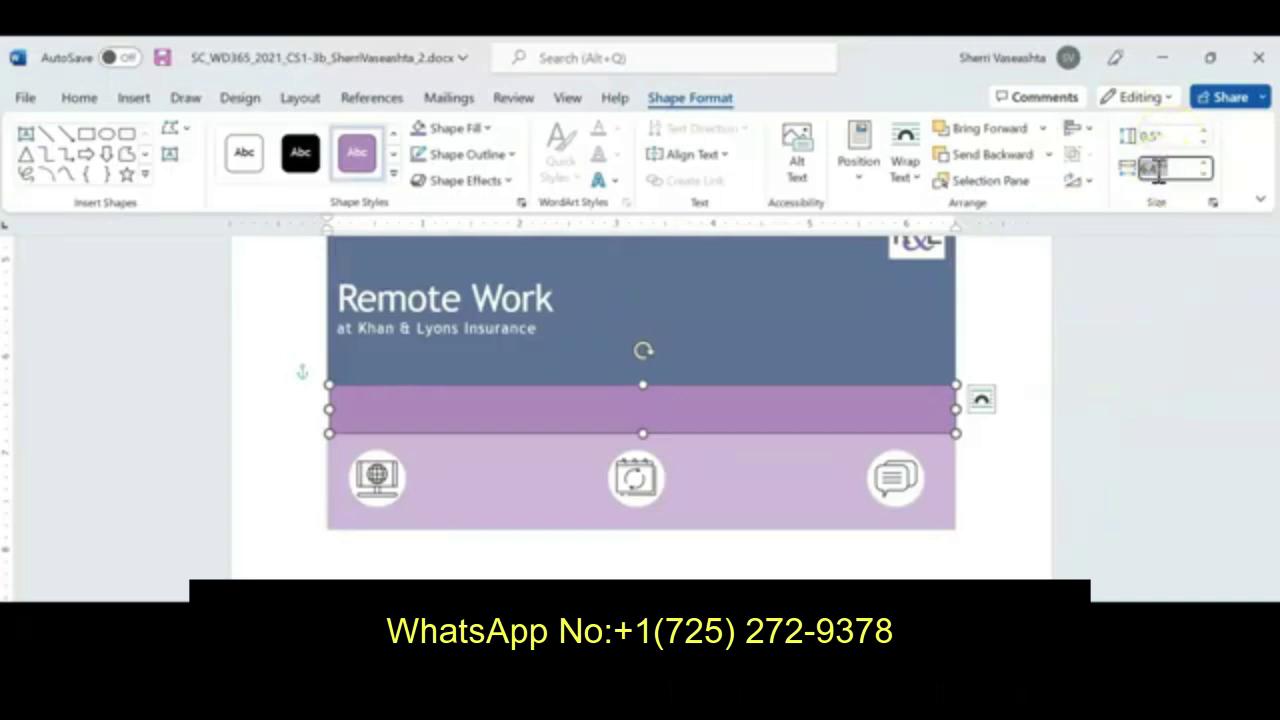
pyautogui.write('6')
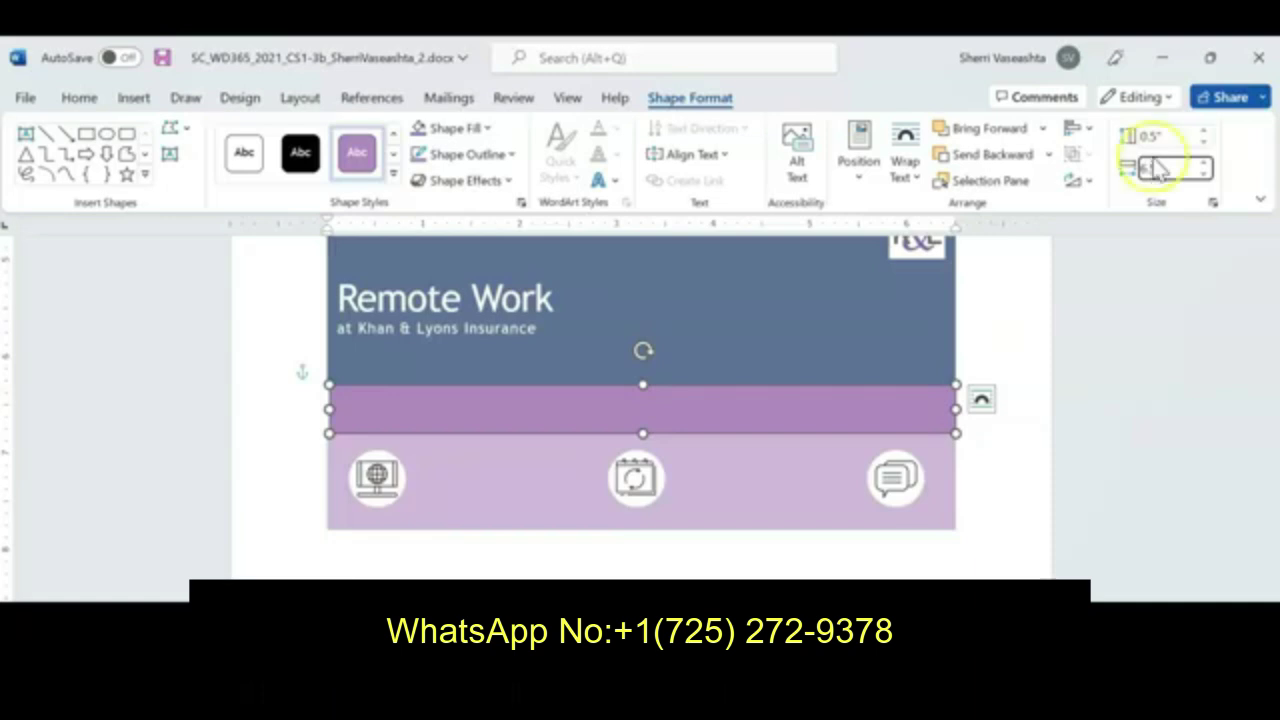
pyautogui.click(990, 334)
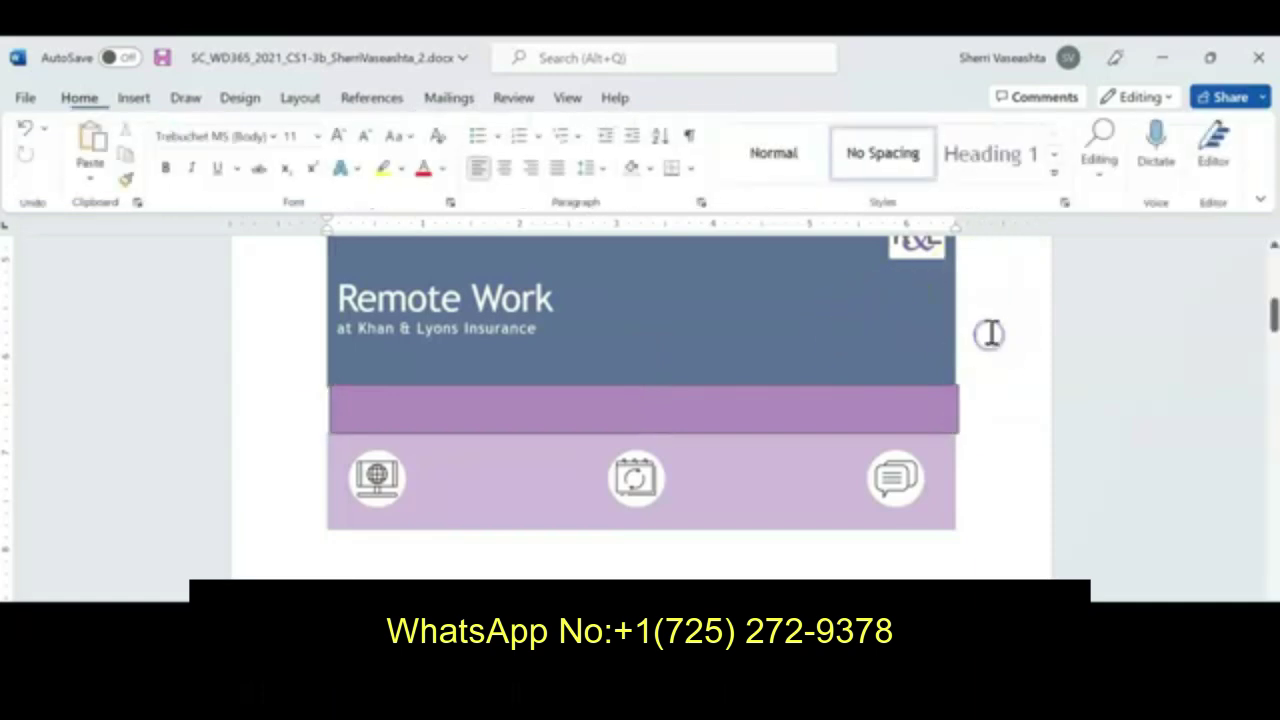
pyautogui.click(654, 408)
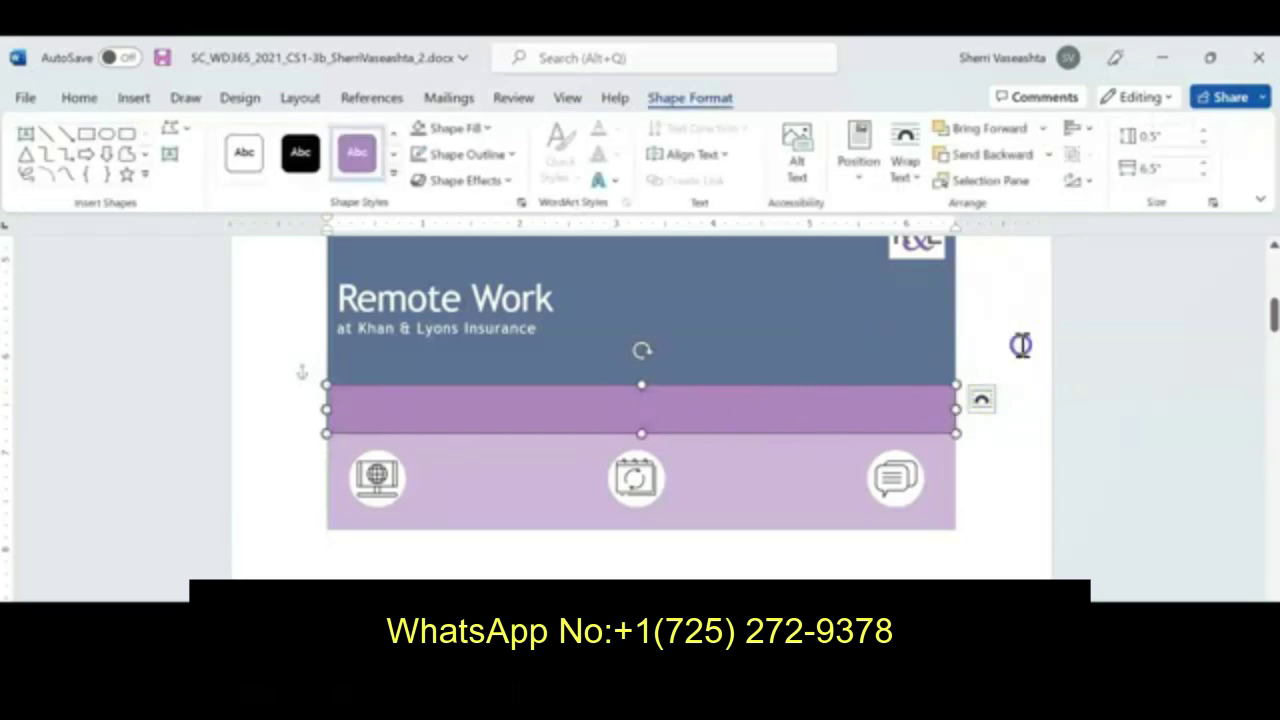
pyautogui.click(1020, 346)
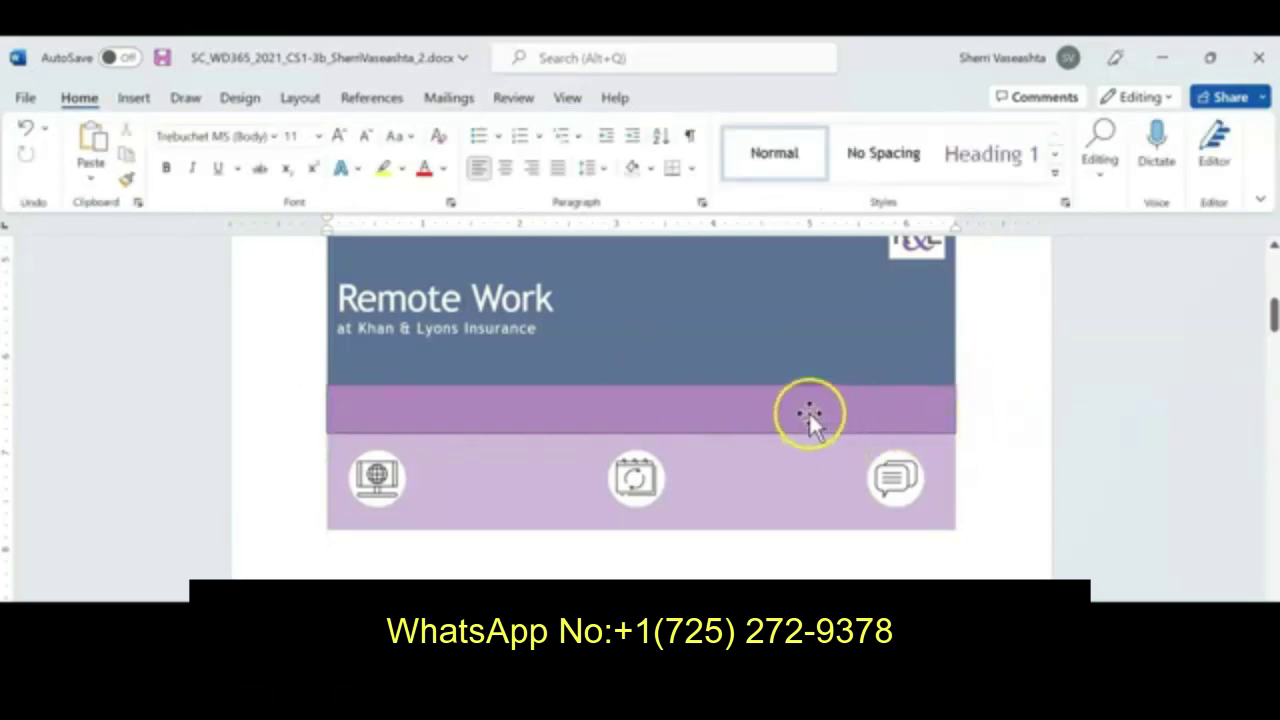
pyautogui.click(495, 350)
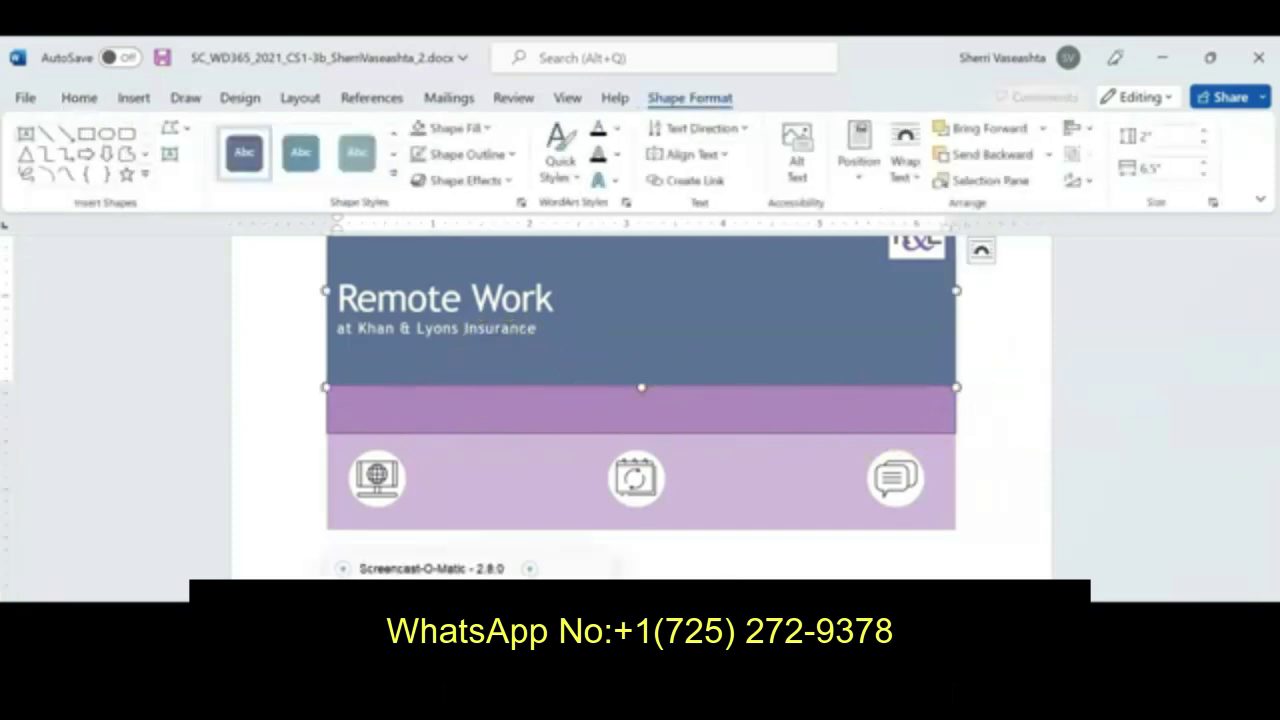
# Read project step 3c in the instructions document, highlighting the shape style required for the rectangle, and return to the report
pyautogui.click(392, 568)
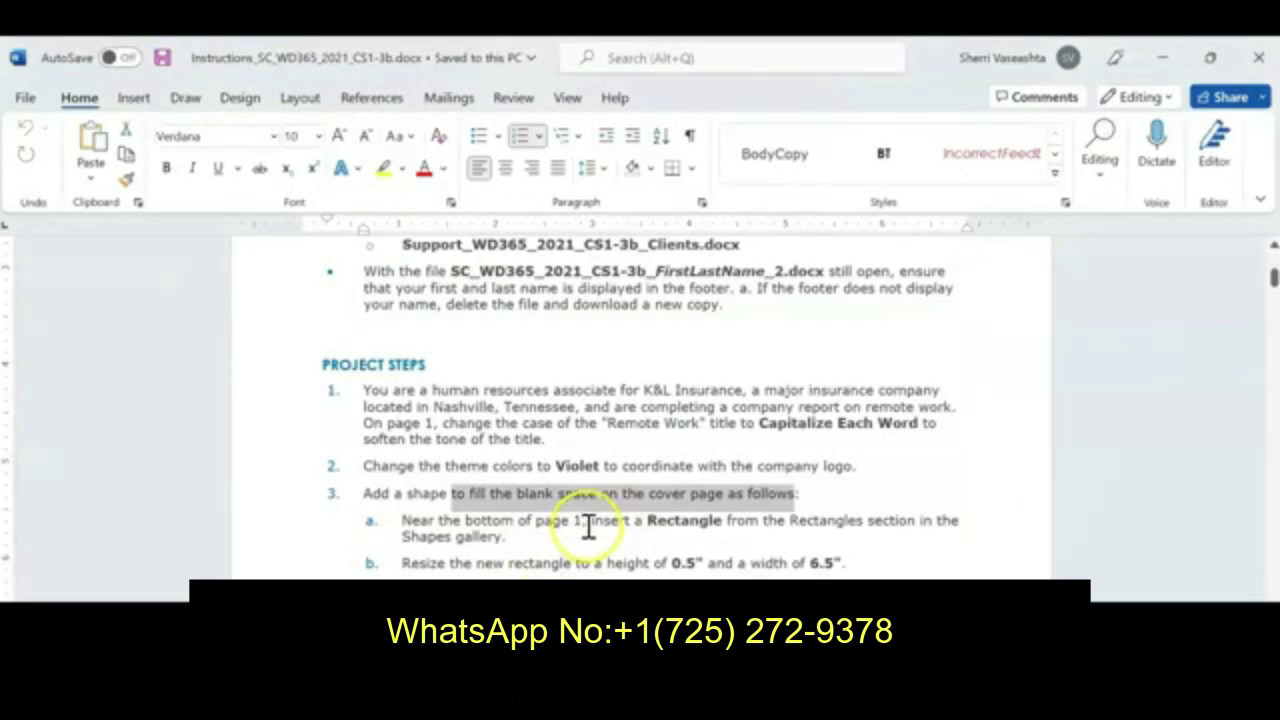
pyautogui.scroll(-2, 588, 528)
pyautogui.click(478, 494)
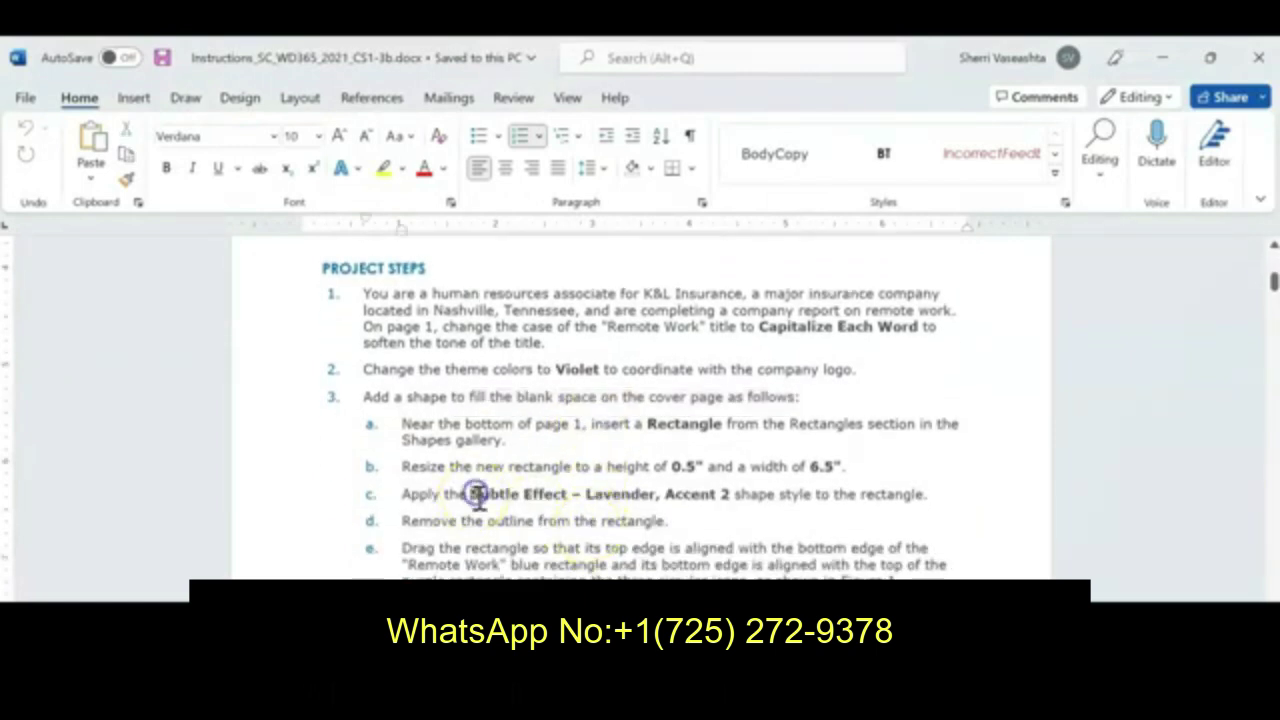
pyautogui.moveTo(471, 494); pyautogui.dragTo(826, 497)
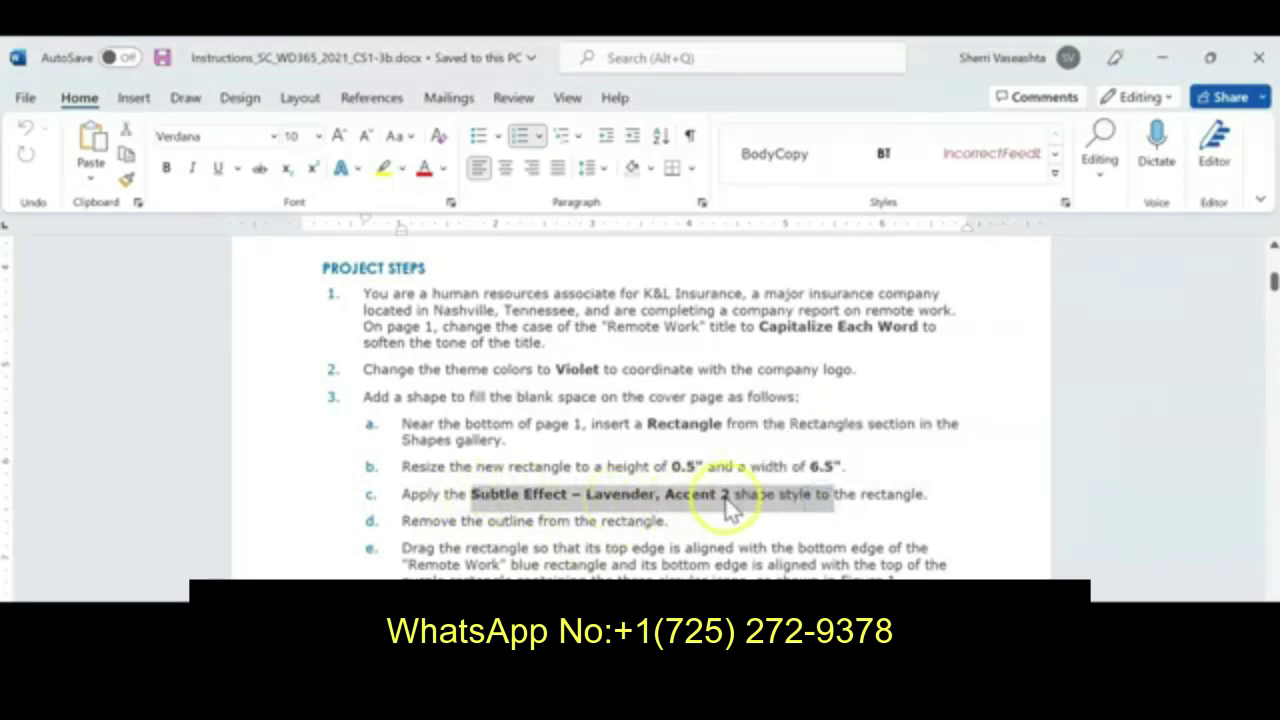
pyautogui.moveTo(516, 668)
pyautogui.click(625, 568)
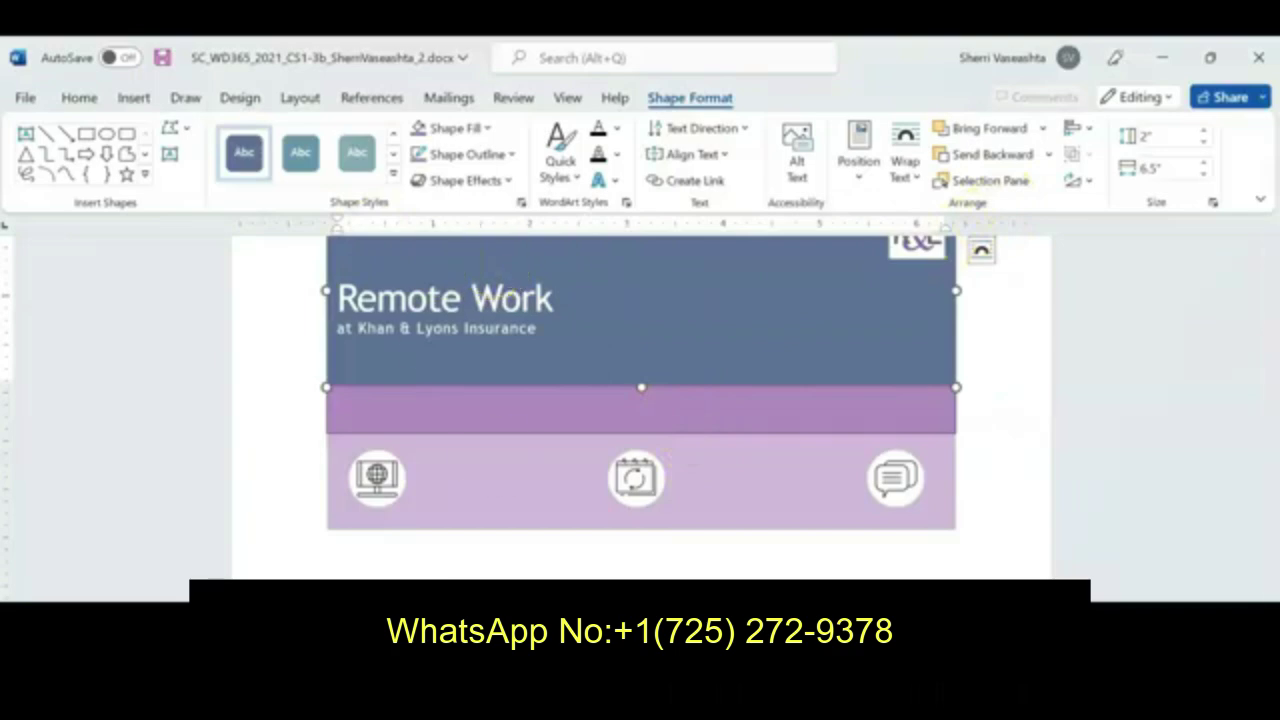
pyautogui.click(516, 700)
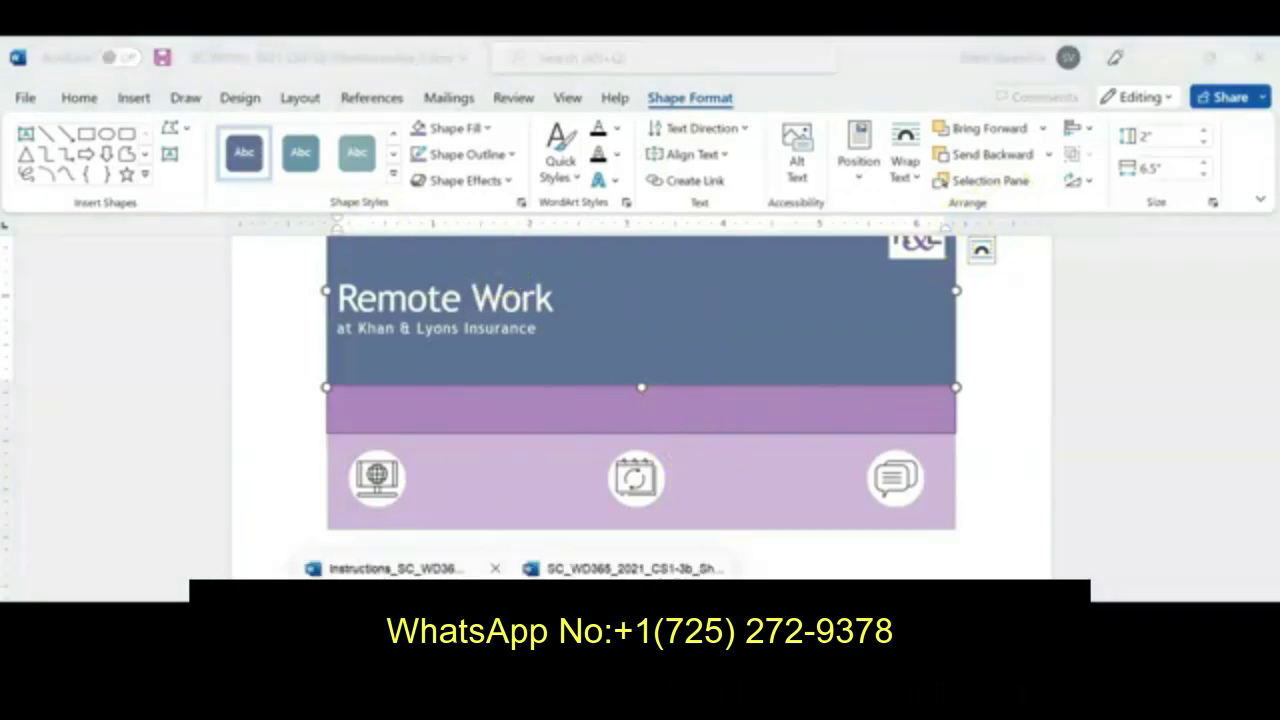
pyautogui.click(390, 568)
pyautogui.moveTo(516, 700)
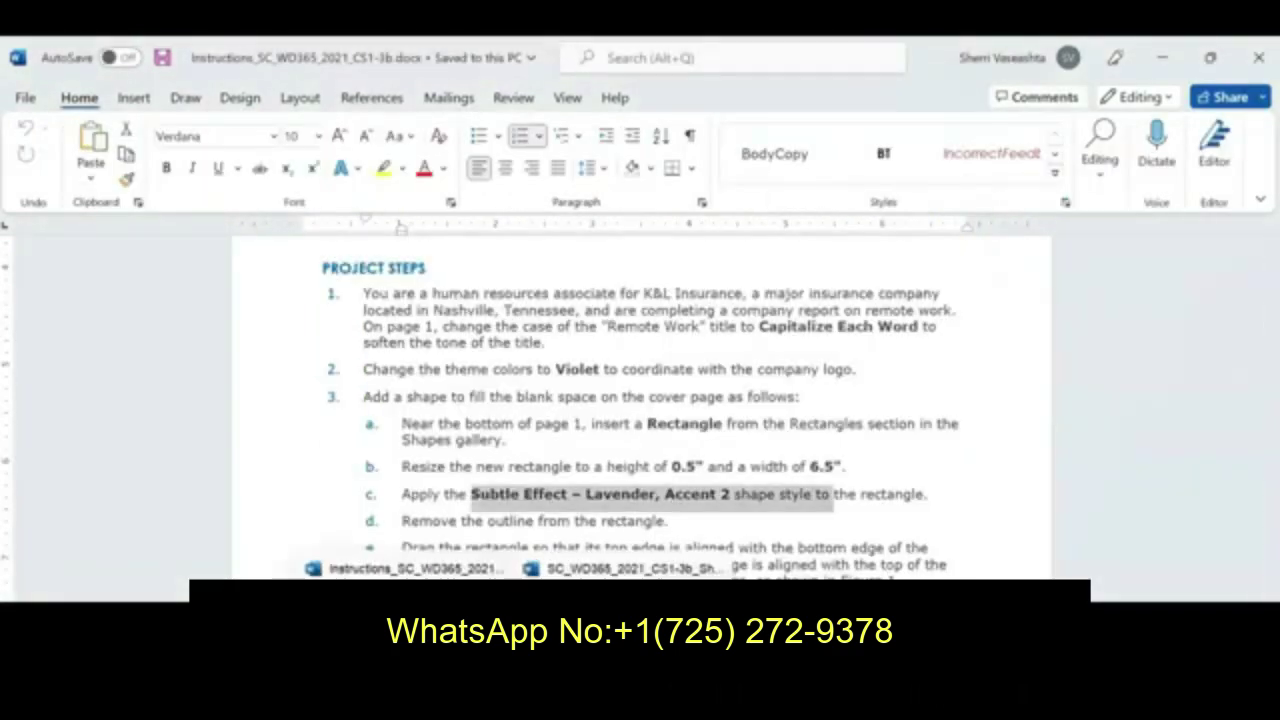
pyautogui.click(615, 568)
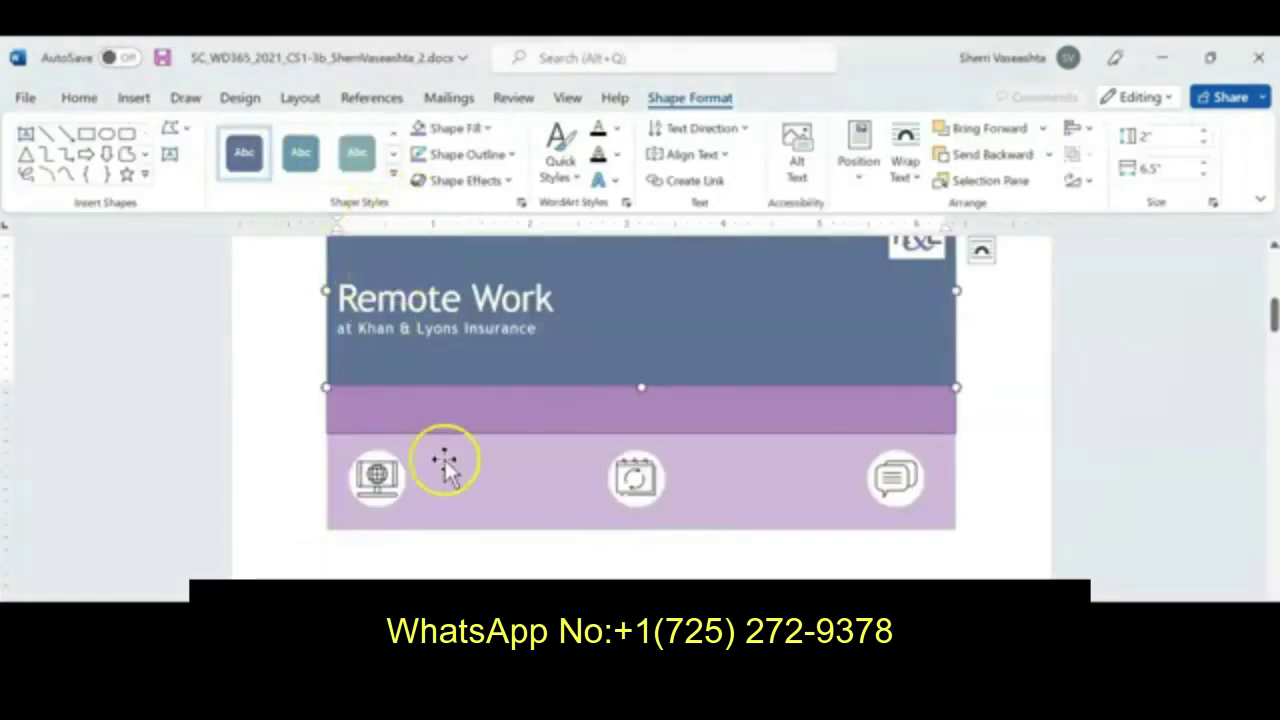
# Apply the Subtle Effect – Lavender, Accent 2 shape style to the rectangle below the blue title block, rechecking the style name in the instructions document
pyautogui.click(444, 417)
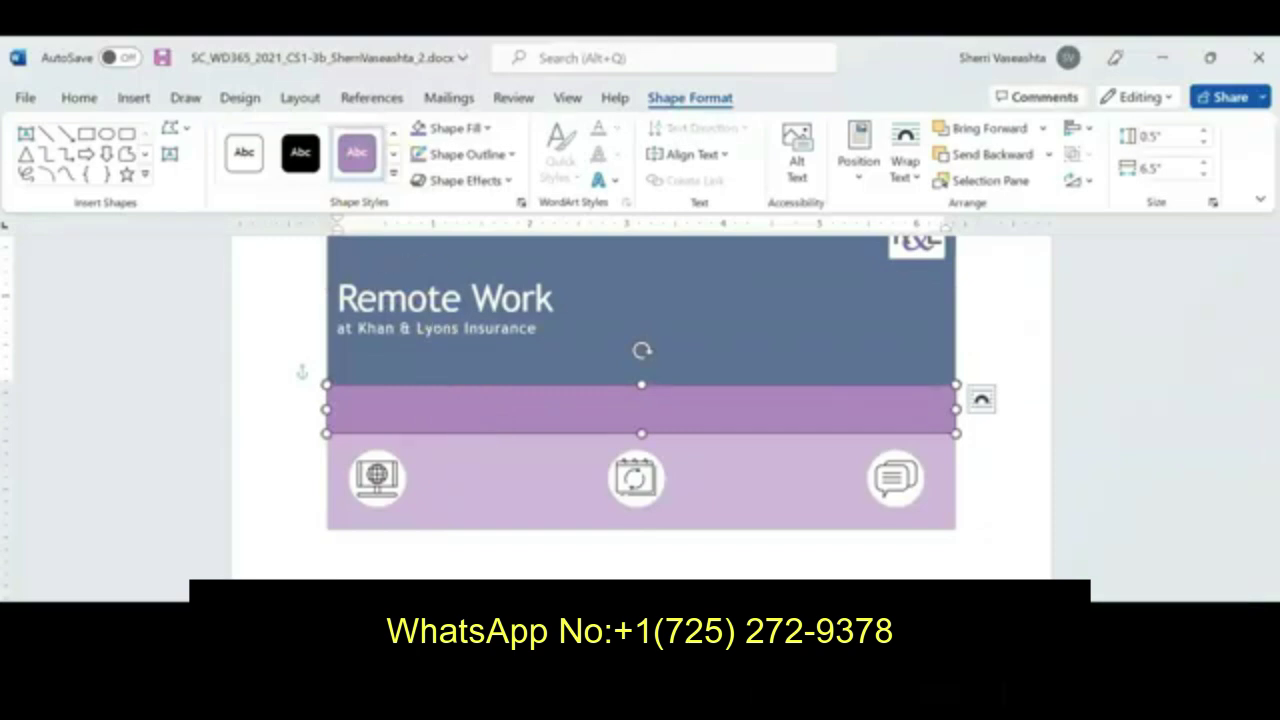
pyautogui.click(395, 178)
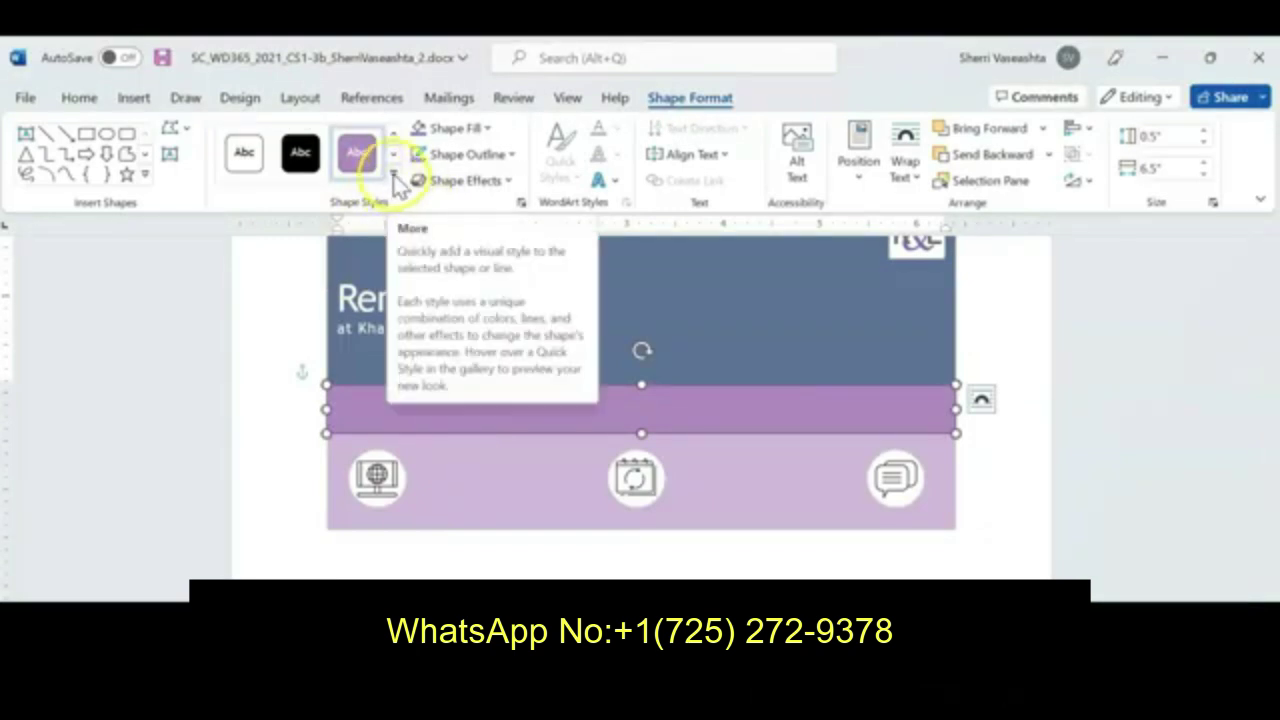
pyautogui.click(394, 172)
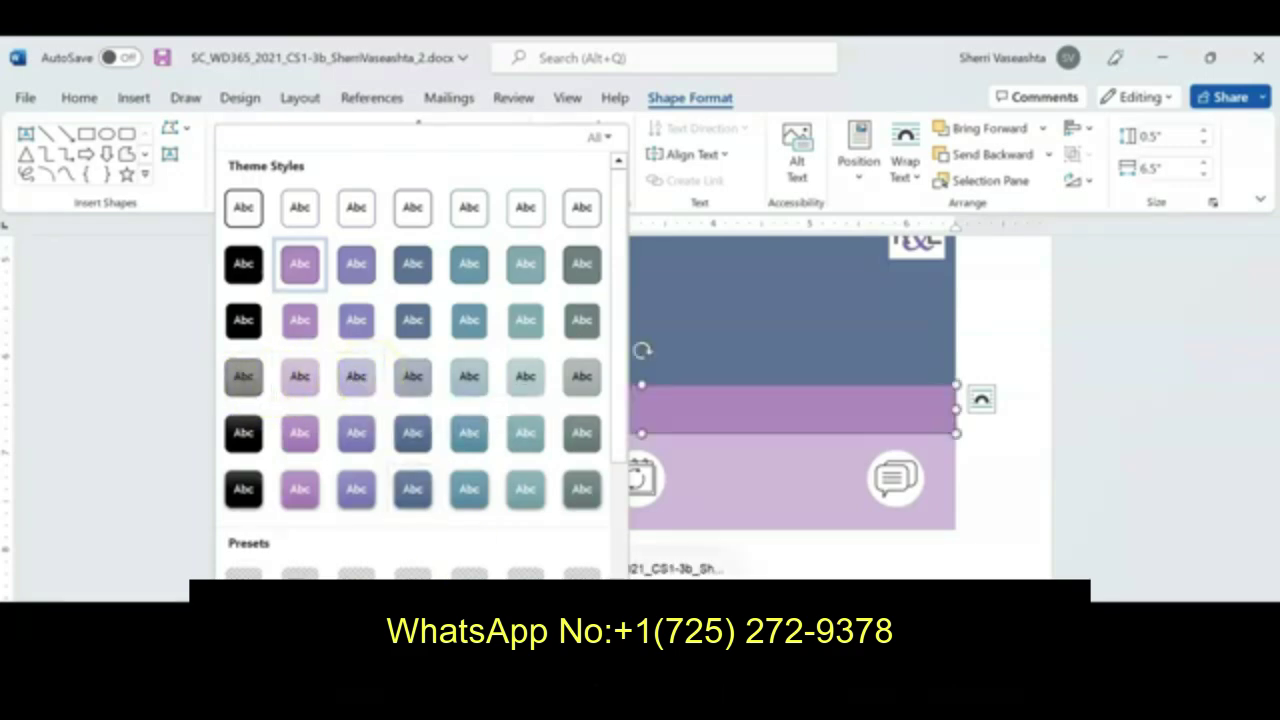
pyautogui.click(520, 668)
pyautogui.click(395, 575)
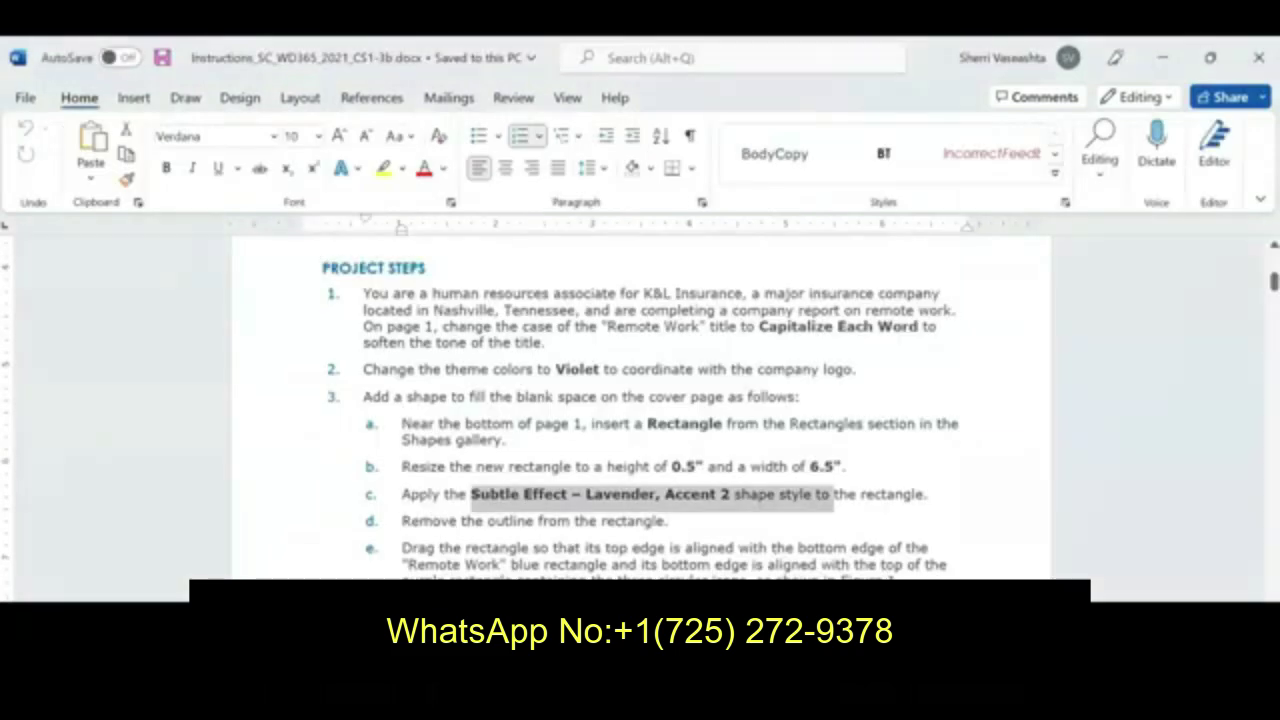
pyautogui.moveTo(520, 668)
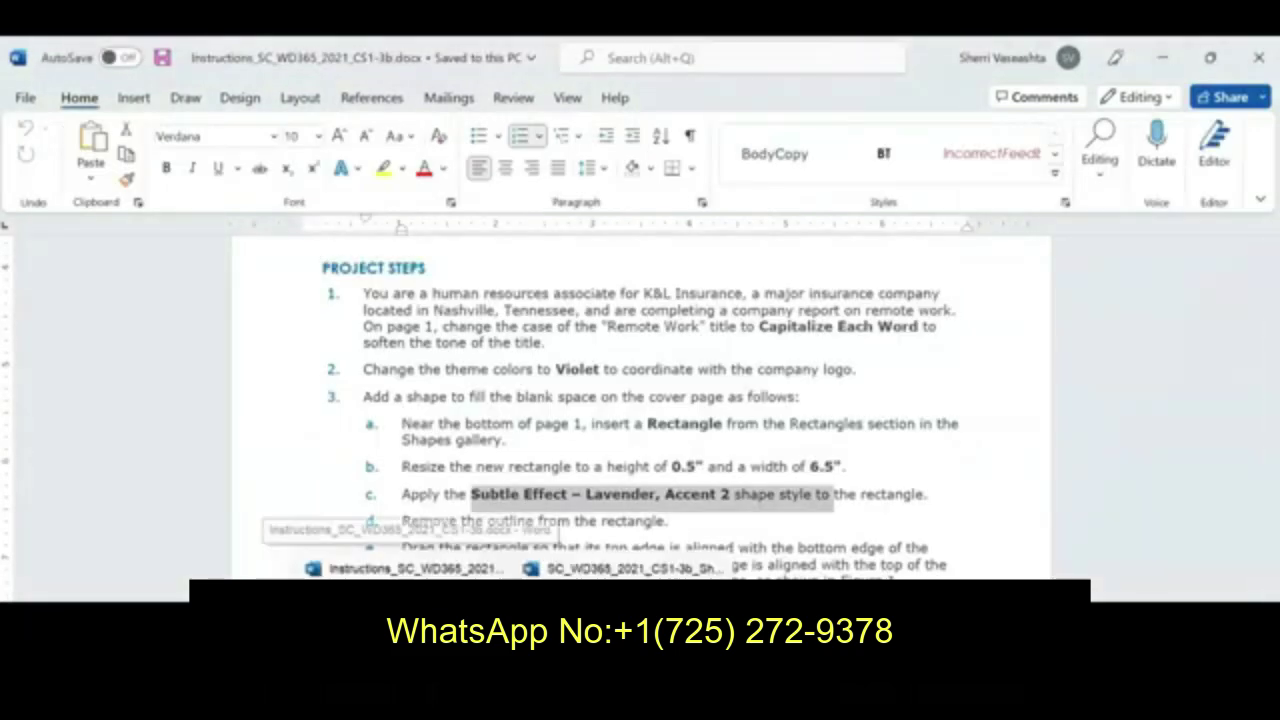
pyautogui.click(630, 575)
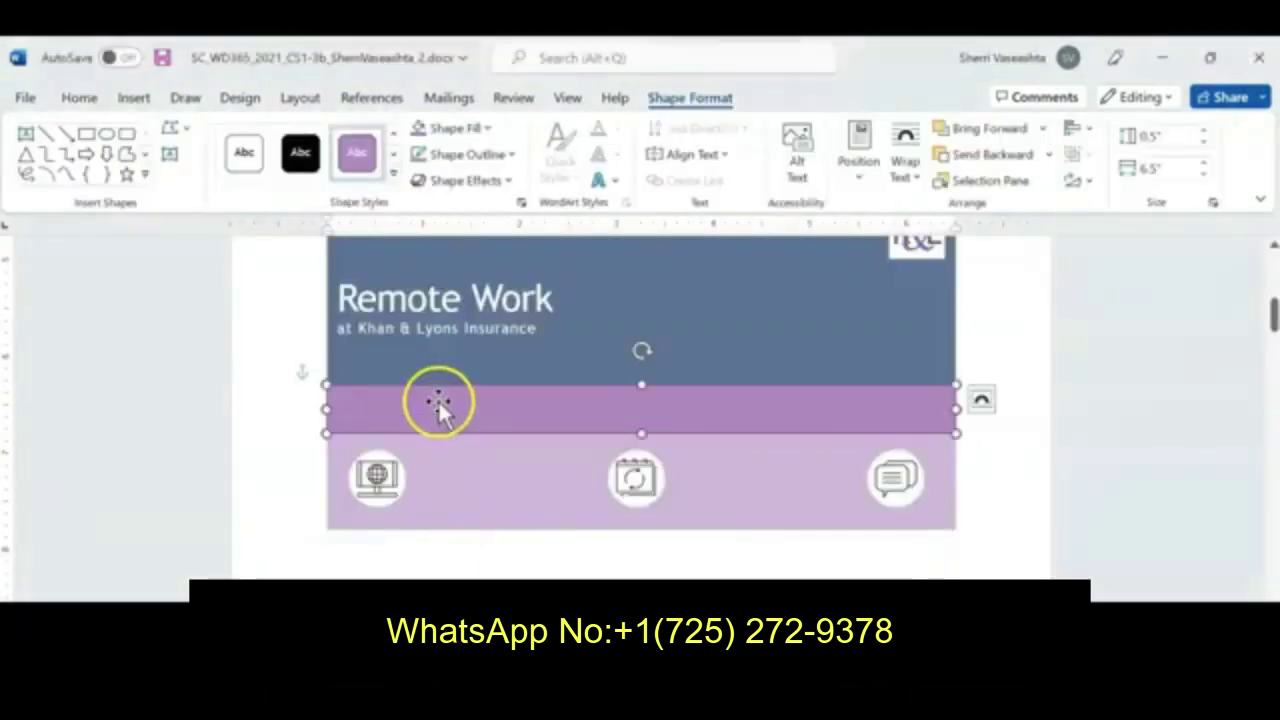
pyautogui.click(393, 174)
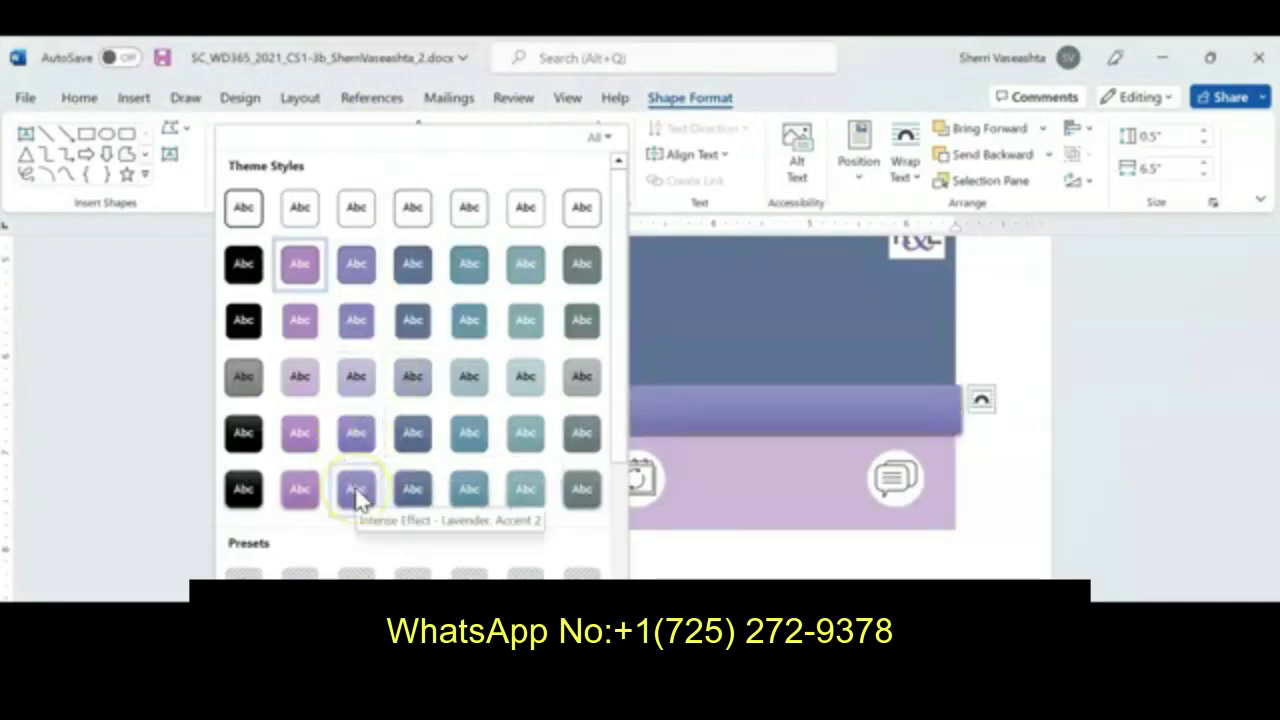
pyautogui.click(361, 388)
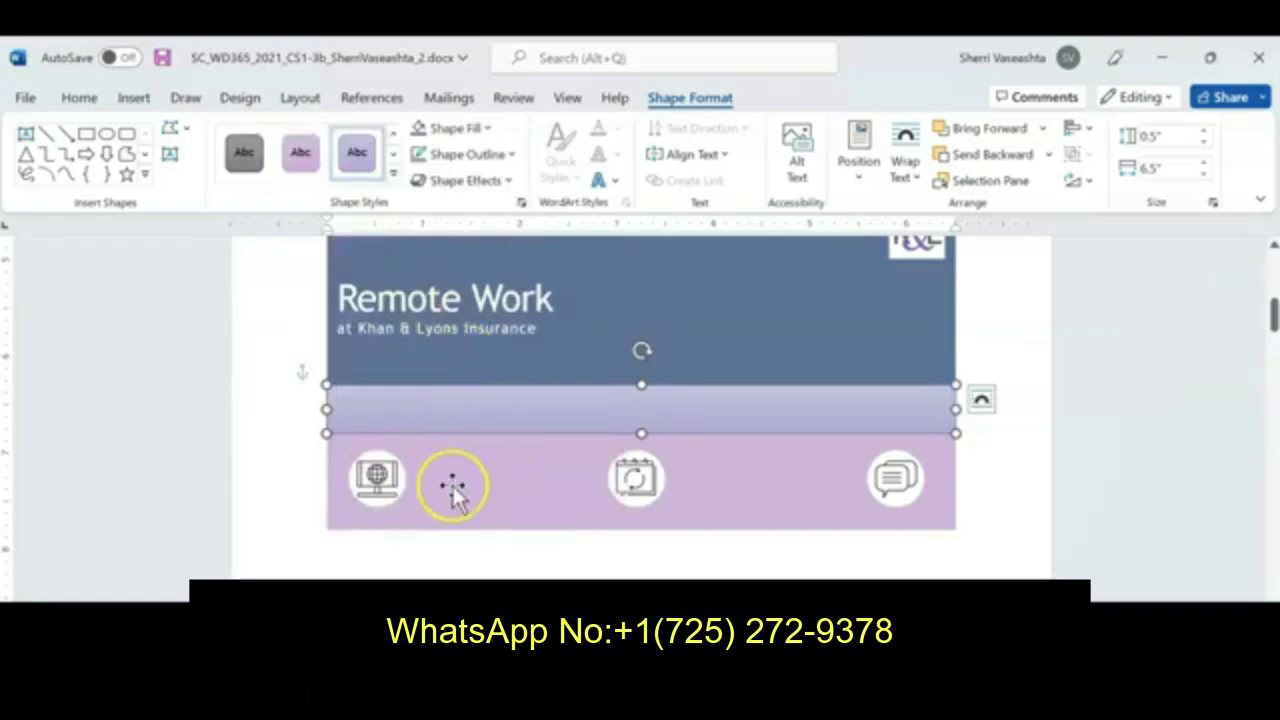
# Read project step 3d about the rectangle's outline in the instructions document, and return to the report
pyautogui.moveTo(515, 700)
pyautogui.click(390, 568)
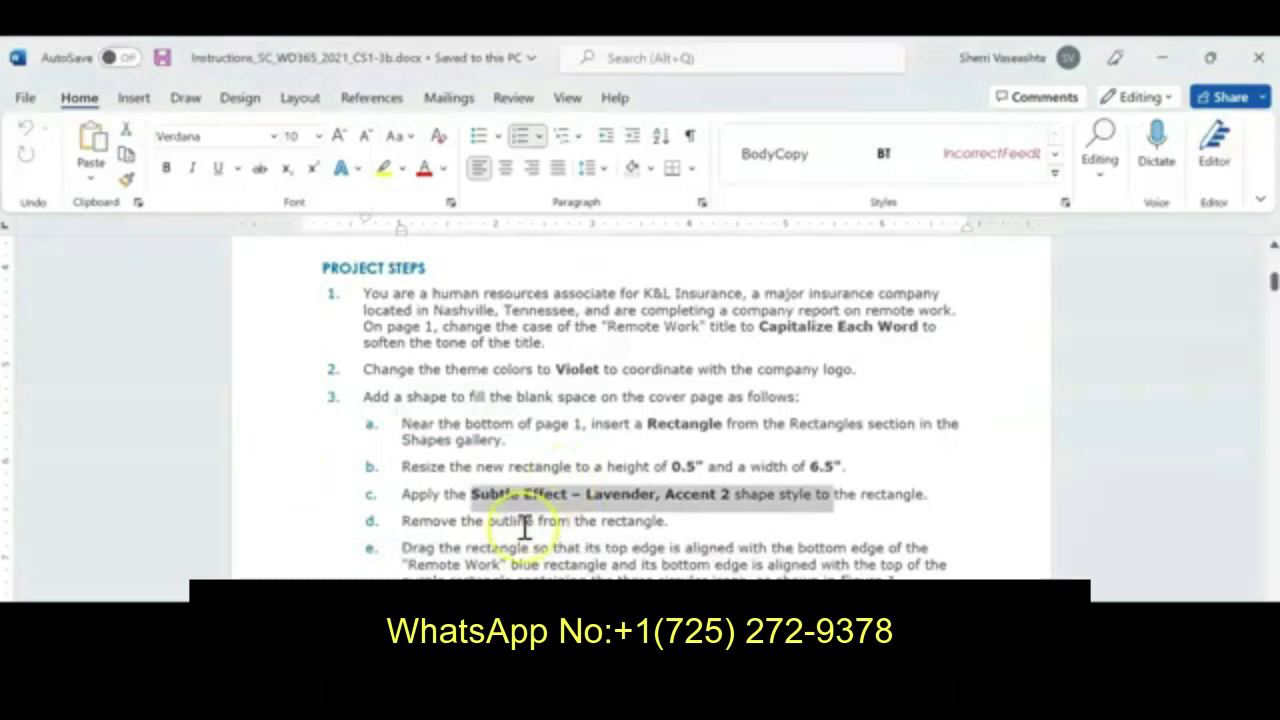
pyautogui.moveTo(515, 700)
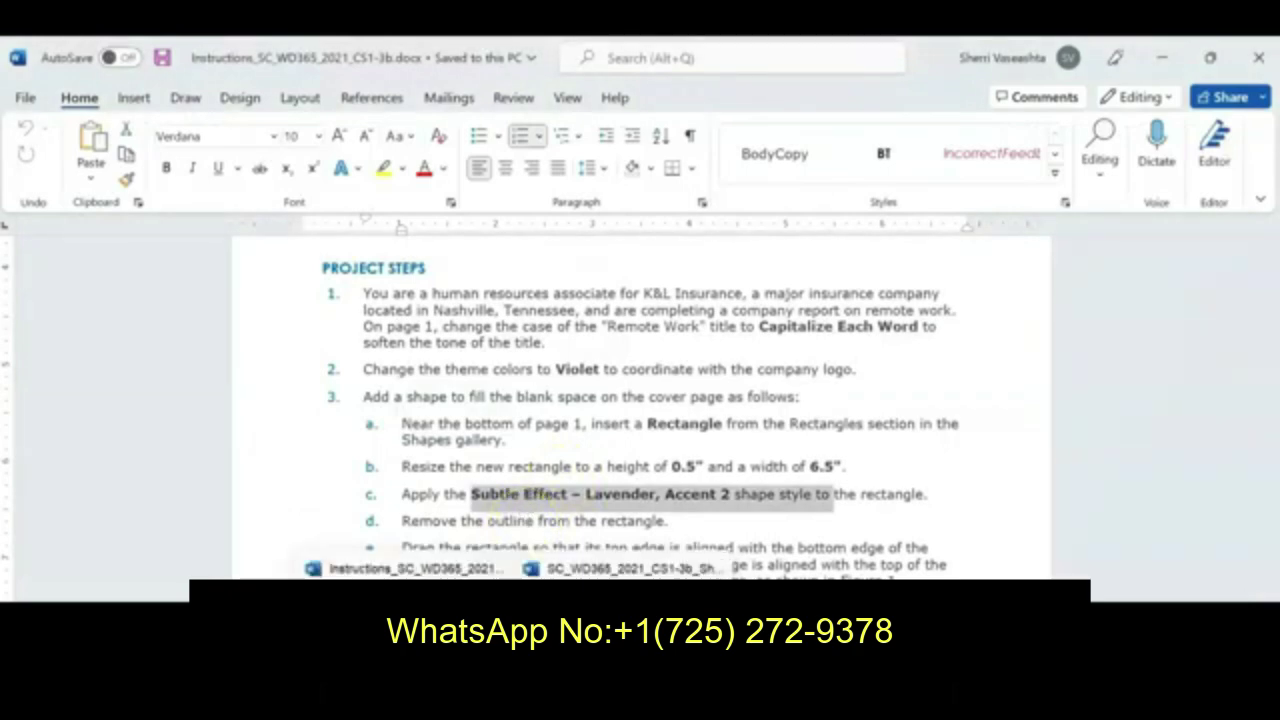
pyautogui.moveTo(622, 630)
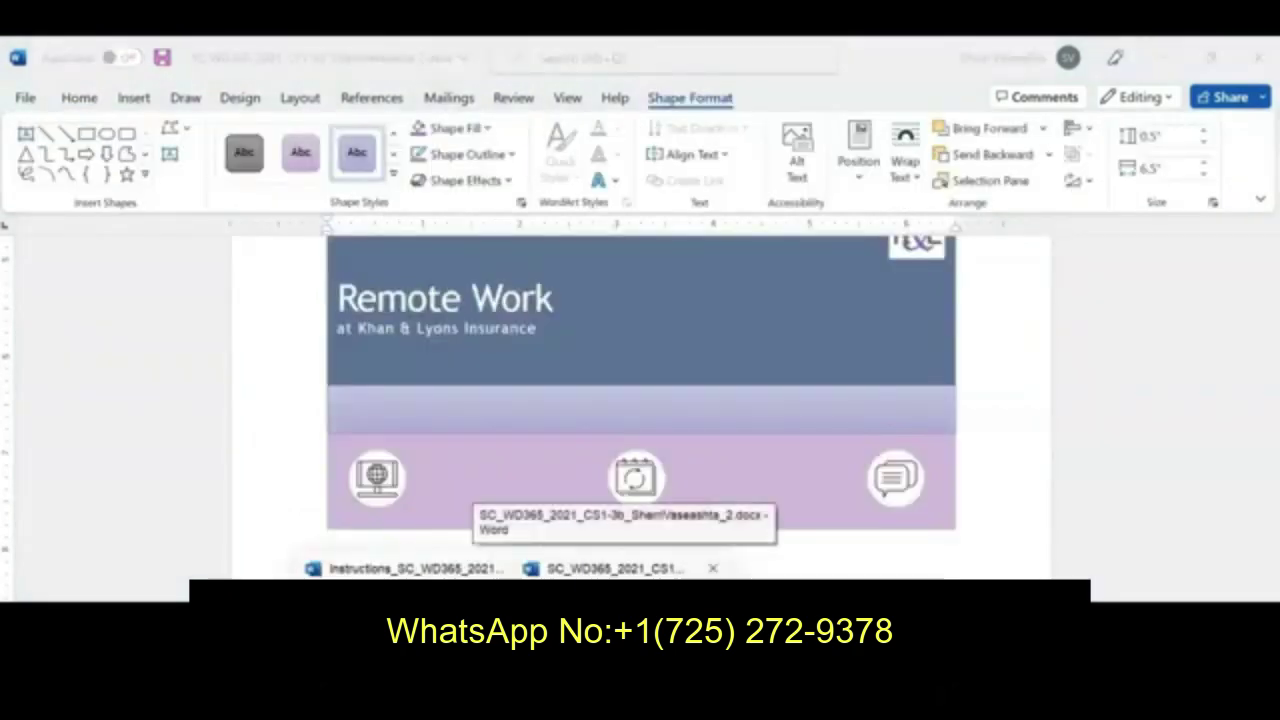
pyautogui.click(622, 630)
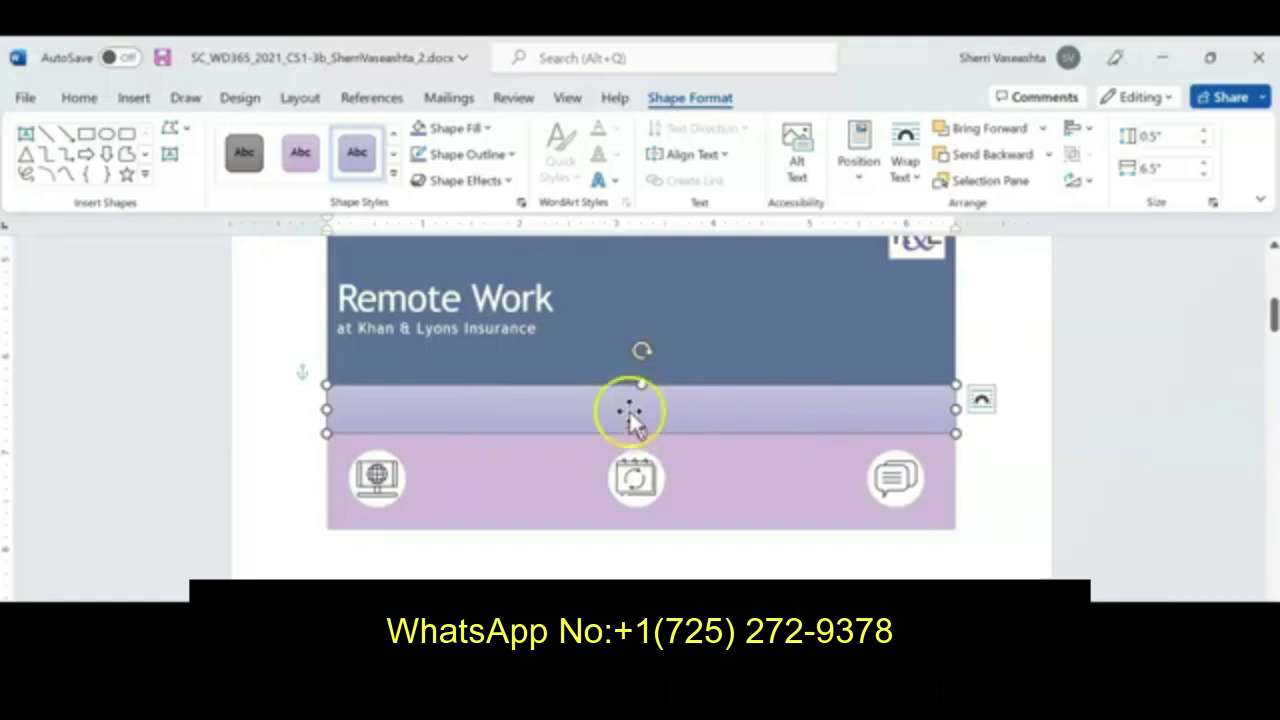
# Remove the outline from the lavender rectangle between the title block and the icon band
pyautogui.click(512, 156)
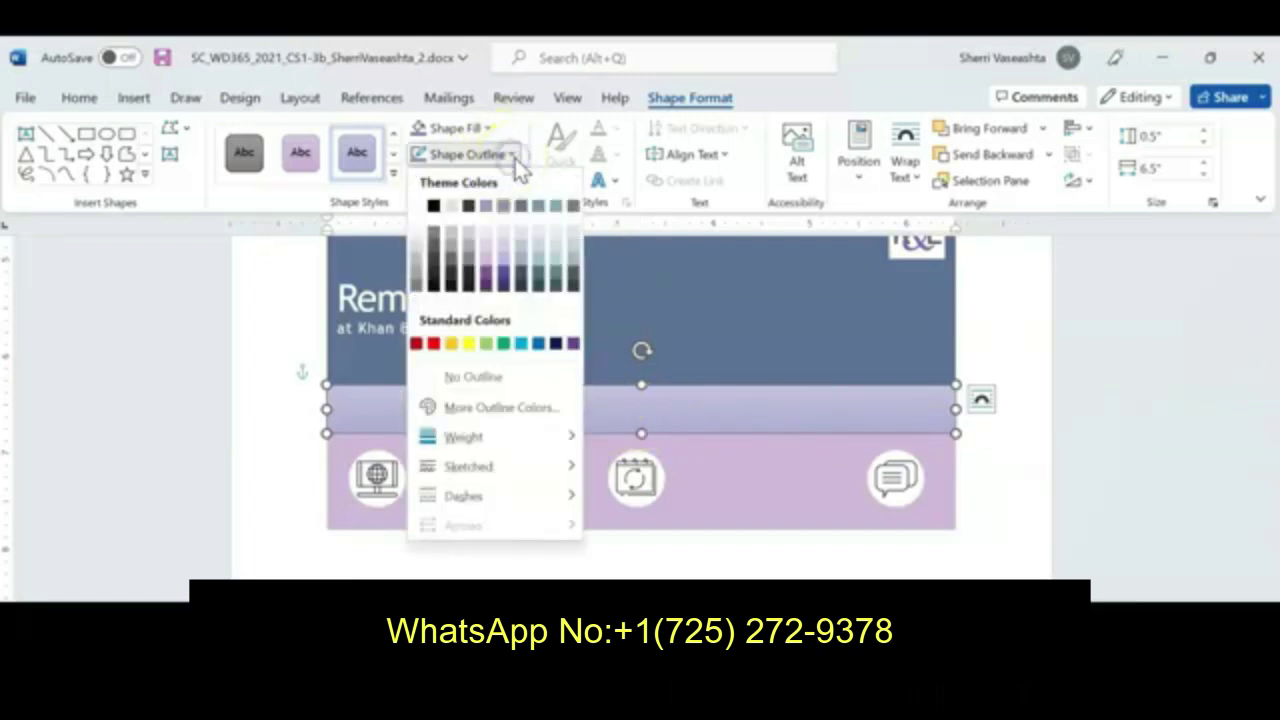
pyautogui.click(478, 380)
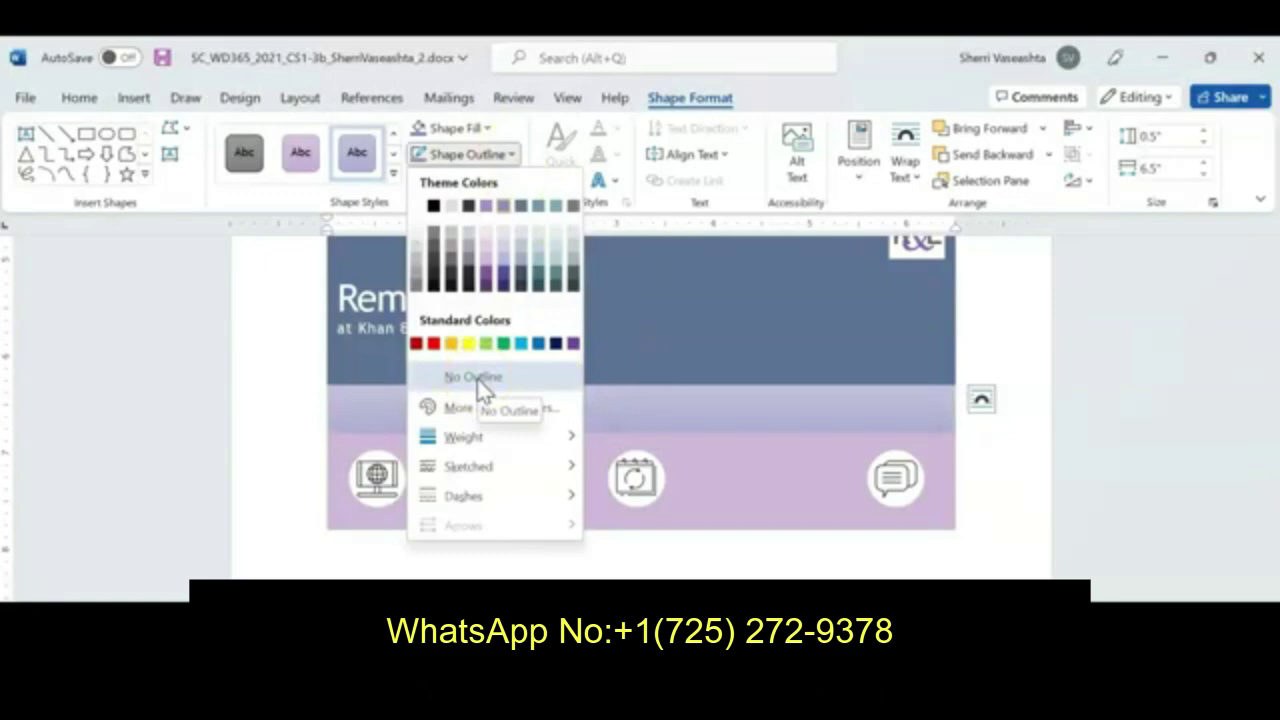
pyautogui.click(477, 377)
pyautogui.click(617, 412)
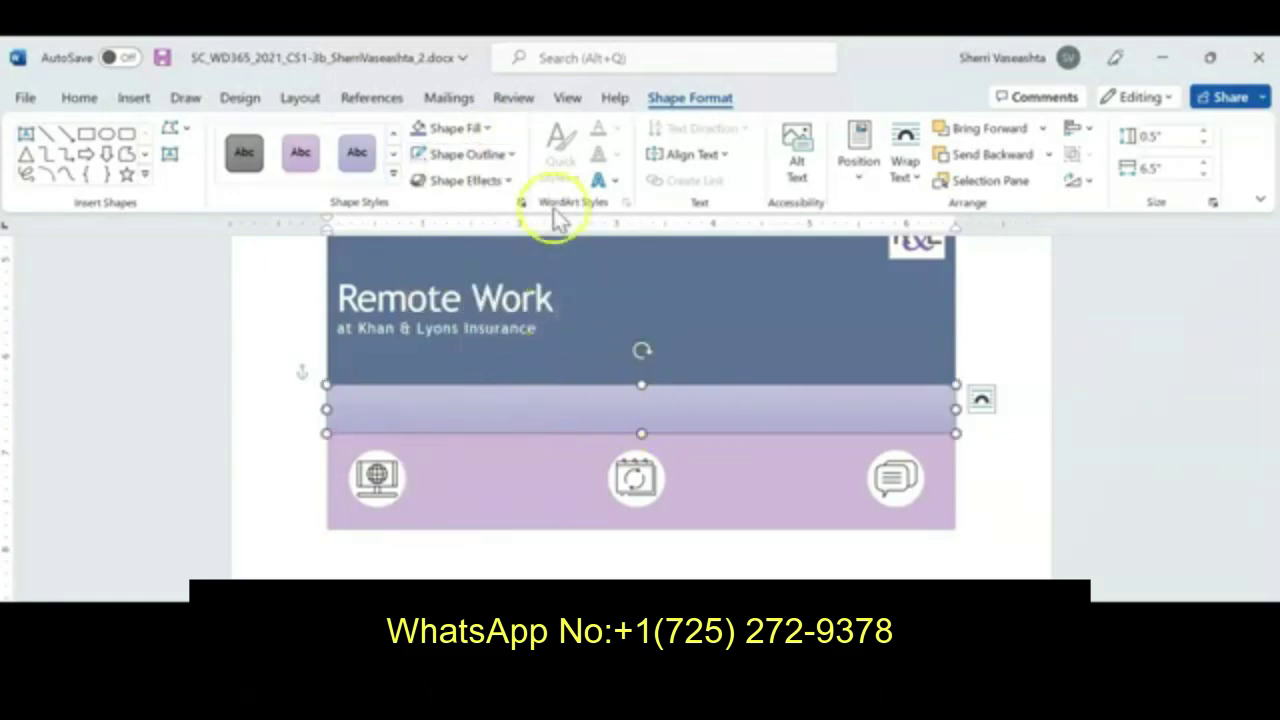
pyautogui.click(511, 158)
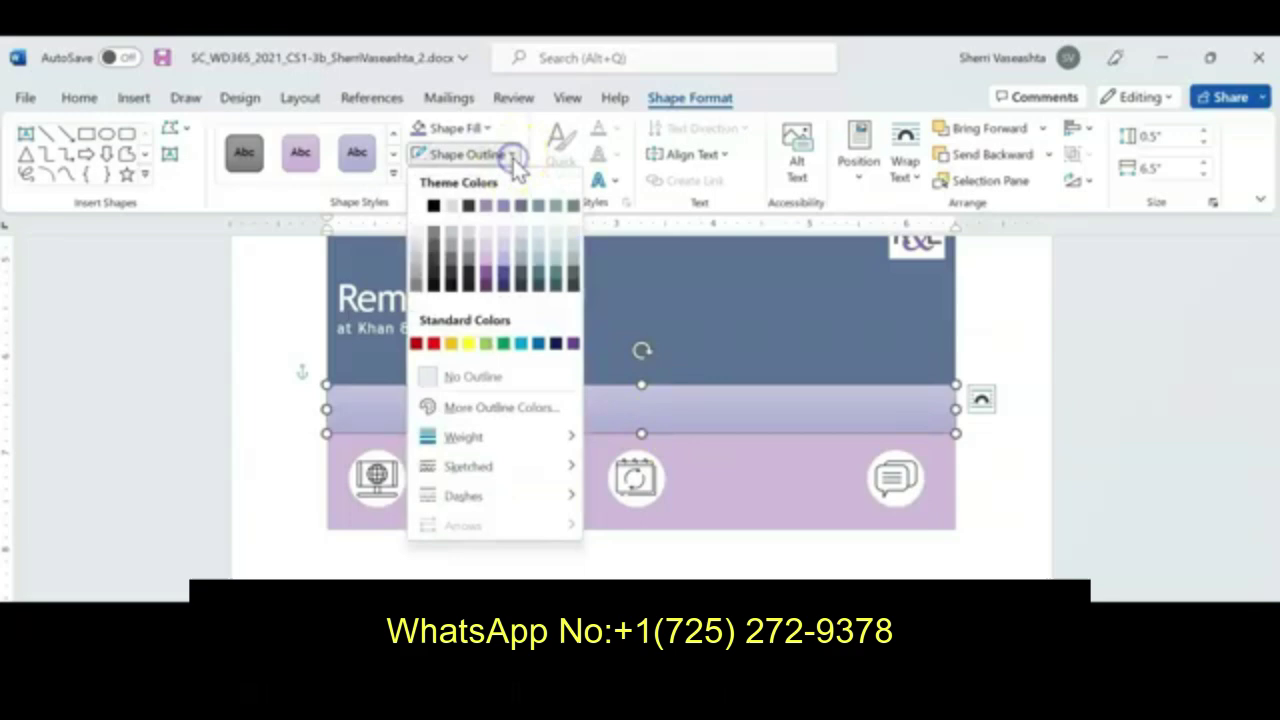
pyautogui.click(460, 378)
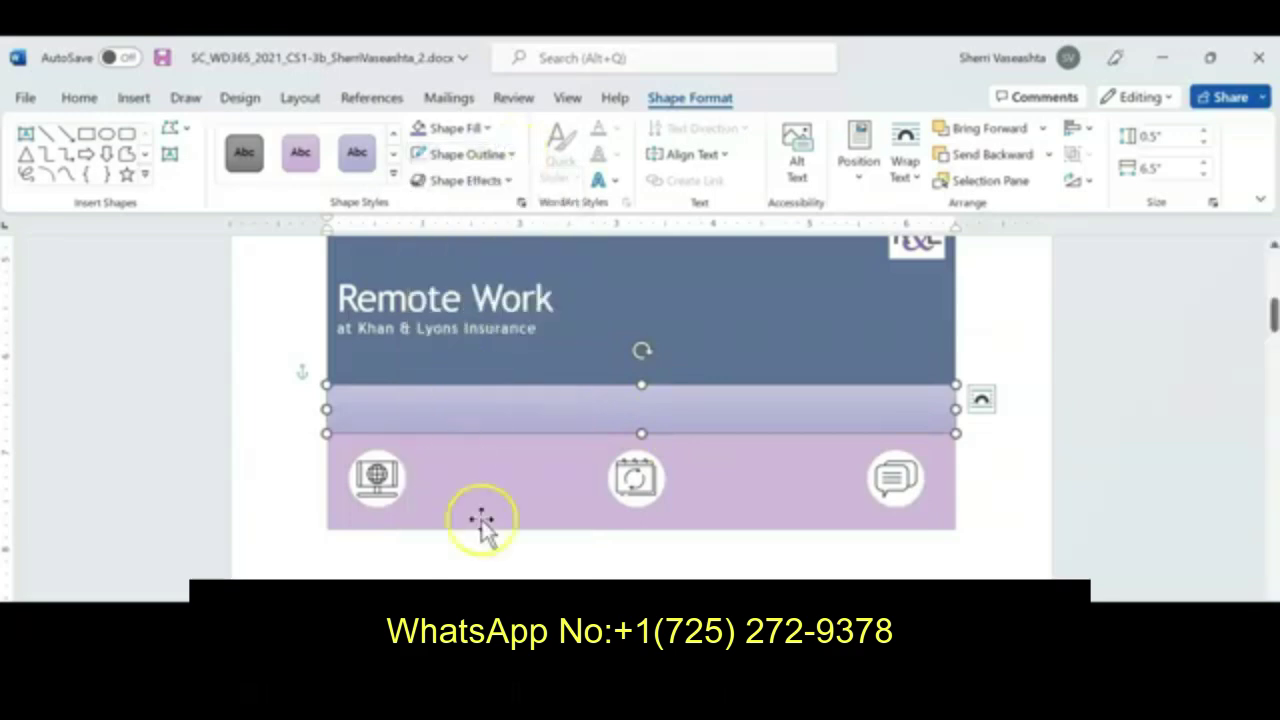
# Read project step 3e and examine Figure 1 in the instructions document, then compare the rectangle's position on the report cover
pyautogui.click(515, 598)
pyautogui.click(395, 568)
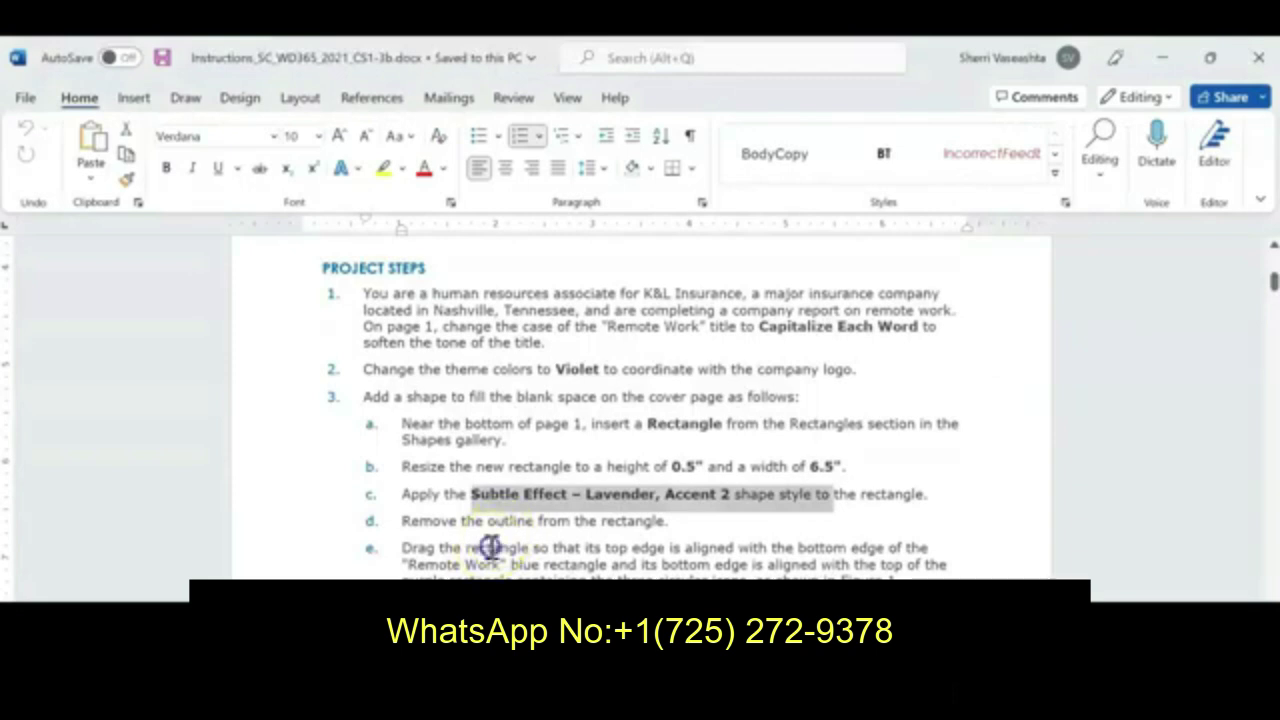
pyautogui.moveTo(491, 546); pyautogui.dragTo(845, 570)
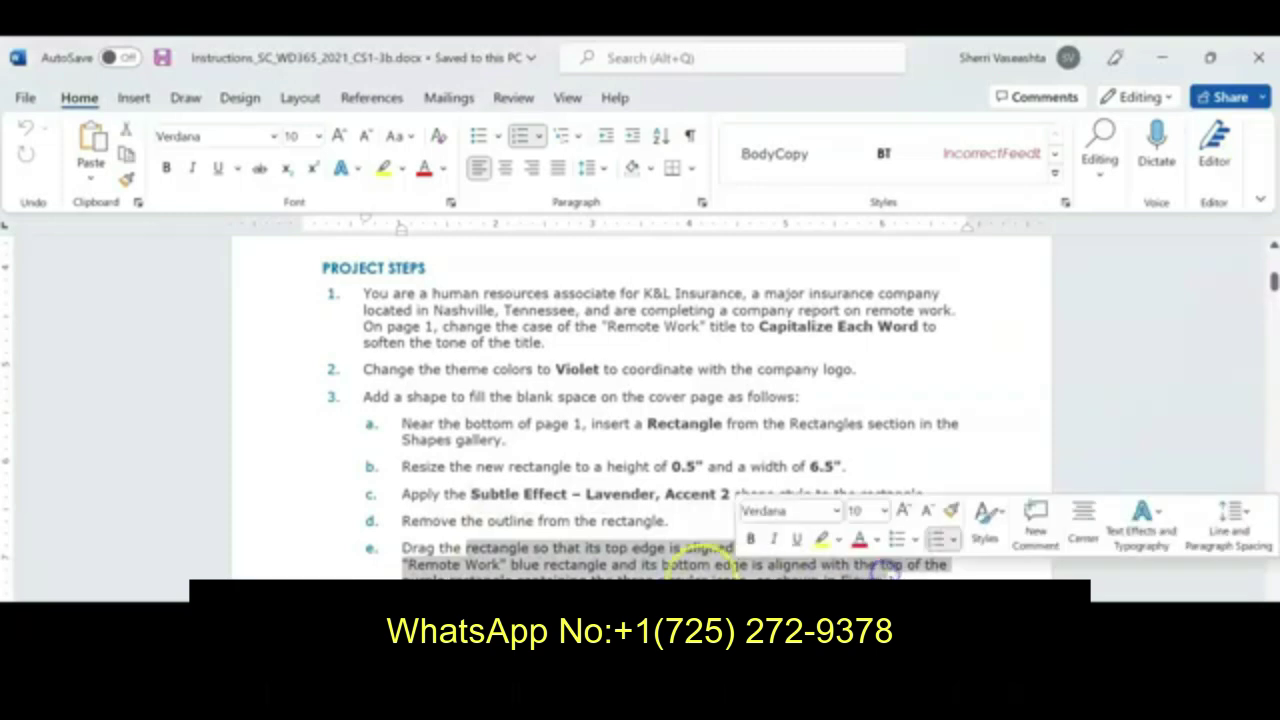
pyautogui.scroll(-10, 575, 565)
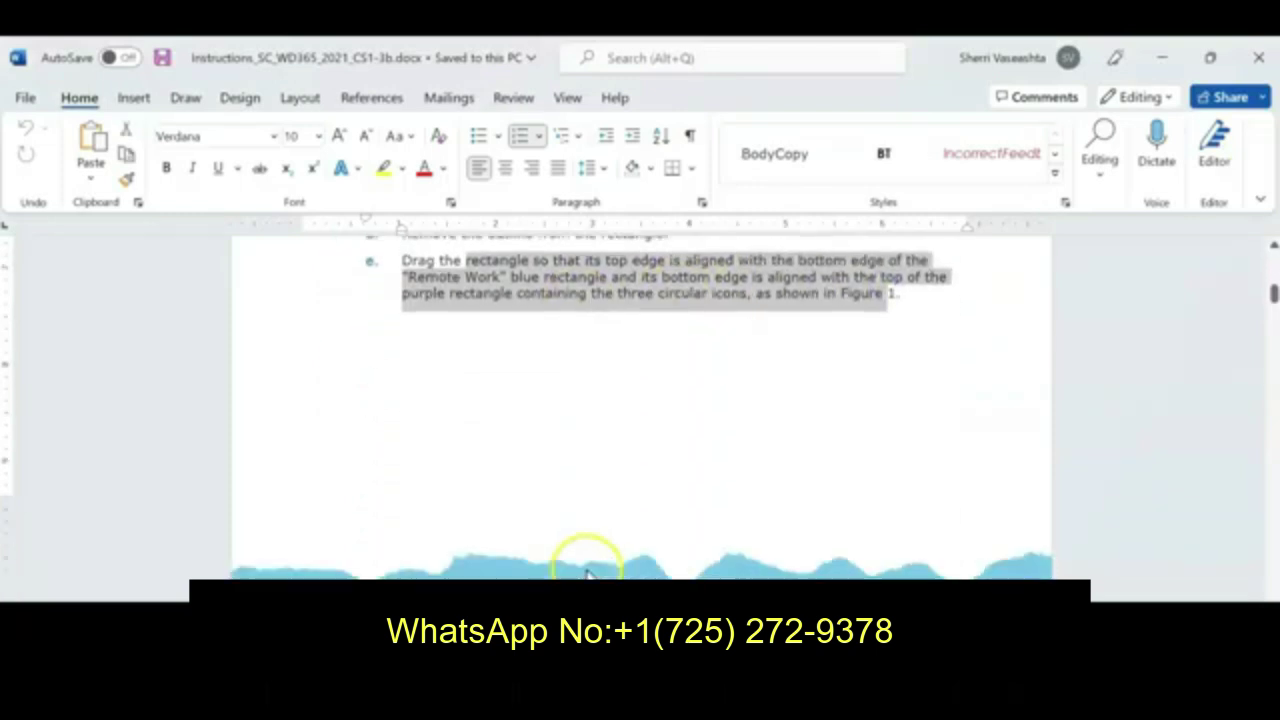
pyautogui.scroll(-1, 587, 566)
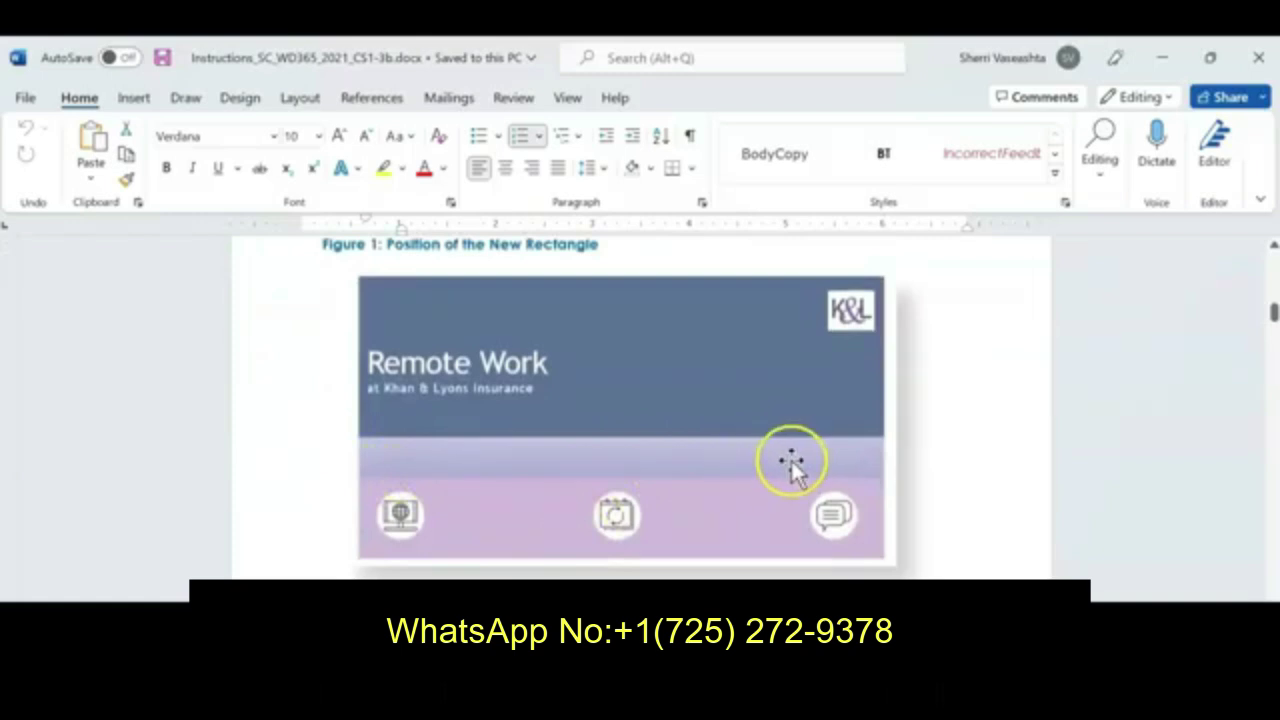
pyautogui.moveTo(518, 700)
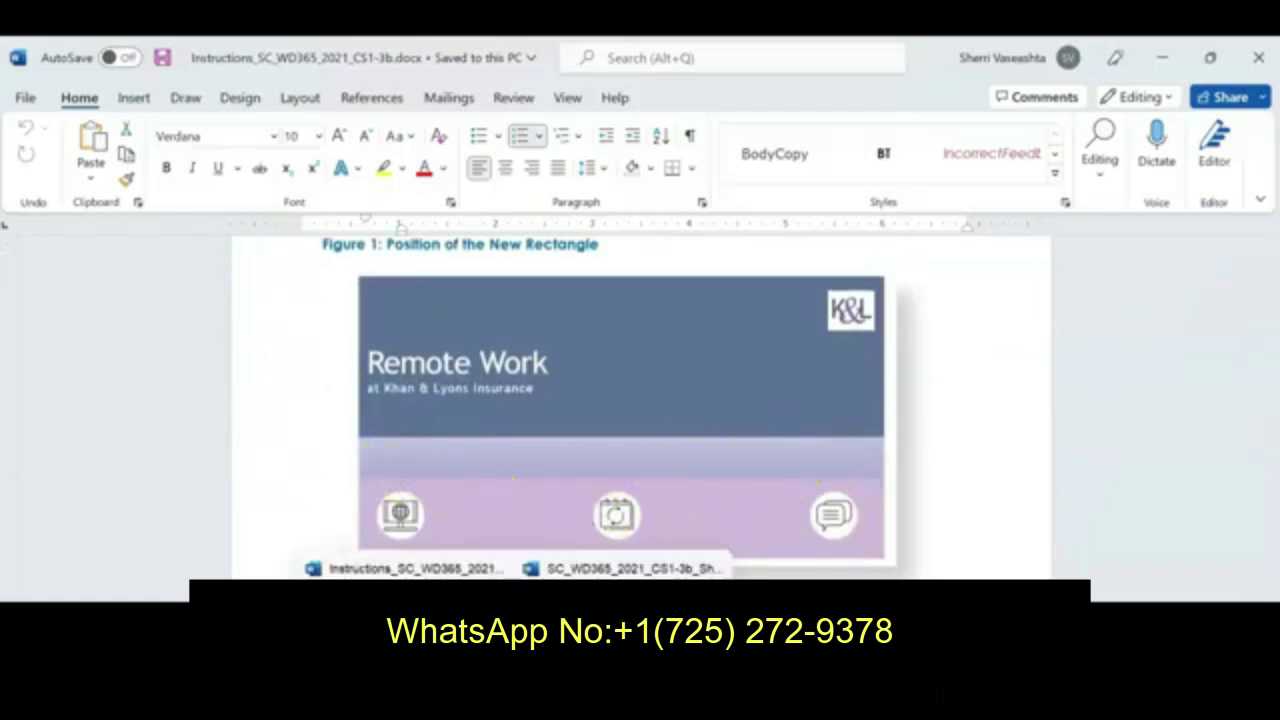
pyautogui.click(600, 568)
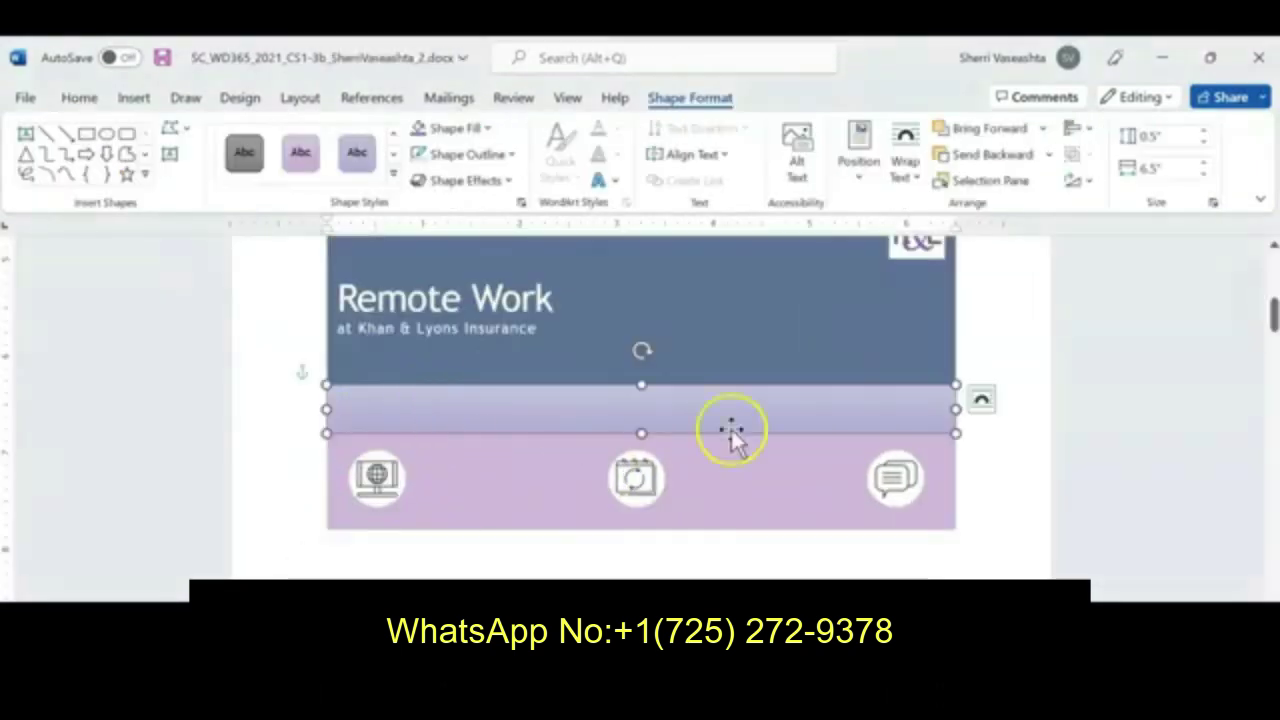
pyautogui.click(1017, 441)
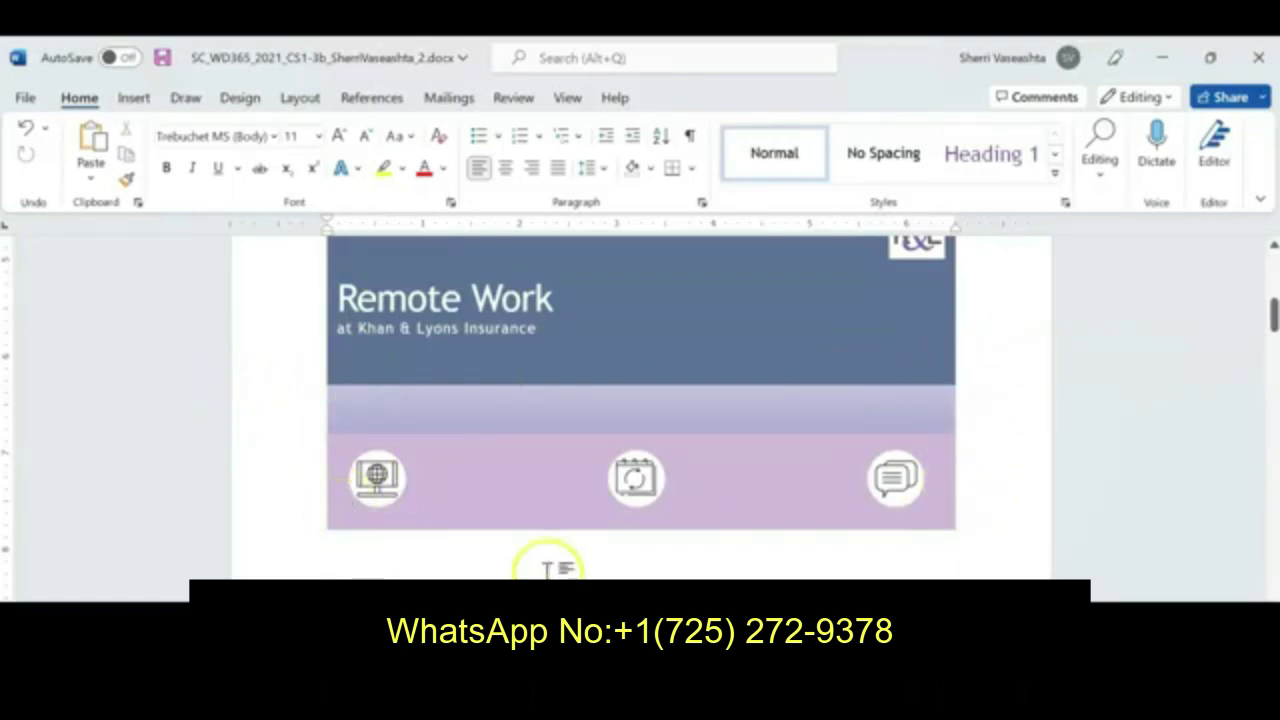
# Read project step 4 about formatting the "Introduction" heading in the instructions document, and return to the report
pyautogui.scroll(-2, 552, 565)
pyautogui.click(390, 568)
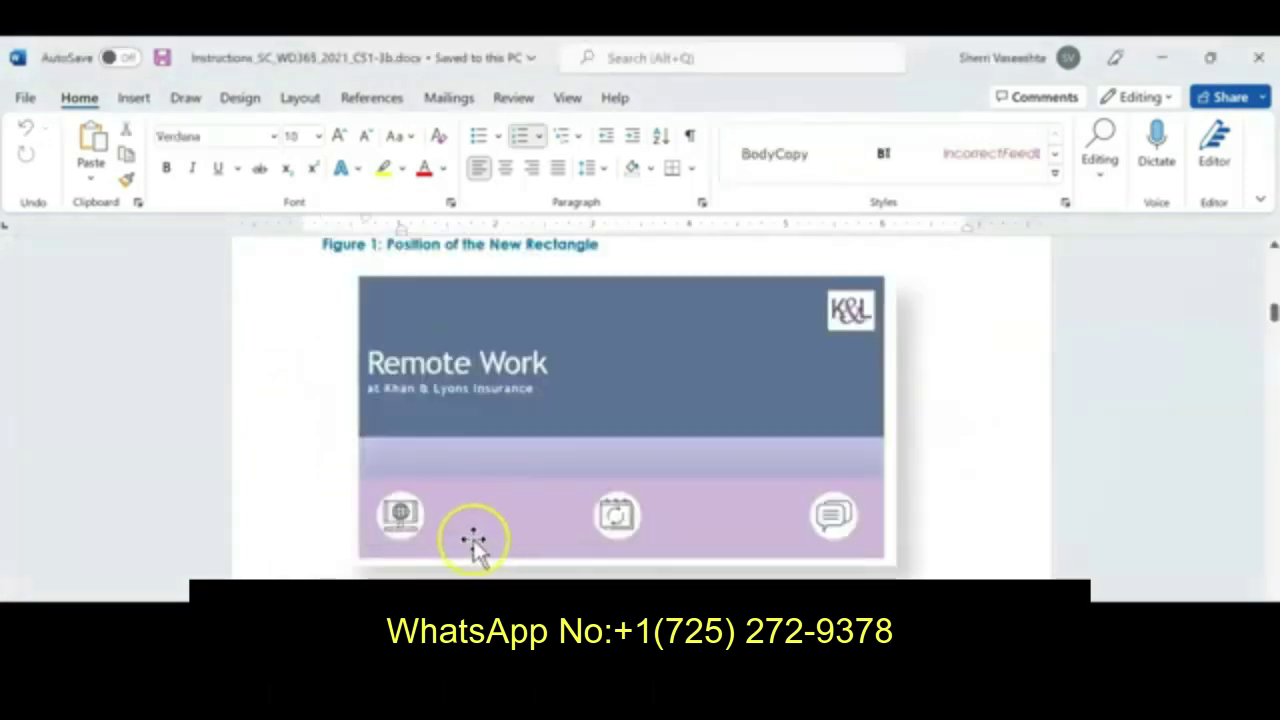
pyautogui.scroll(-7, 475, 540)
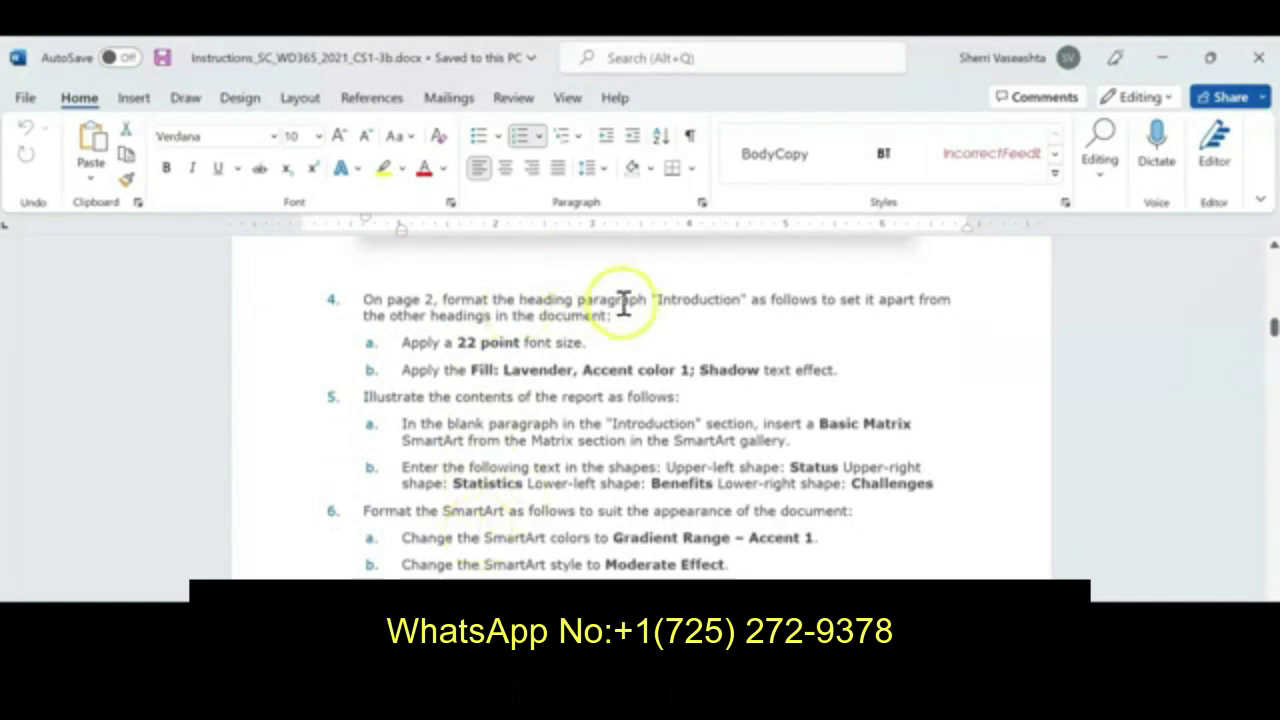
pyautogui.click(677, 292)
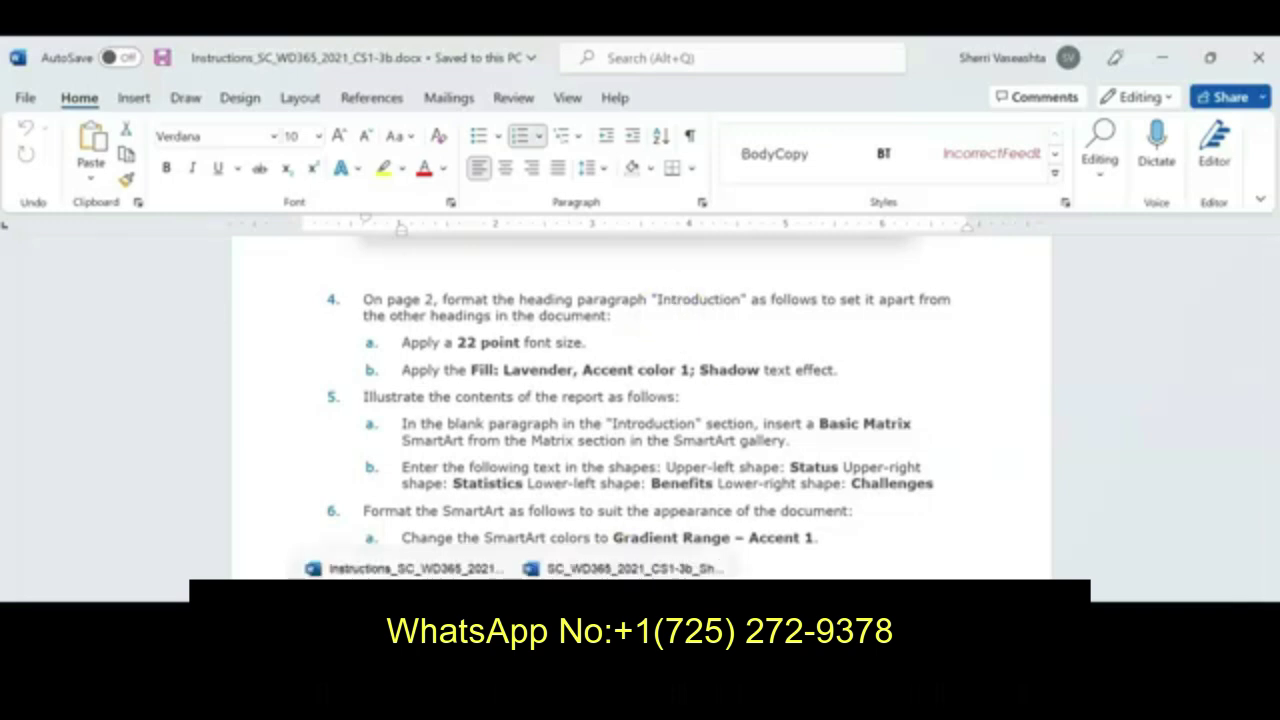
pyautogui.click(563, 385)
pyautogui.click(530, 590)
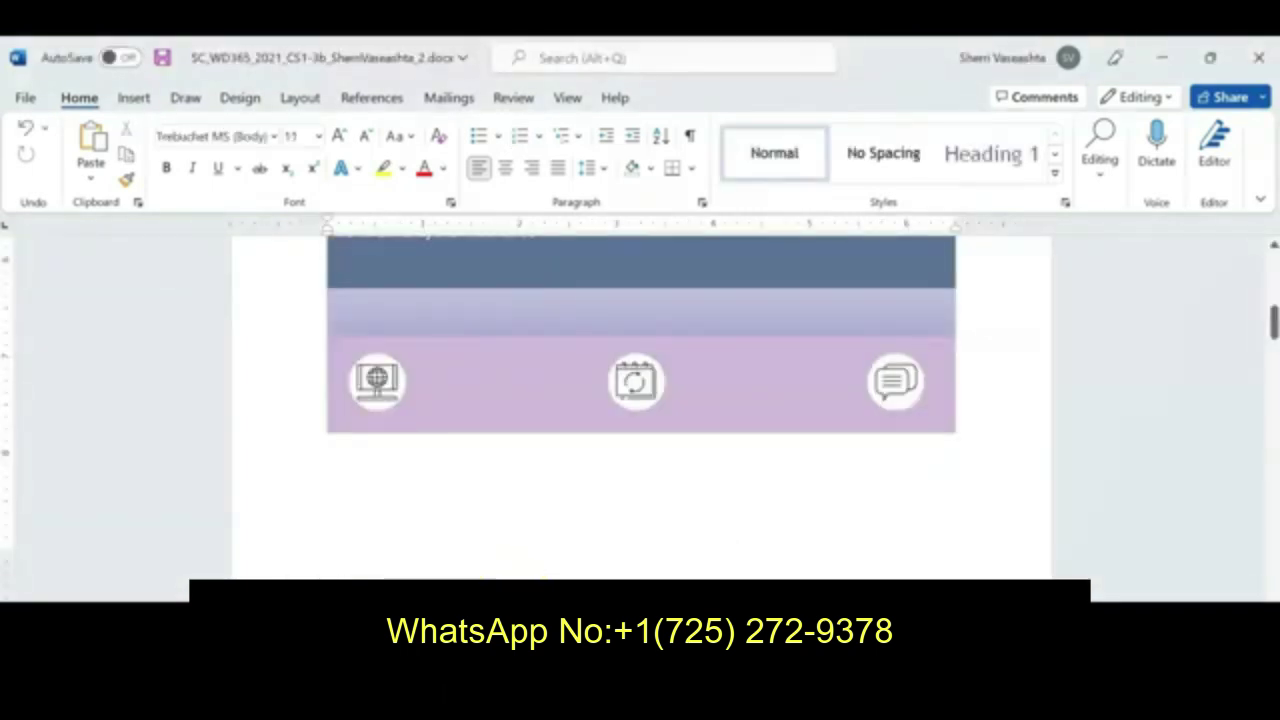
# Set the font size of the "Introduction" heading on page 2 to 22 points
pyautogui.scroll(-5, 540, 570)
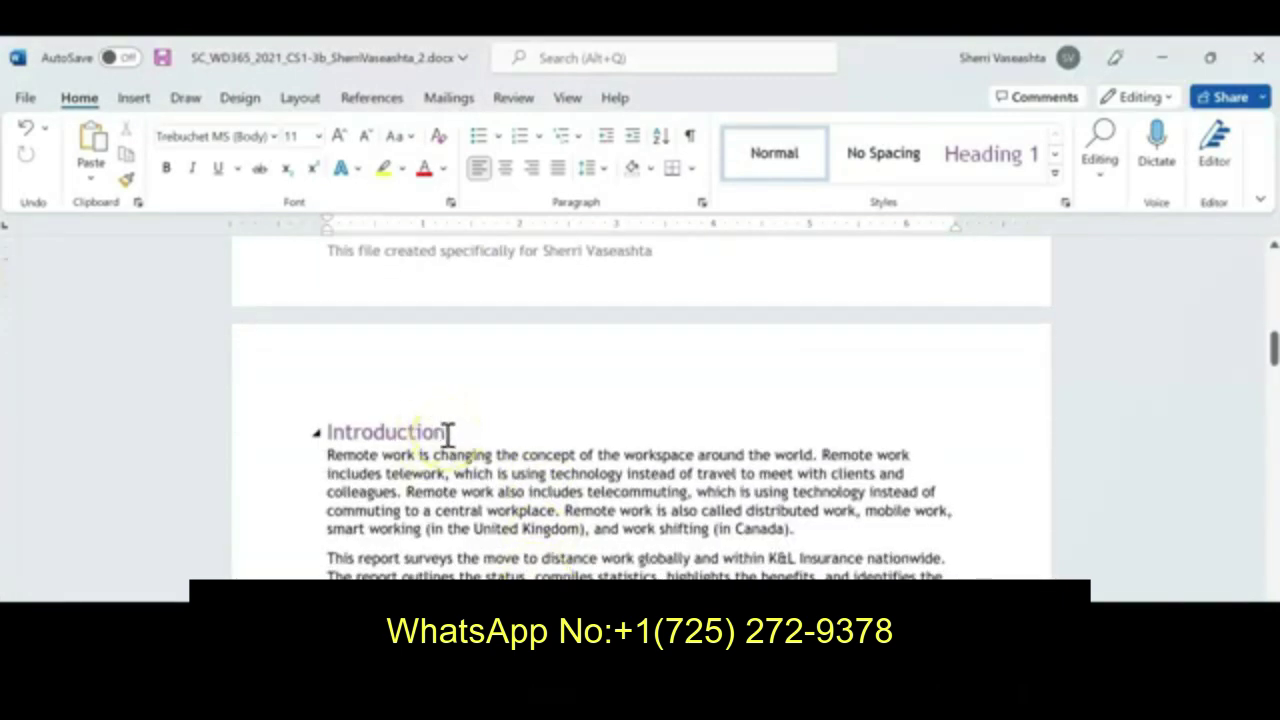
pyautogui.moveTo(450, 432); pyautogui.dragTo(325, 429)
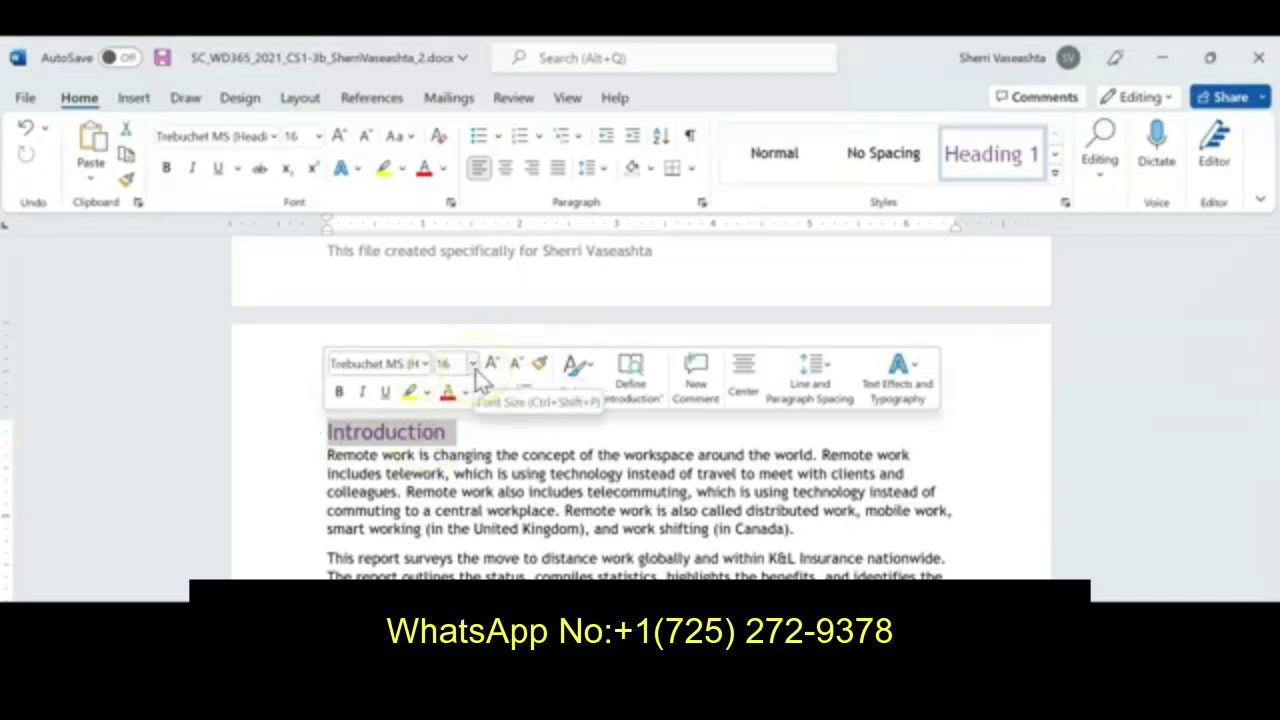
pyautogui.click(319, 137)
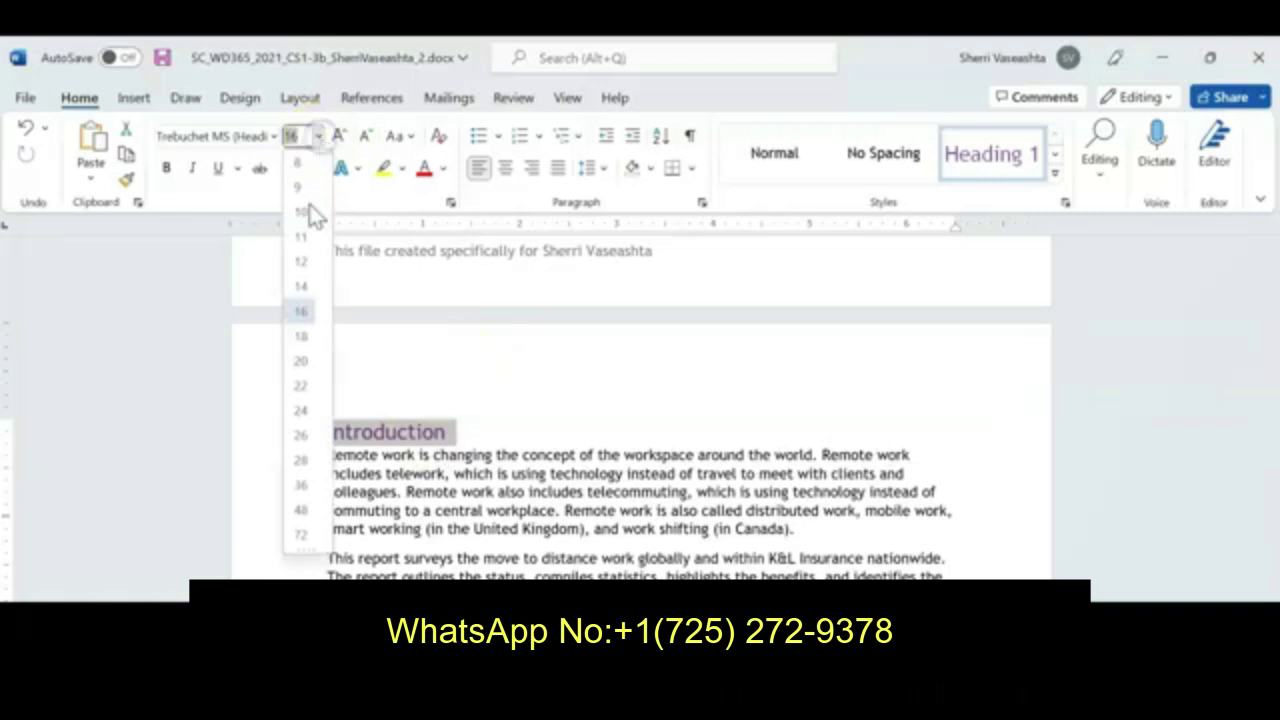
pyautogui.click(299, 386)
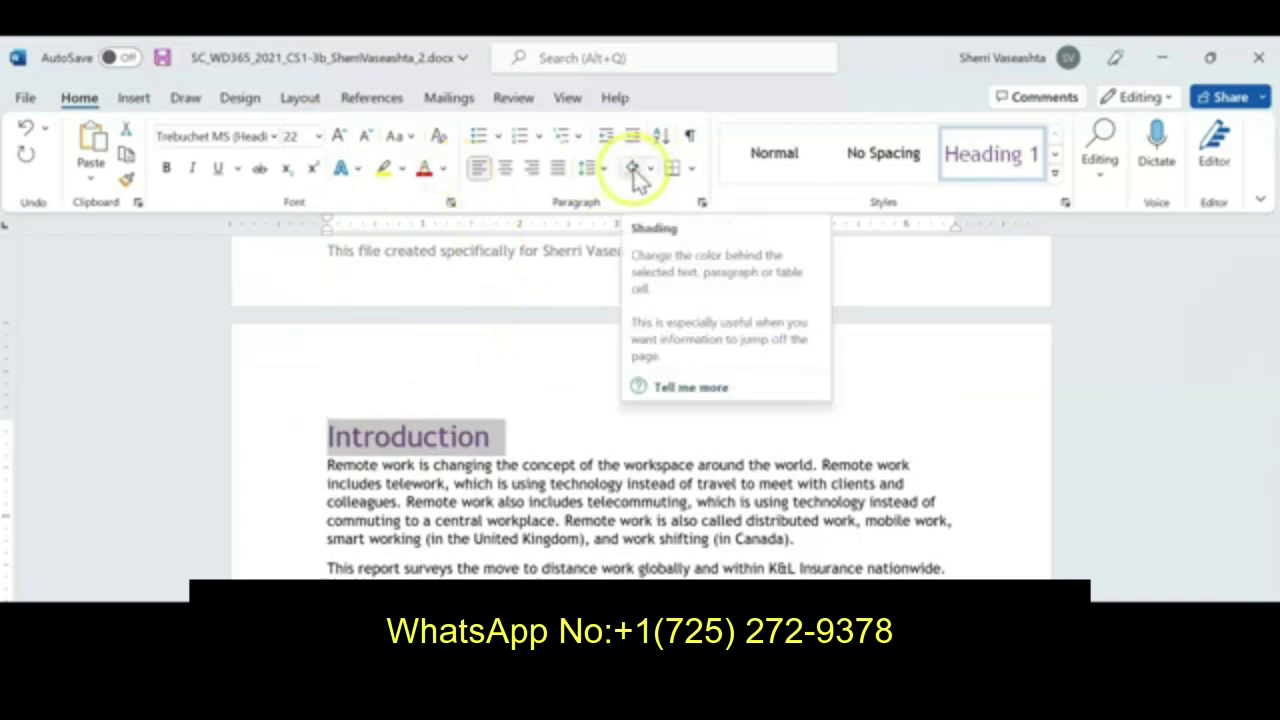
pyautogui.rightClick(471, 438)
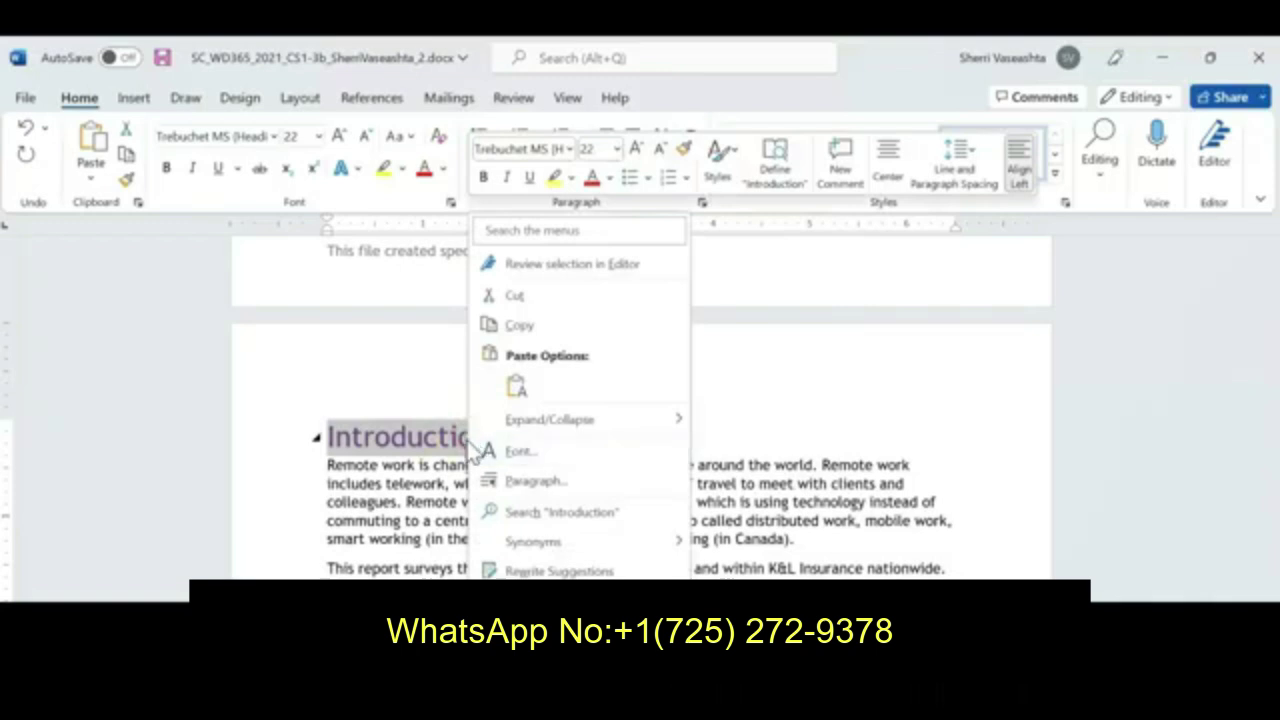
pyautogui.click(522, 482)
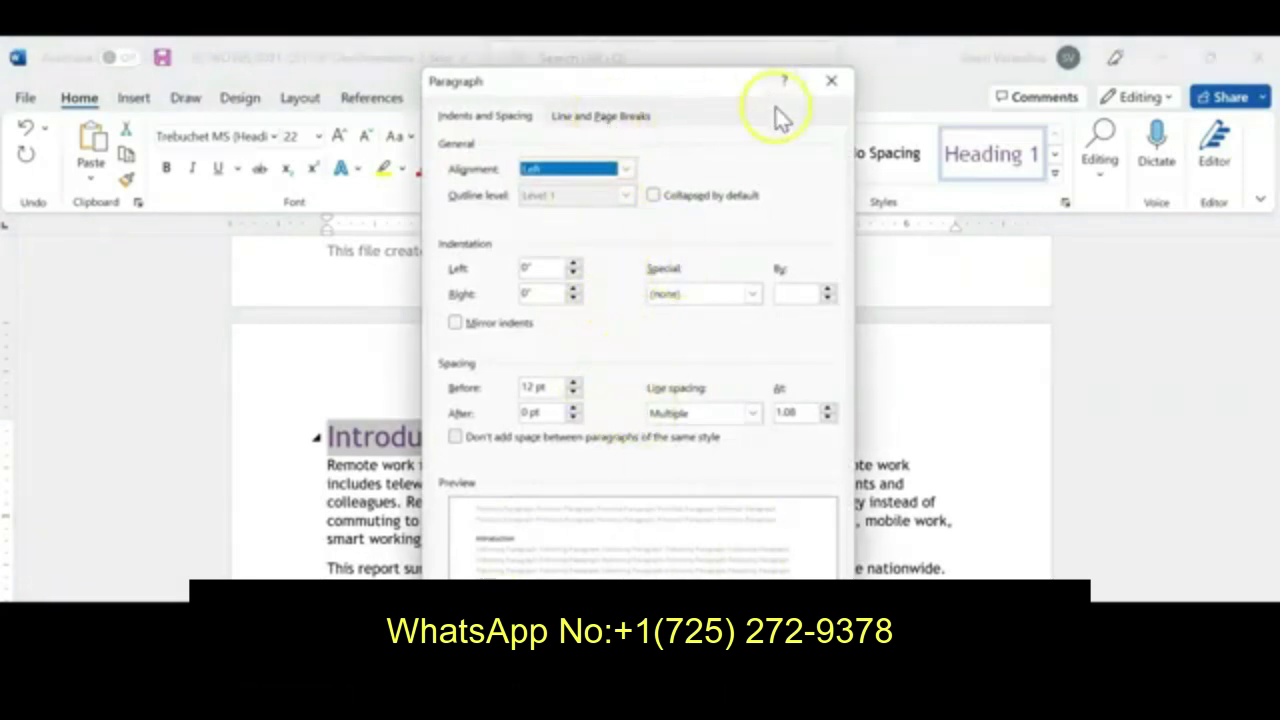
pyautogui.click(831, 82)
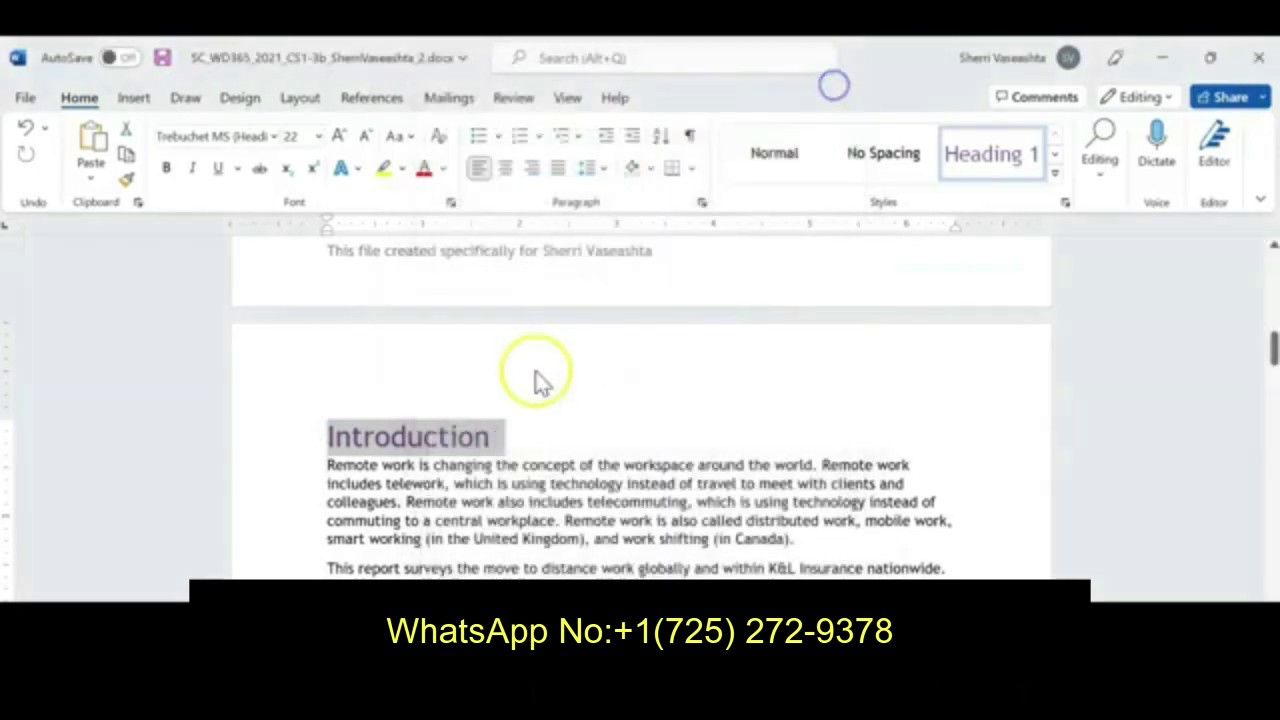
# Try Lavender, Accent 1 paragraph shading on the "Introduction" heading, and undo it
pyautogui.click(655, 170)
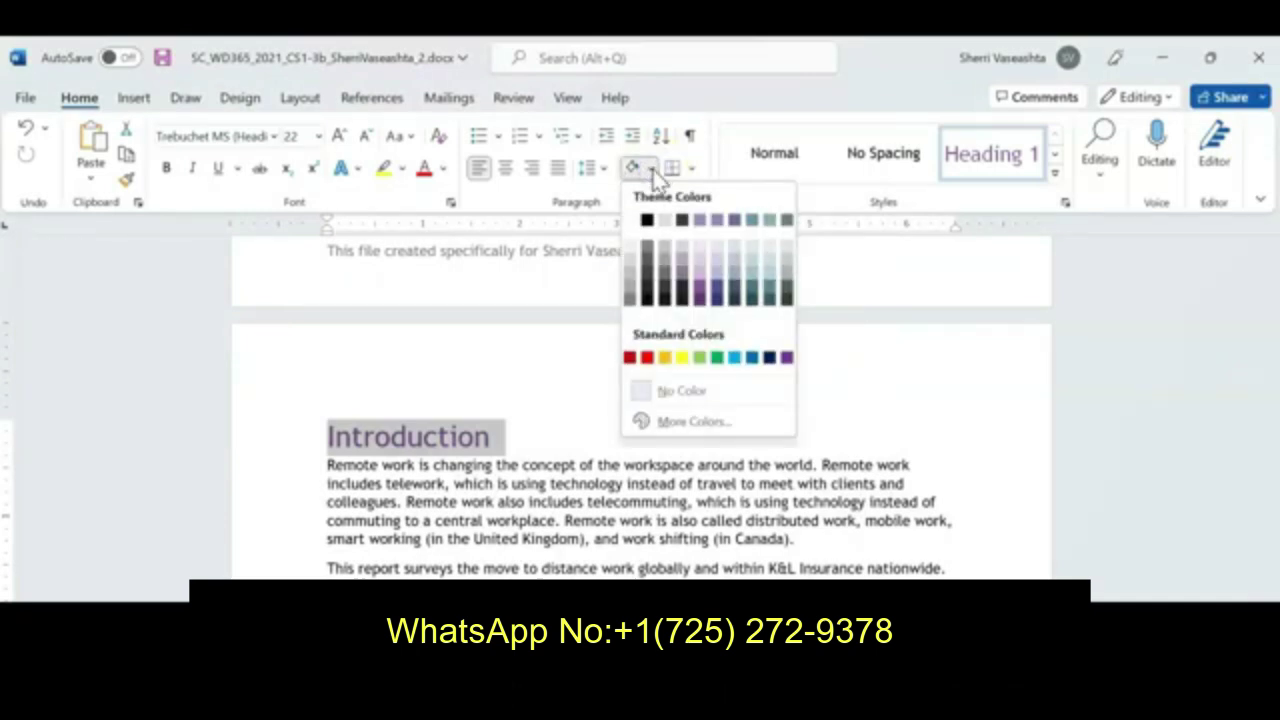
pyautogui.click(701, 222)
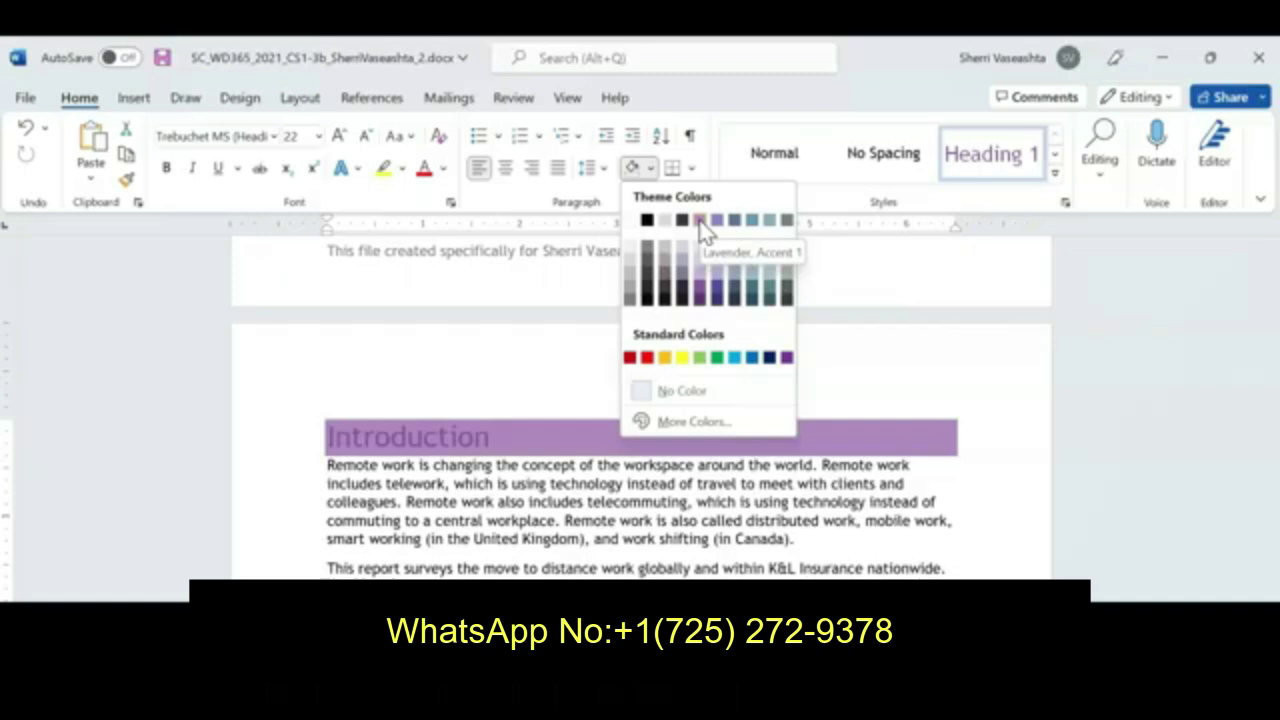
pyautogui.click(700, 220)
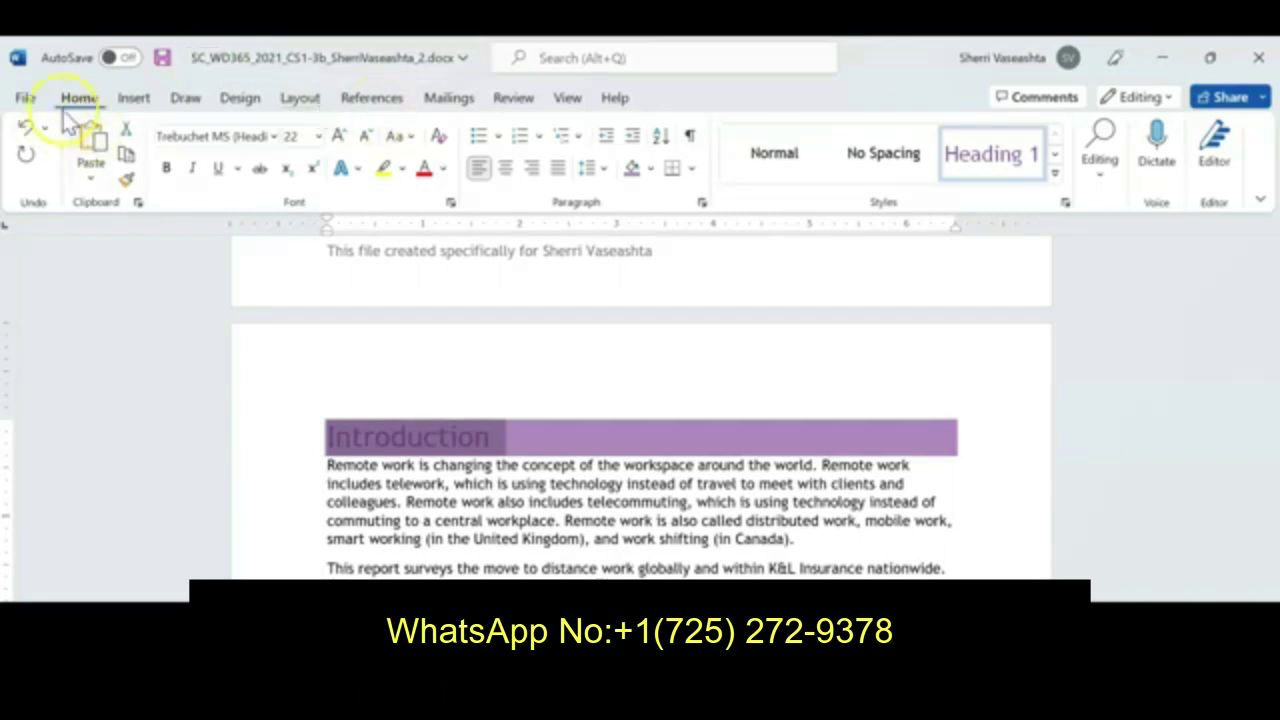
pyautogui.click(27, 130)
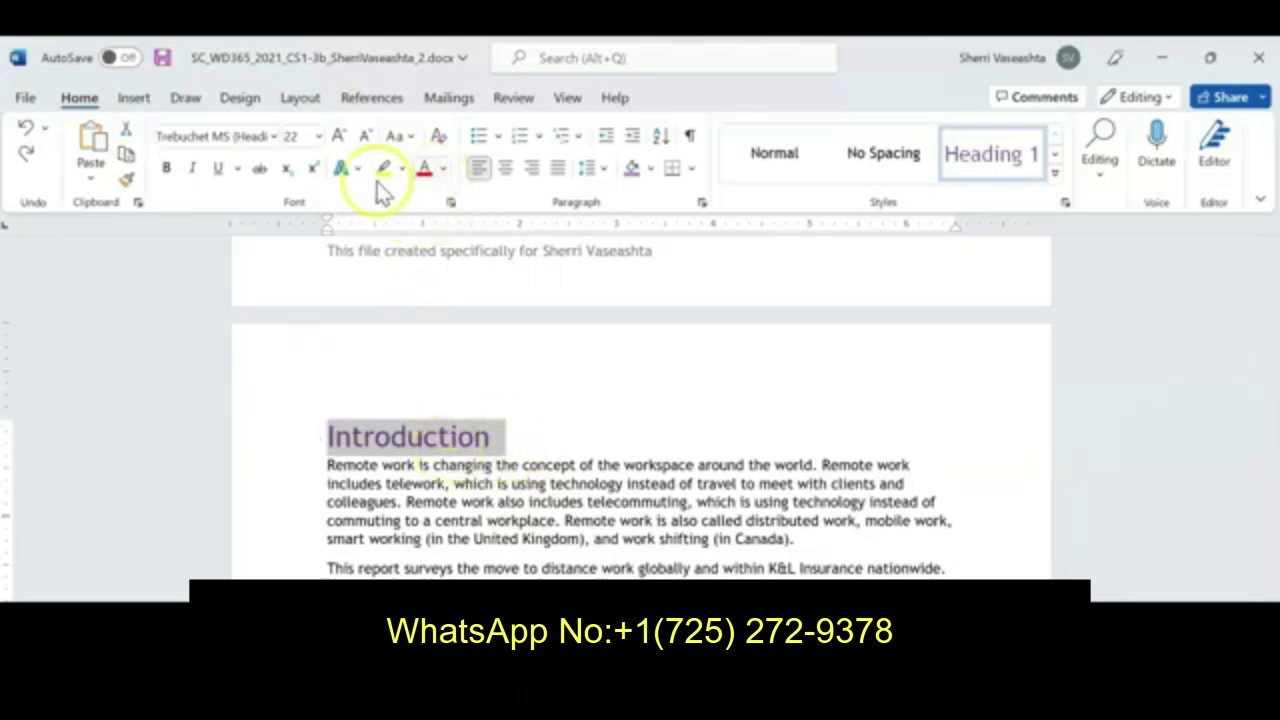
# Apply the "Fill: Lavender, Accent color 1; Shadow" text effect to the "Introduction" heading
pyautogui.click(345, 170)
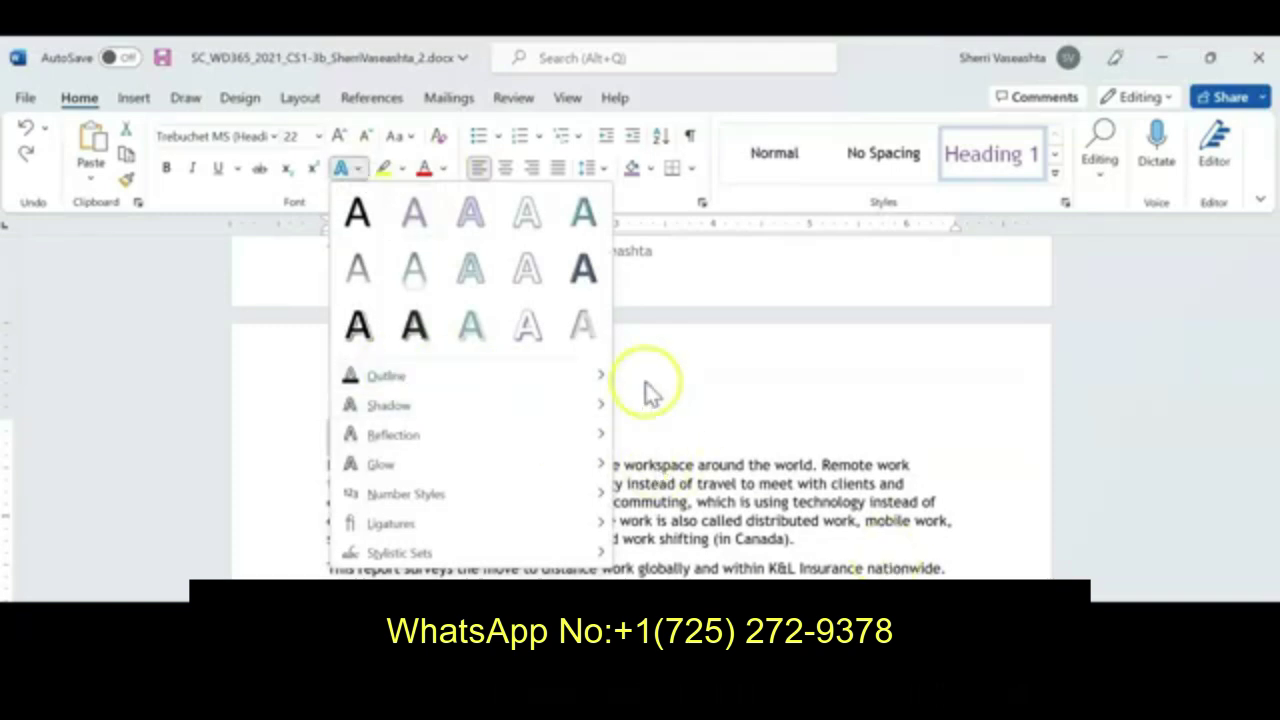
pyautogui.moveTo(443, 380)
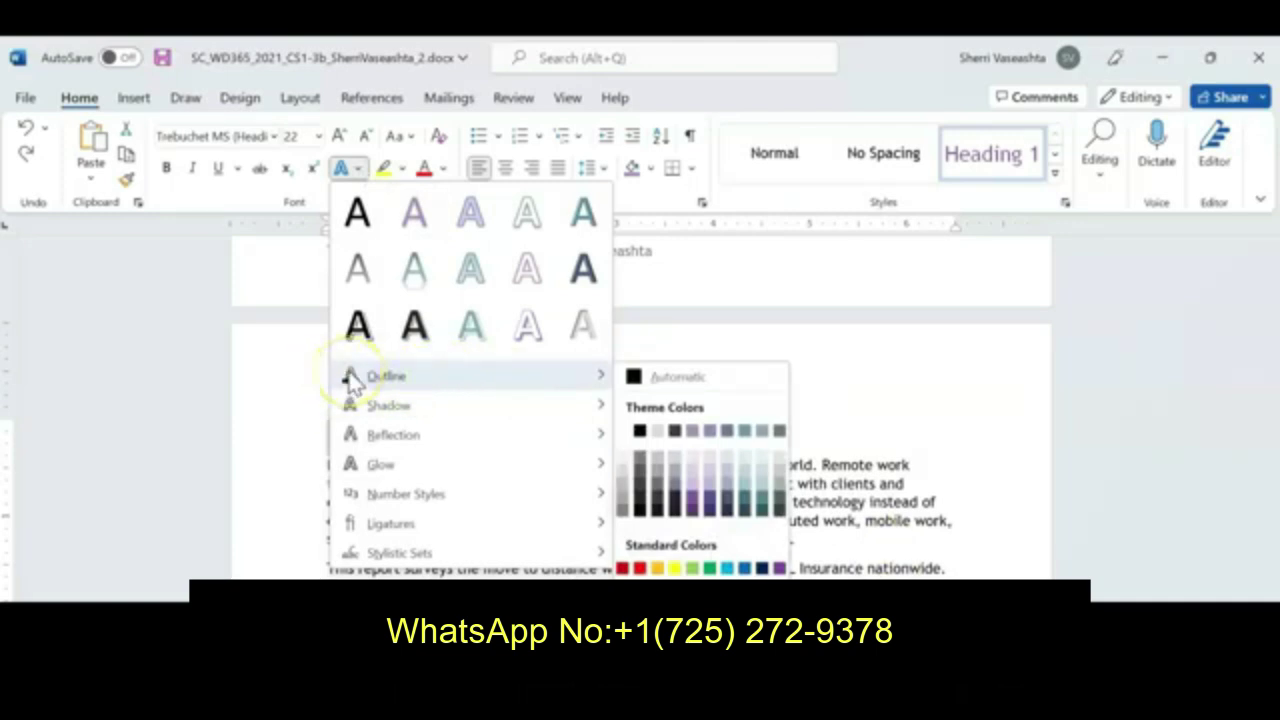
pyautogui.moveTo(380, 403)
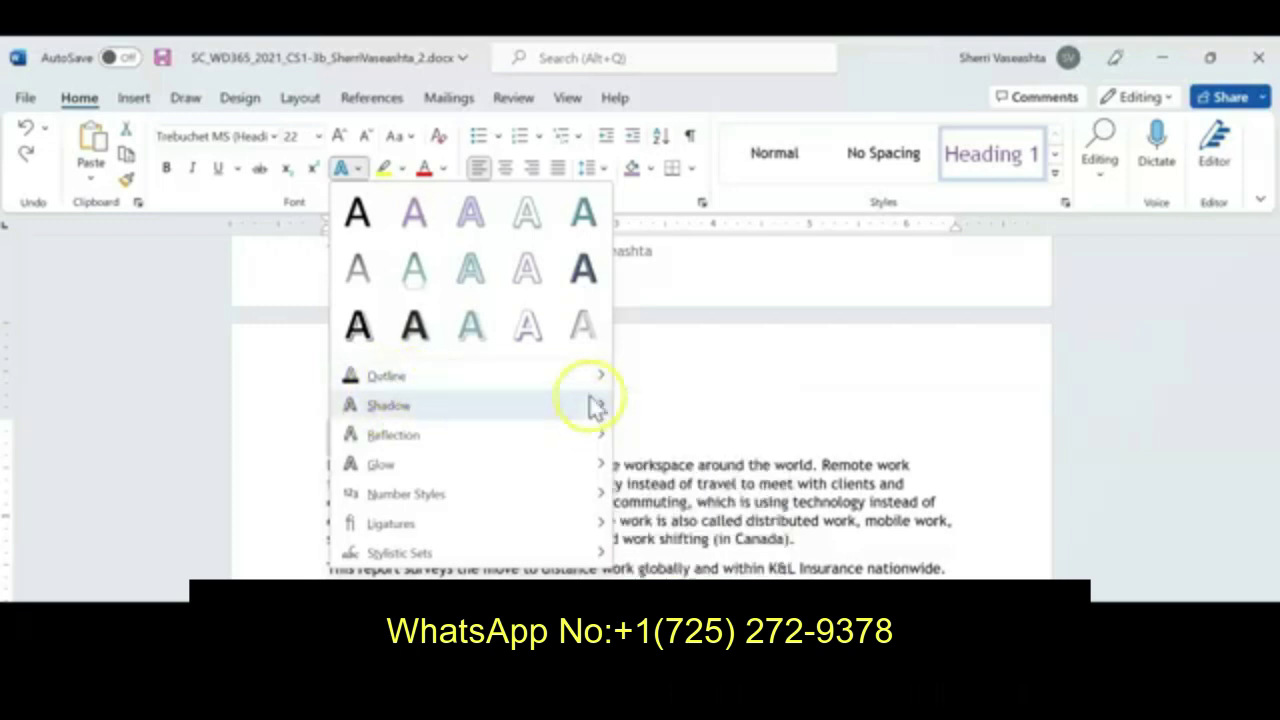
pyautogui.moveTo(594, 405)
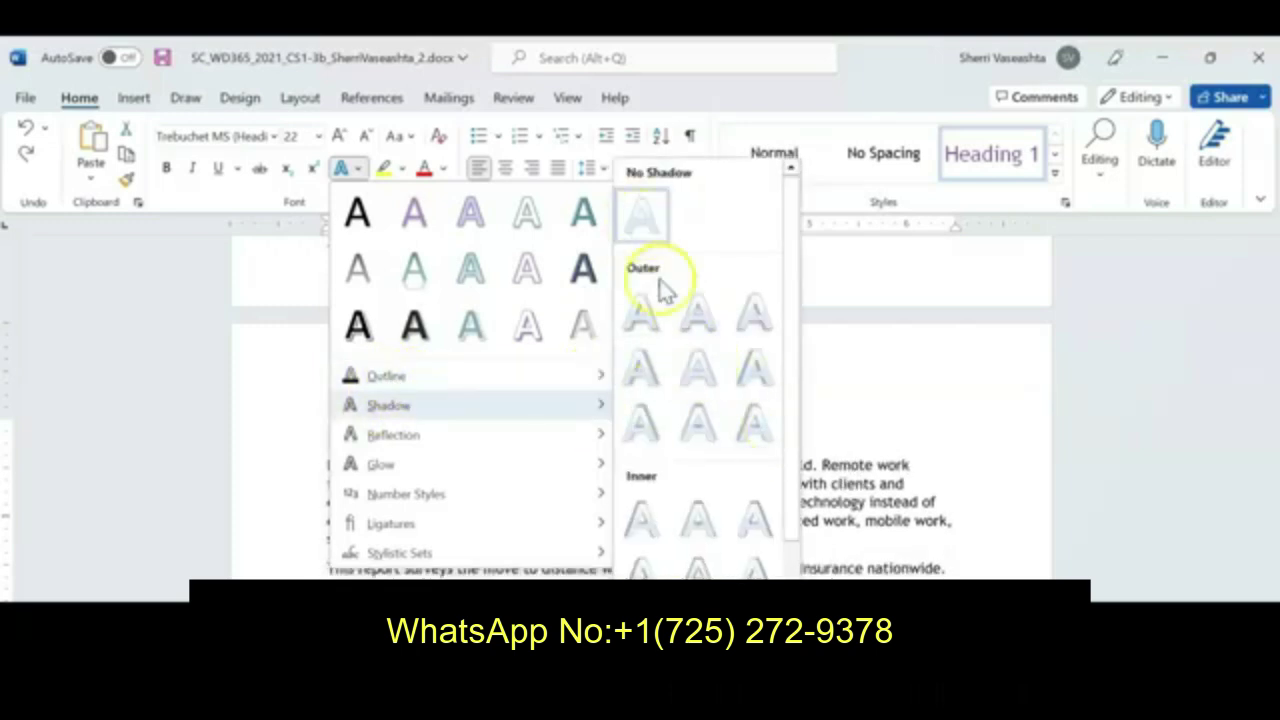
pyautogui.scroll(-3, 798, 470)
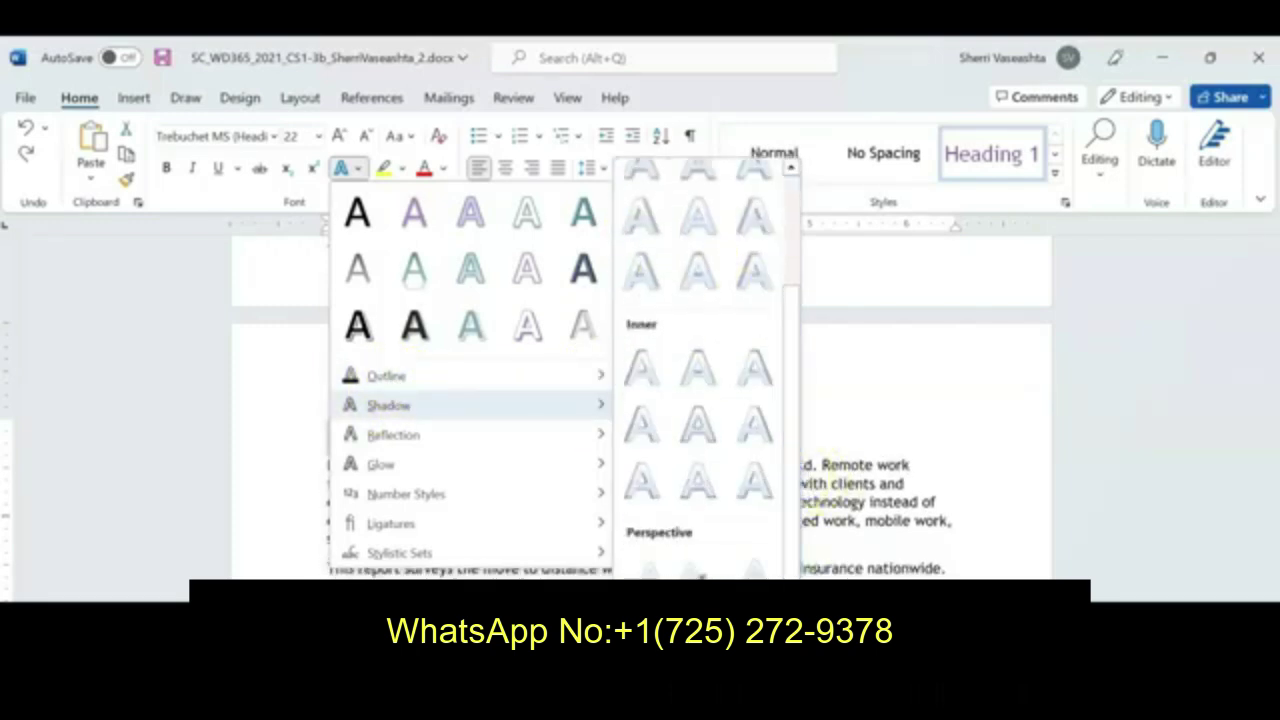
pyautogui.click(365, 192)
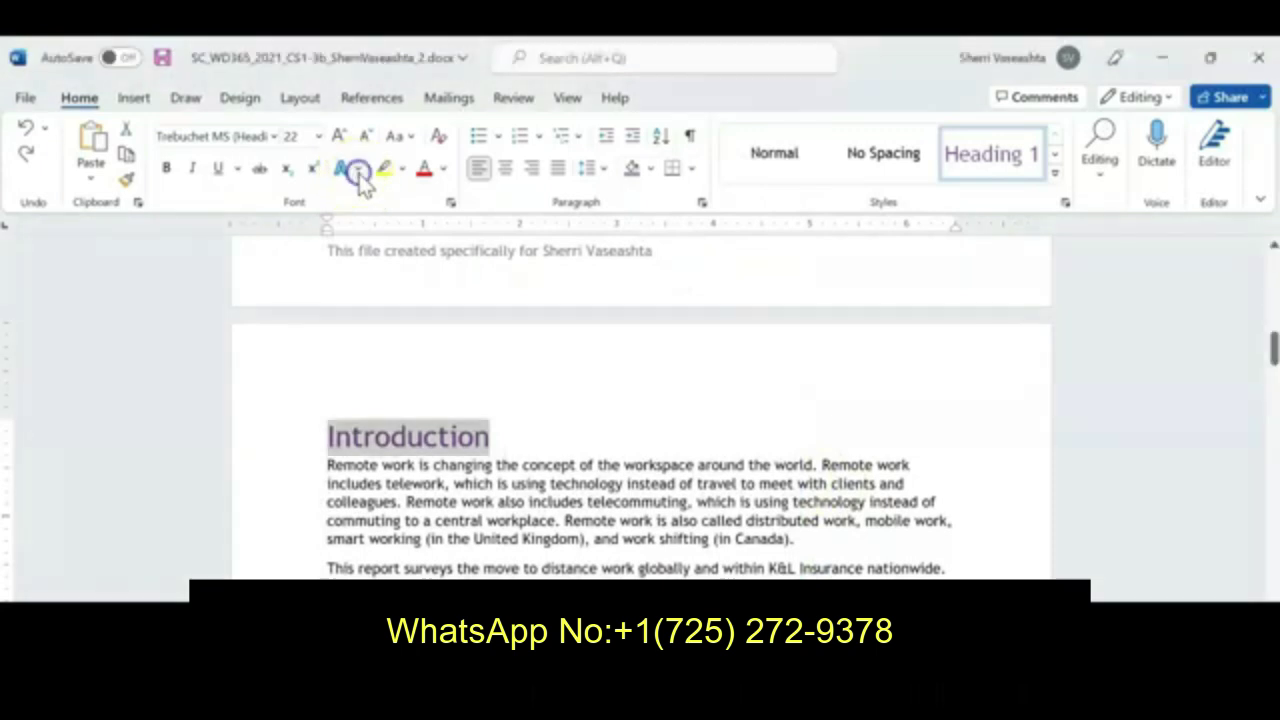
pyautogui.click(352, 170)
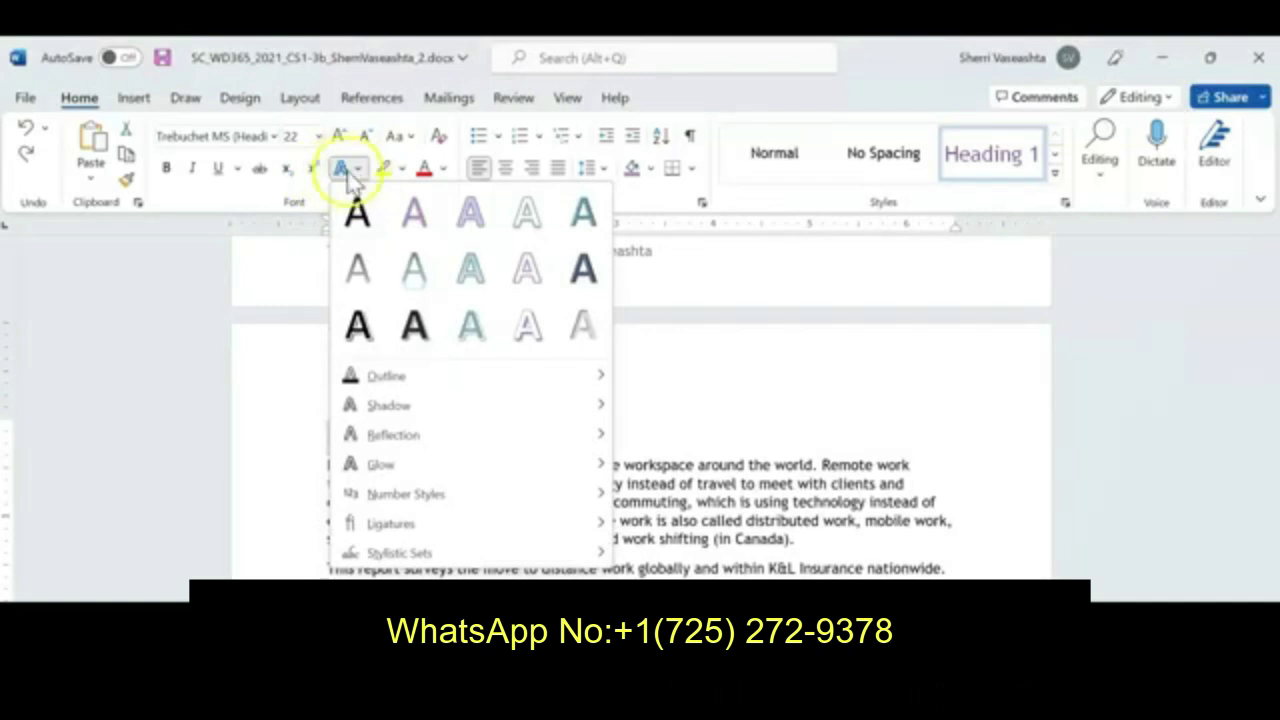
pyautogui.click(411, 216)
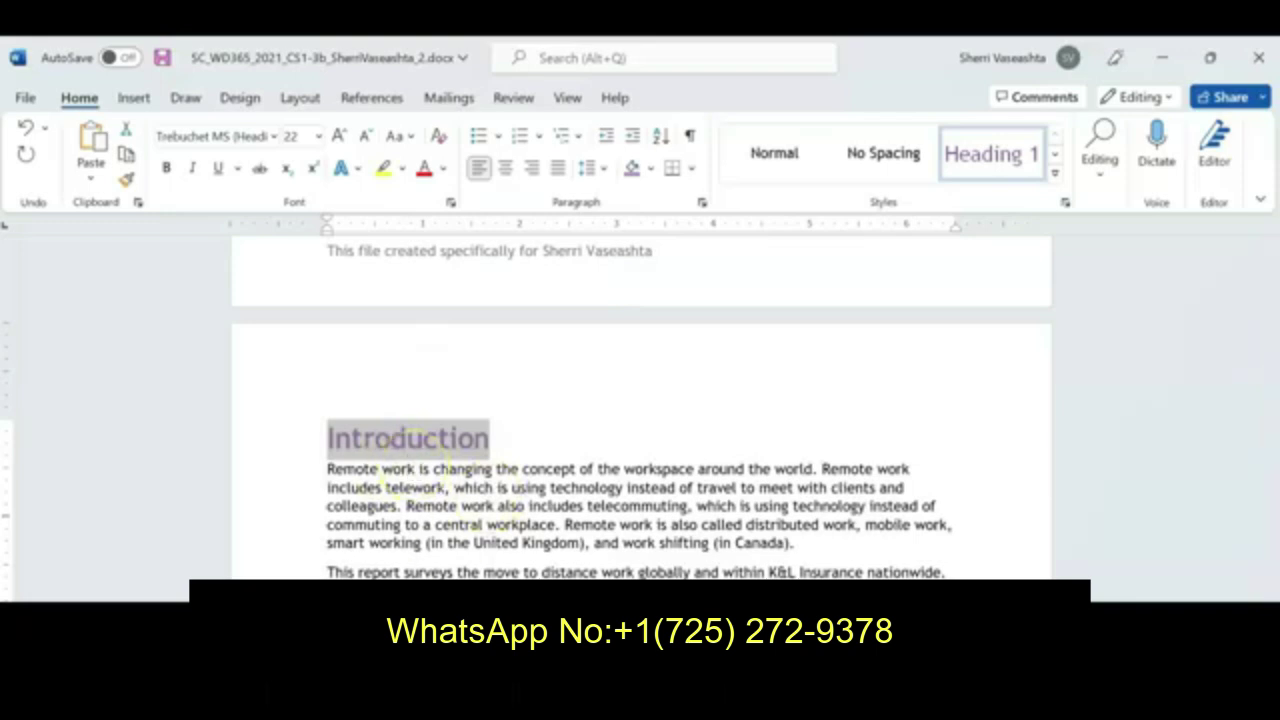
# Read project step 5 about illustrating the report's contents in the instructions document, and return to the report
pyautogui.click(390, 566)
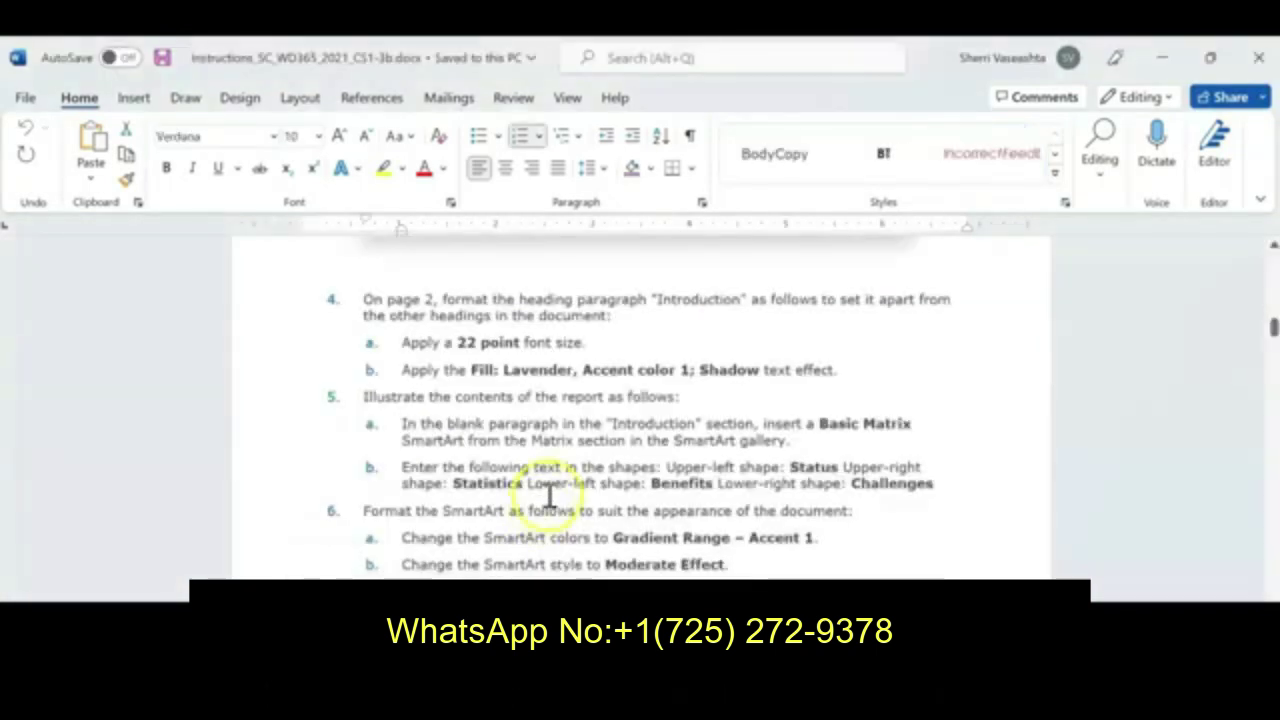
pyautogui.click(561, 372)
pyautogui.click(526, 425)
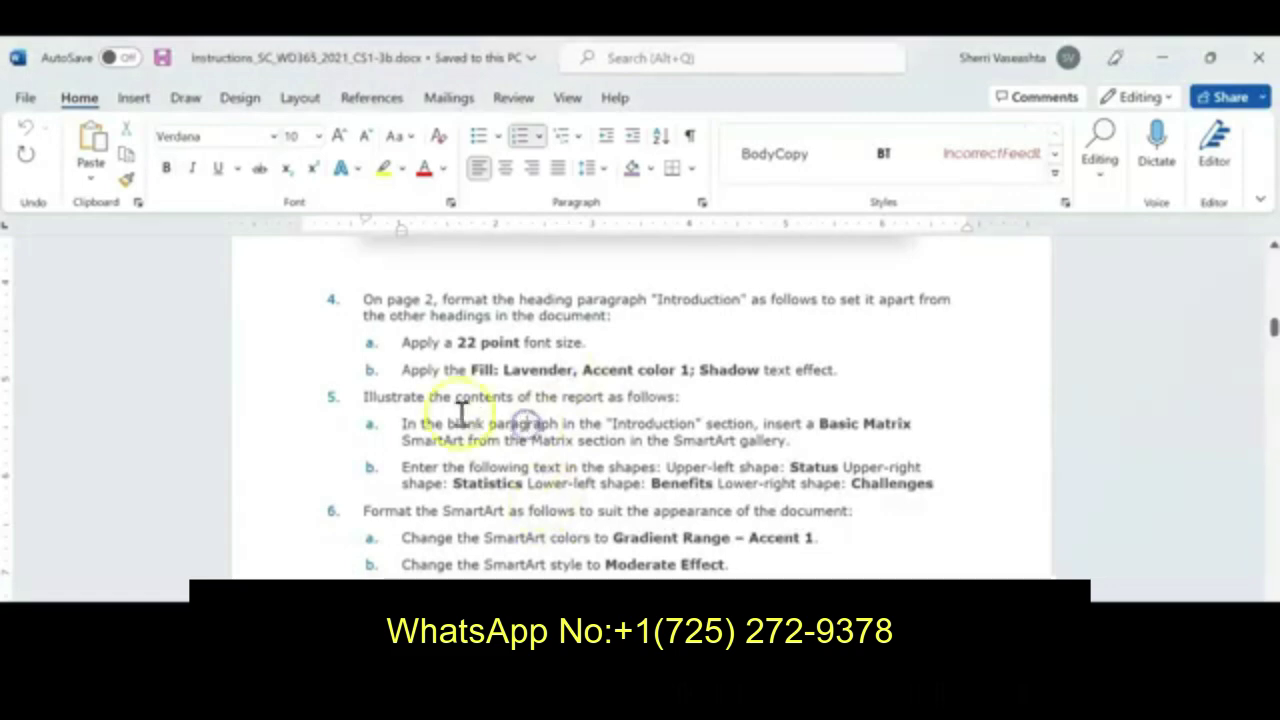
pyautogui.moveTo(431, 397); pyautogui.dragTo(863, 487)
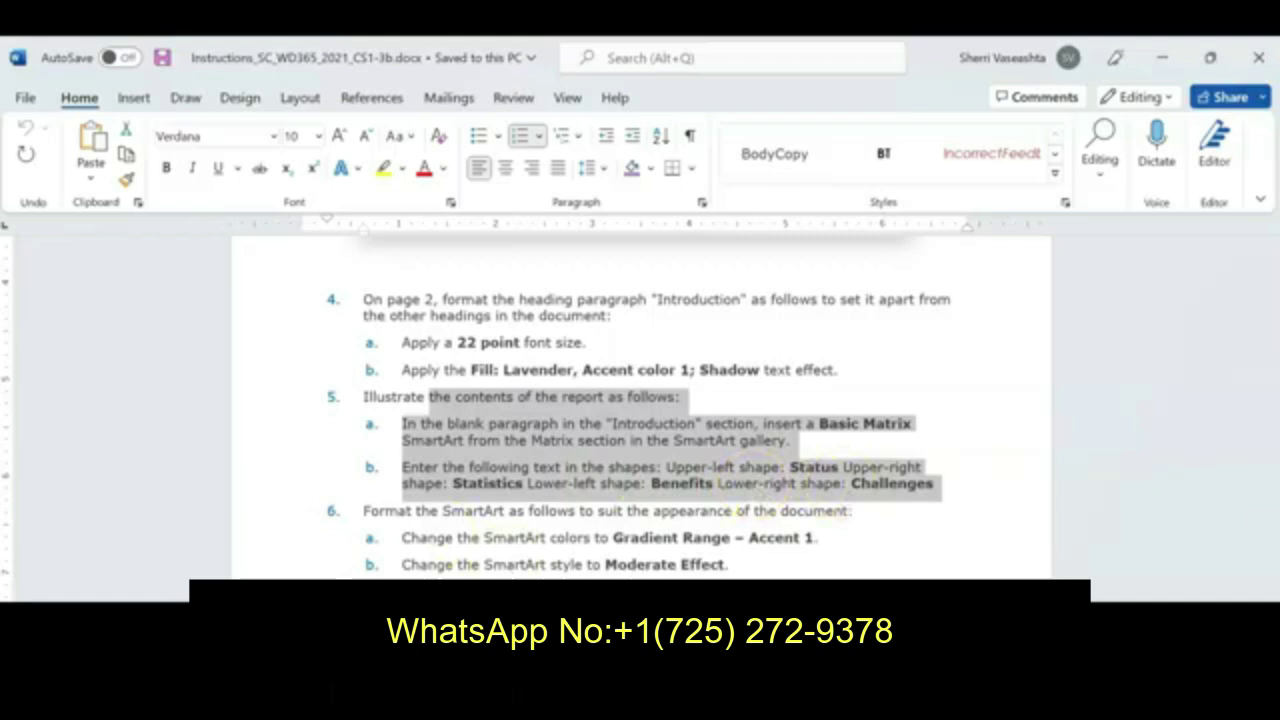
pyautogui.click(378, 536)
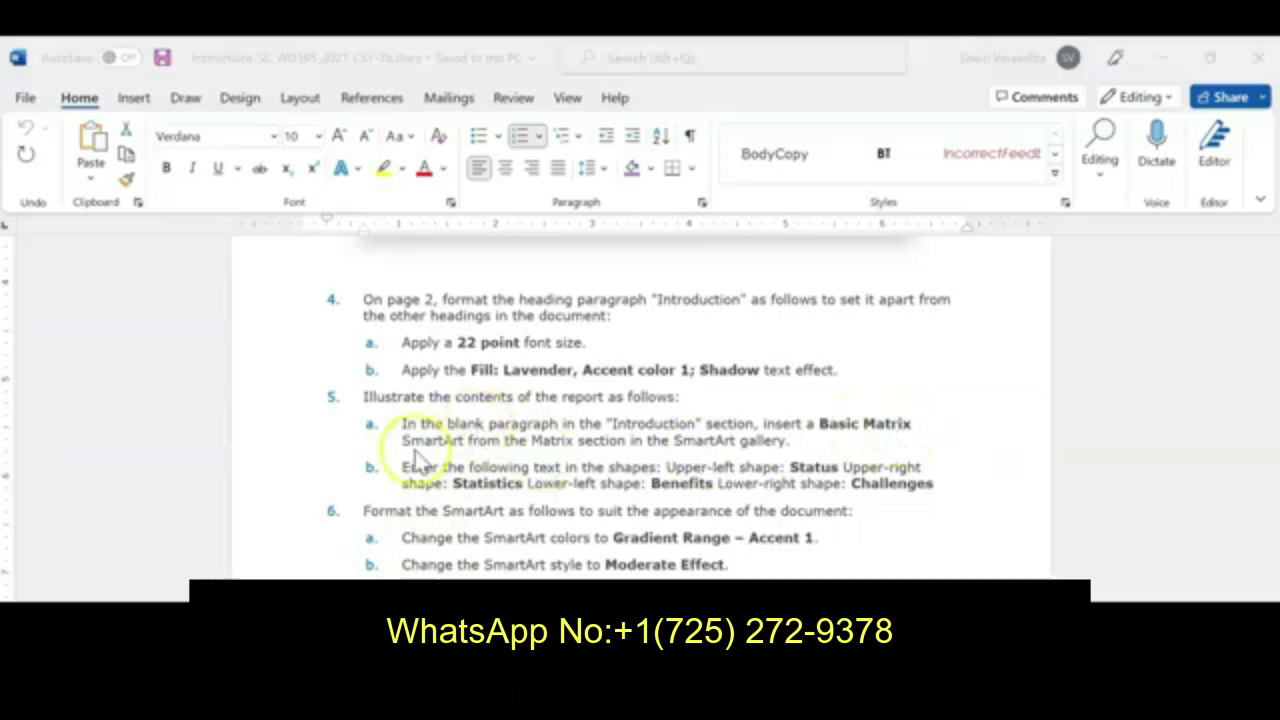
pyautogui.moveTo(520, 672)
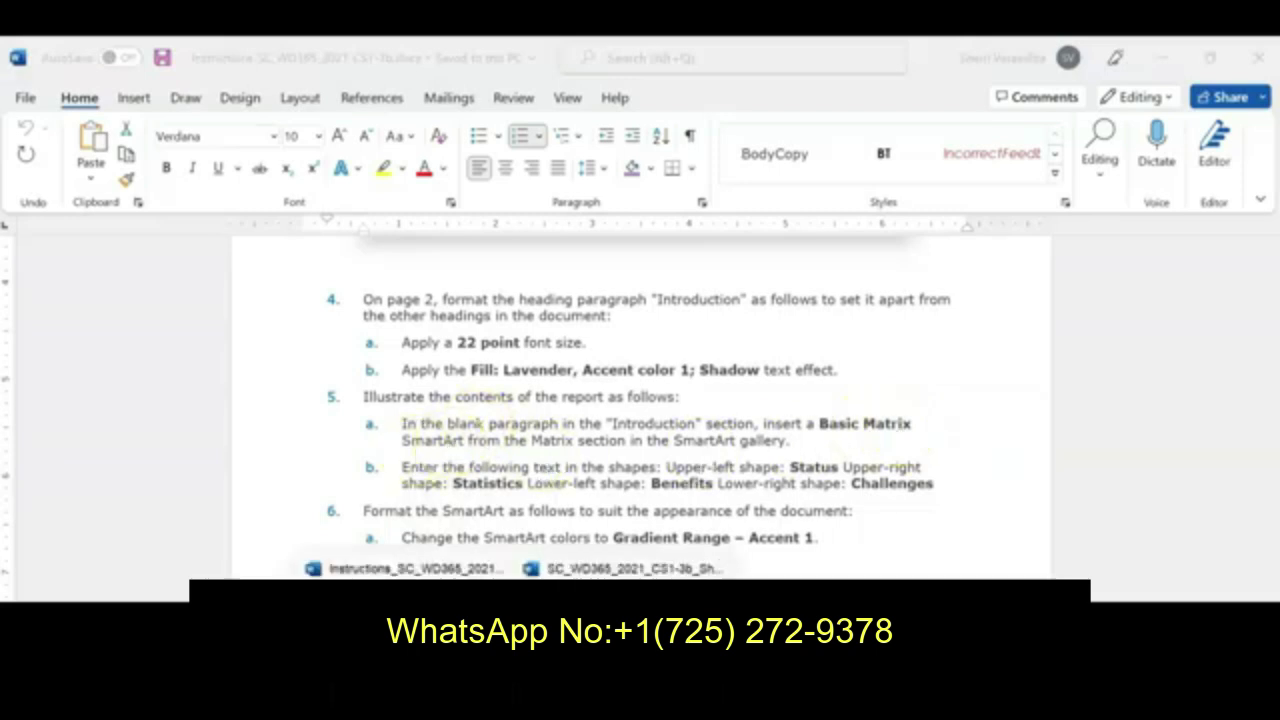
pyautogui.click(622, 630)
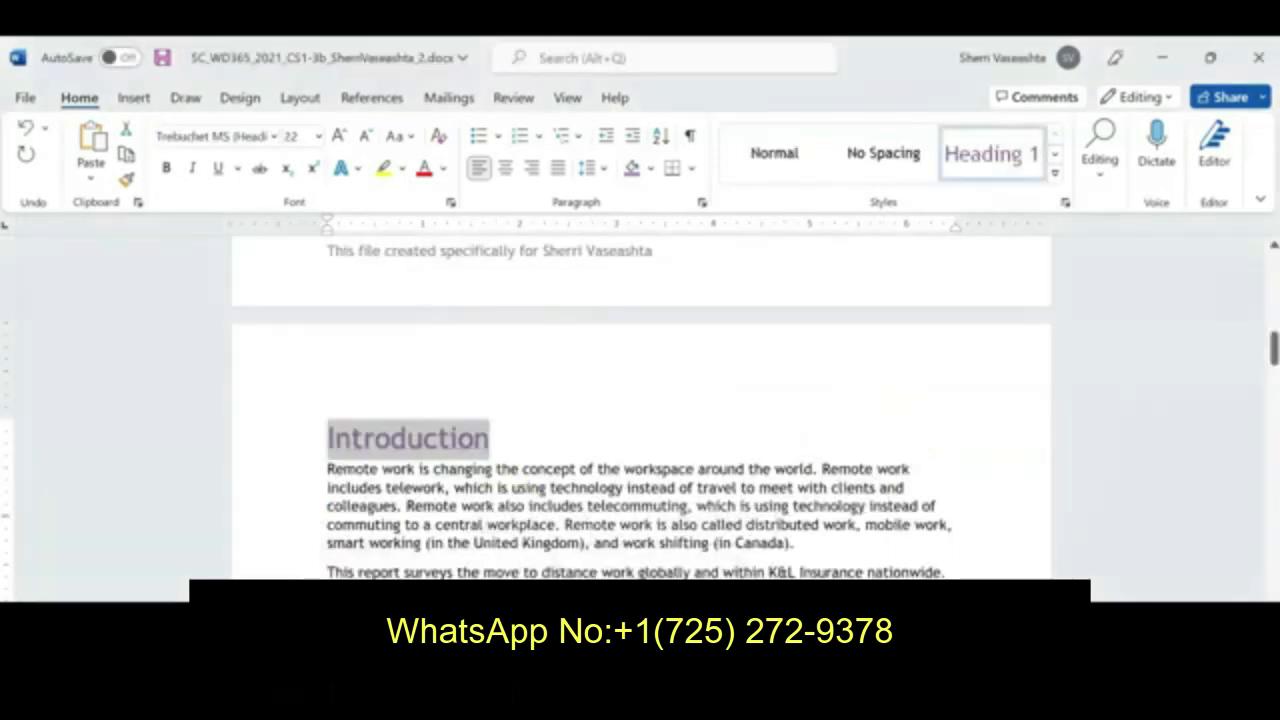
# Show the formatting marks in the report to locate the blank paragraph in the Introduction section
pyautogui.click(689, 137)
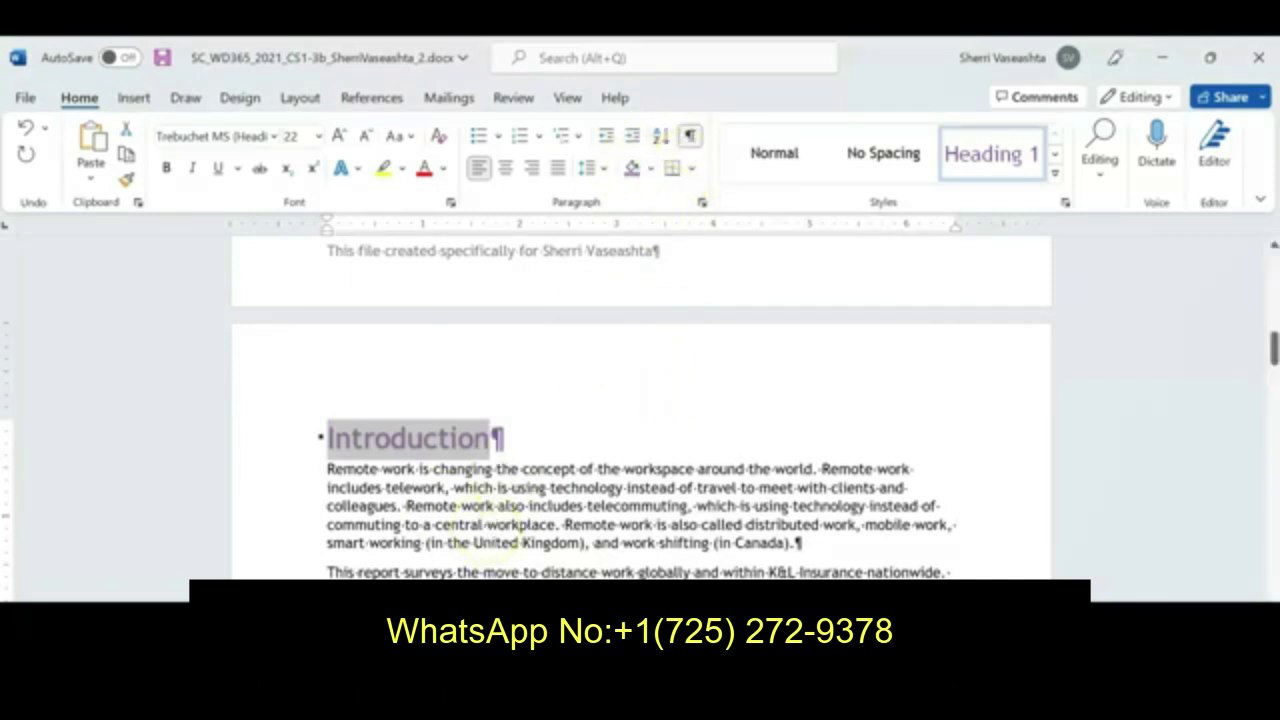
pyautogui.click(488, 525)
pyautogui.scroll(-2, 640, 420)
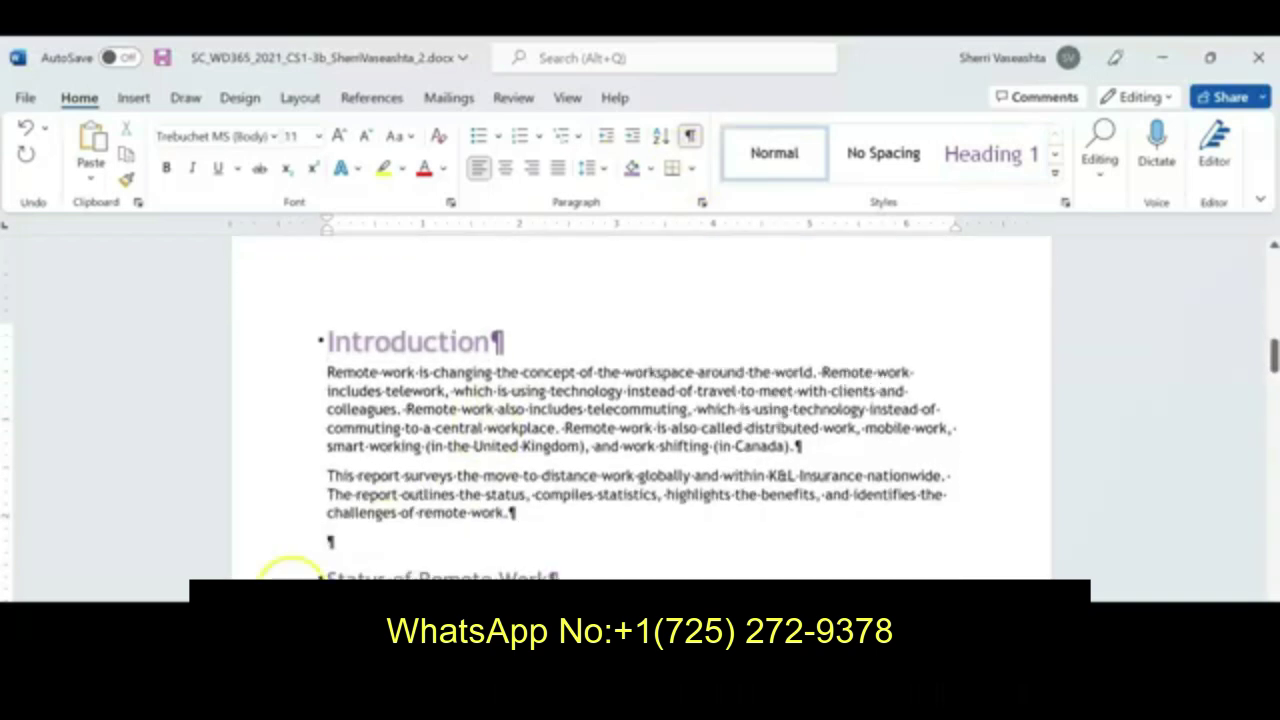
# Insert a Basic Matrix SmartArt graphic in the blank paragraph at the end of the Introduction section
pyautogui.click(333, 545)
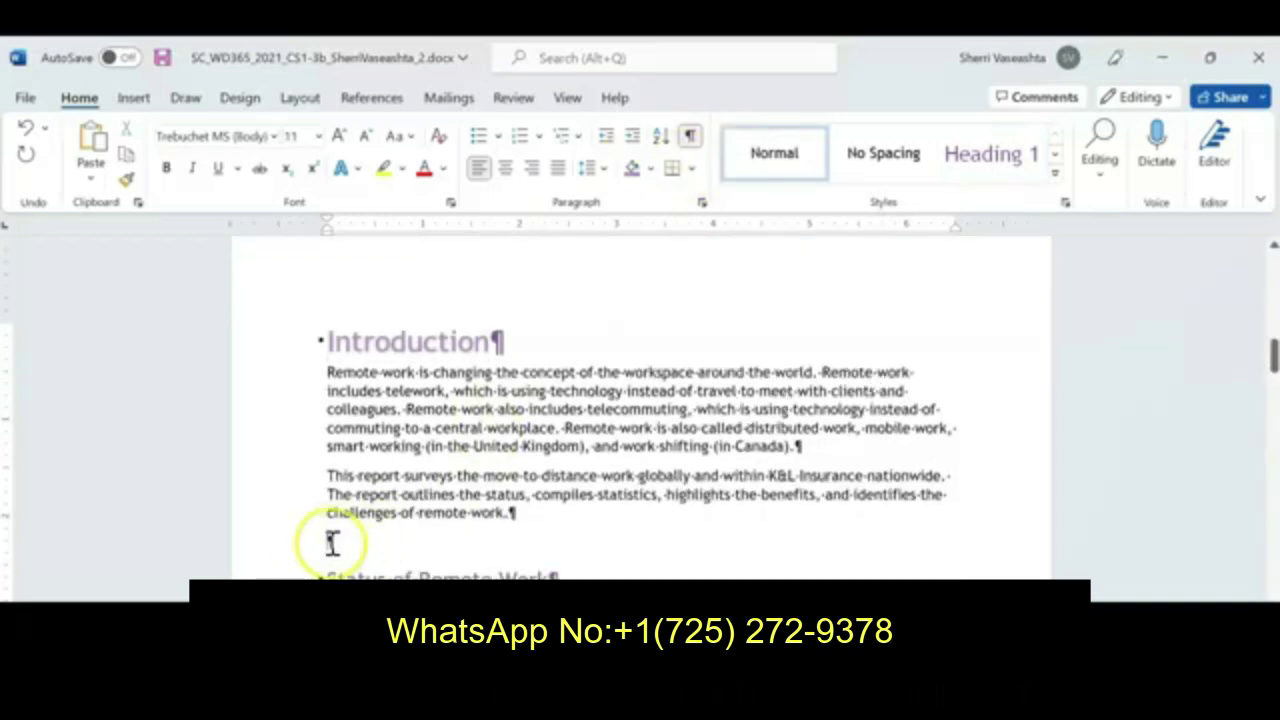
pyautogui.click(136, 100)
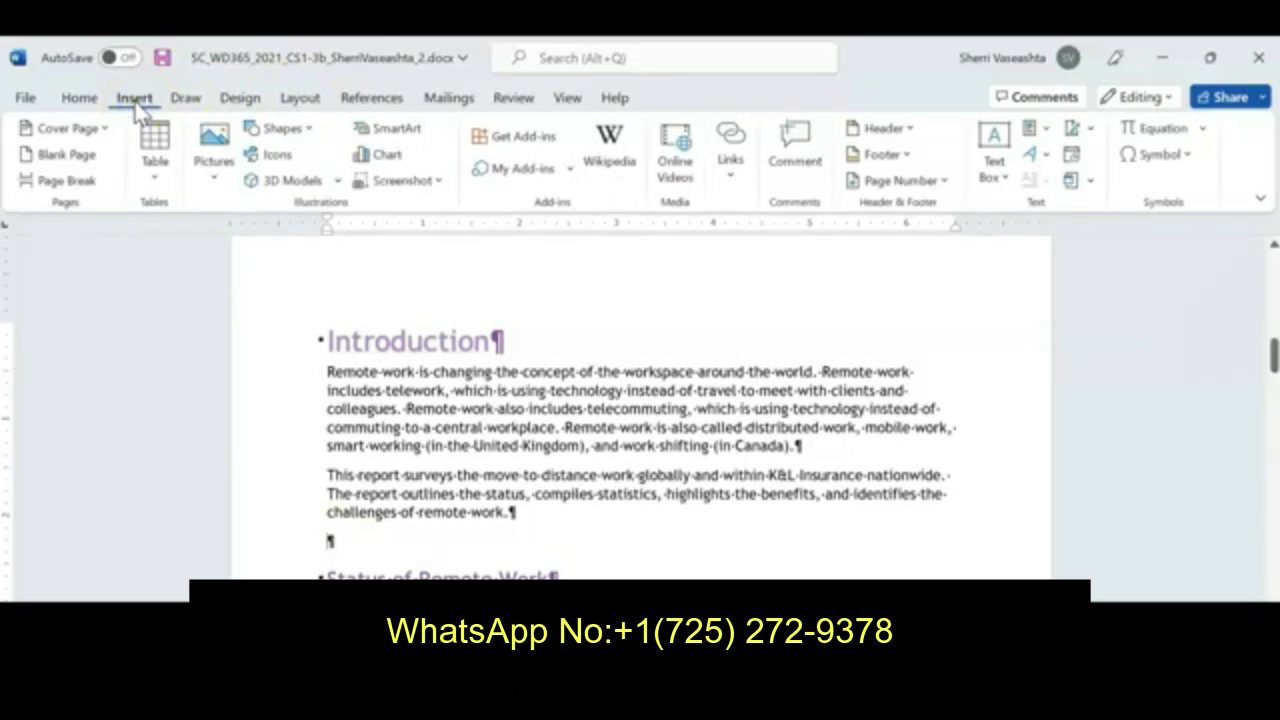
pyautogui.click(397, 140)
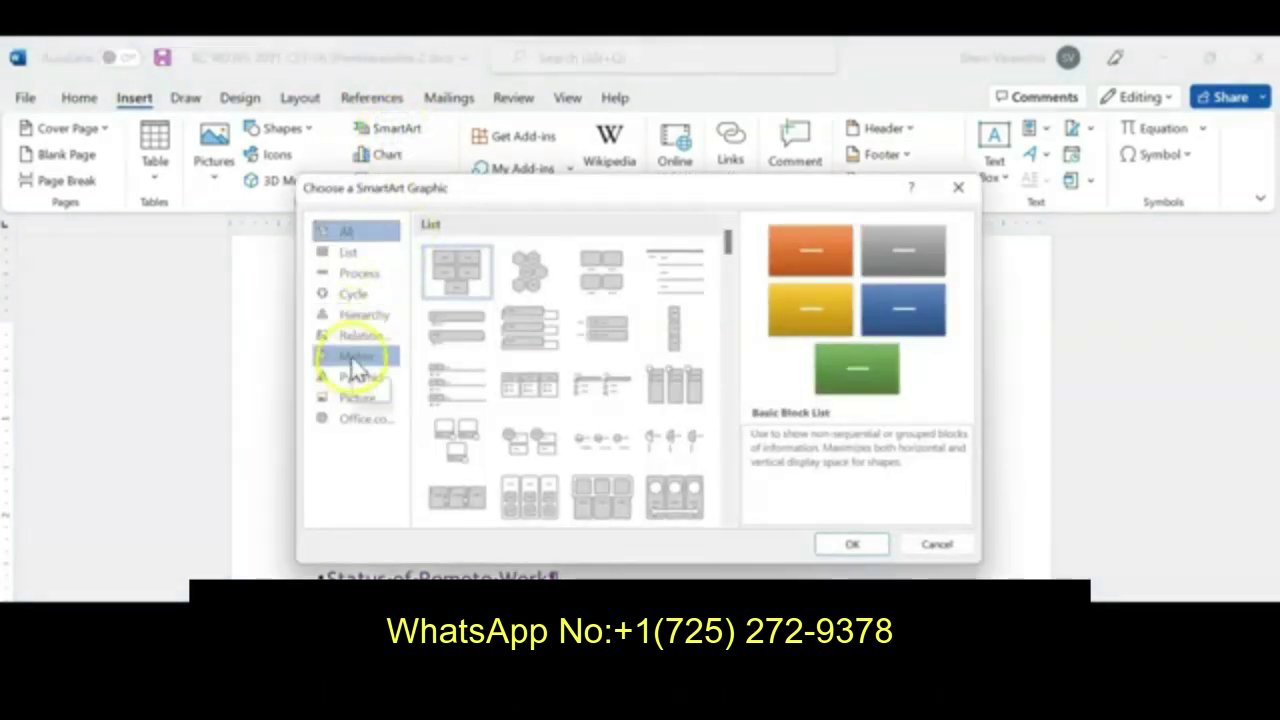
pyautogui.click(352, 358)
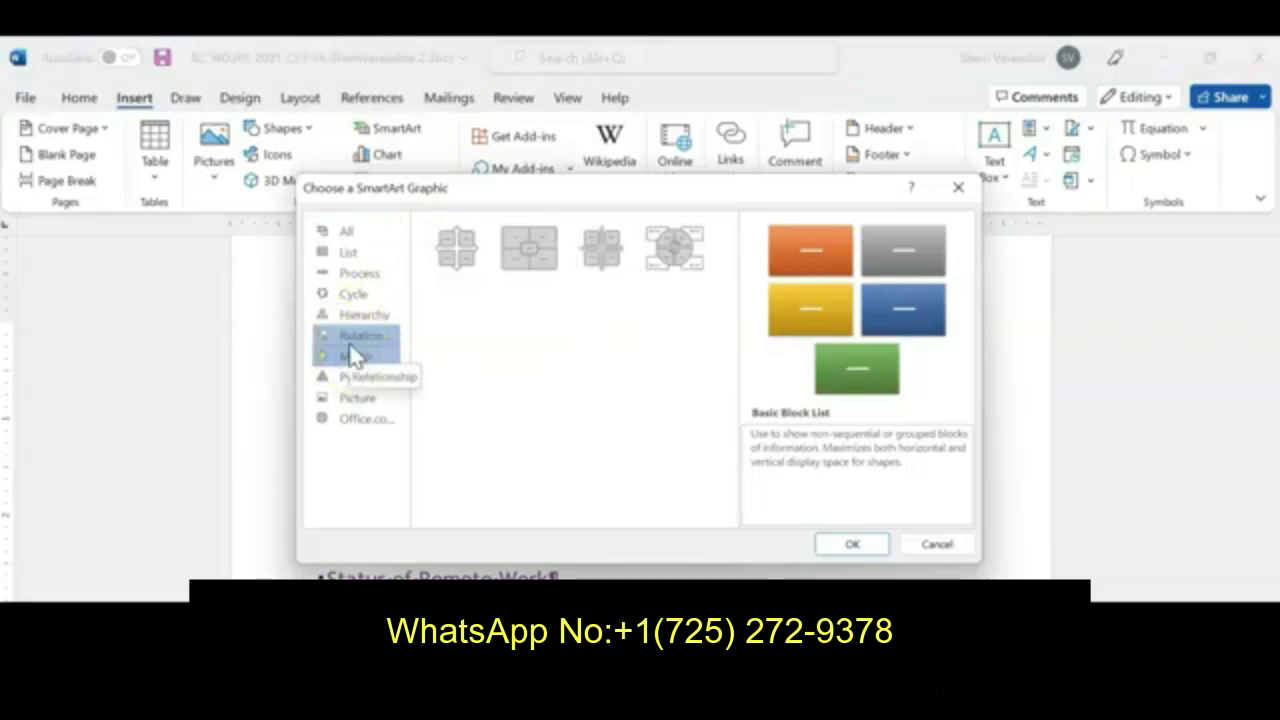
pyautogui.click(455, 262)
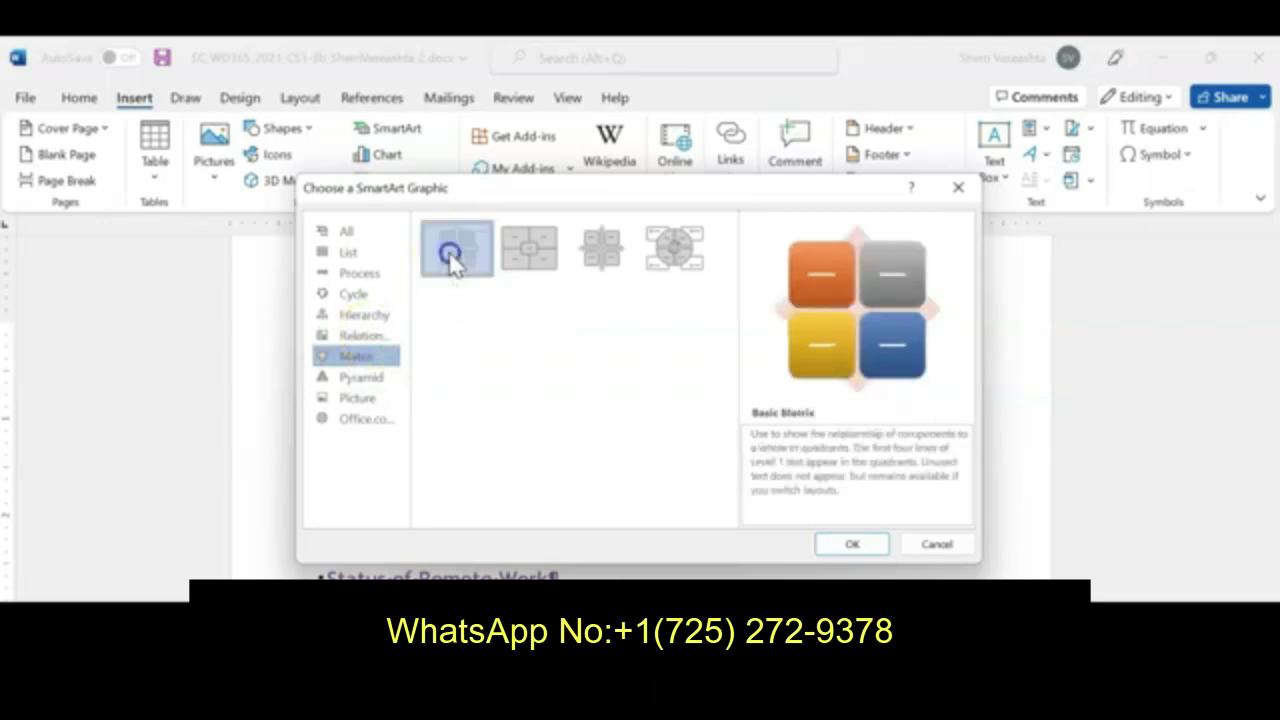
pyautogui.click(854, 558)
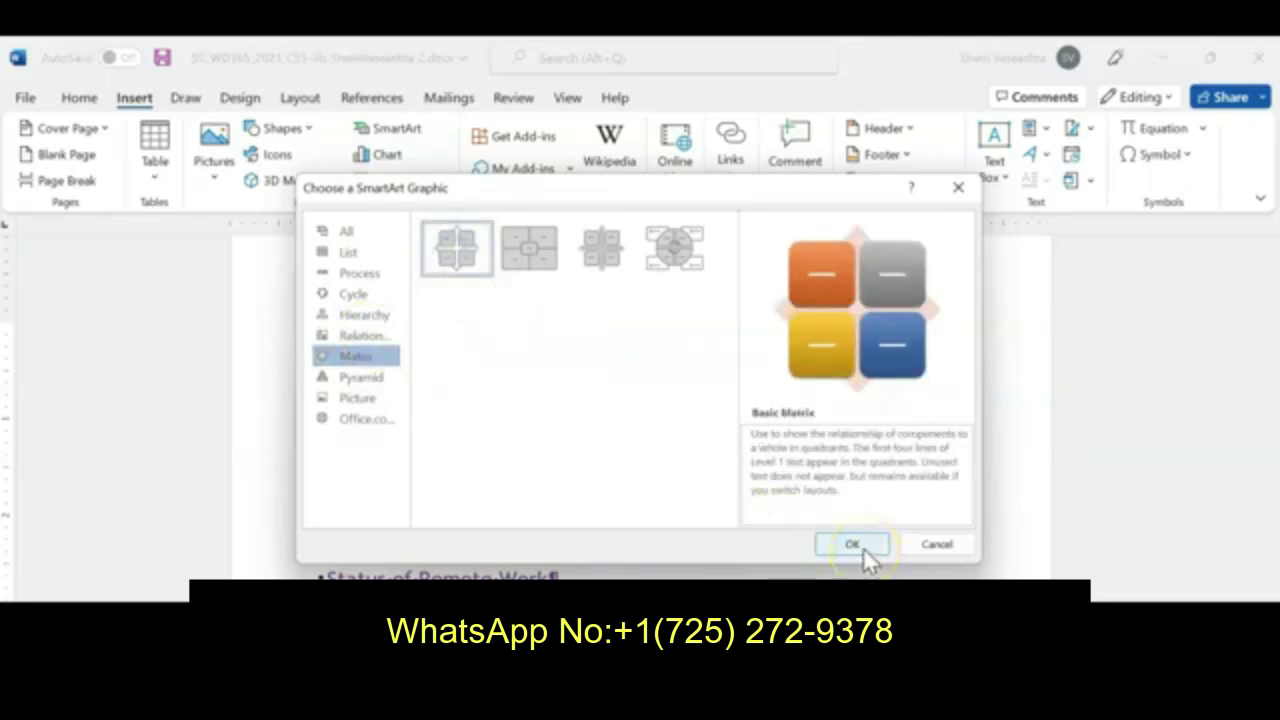
pyautogui.click(852, 545)
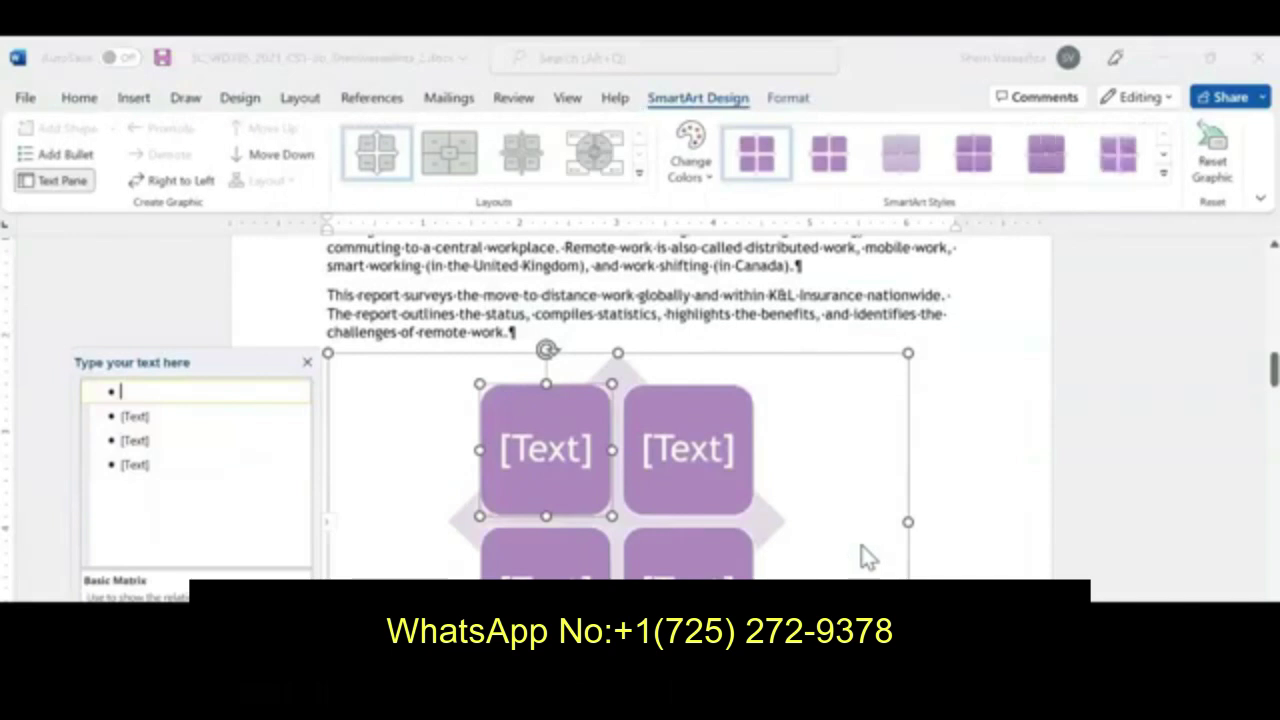
# Enter "Status" in the upper-left shape and "Statistics" in the upper-right shape of the Basic Matrix SmartArt
pyautogui.click(540, 450)
pyautogui.click(547, 451)
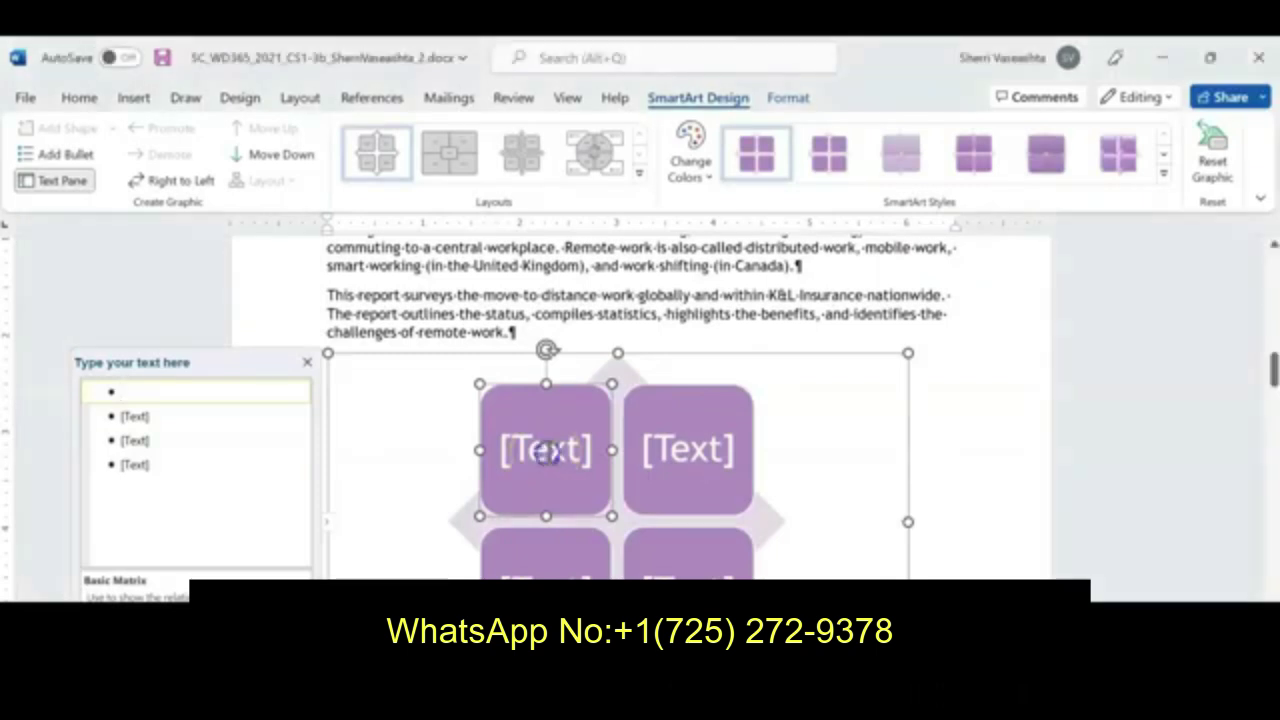
pyautogui.click(551, 452)
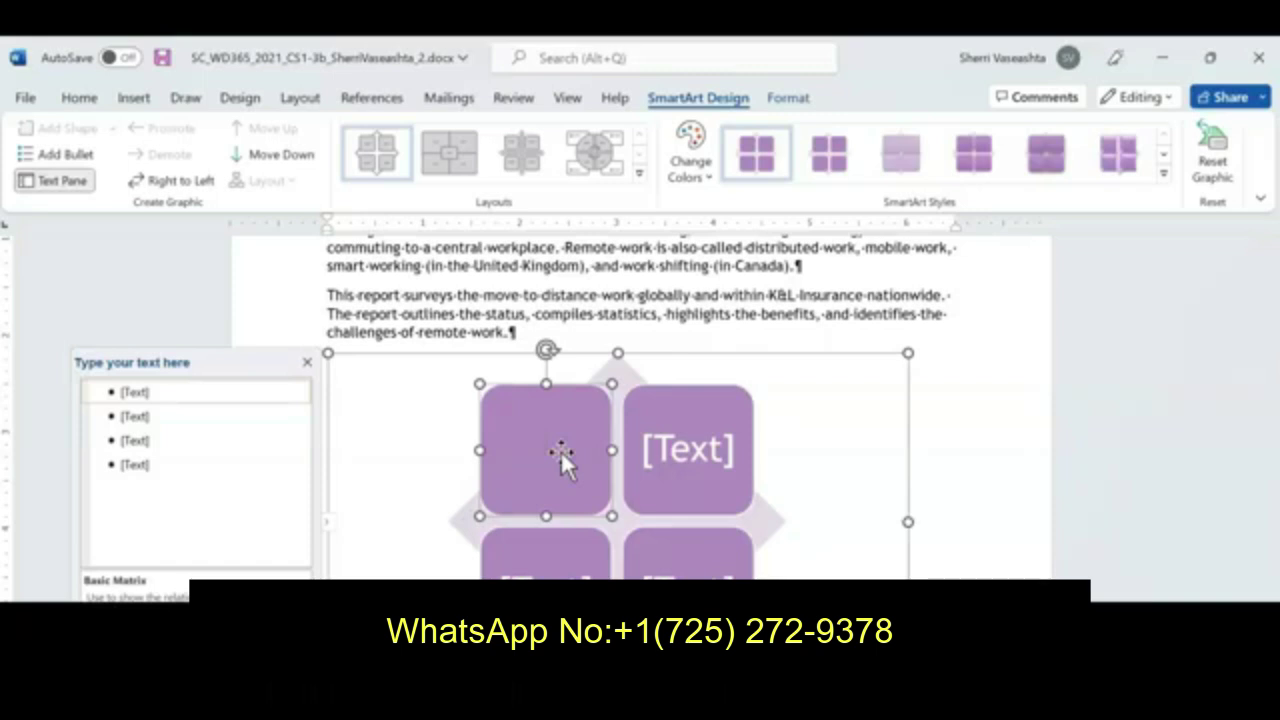
pyautogui.write('Status')
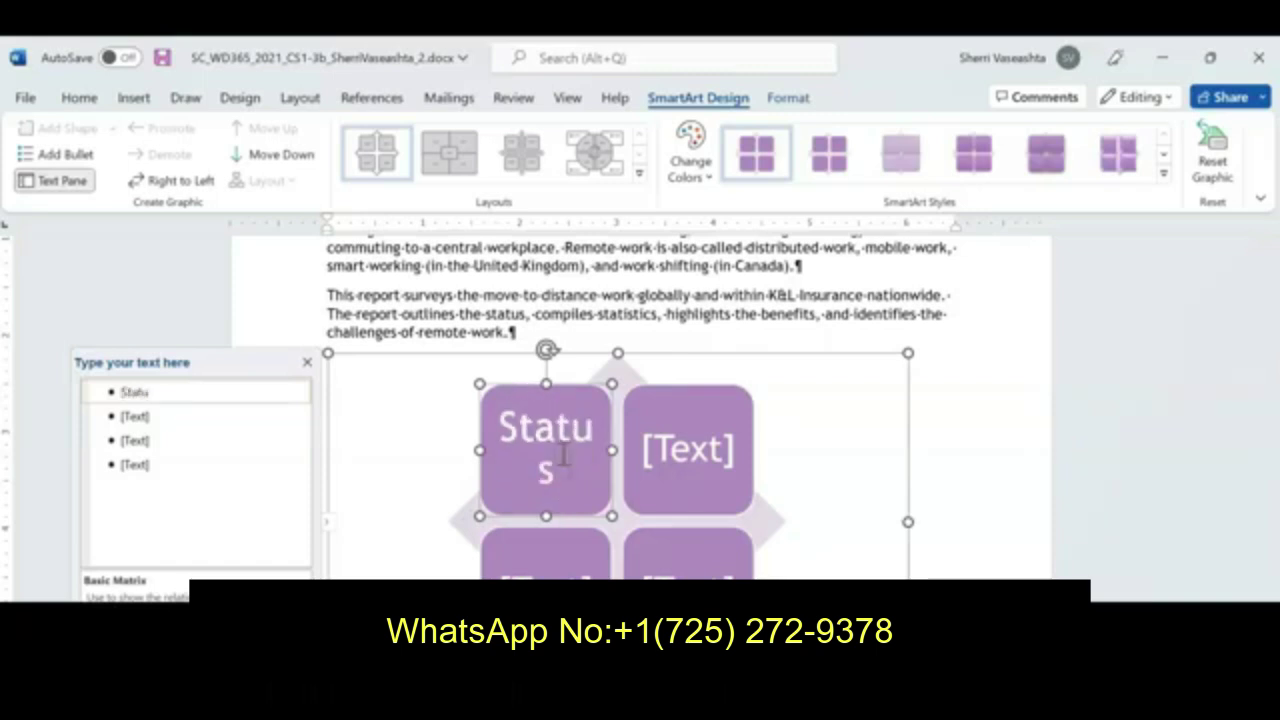
pyautogui.click(695, 452)
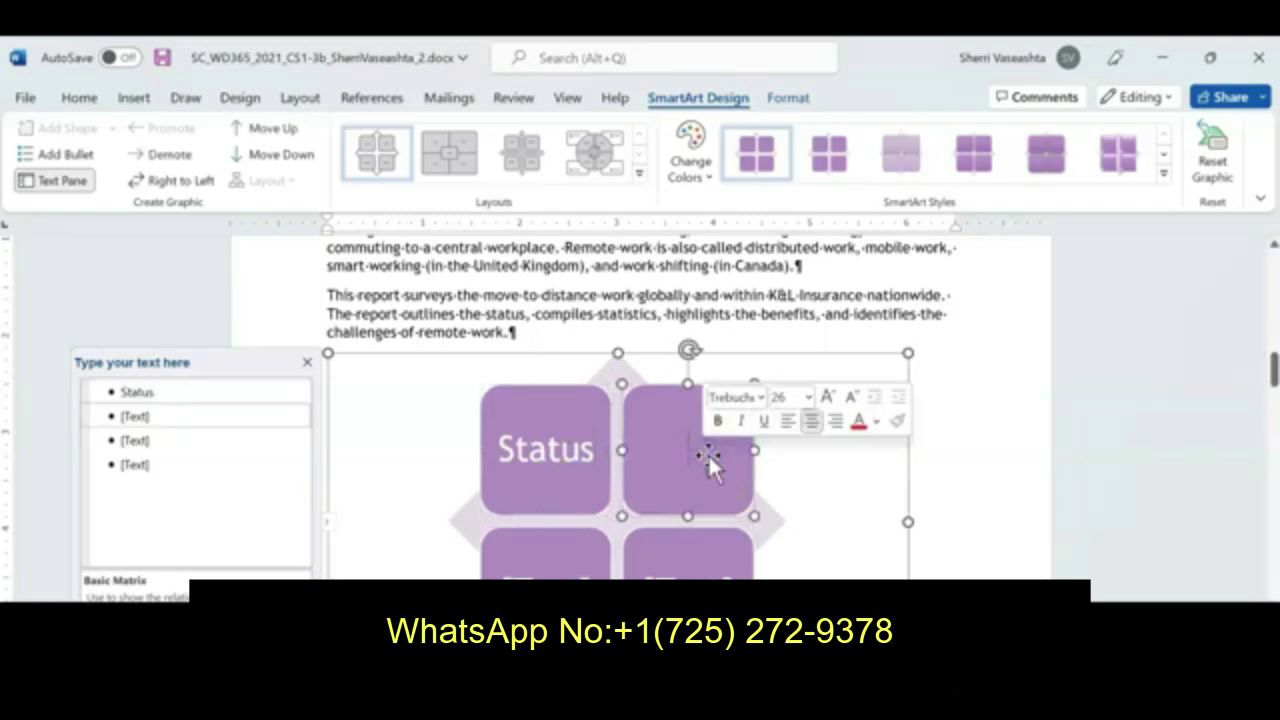
pyautogui.write('Stati')
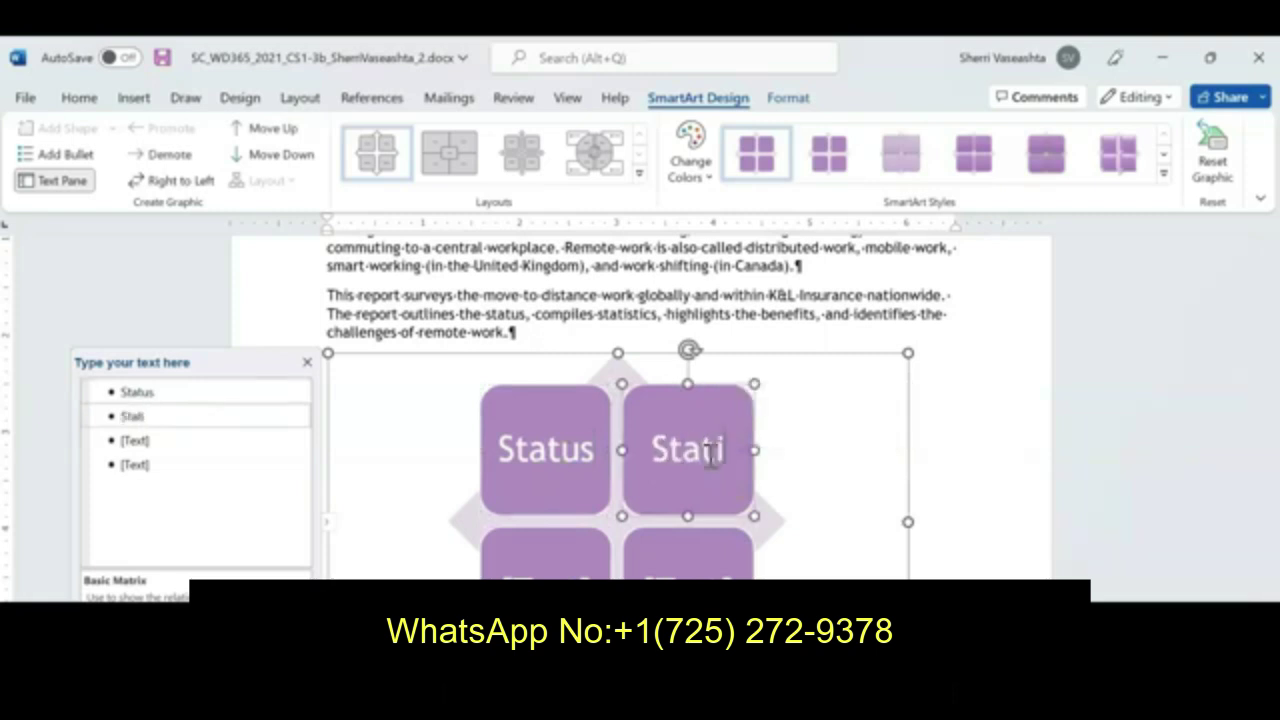
pyautogui.write('stics')
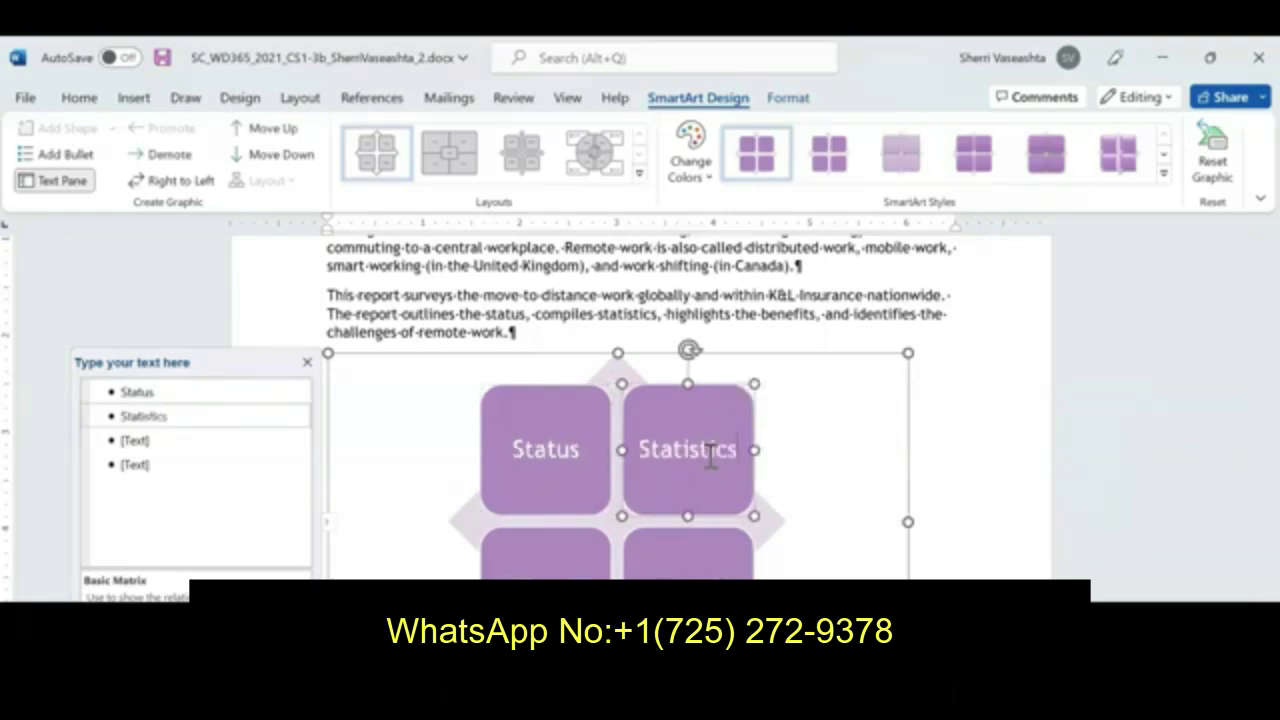
# Enter "Benefits" in the lower-left shape and "Challenges" in the lower-right shape of the SmartArt matrix
pyautogui.click(570, 568)
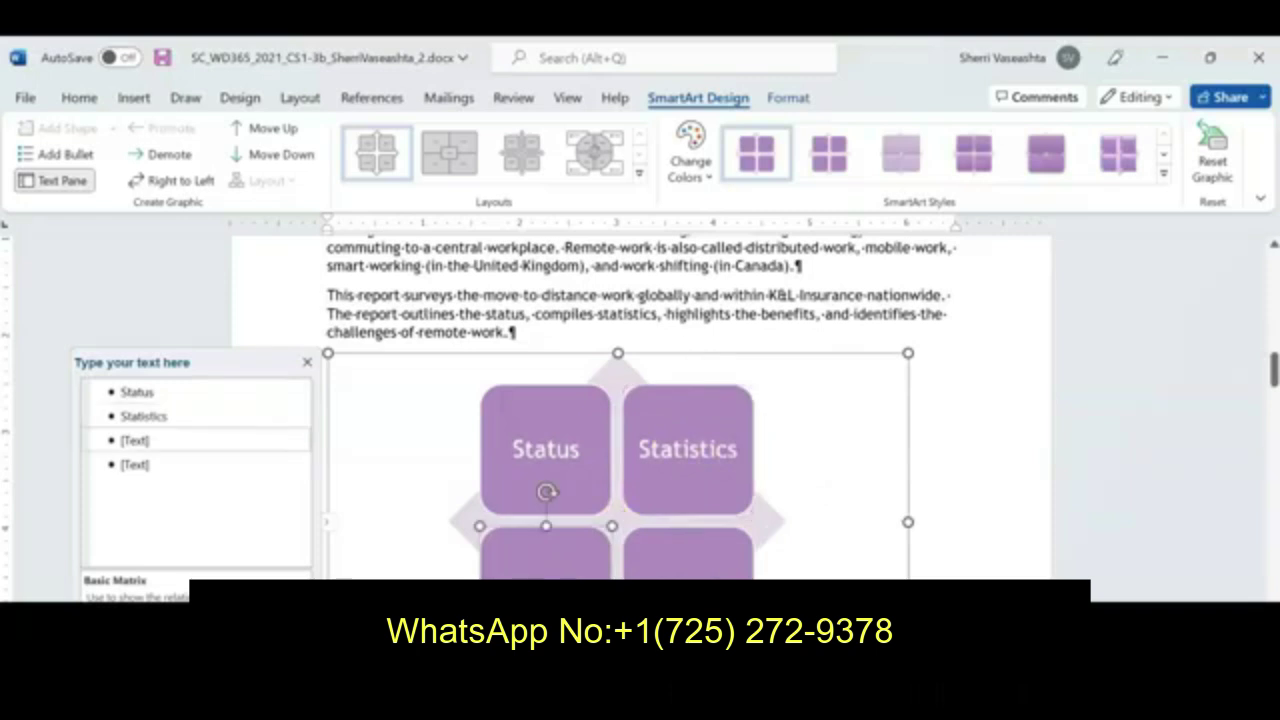
pyautogui.write('Be')
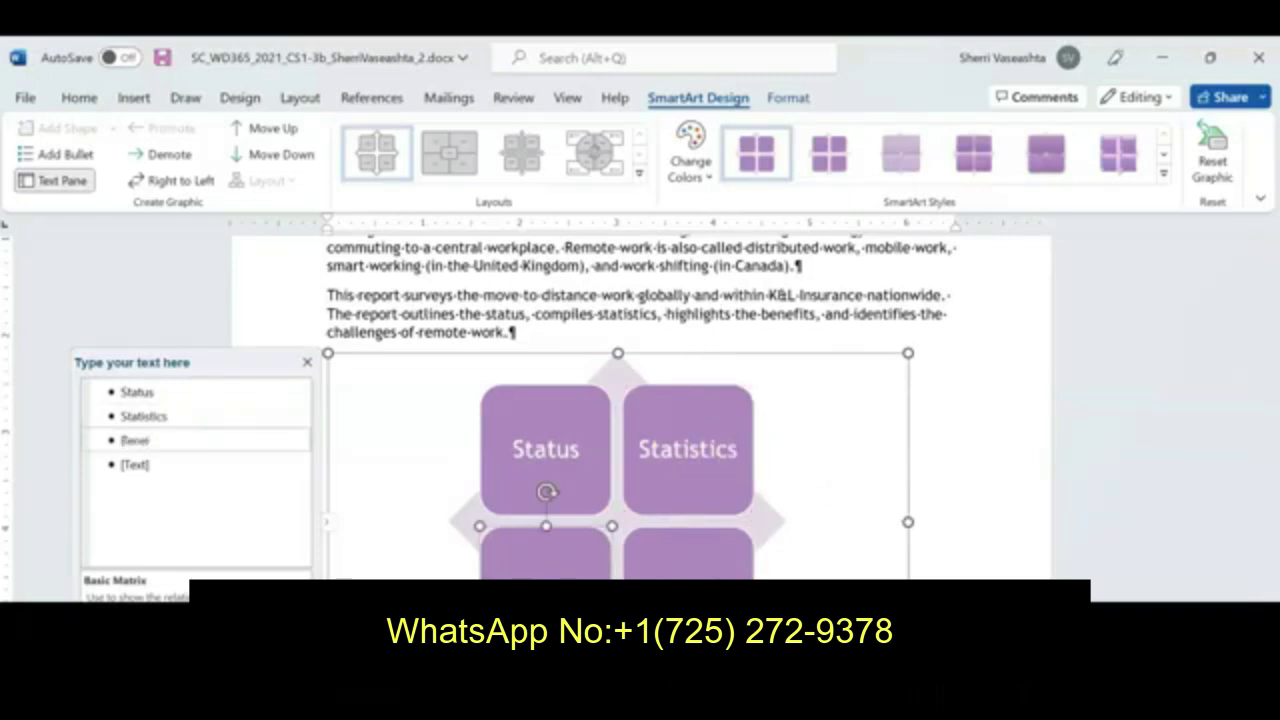
pyautogui.write('nefits')
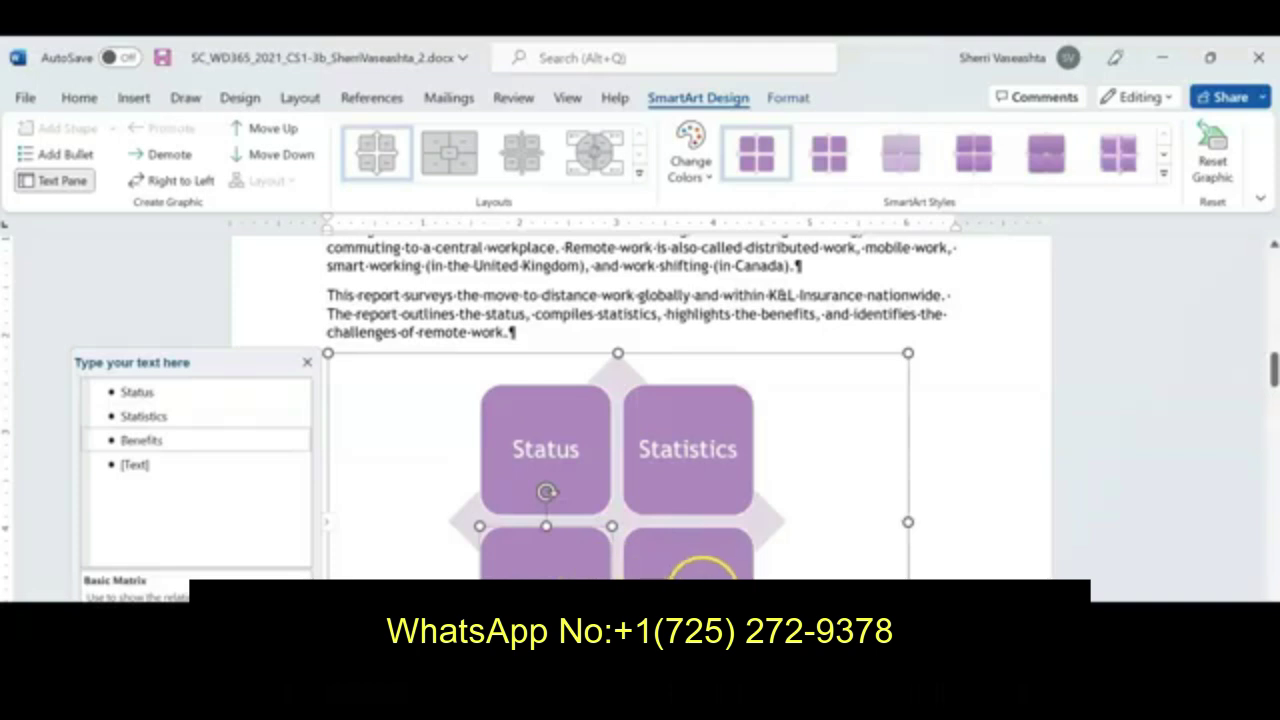
pyautogui.click(700, 563)
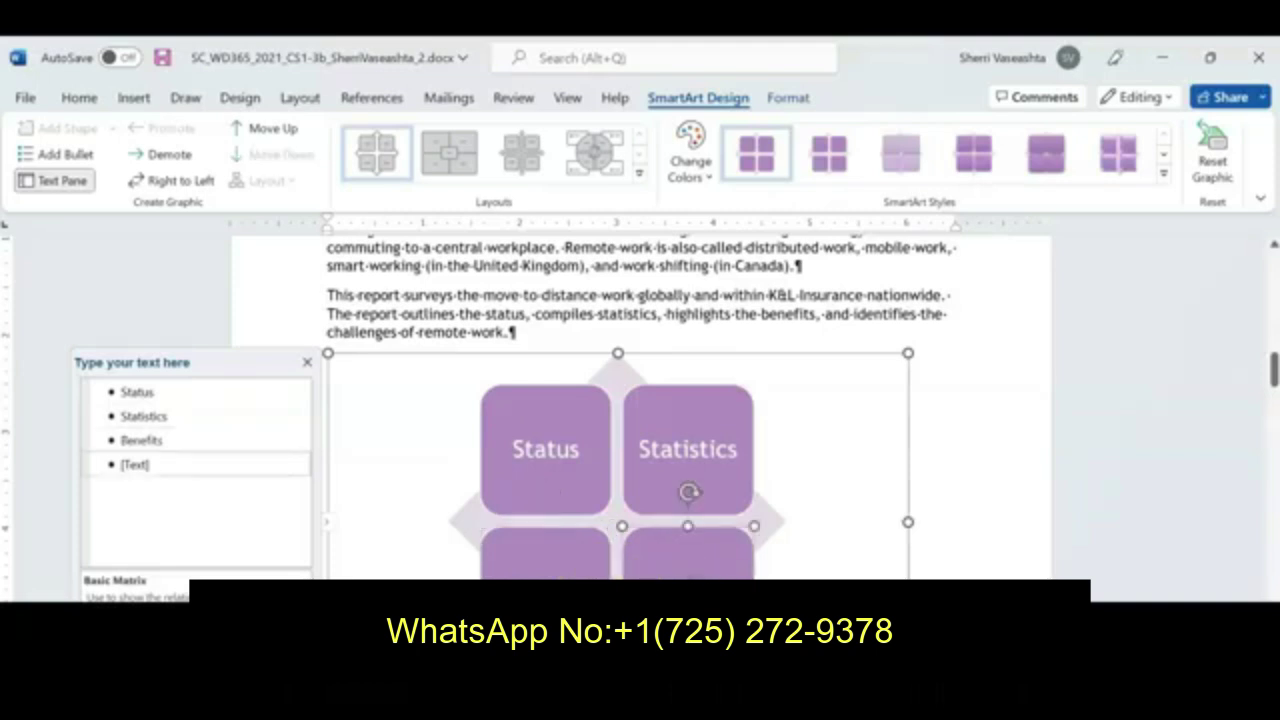
pyautogui.write('Challen')
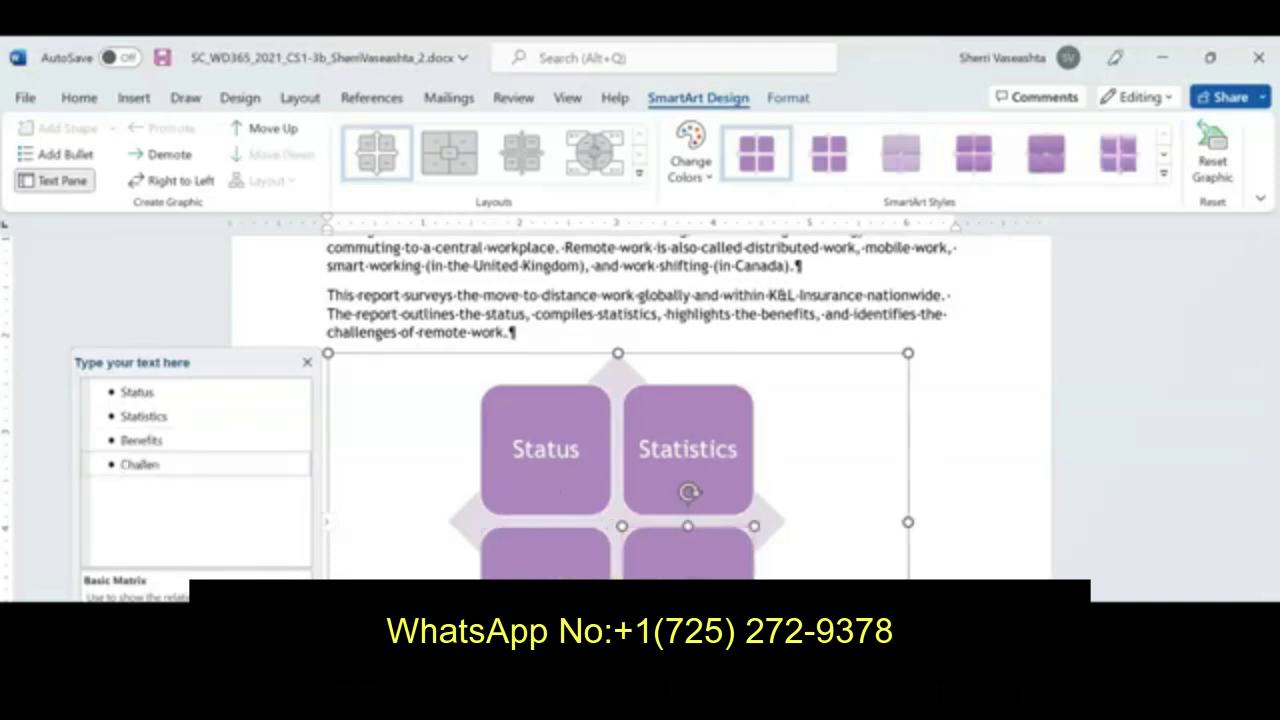
pyautogui.write('ges')
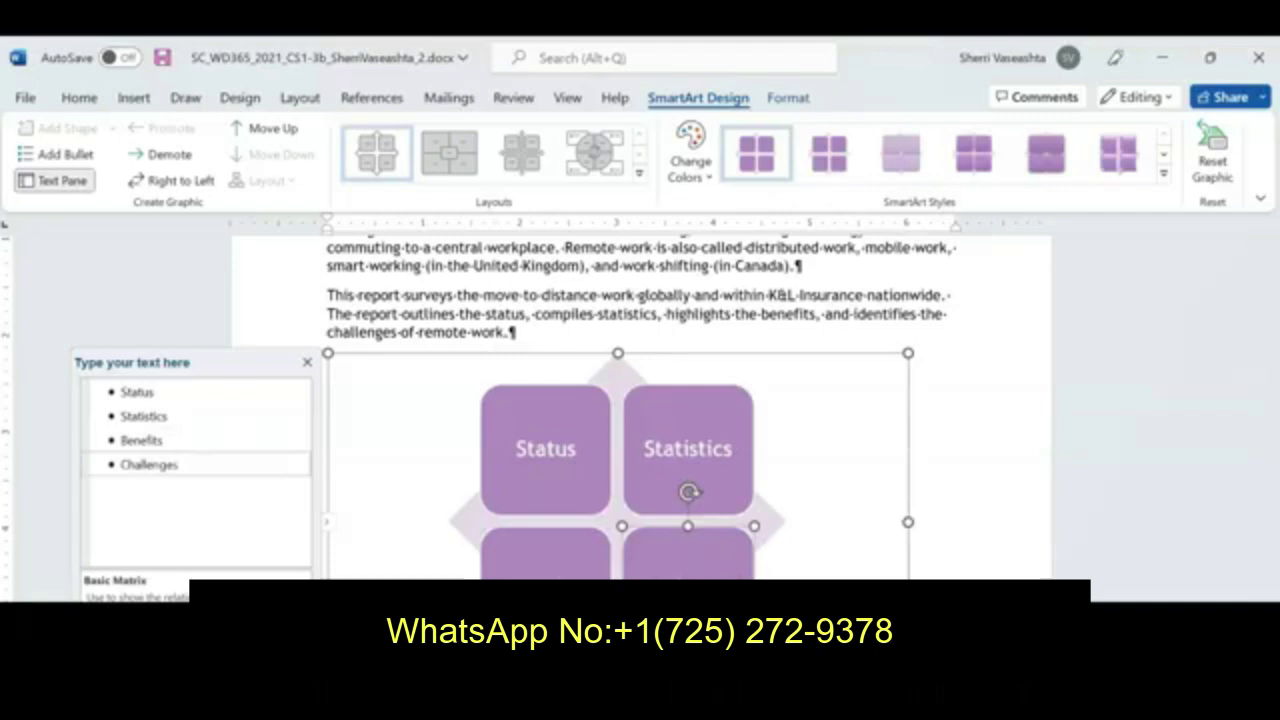
# Check the shape texts against project step 5, read step 6 on the SmartArt colors in the instructions document, and return to the report
pyautogui.moveTo(512, 667)
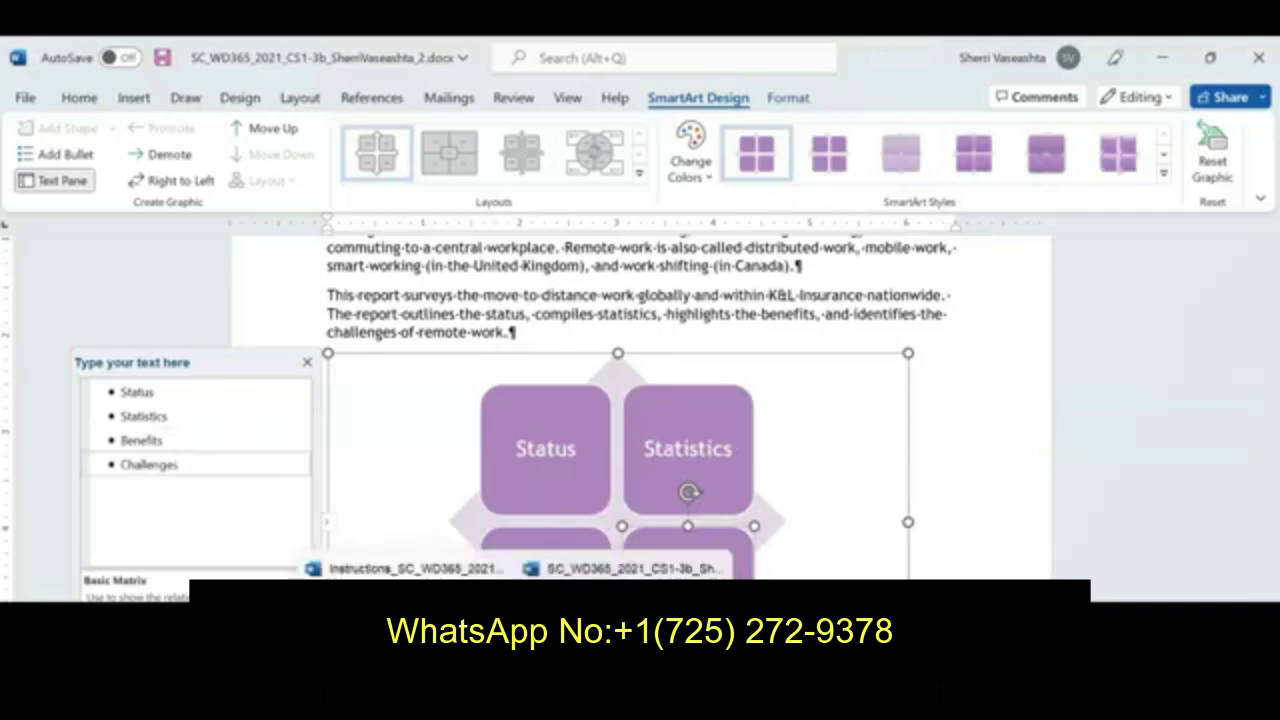
pyautogui.click(395, 568)
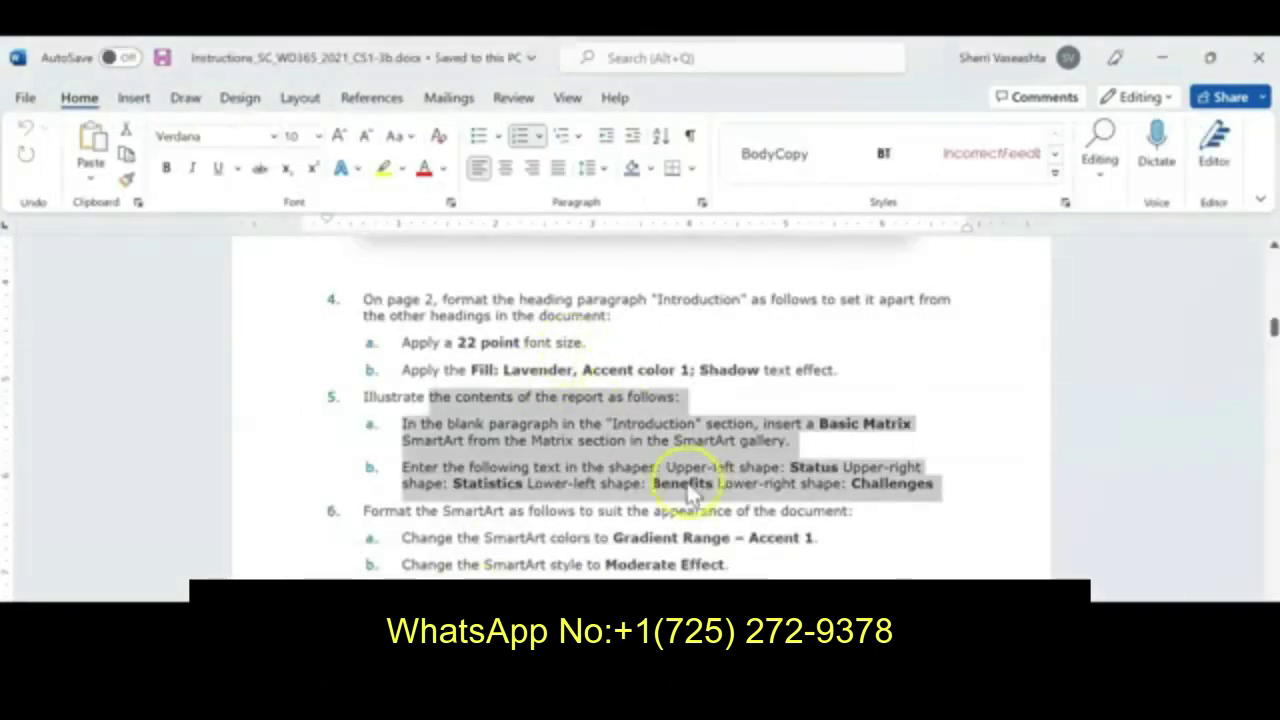
pyautogui.click(640, 487)
pyautogui.click(812, 468)
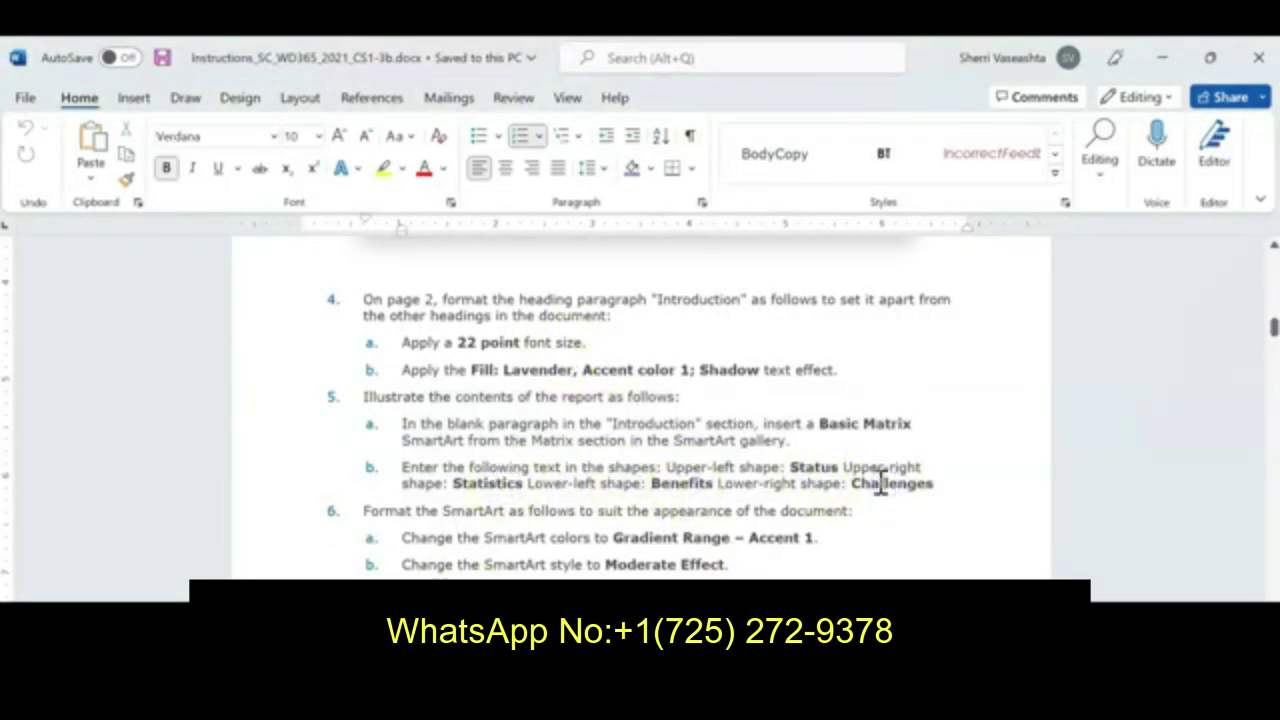
pyautogui.click(477, 512)
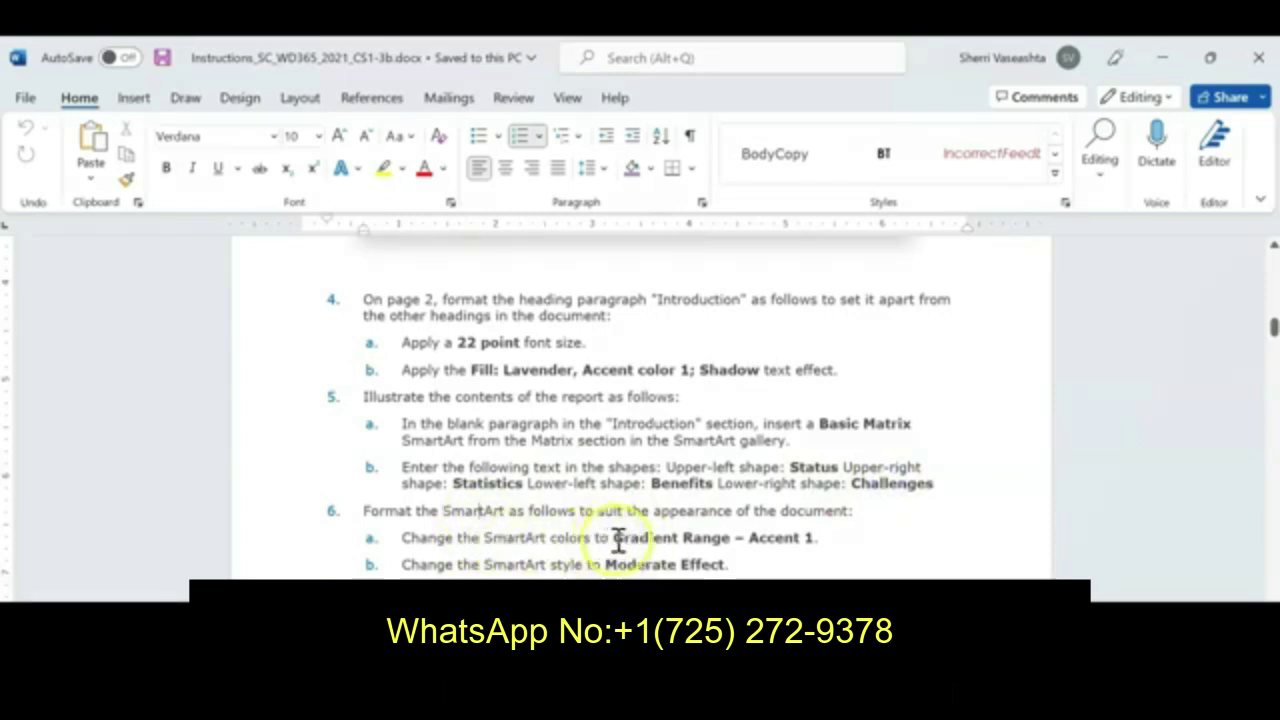
pyautogui.moveTo(612, 541); pyautogui.dragTo(814, 538)
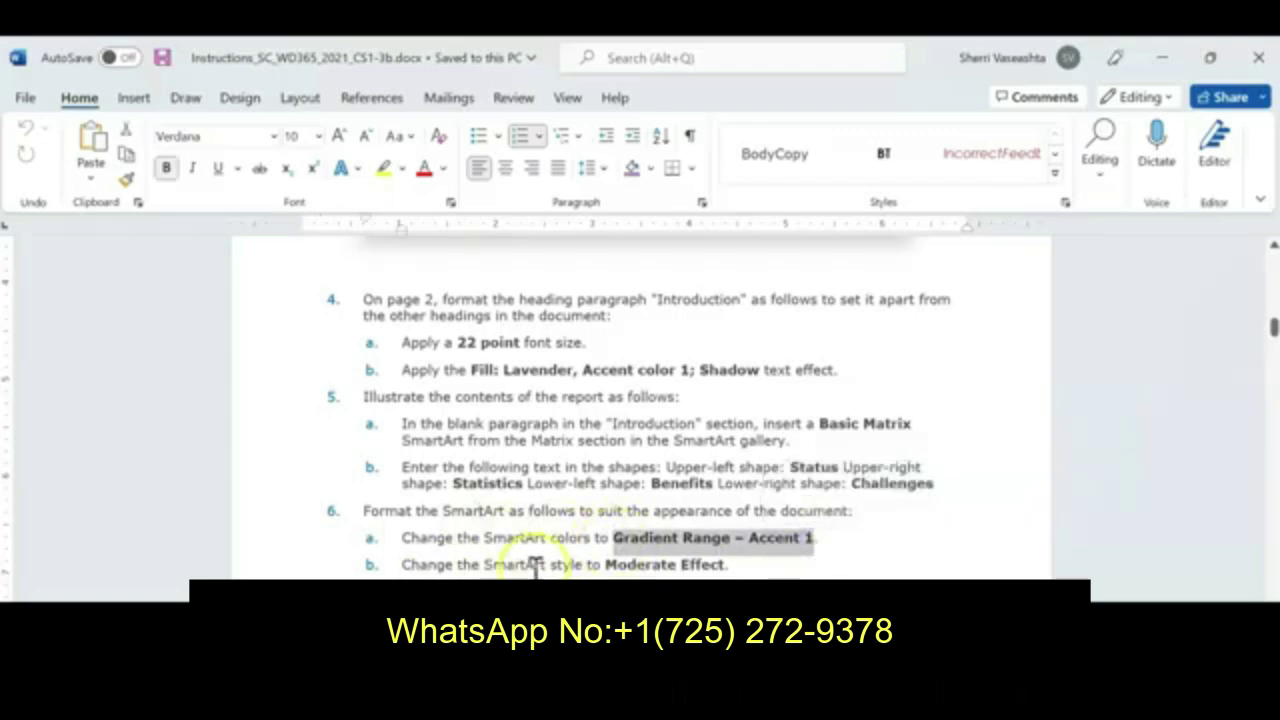
pyautogui.moveTo(524, 692)
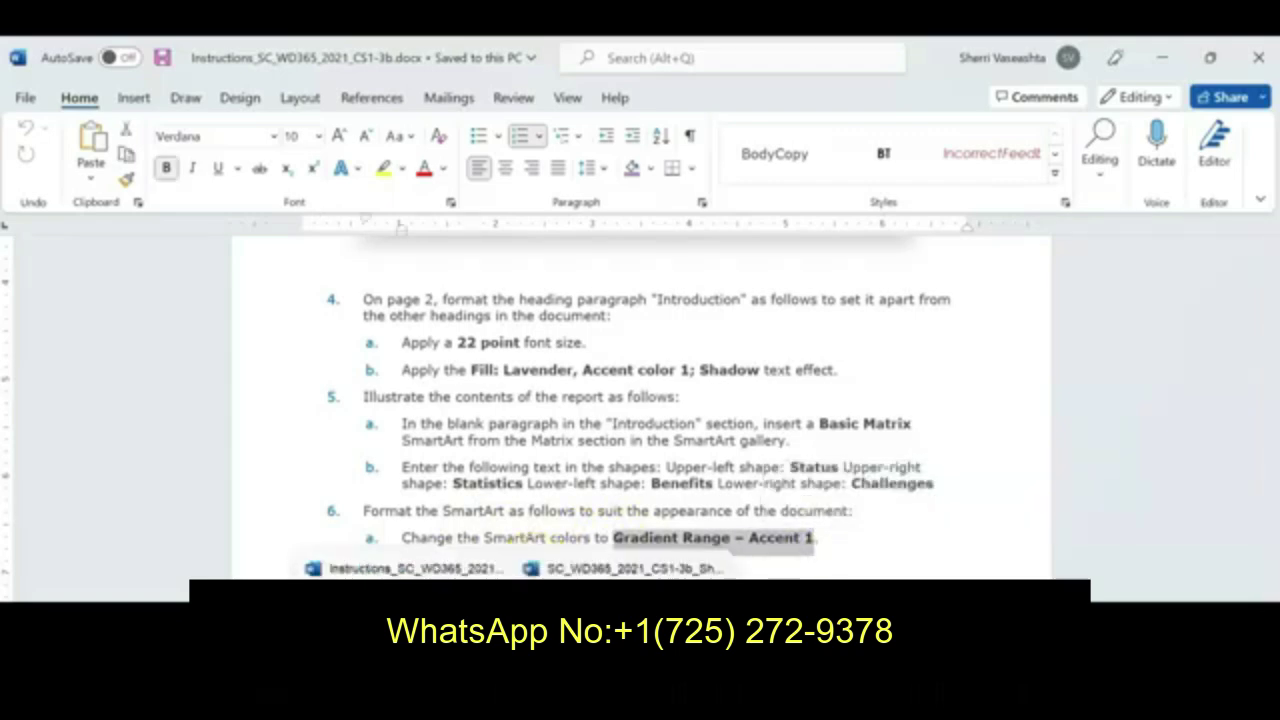
pyautogui.click(632, 569)
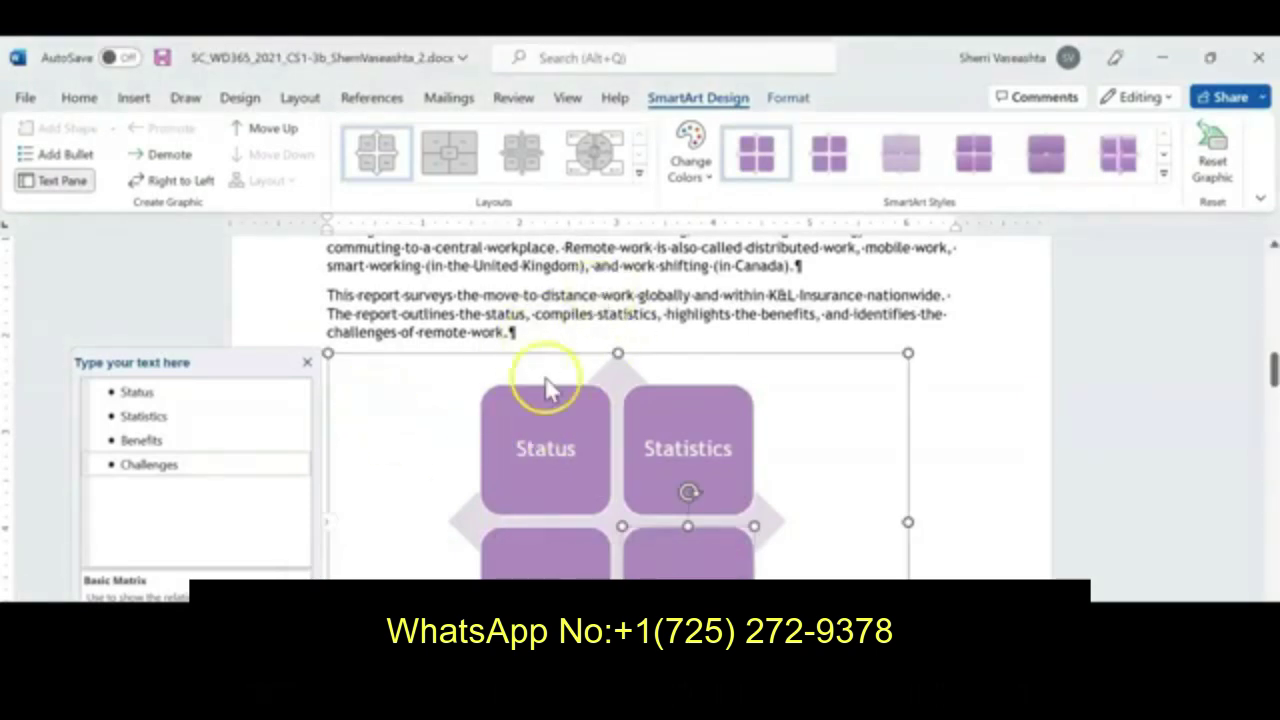
# Hide the SmartArt text pane and change the graphic's colors to Gradient Range – Accent 1
pyautogui.click(307, 362)
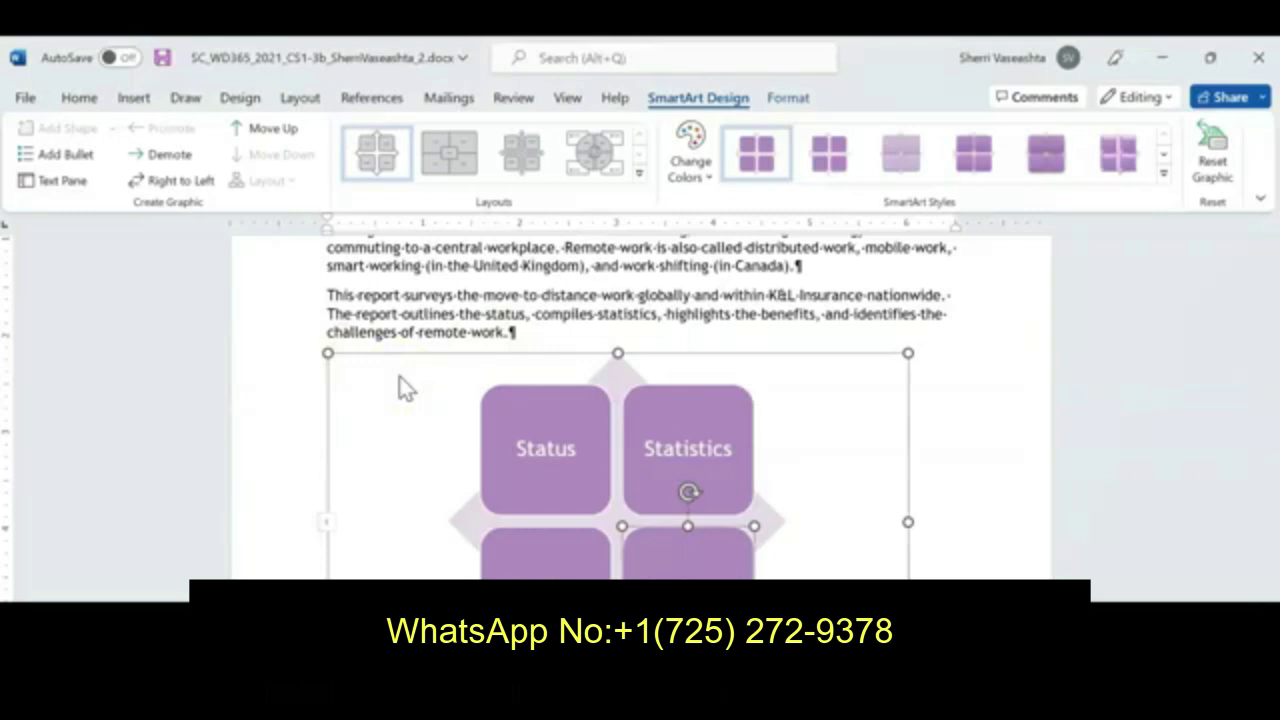
pyautogui.click(704, 183)
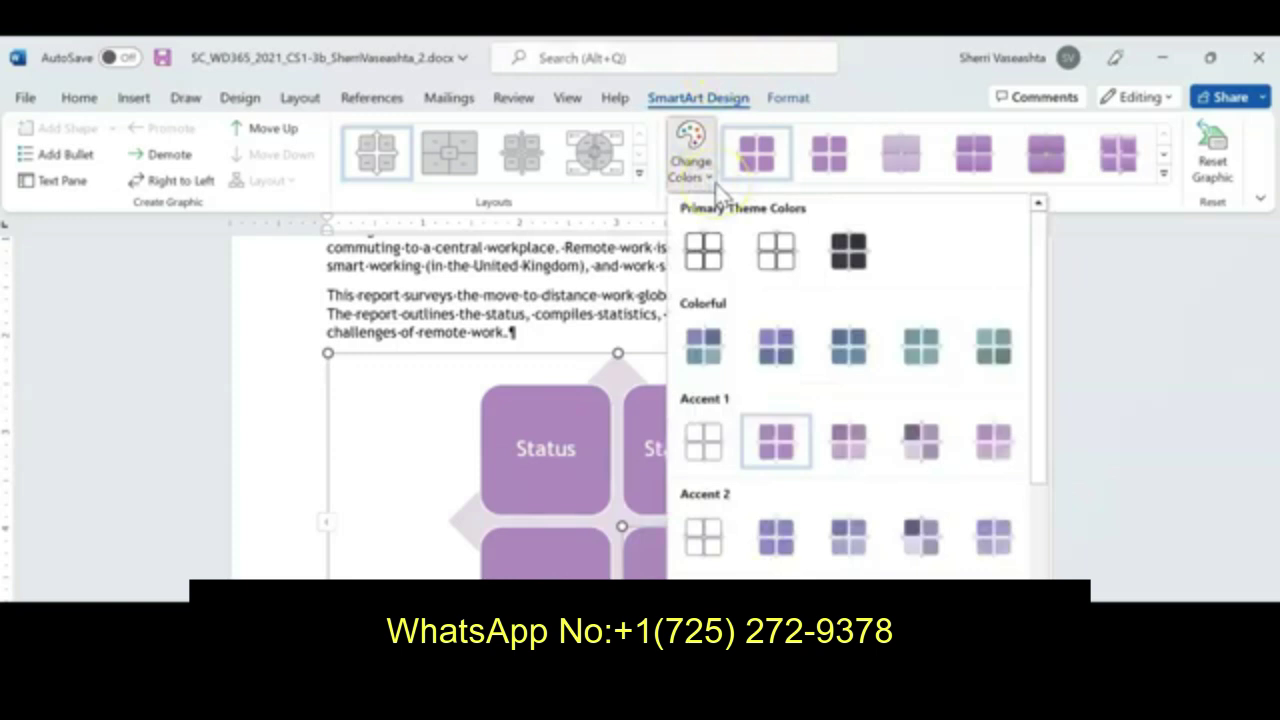
pyautogui.click(1036, 463)
pyautogui.moveTo(1036, 463); pyautogui.dragTo(1036, 605)
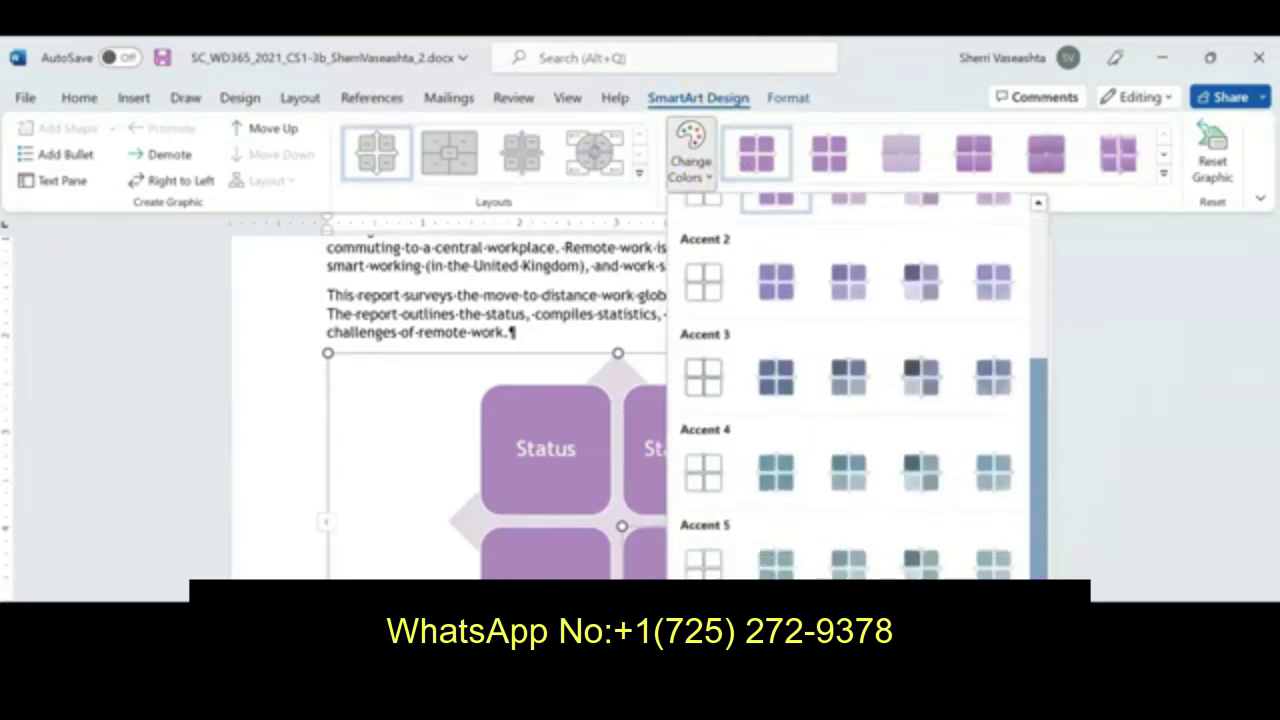
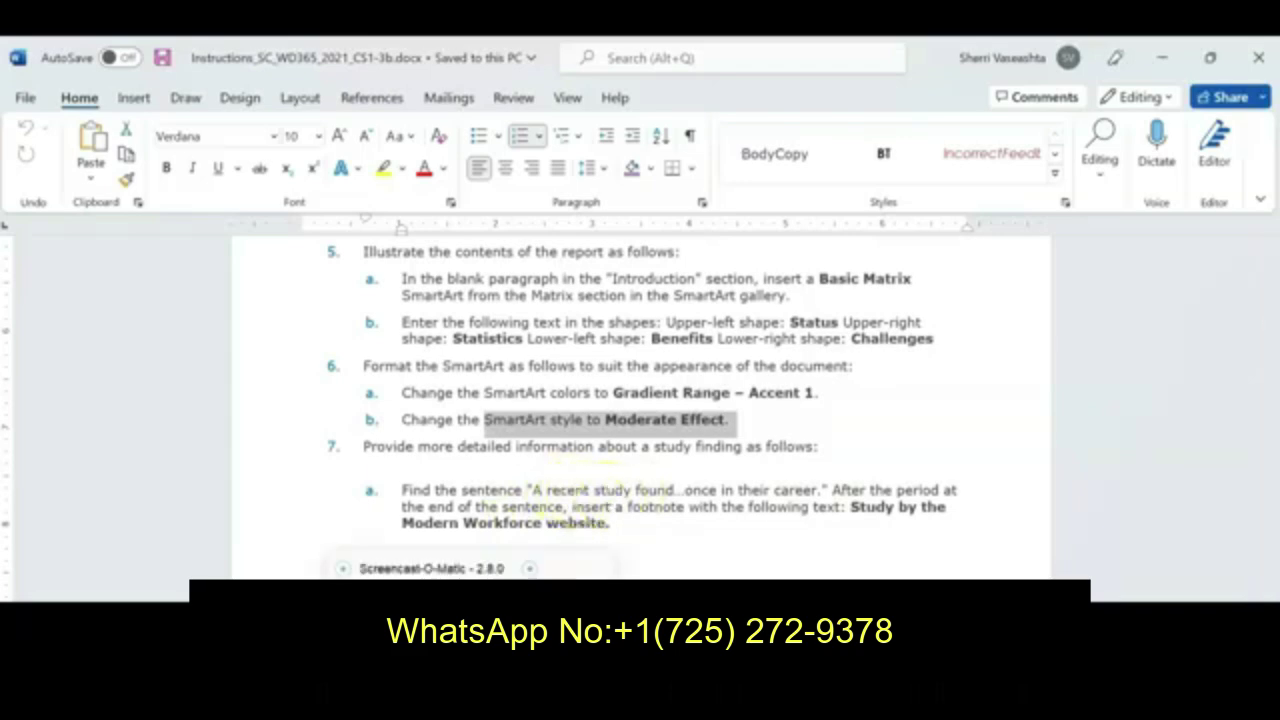
# Return to the report and locate the sentence beginning "A recent study found" in the Status of Remote Work section
pyautogui.click(614, 568)
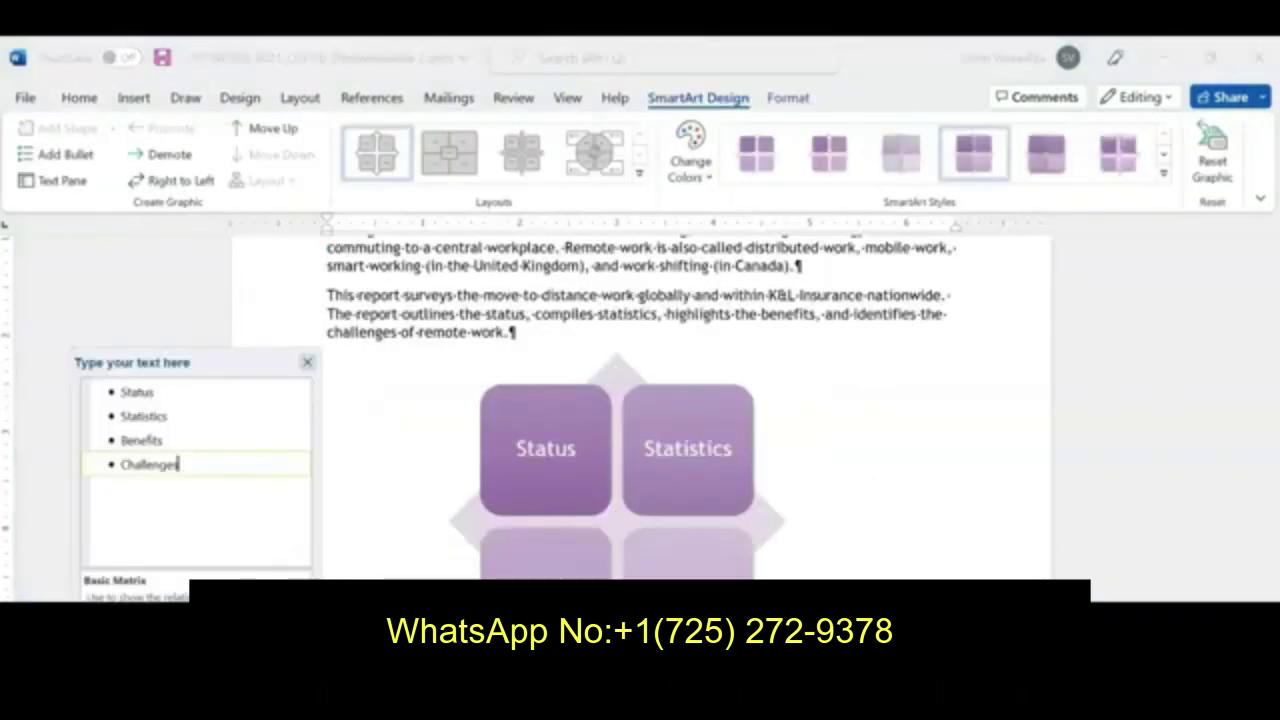
pyautogui.click(535, 495)
pyautogui.scroll(2, 428, 456)
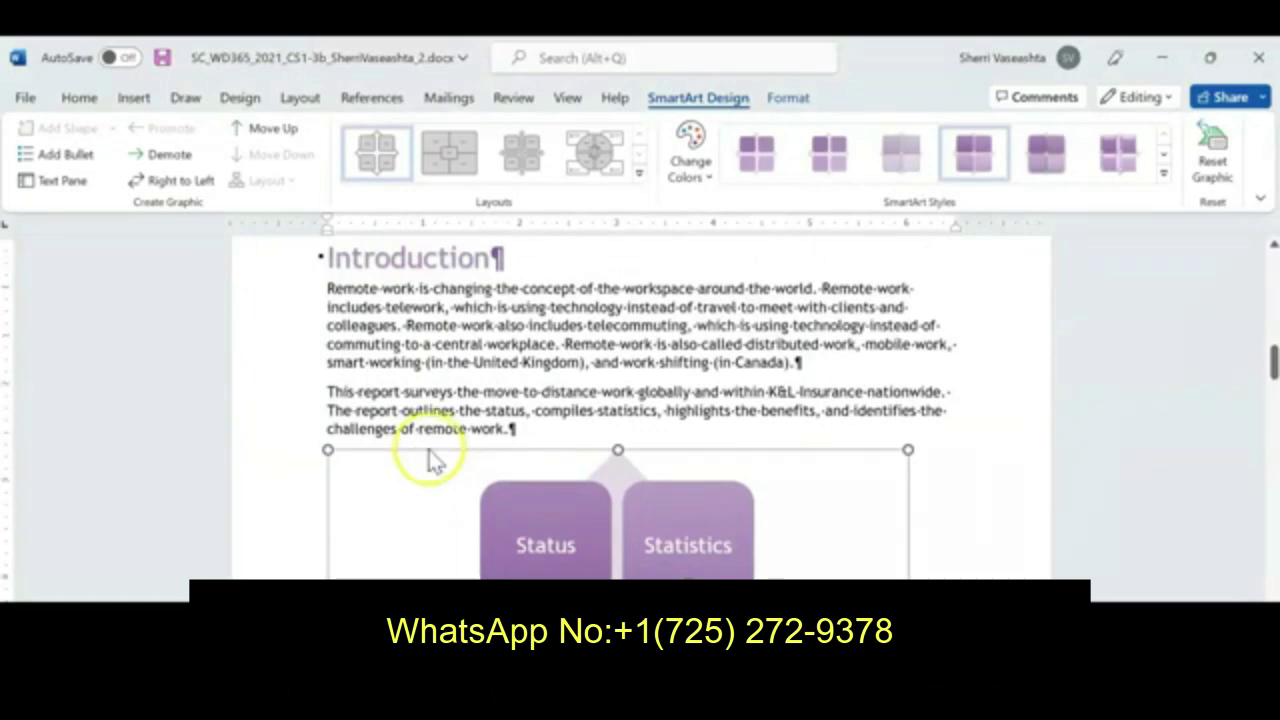
pyautogui.scroll(-7, 428, 458)
pyautogui.scroll(-1, 428, 463)
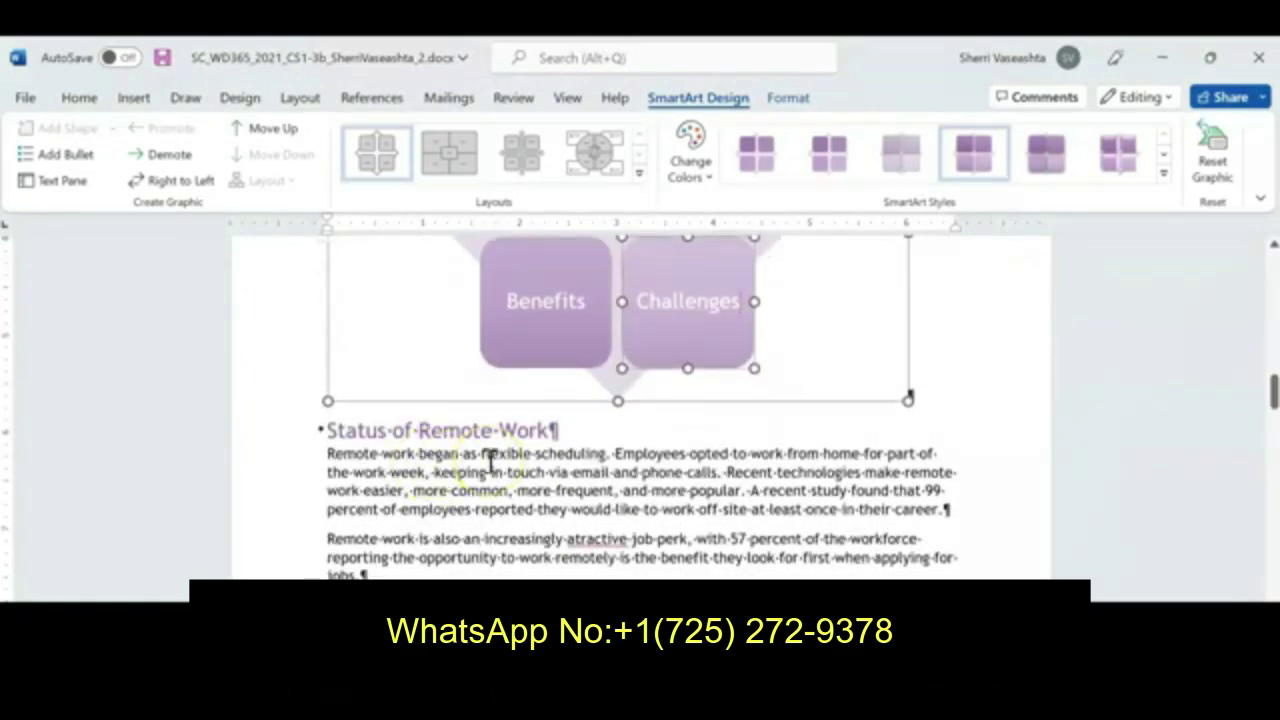
pyautogui.click(757, 491)
pyautogui.moveTo(757, 491); pyautogui.dragTo(813, 509)
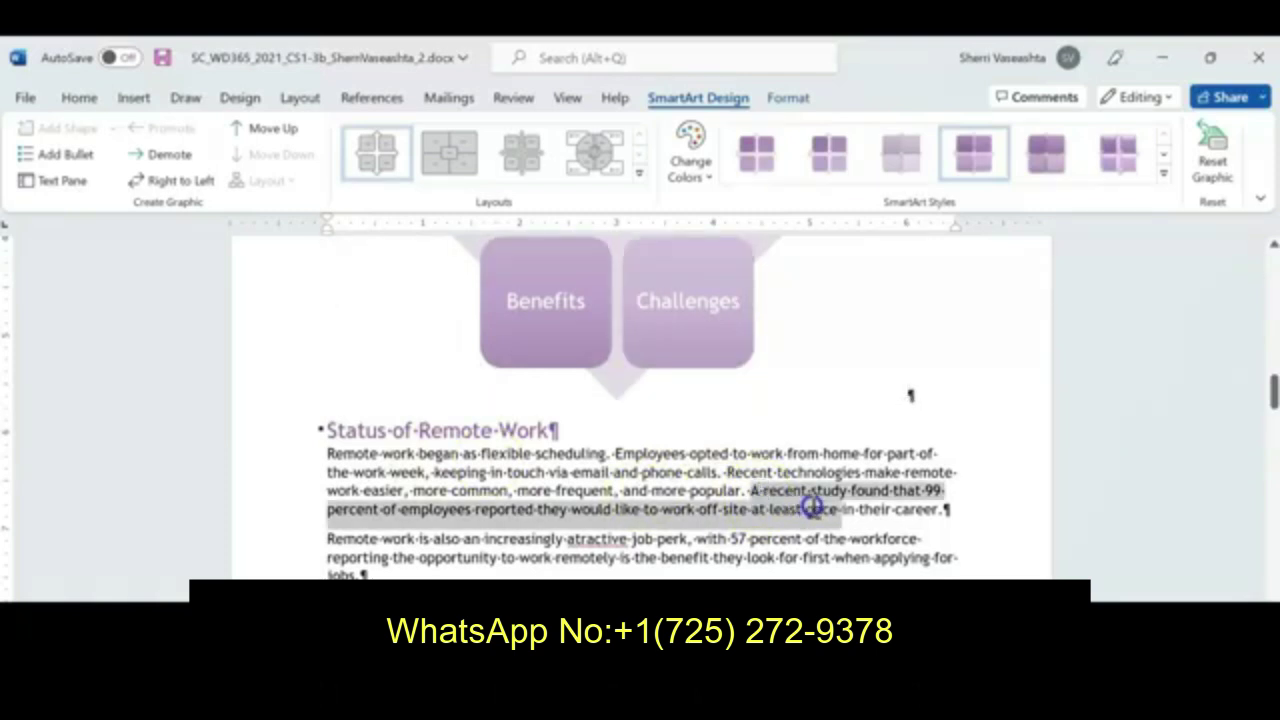
# Reread project step 7 about the footnote in the instructions document, and return to the report
pyautogui.moveTo(518, 682)
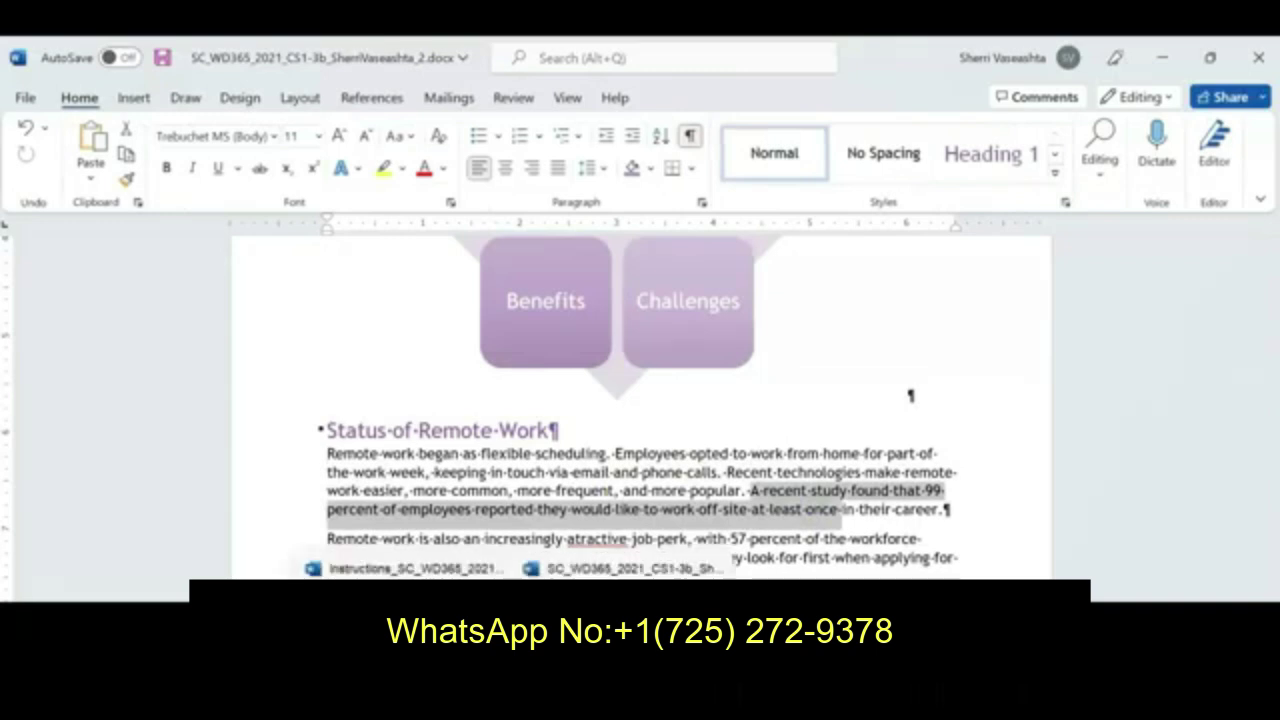
pyautogui.click(415, 568)
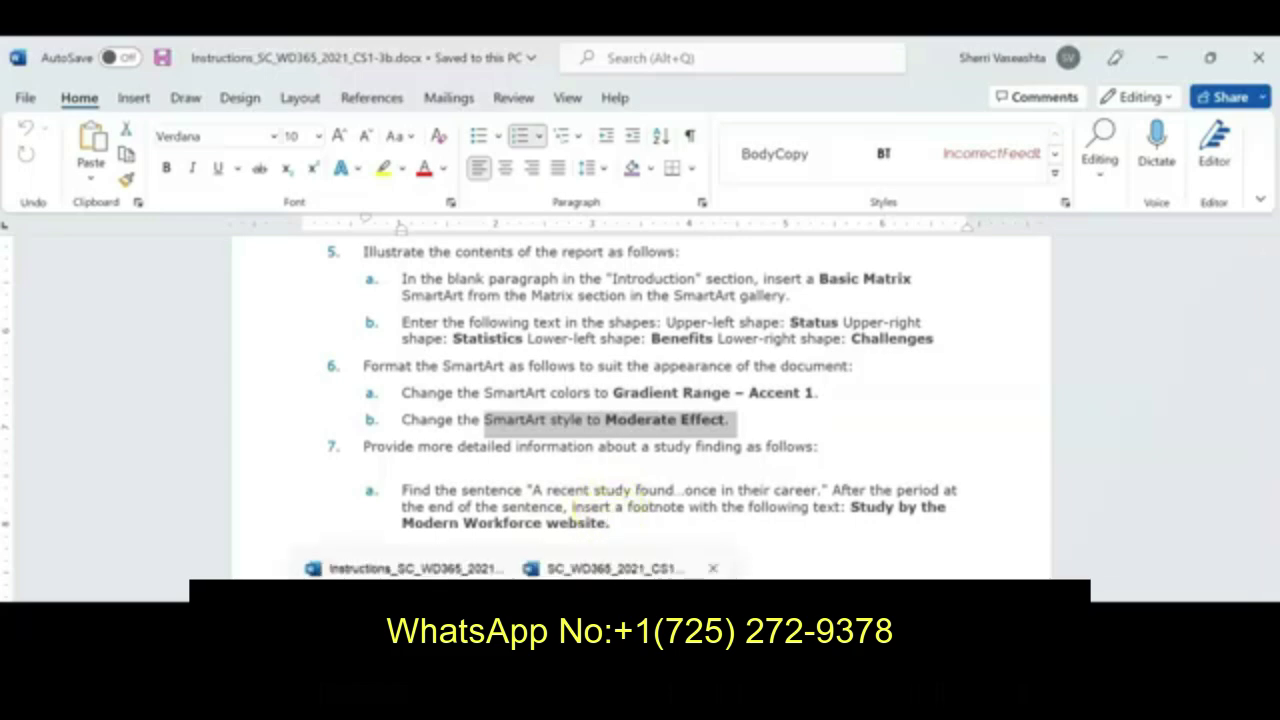
pyautogui.click(620, 569)
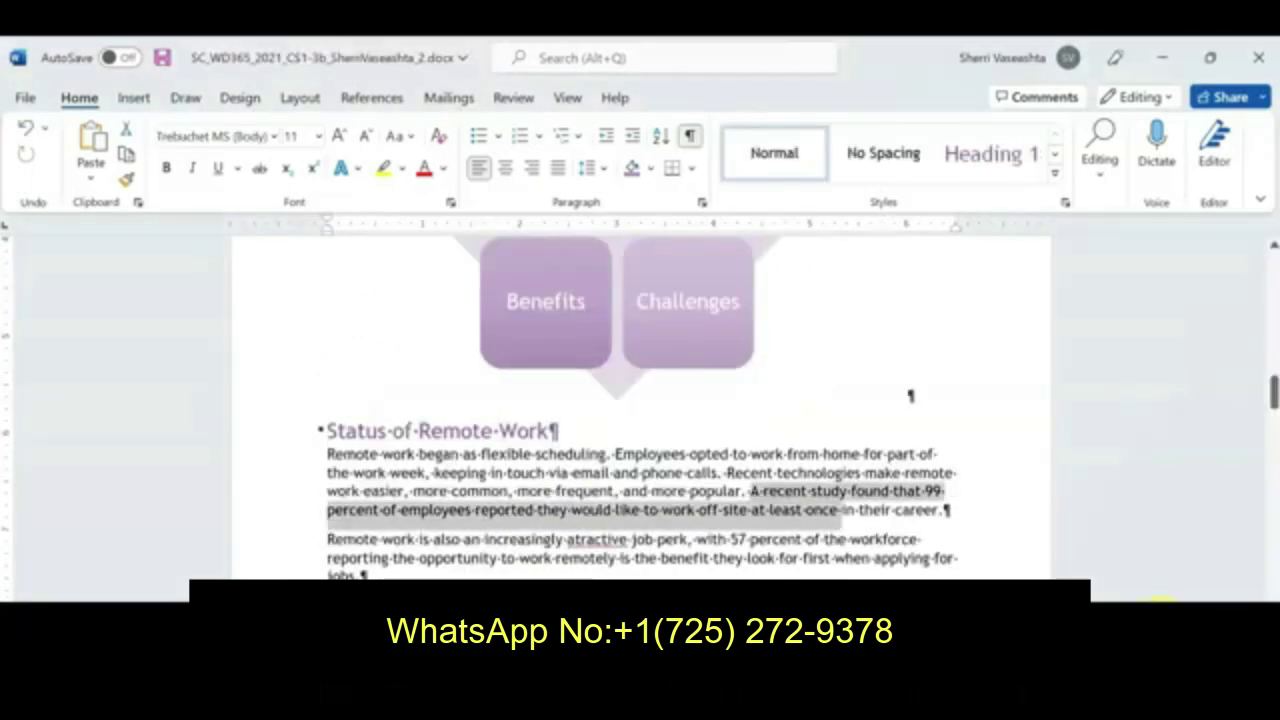
# Insert a footnote after the period of the sentence ending "at least once in their career." in the Status of Remote Work section
pyautogui.click(946, 512)
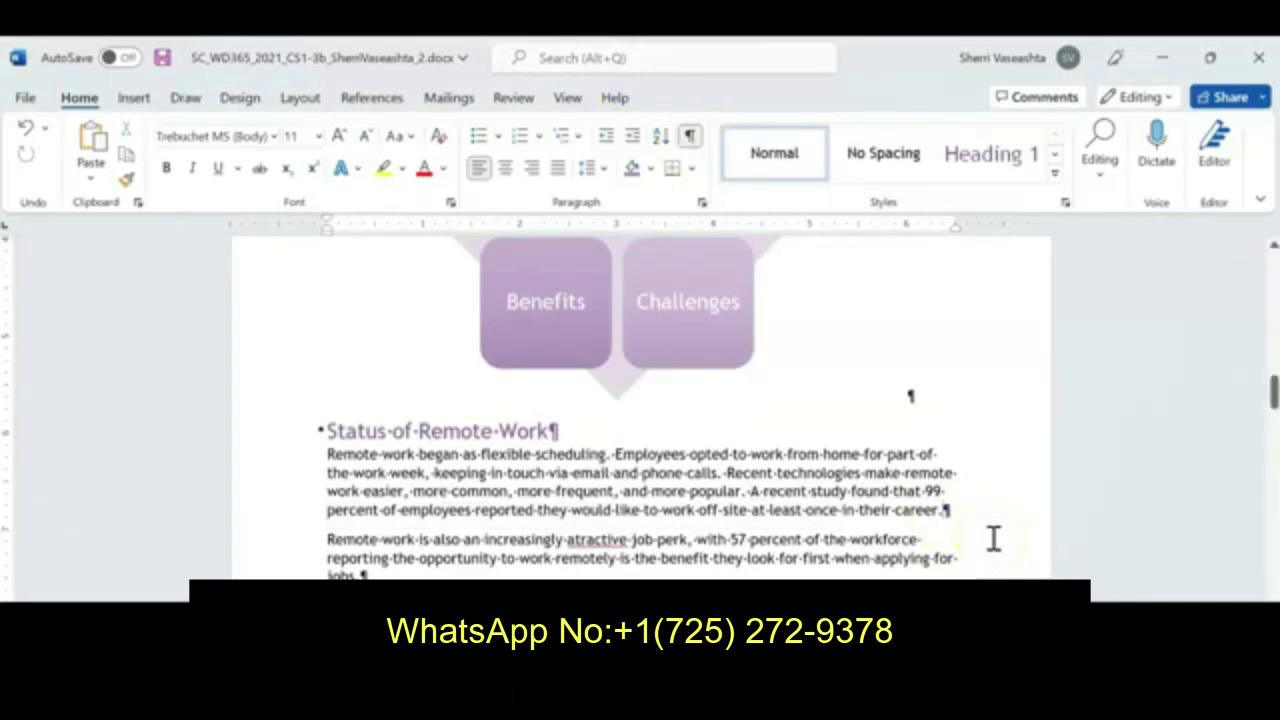
pyautogui.click(1062, 541)
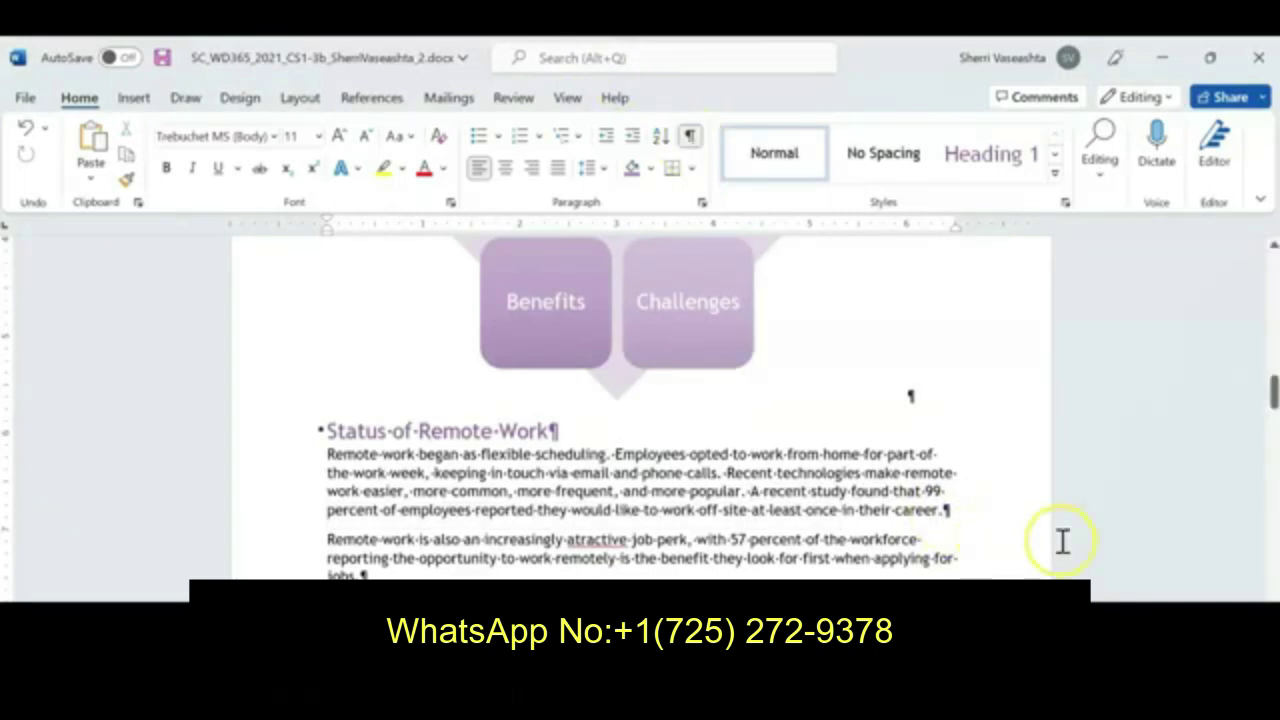
pyautogui.click(362, 98)
pyautogui.click(373, 106)
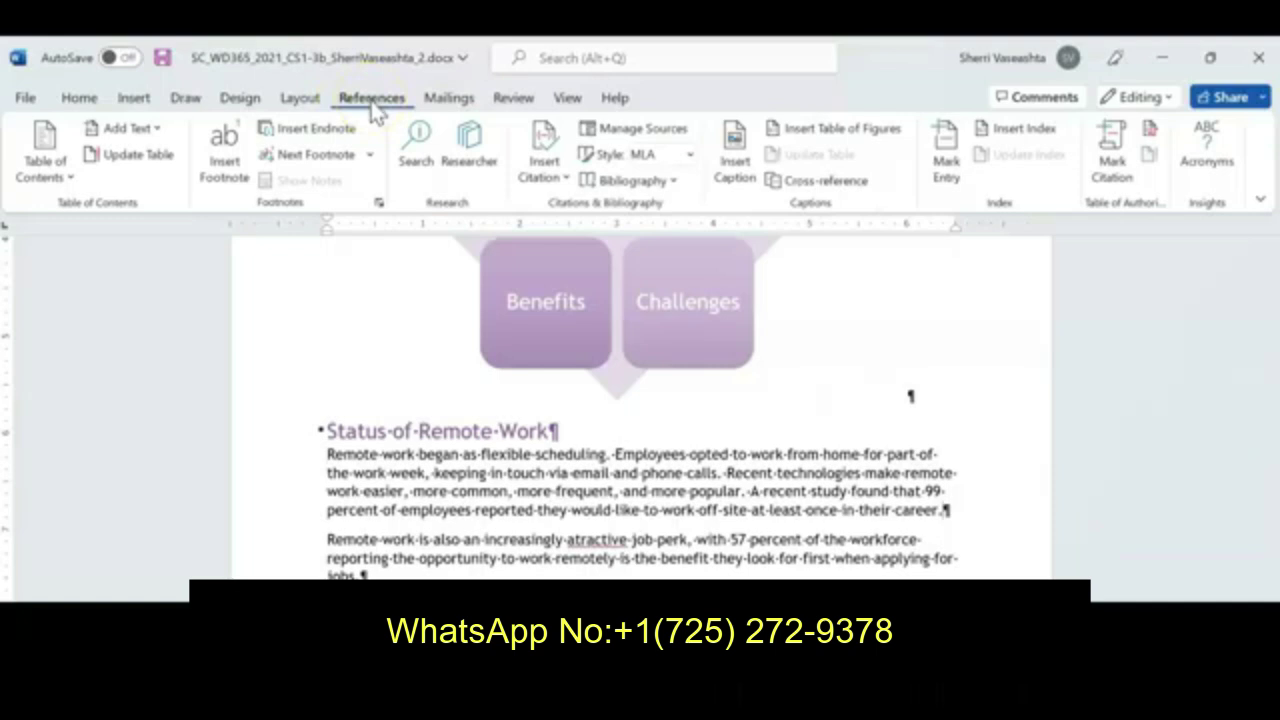
pyautogui.click(226, 166)
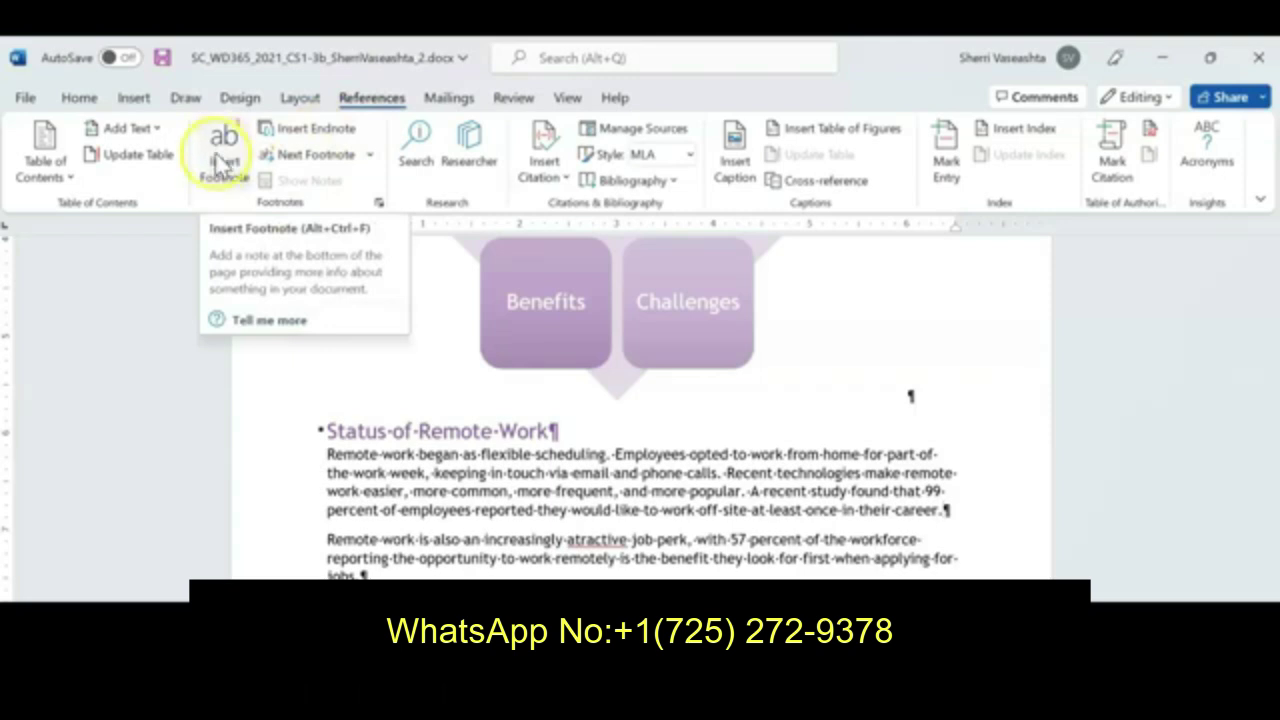
pyautogui.click(223, 163)
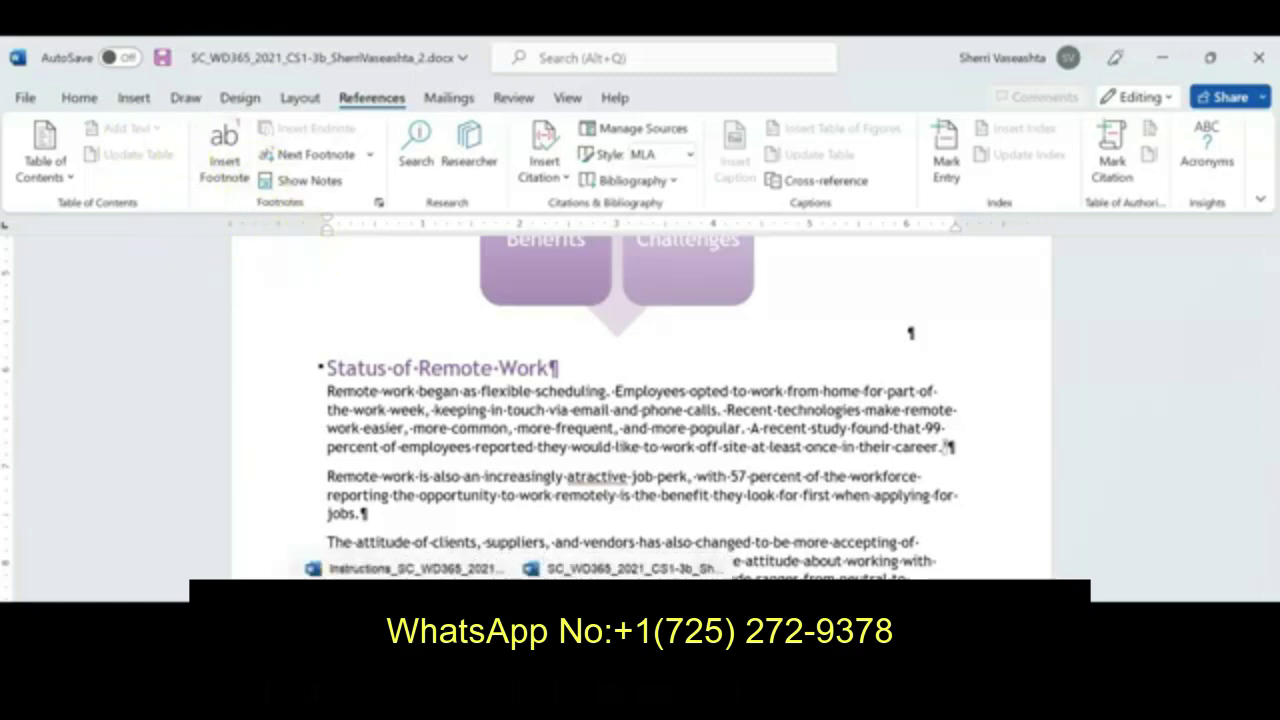
# Read project step 8 about the quotation text box in the instructions document, and return to the report
pyautogui.click(517, 690)
pyautogui.click(470, 570)
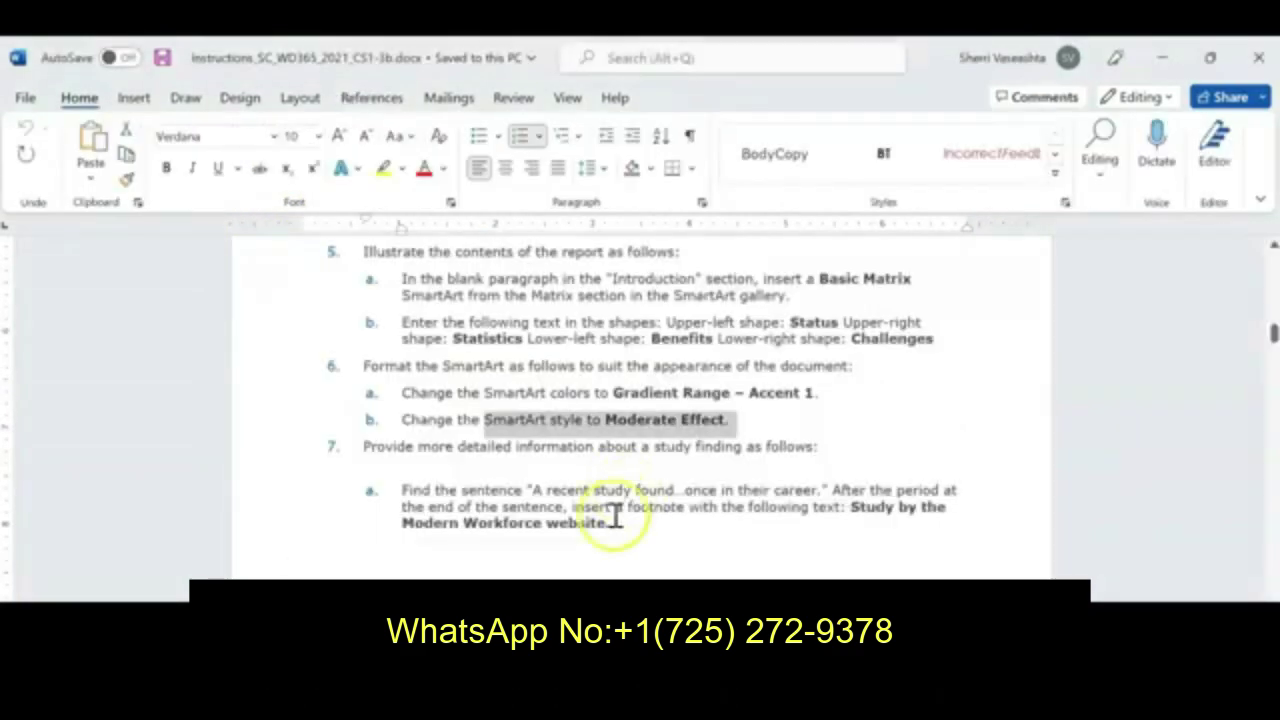
pyautogui.scroll(-4, 630, 515)
pyautogui.scroll(-3, 627, 515)
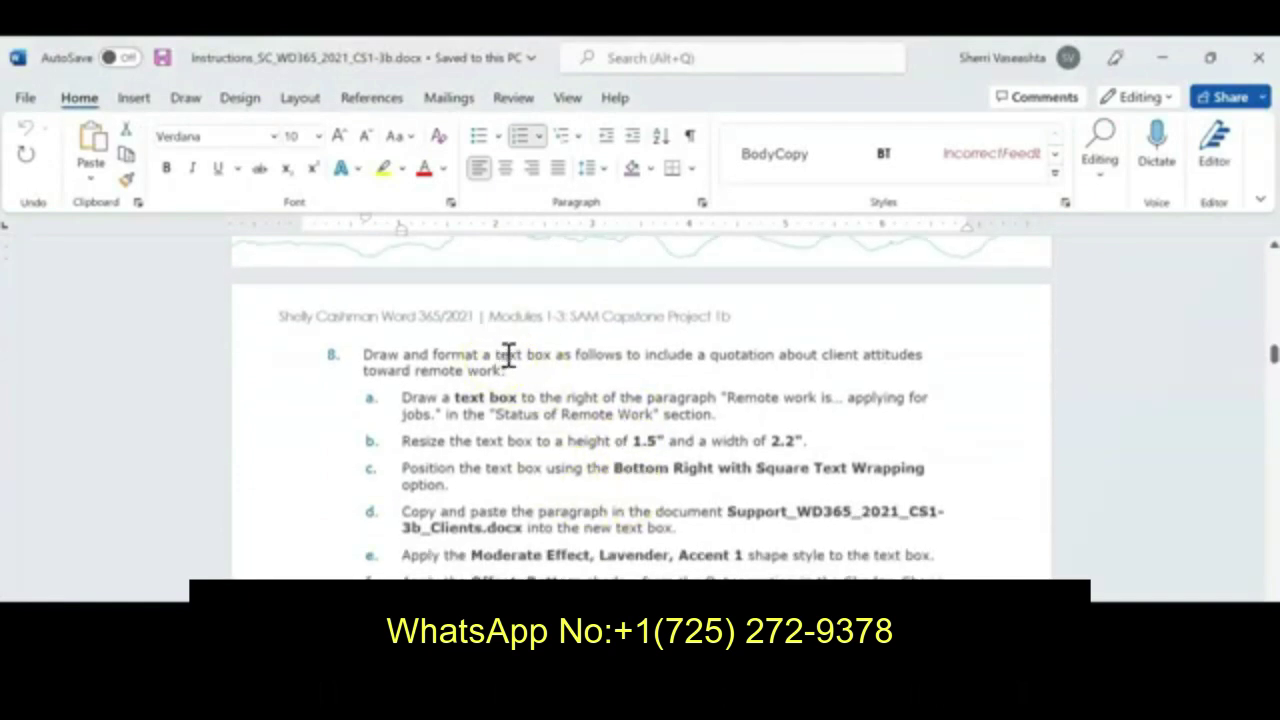
pyautogui.click(510, 356)
pyautogui.click(505, 372)
pyautogui.moveTo(490, 398); pyautogui.dragTo(719, 405)
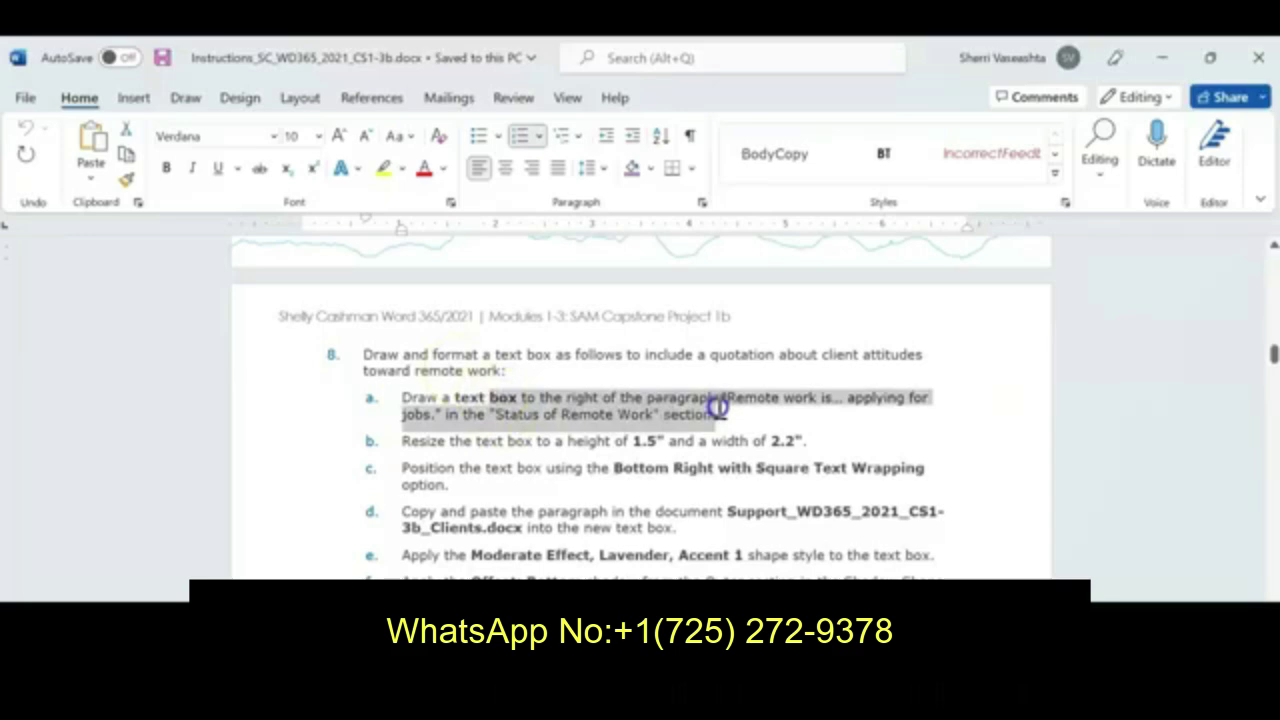
pyautogui.moveTo(520, 700)
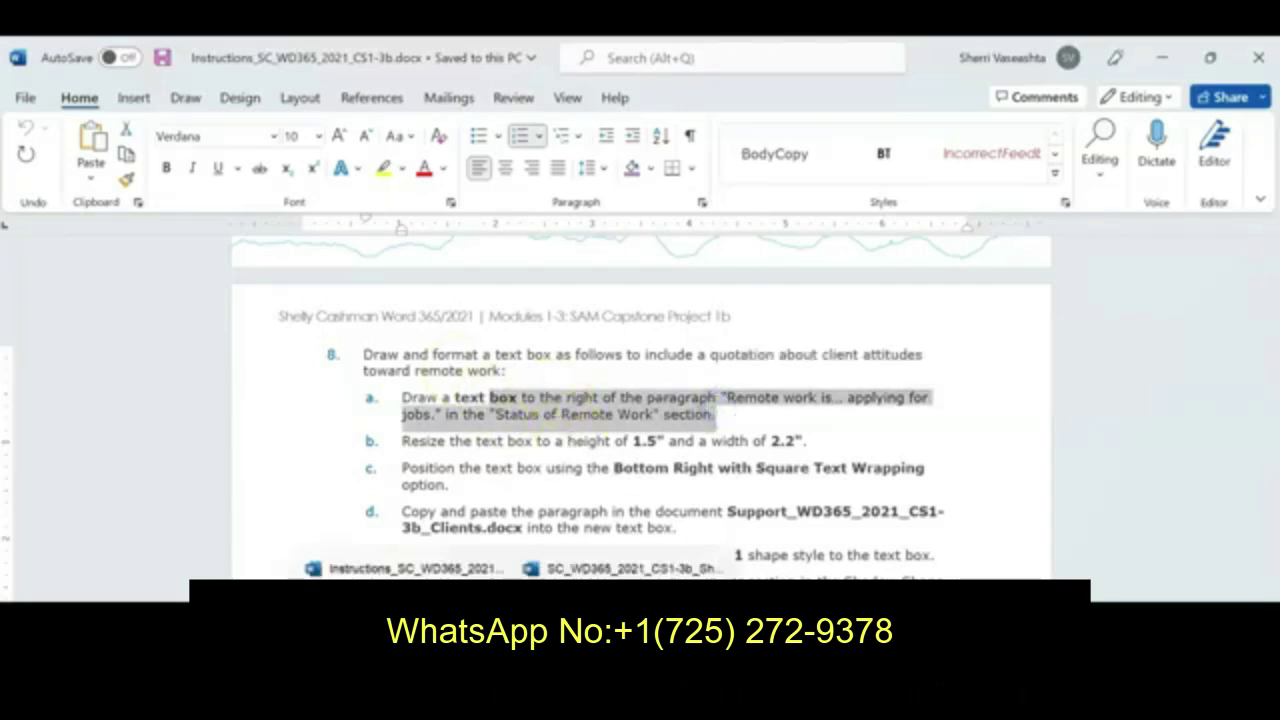
pyautogui.click(630, 568)
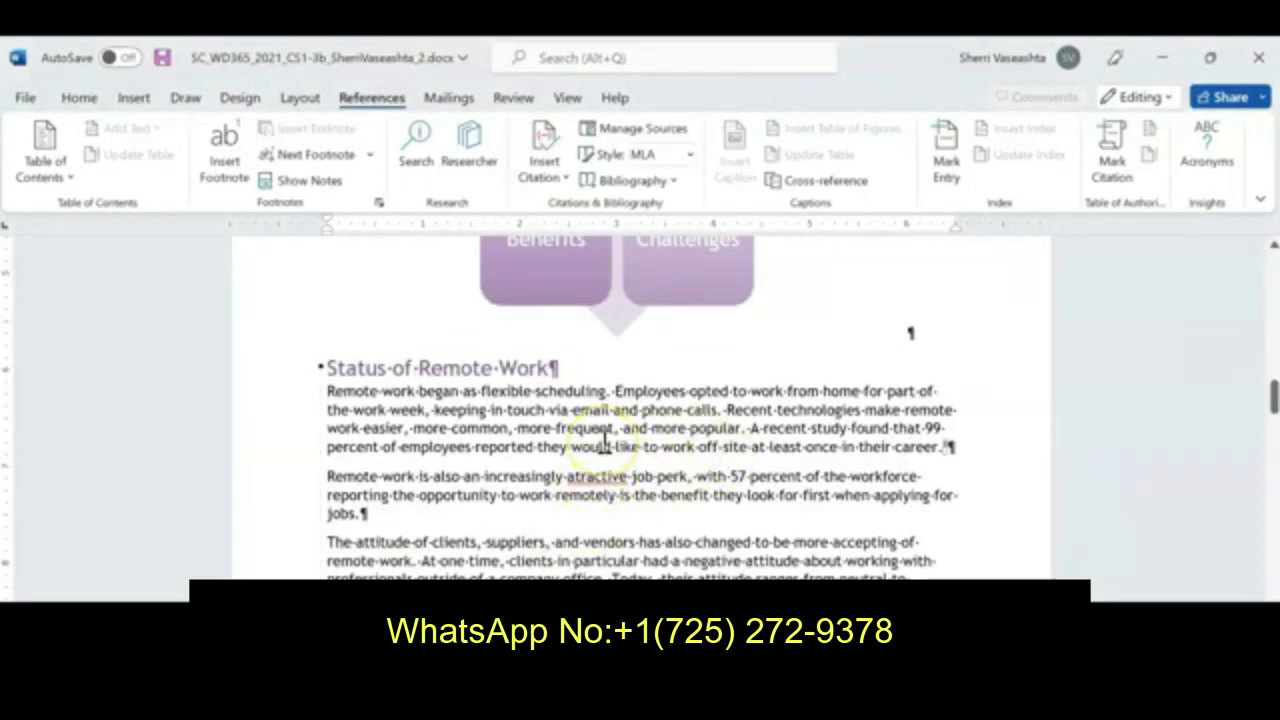
# Draw a text box about 1.24" wide and 0.58" high over the right end of the "Remote work is also an increasingly" paragraph
pyautogui.click(372, 476)
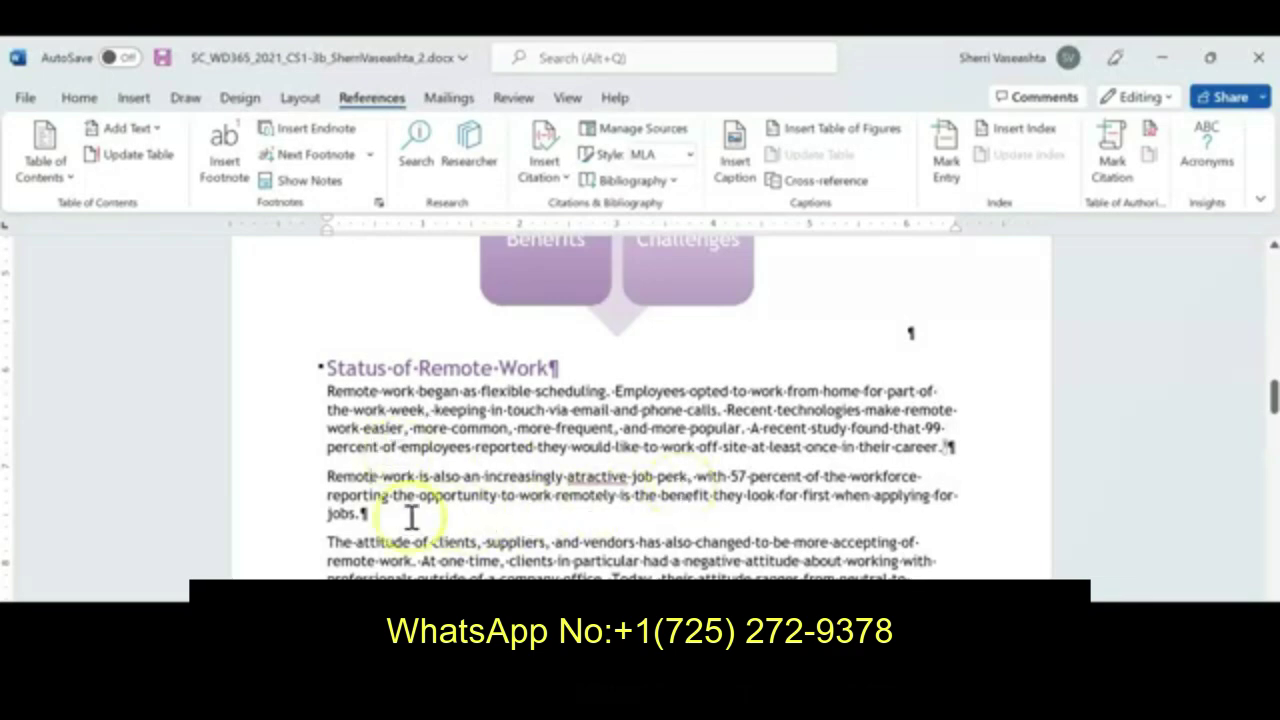
pyautogui.click(366, 516)
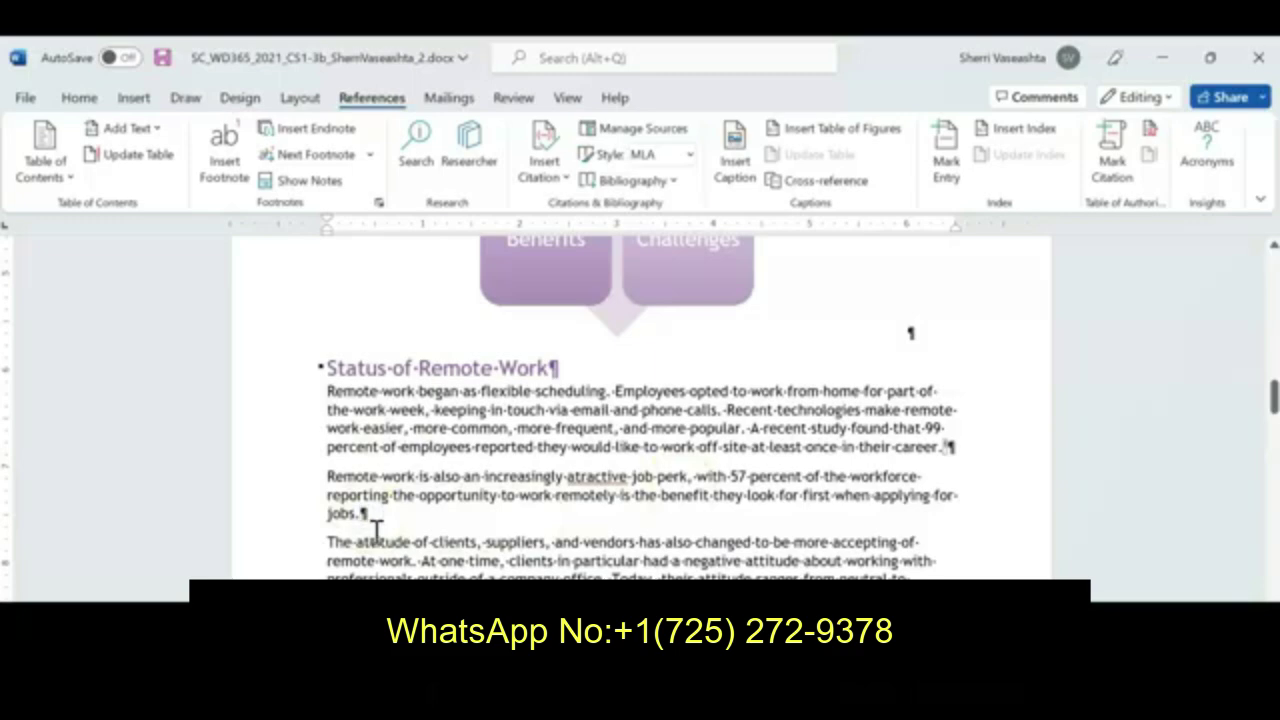
pyautogui.click(135, 100)
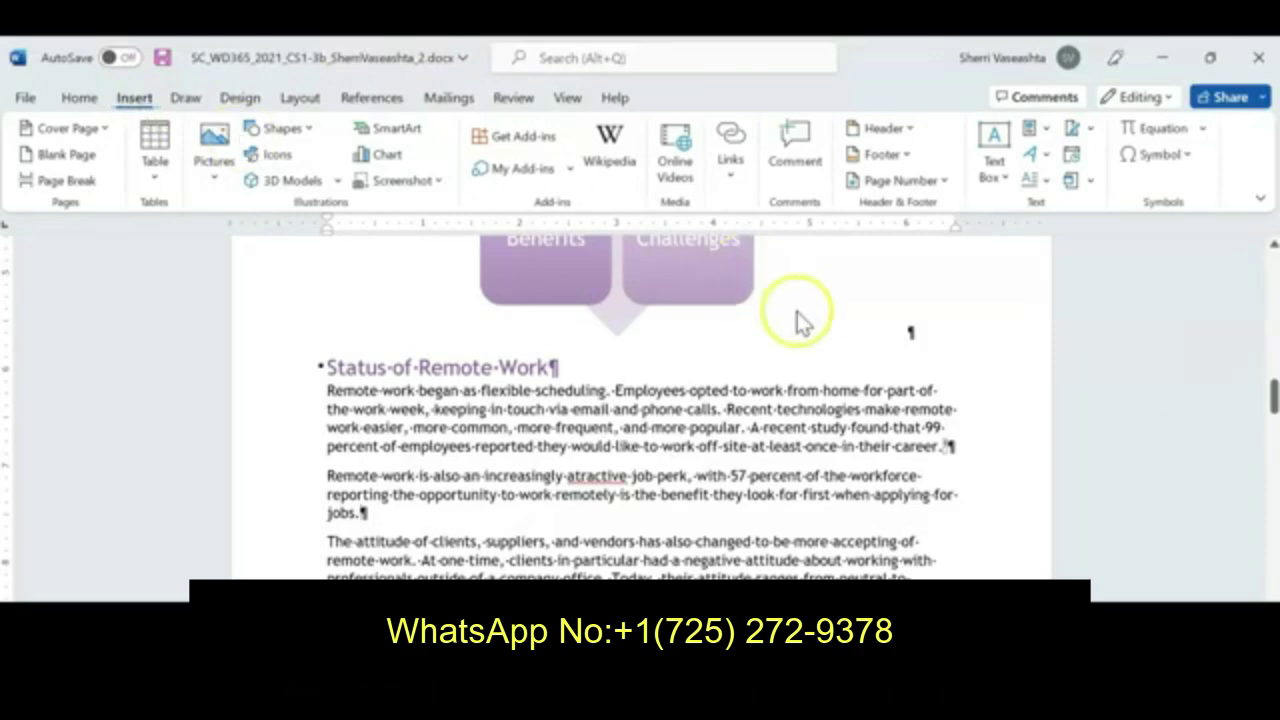
pyautogui.click(1004, 177)
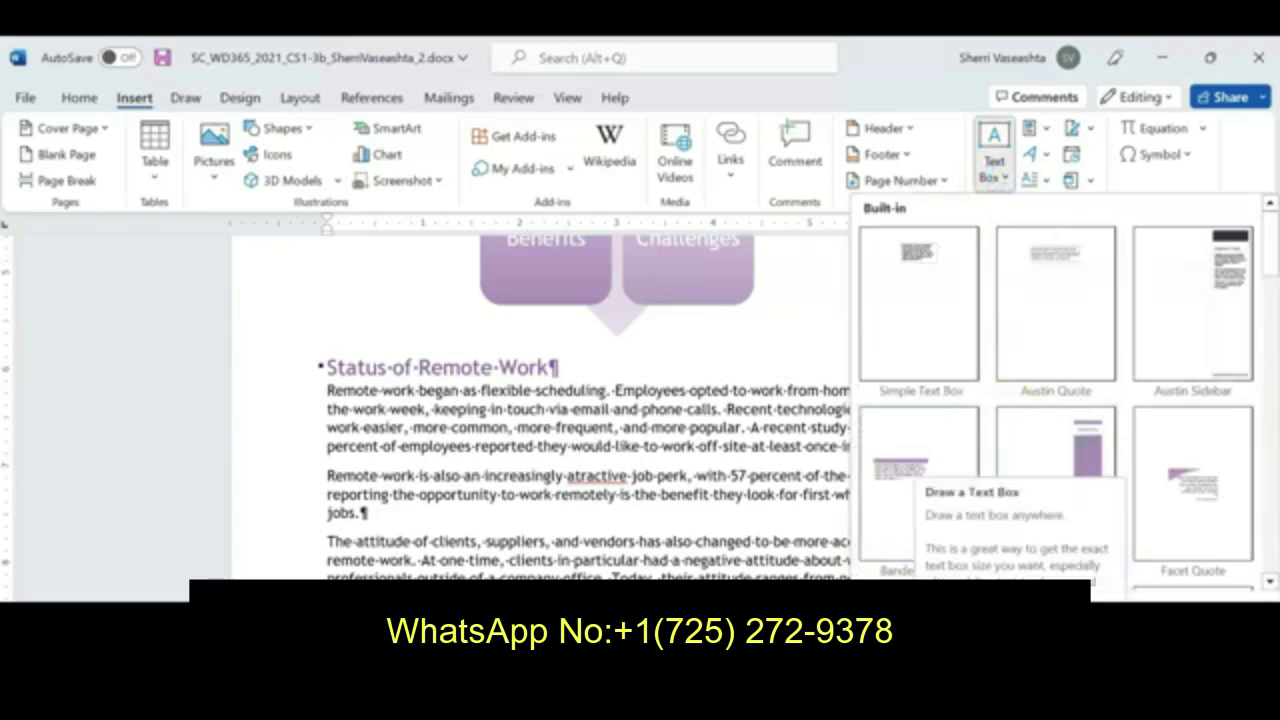
pyautogui.click(918, 630)
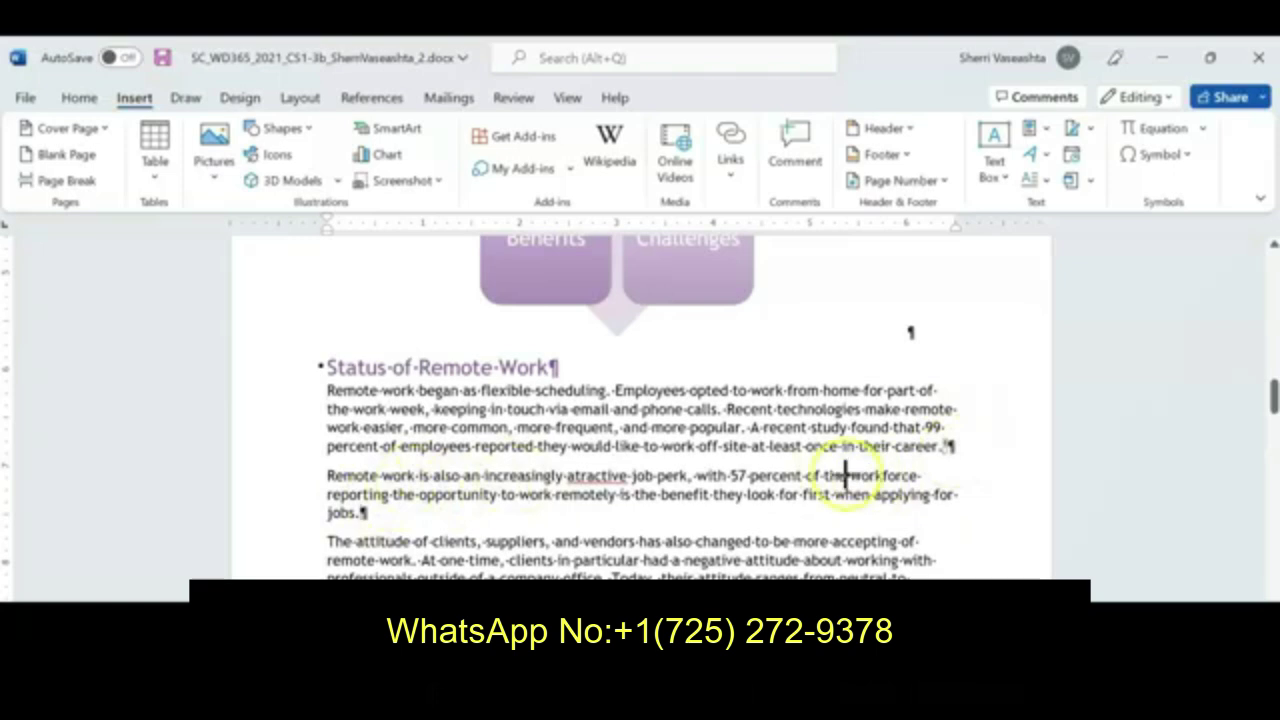
pyautogui.moveTo(845, 473); pyautogui.dragTo(966, 526)
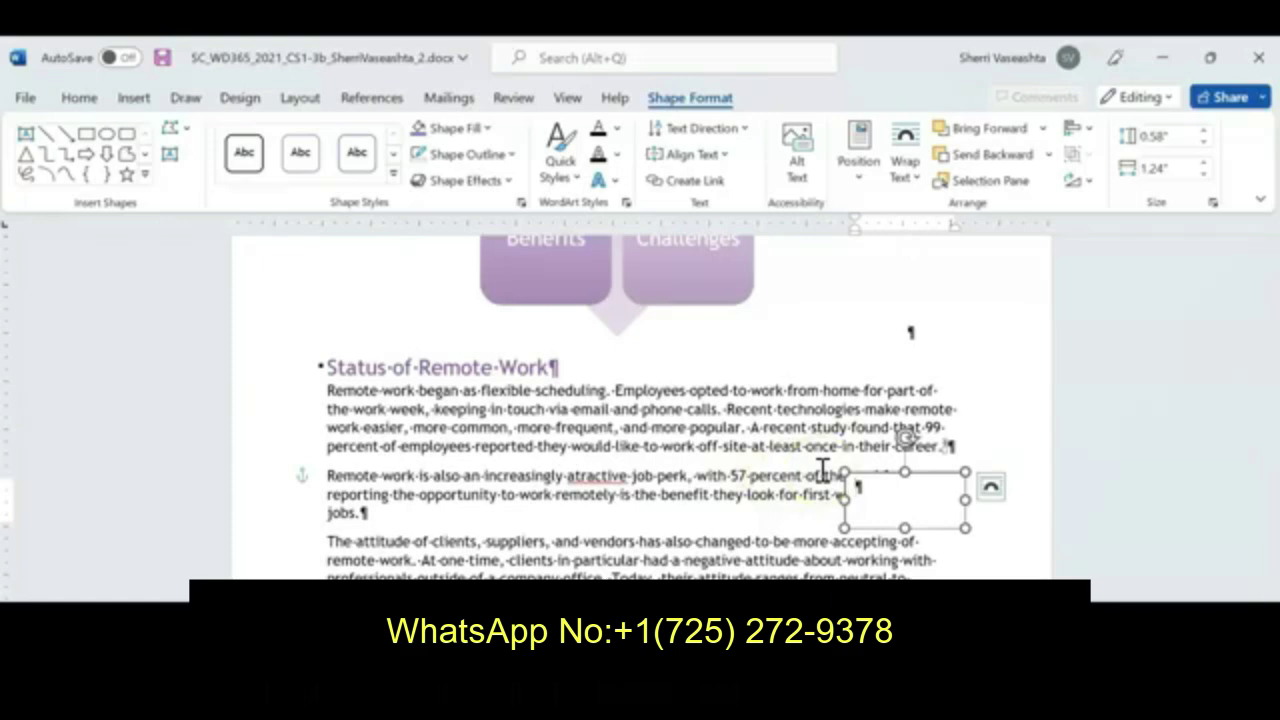
# Resize the new text box to a height of 1.5" and a width of 2.2"
pyautogui.click(936, 474)
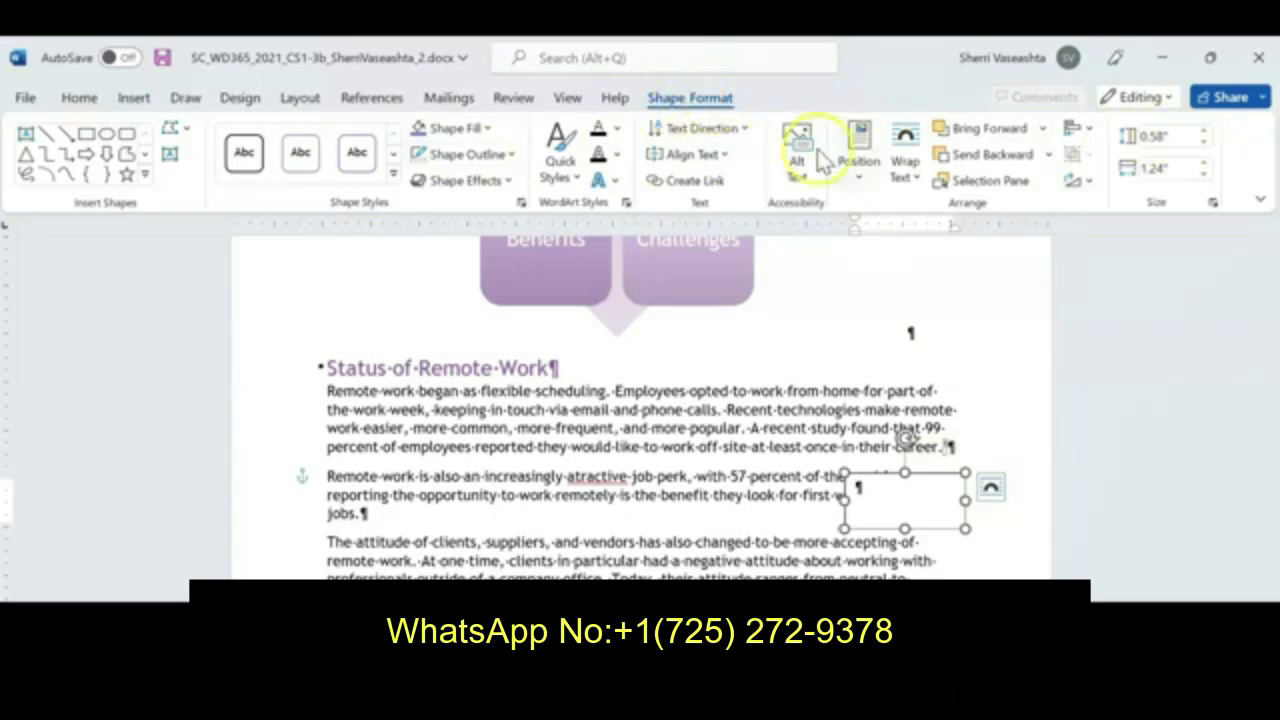
pyautogui.tripleClick(1178, 140)
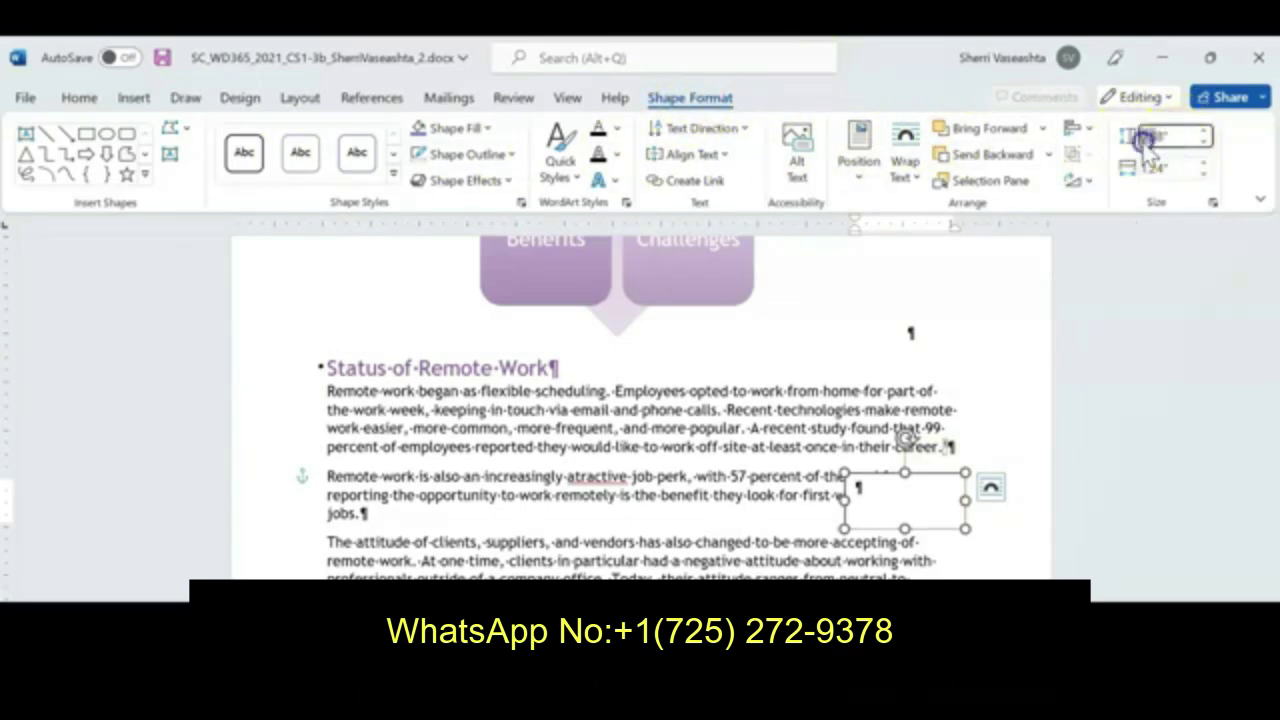
pyautogui.press('BackSpace')
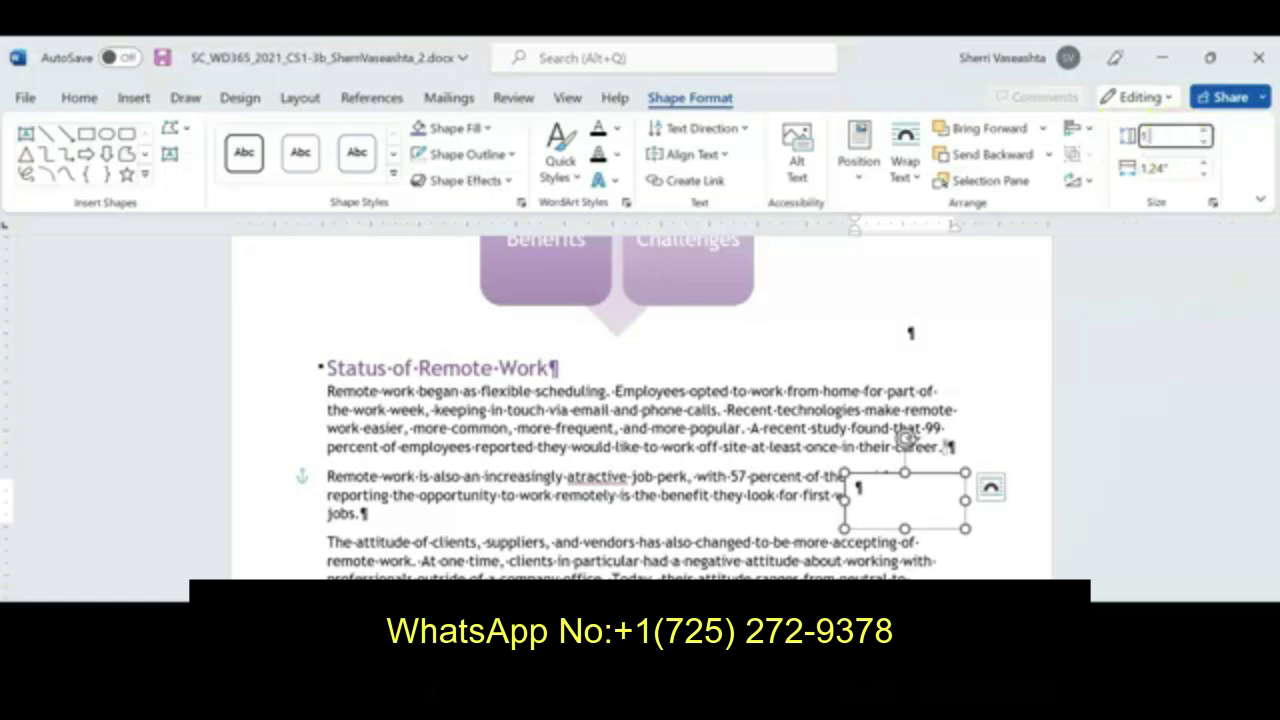
pyautogui.write('1.5')
pyautogui.click(1145, 167)
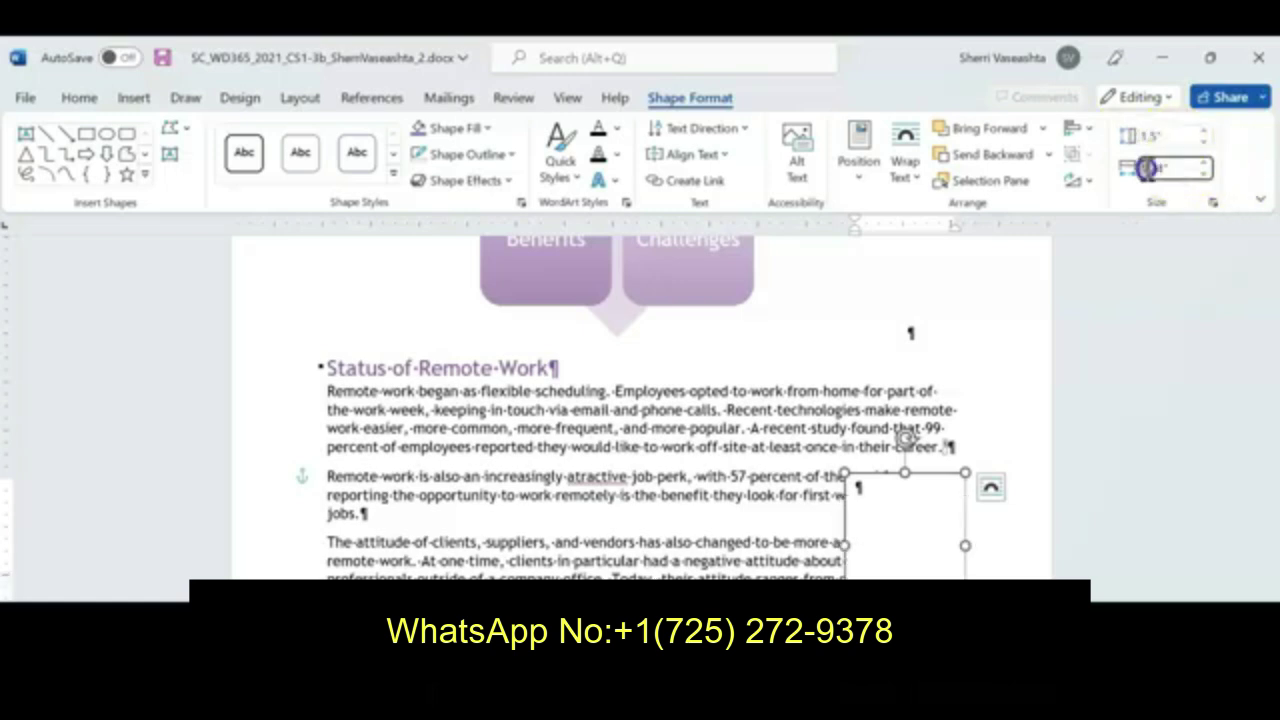
pyautogui.tripleClick(1148, 168)
pyautogui.write('1')
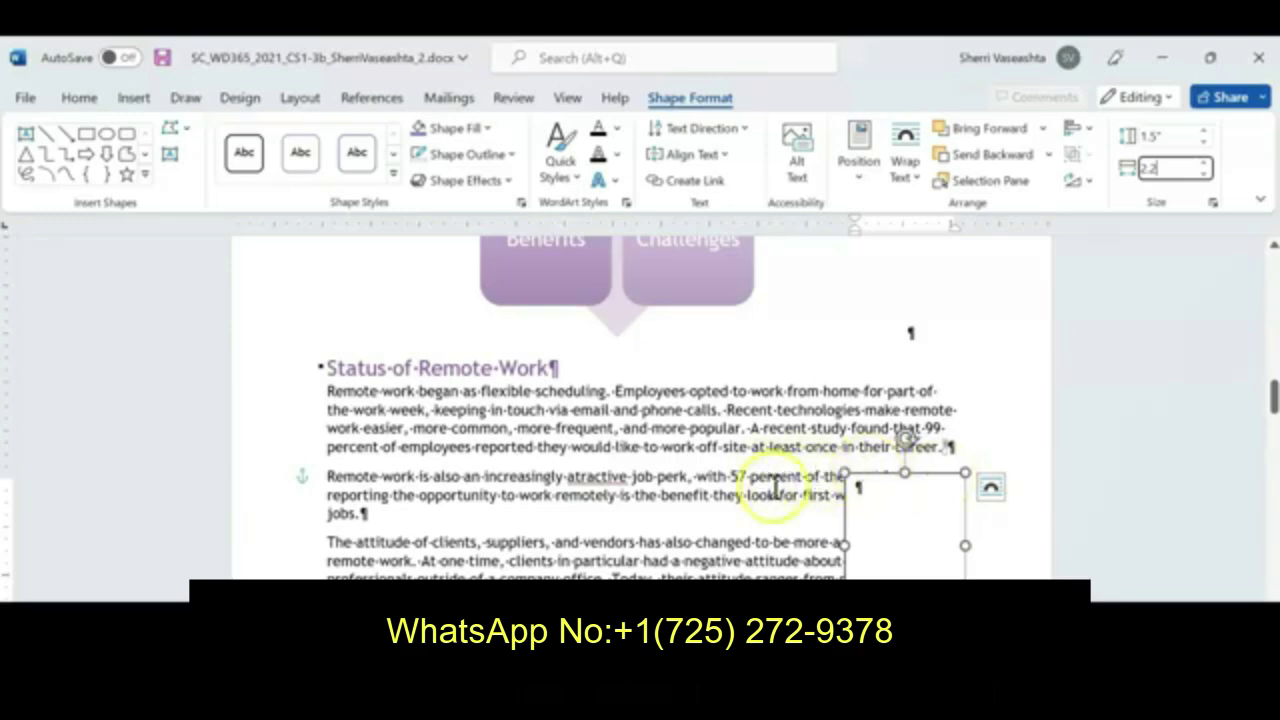
# Position the text box with the Bottom Right with Square Text Wrapping option
pyautogui.click(919, 181)
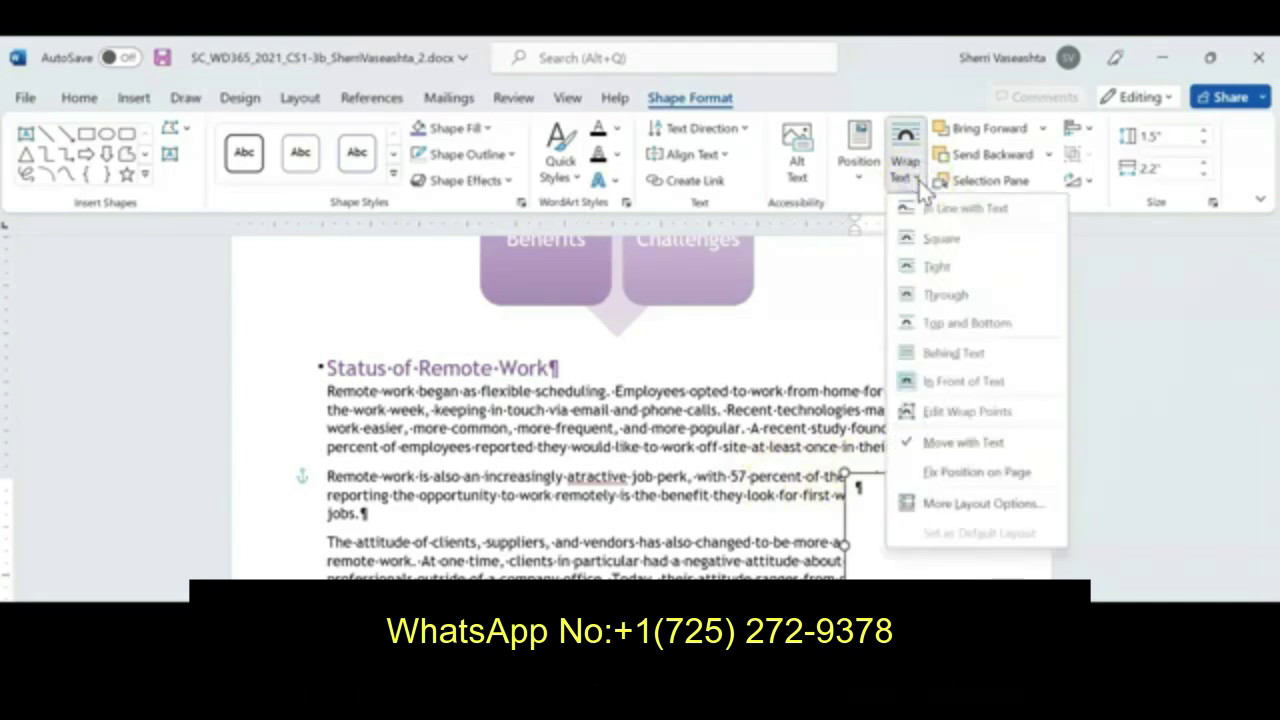
pyautogui.click(860, 182)
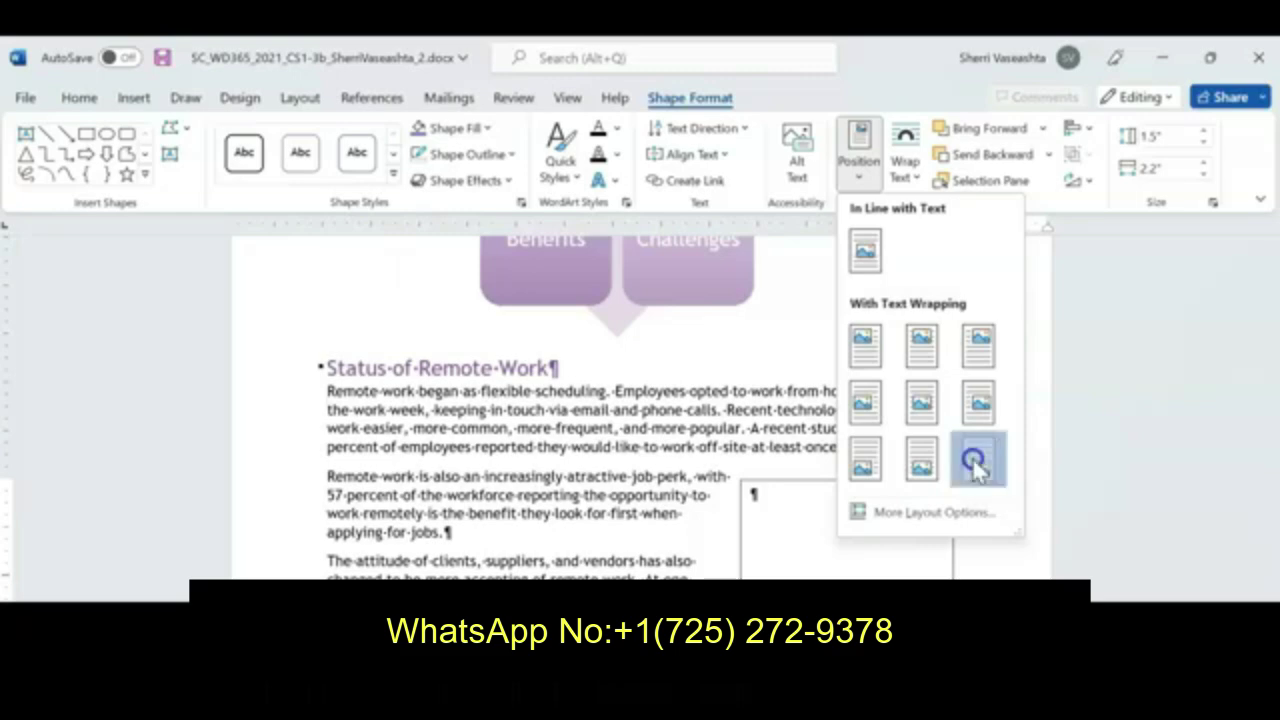
pyautogui.click(978, 462)
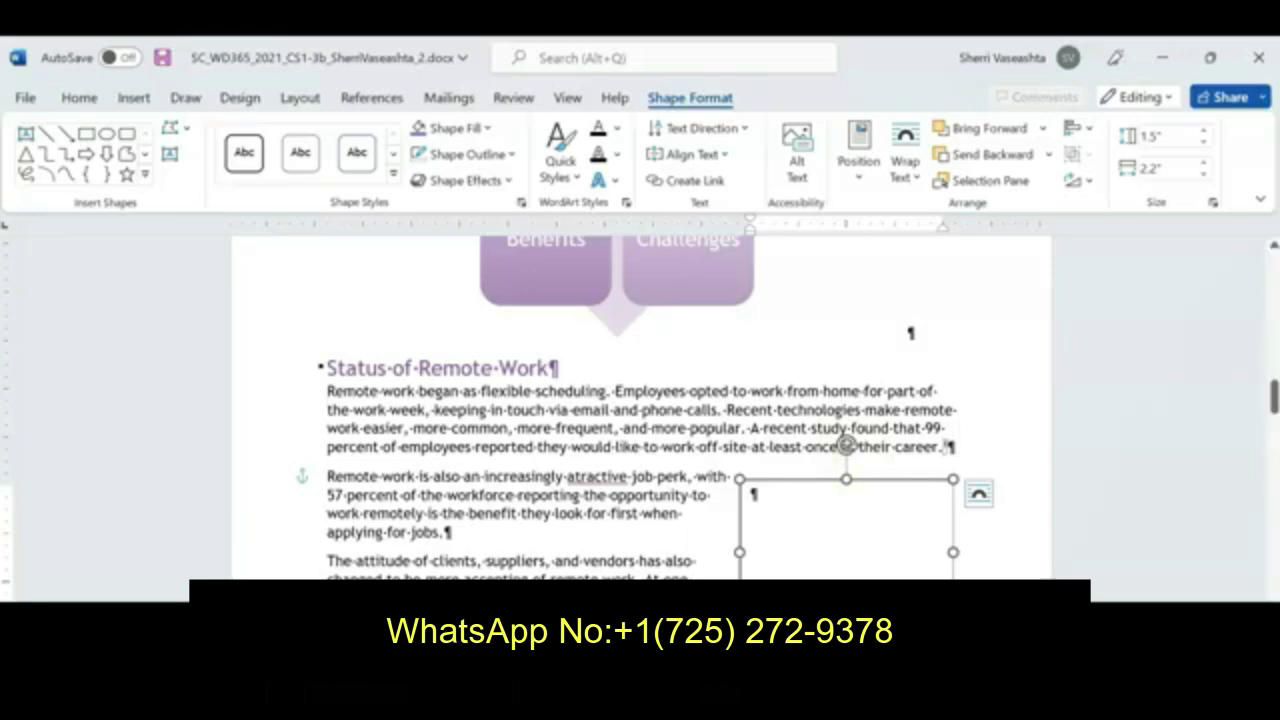
# Open Support_WD365_2021_CS1-3b_Clients.docx from the Downloads folder and copy its quotation paragraph
pyautogui.click(244, 698)
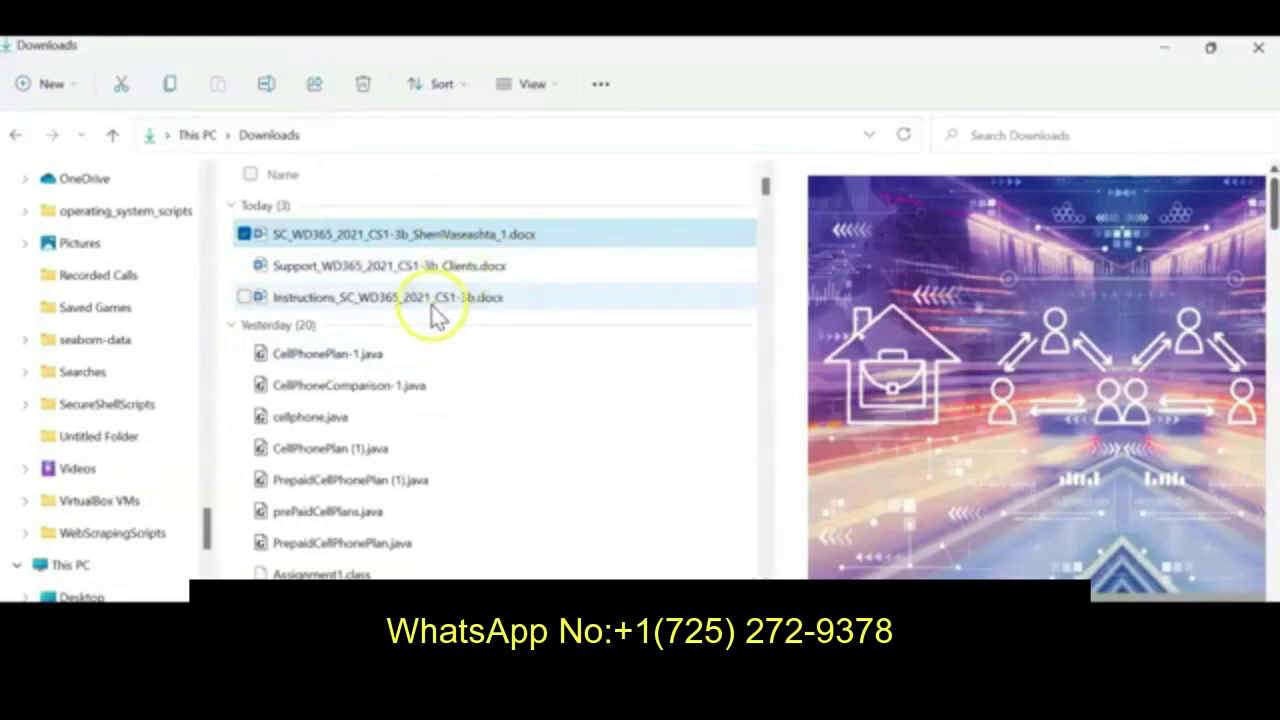
pyautogui.click(386, 268)
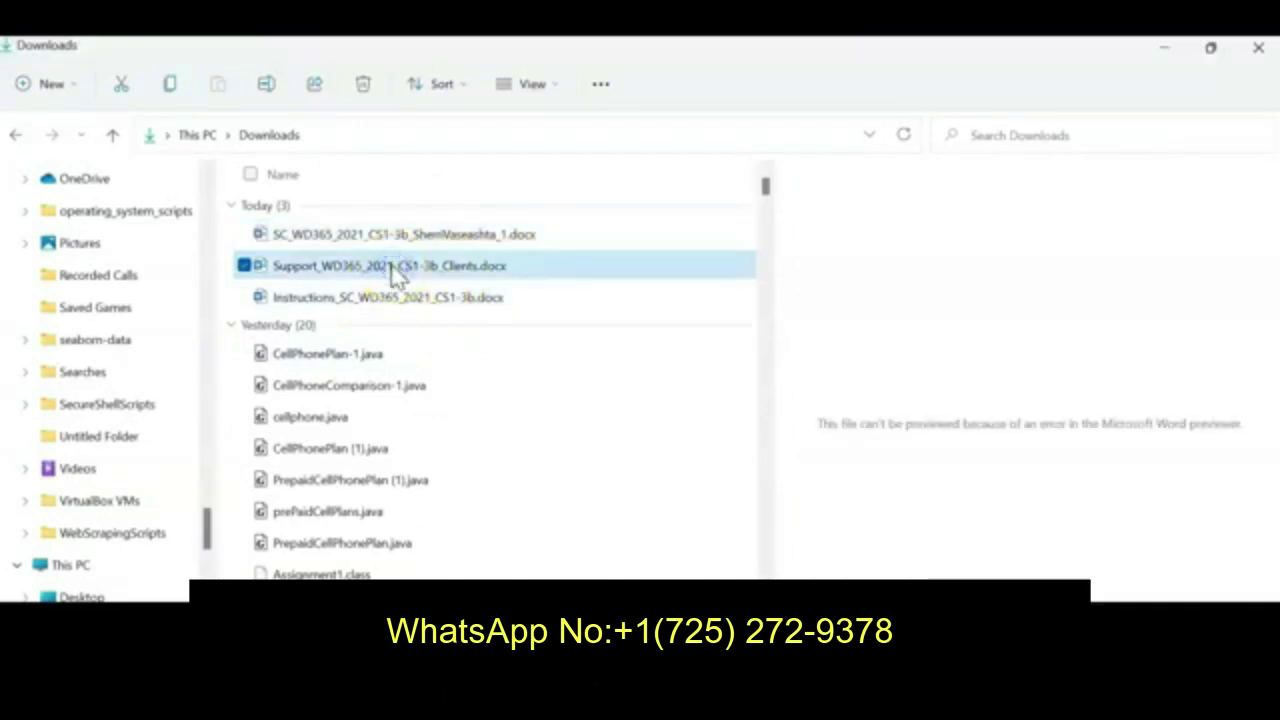
pyautogui.doubleClick(385, 267)
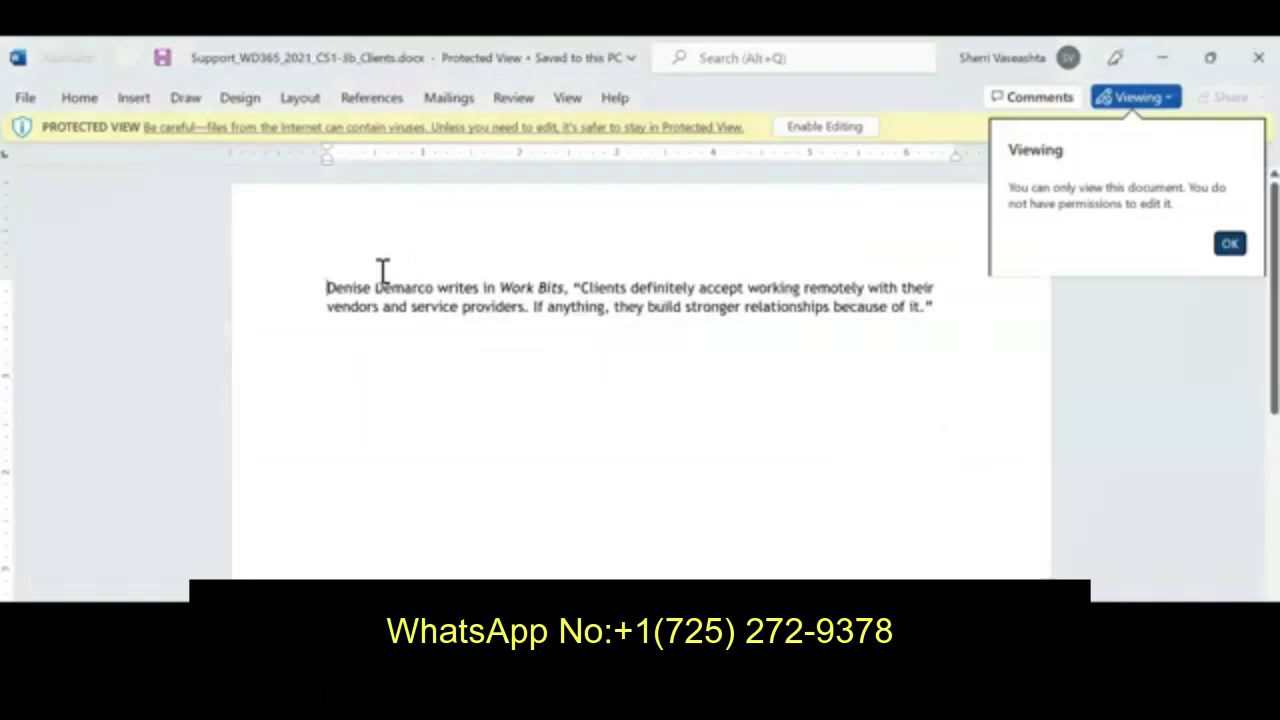
pyautogui.moveTo(327, 287); pyautogui.dragTo(946, 320)
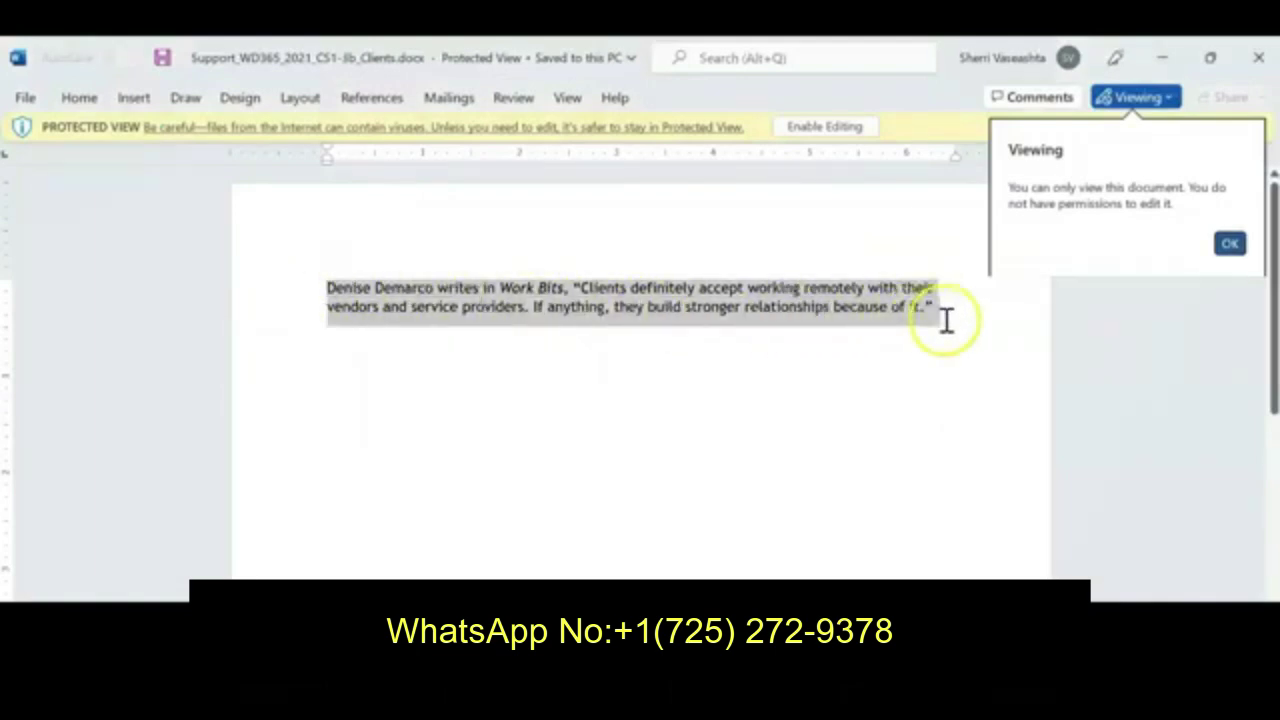
pyautogui.rightClick(818, 318)
pyautogui.click(855, 389)
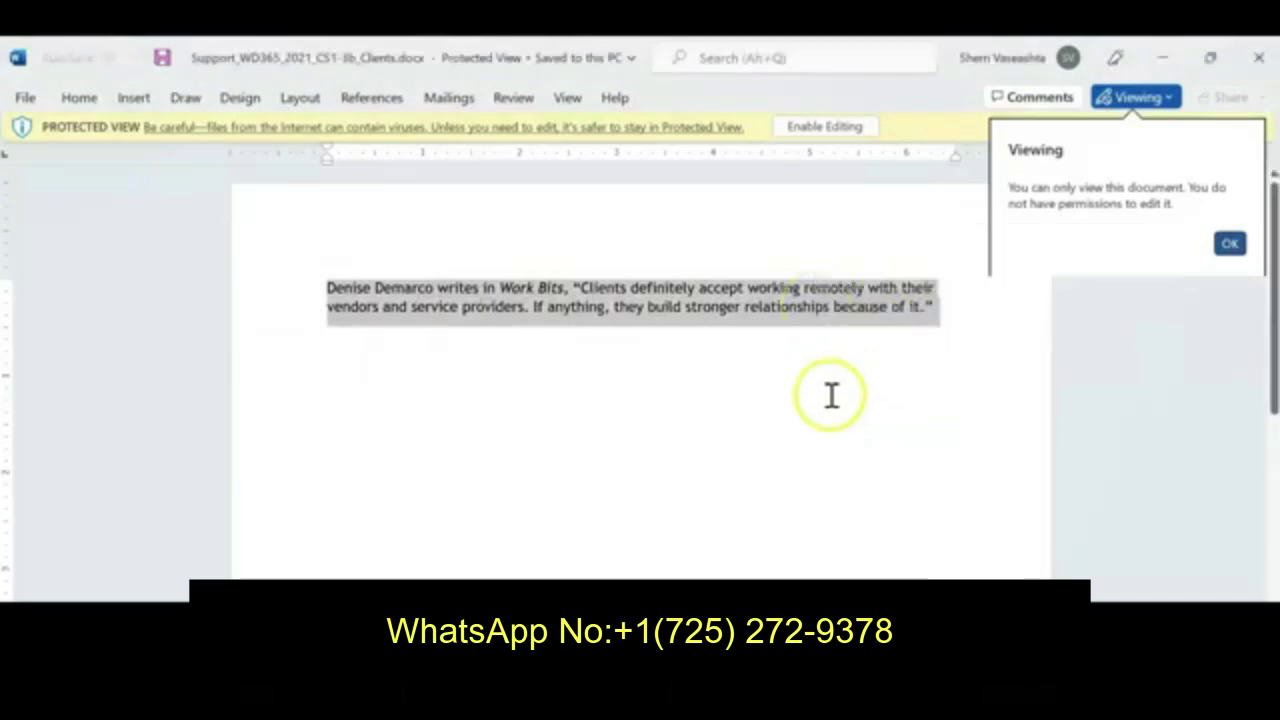
# Return to the report and paste the copied client quotation into the empty text box
pyautogui.moveTo(515, 700)
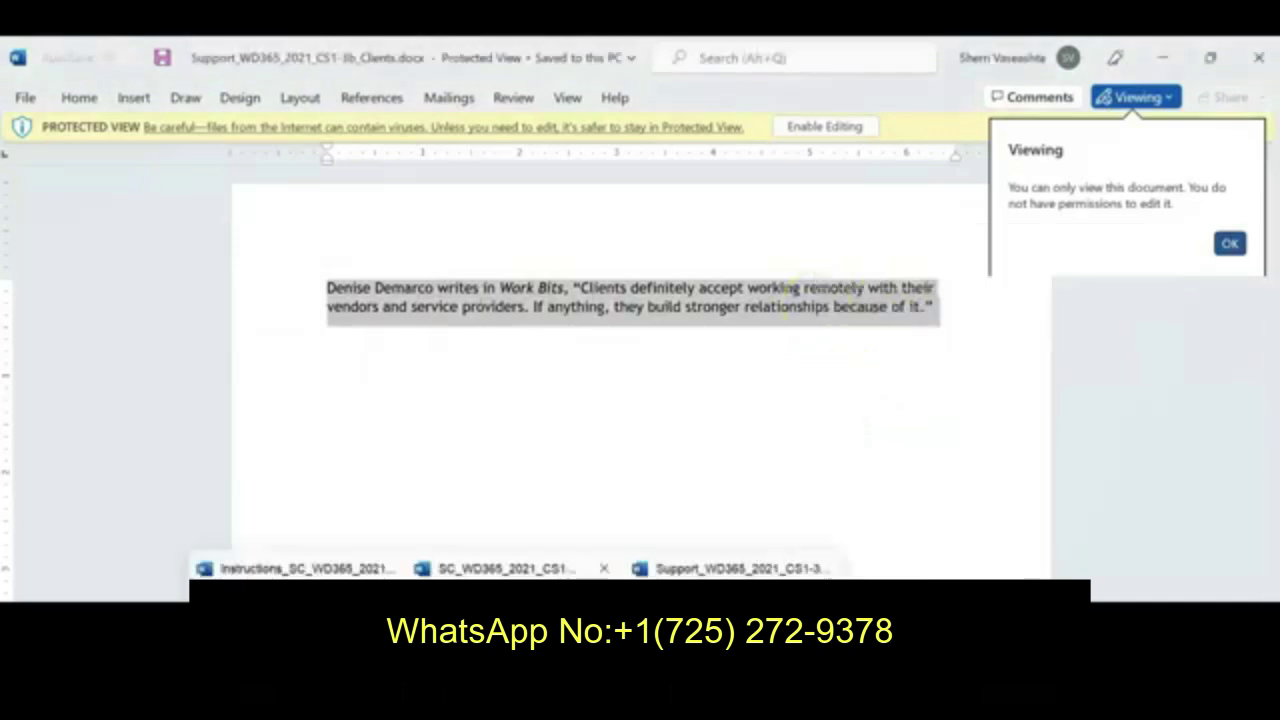
pyautogui.click(505, 590)
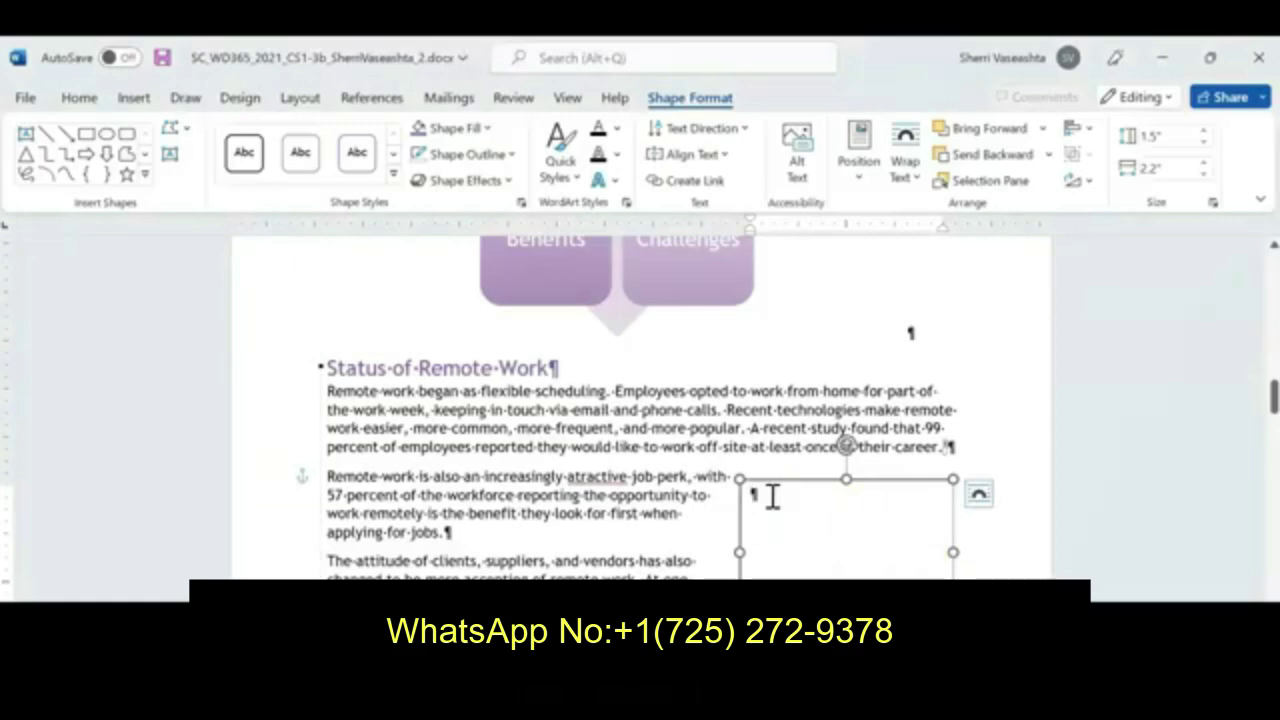
pyautogui.click(769, 494)
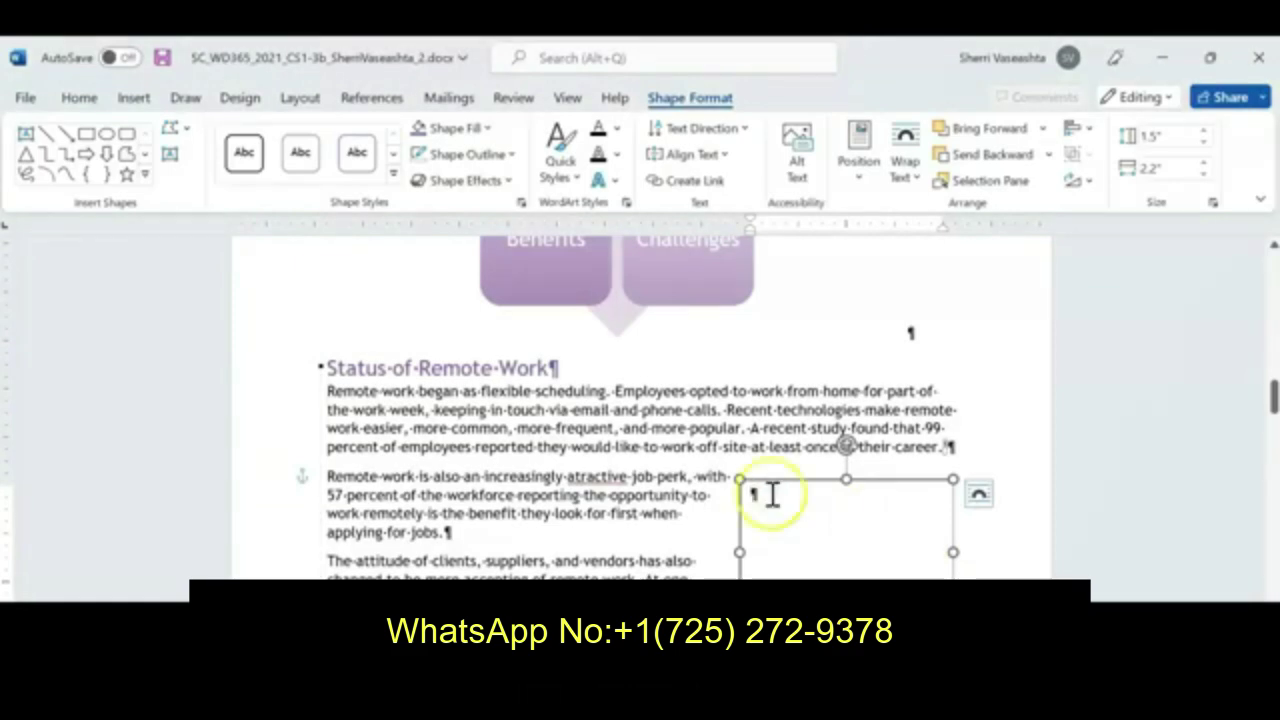
pyautogui.click(766, 495)
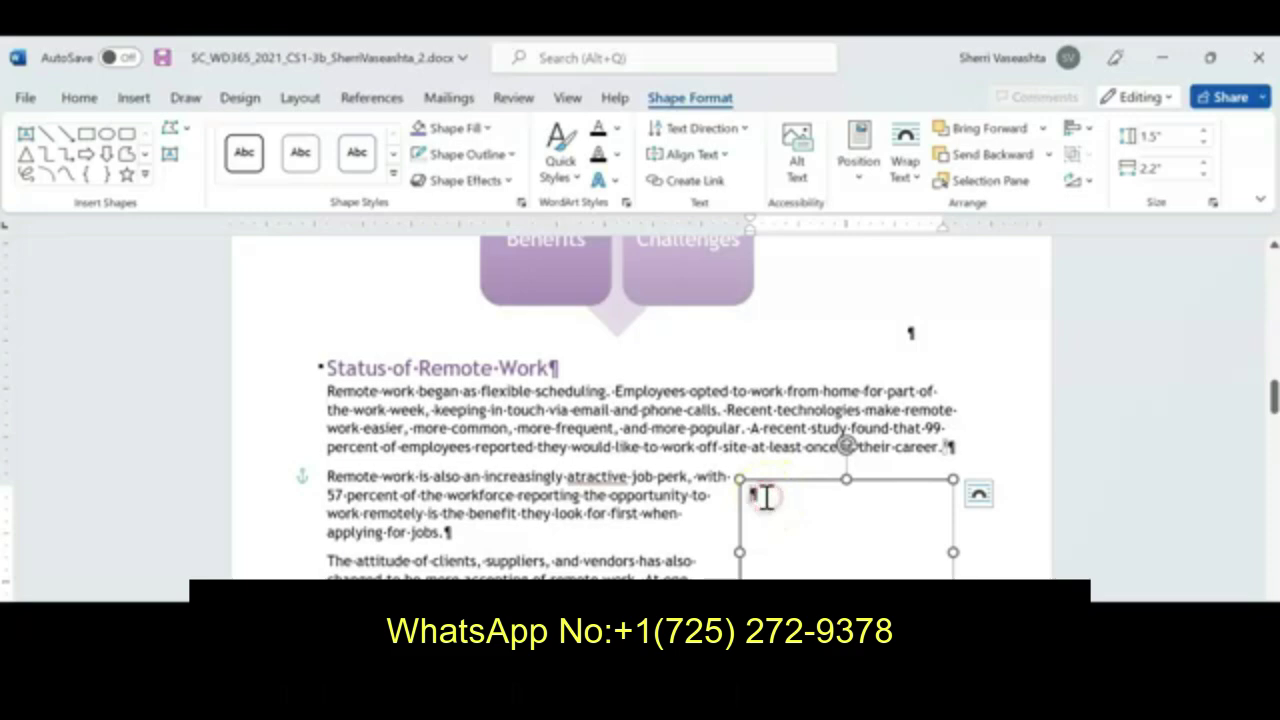
pyautogui.click(79, 97)
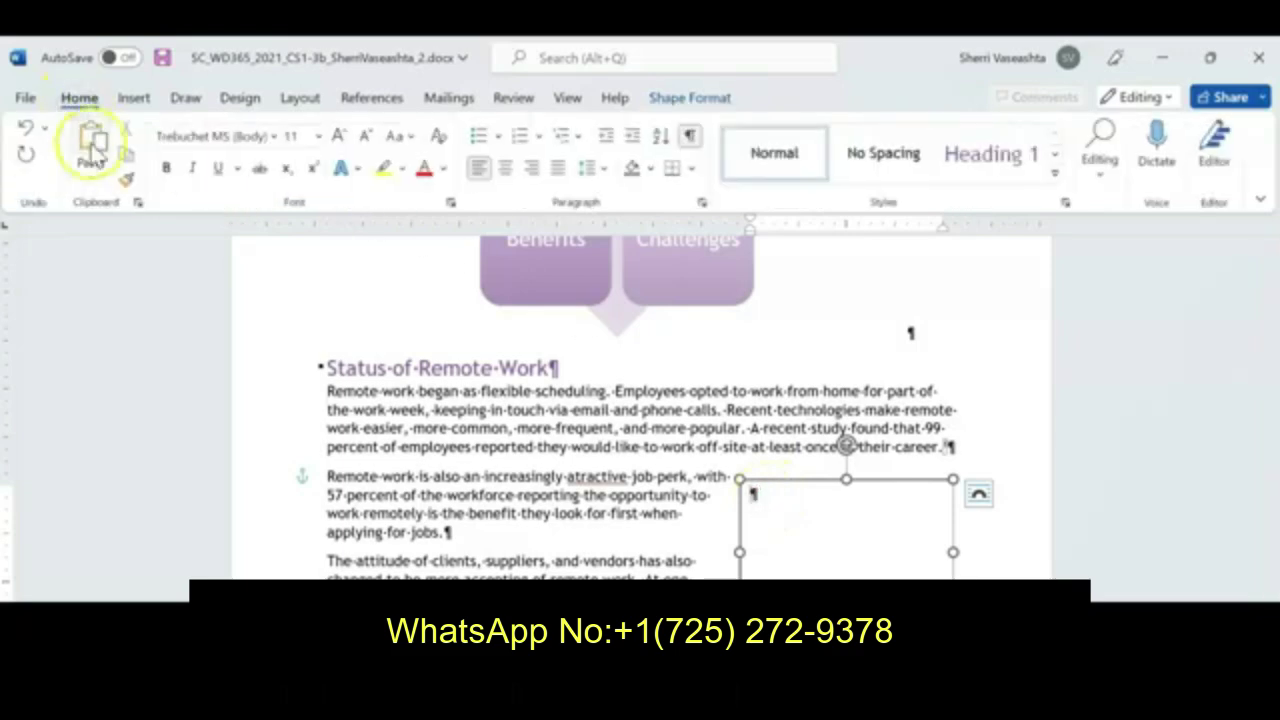
pyautogui.click(92, 142)
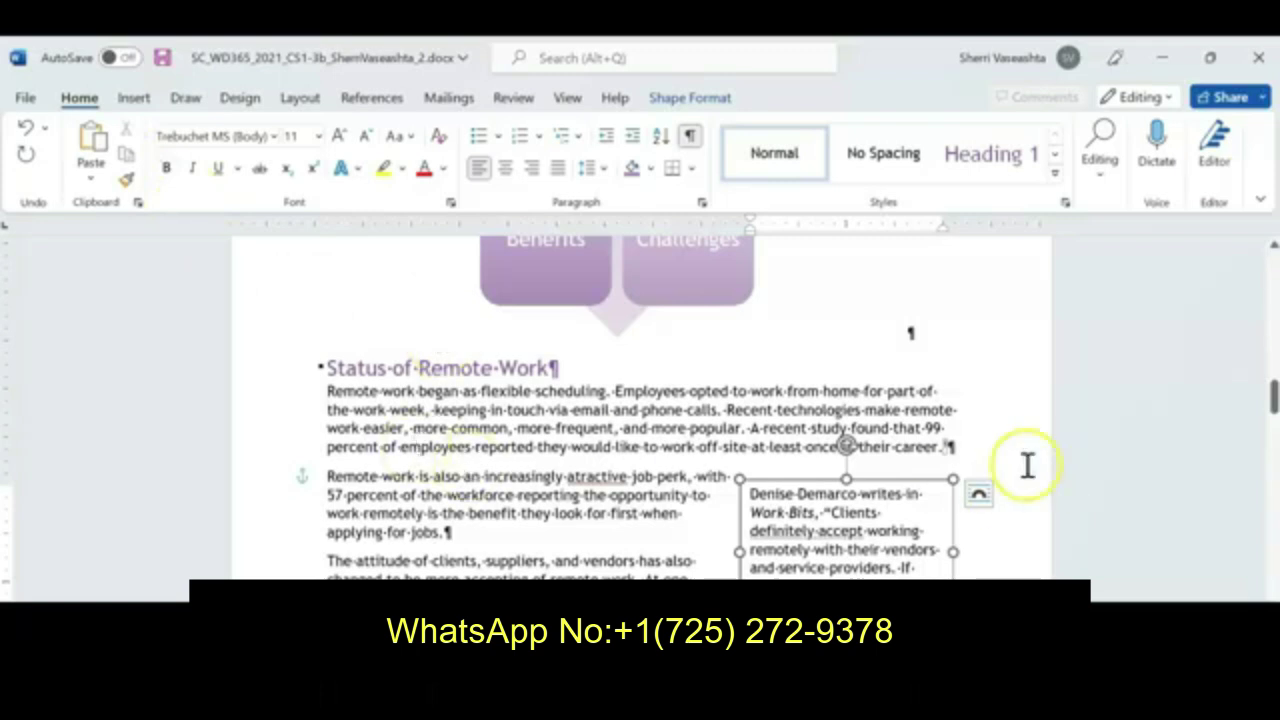
# Apply the Moderate Effect, Lavender, Accent 1 shape style to the quotation text box
pyautogui.click(686, 98)
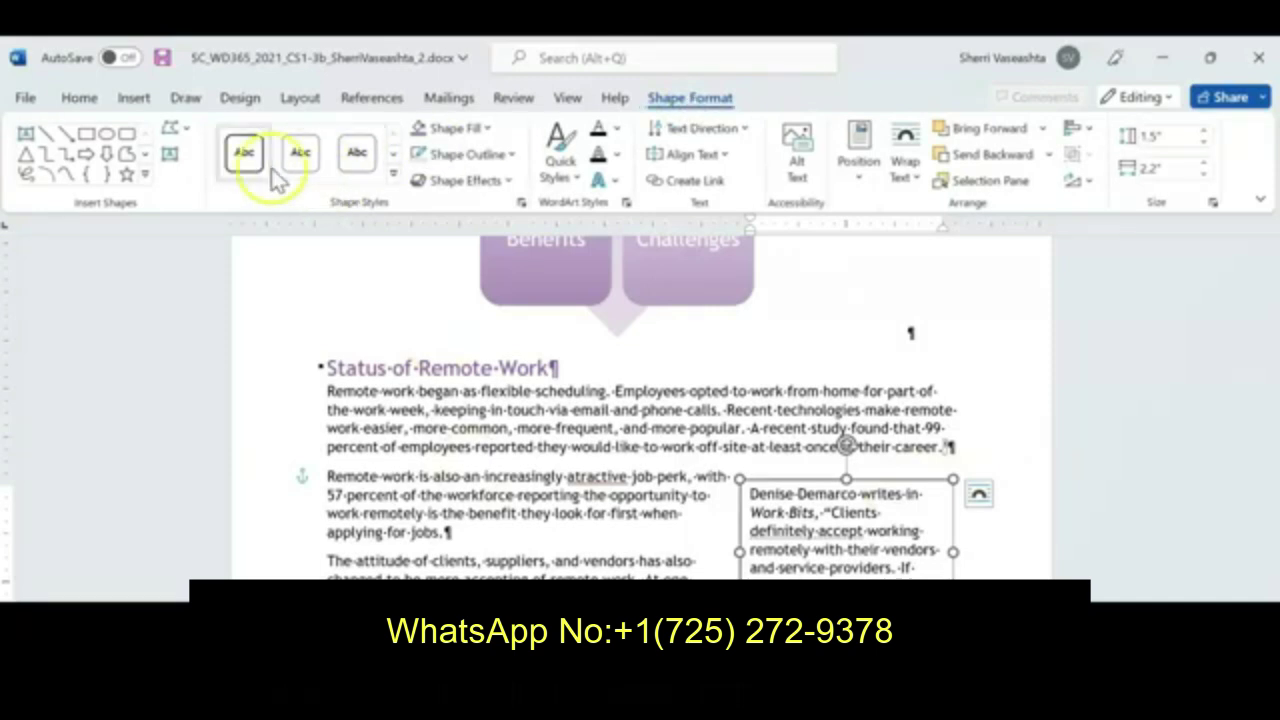
pyautogui.click(394, 174)
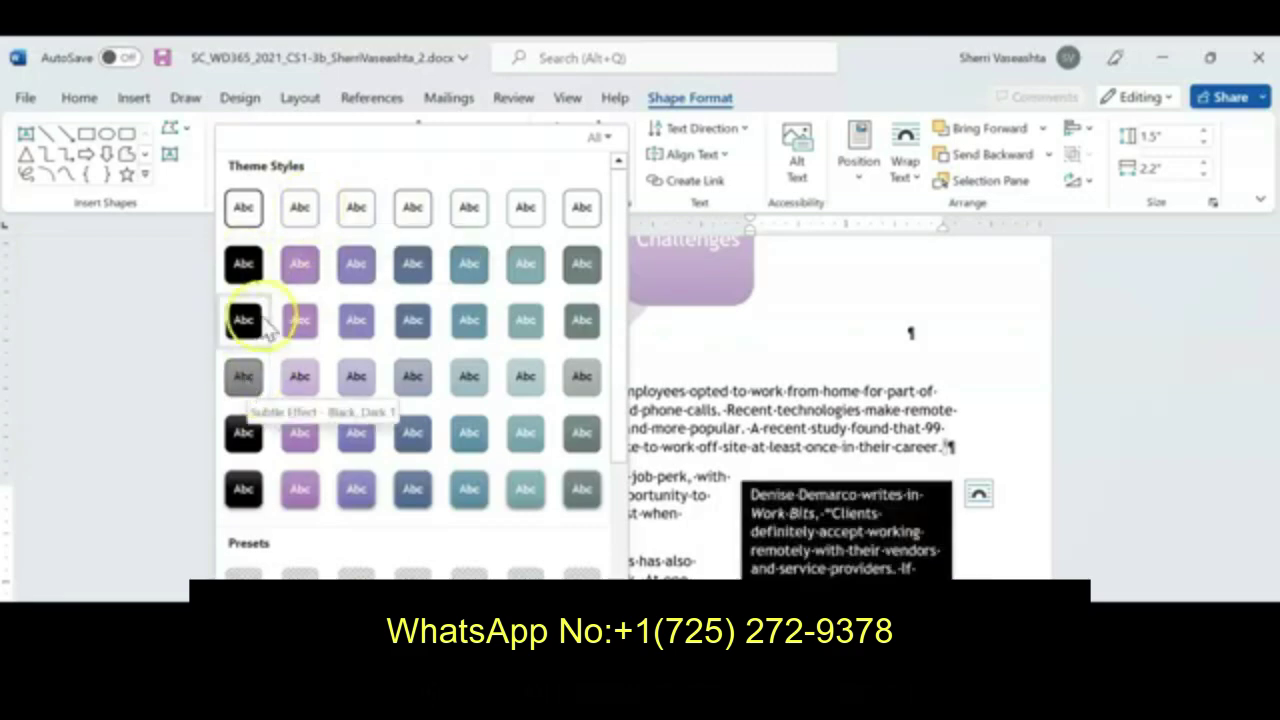
pyautogui.click(300, 440)
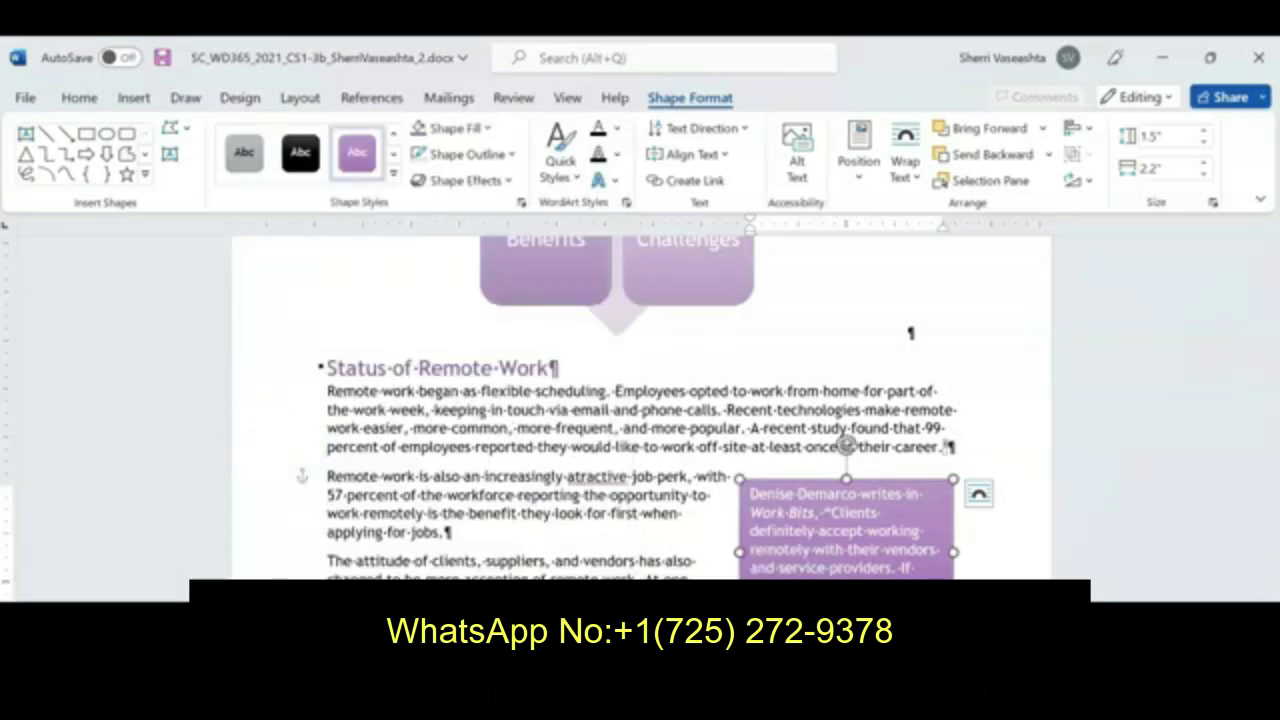
# Check step 8f in the instructions document and apply the Offset: Bottom outer shadow to the quotation text box in the report
pyautogui.click(519, 712)
pyautogui.click(285, 568)
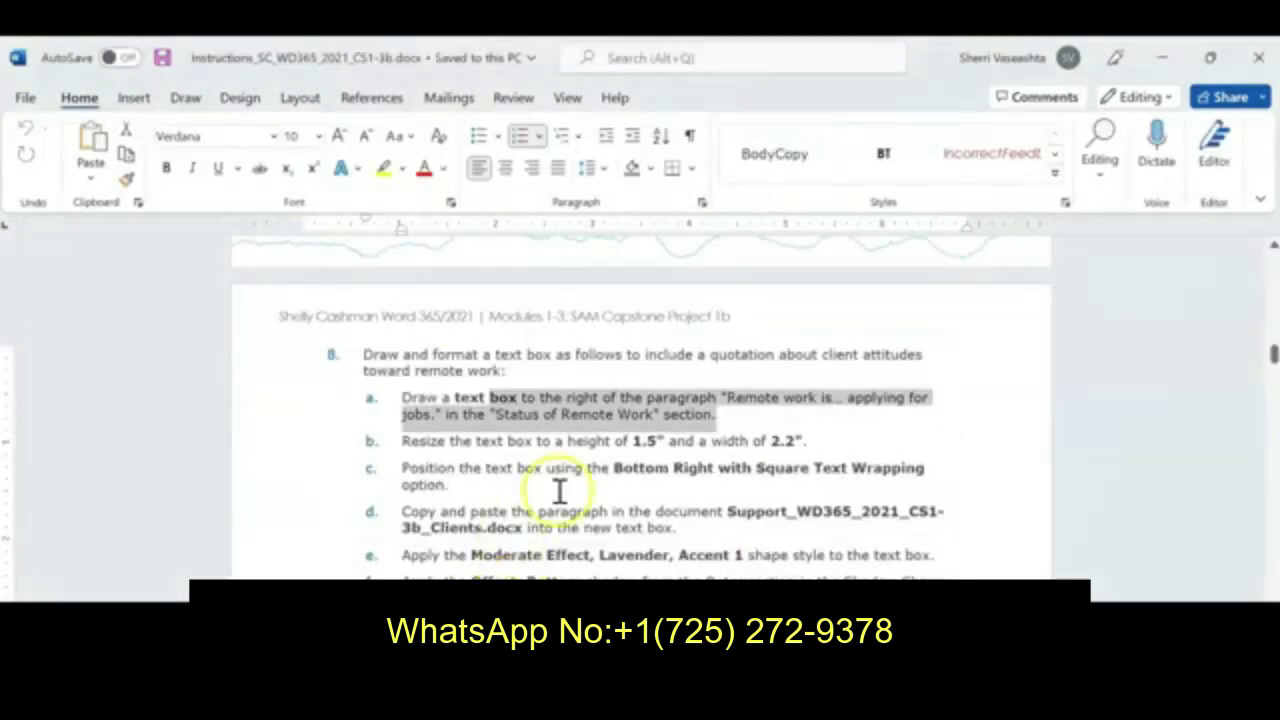
pyautogui.moveTo(475, 556); pyautogui.dragTo(846, 557)
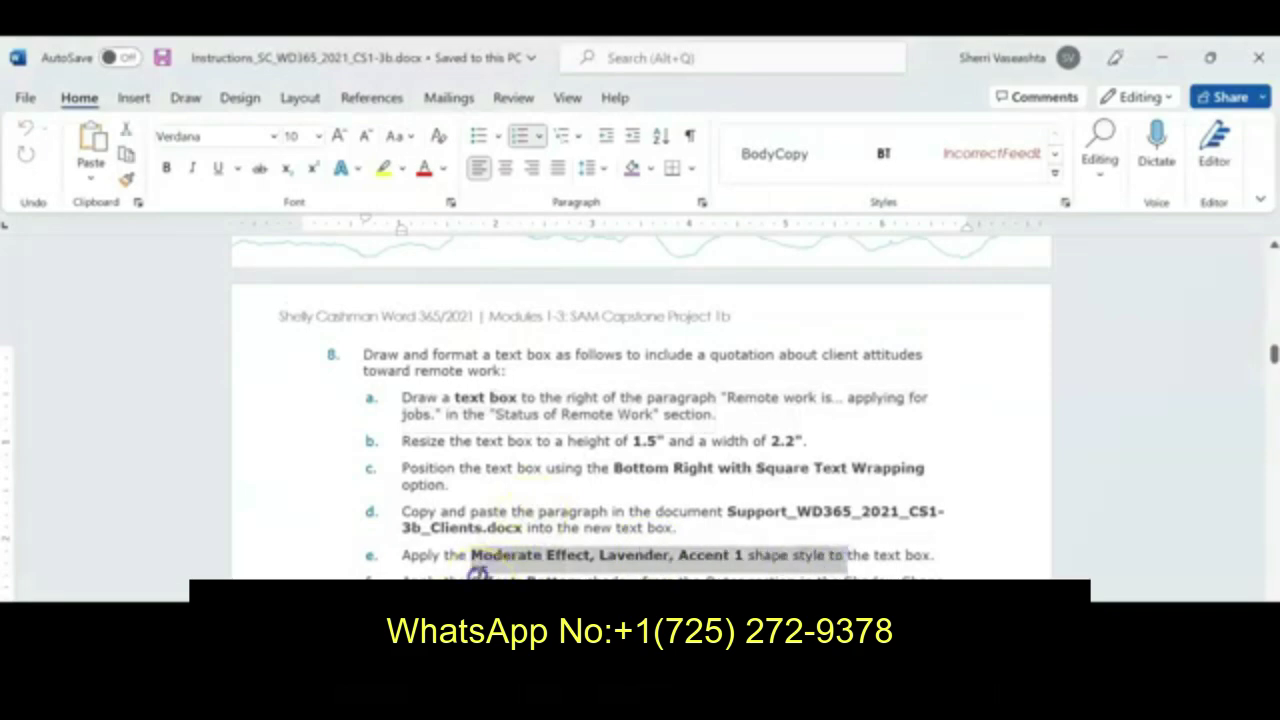
pyautogui.moveTo(472, 578); pyautogui.dragTo(628, 578)
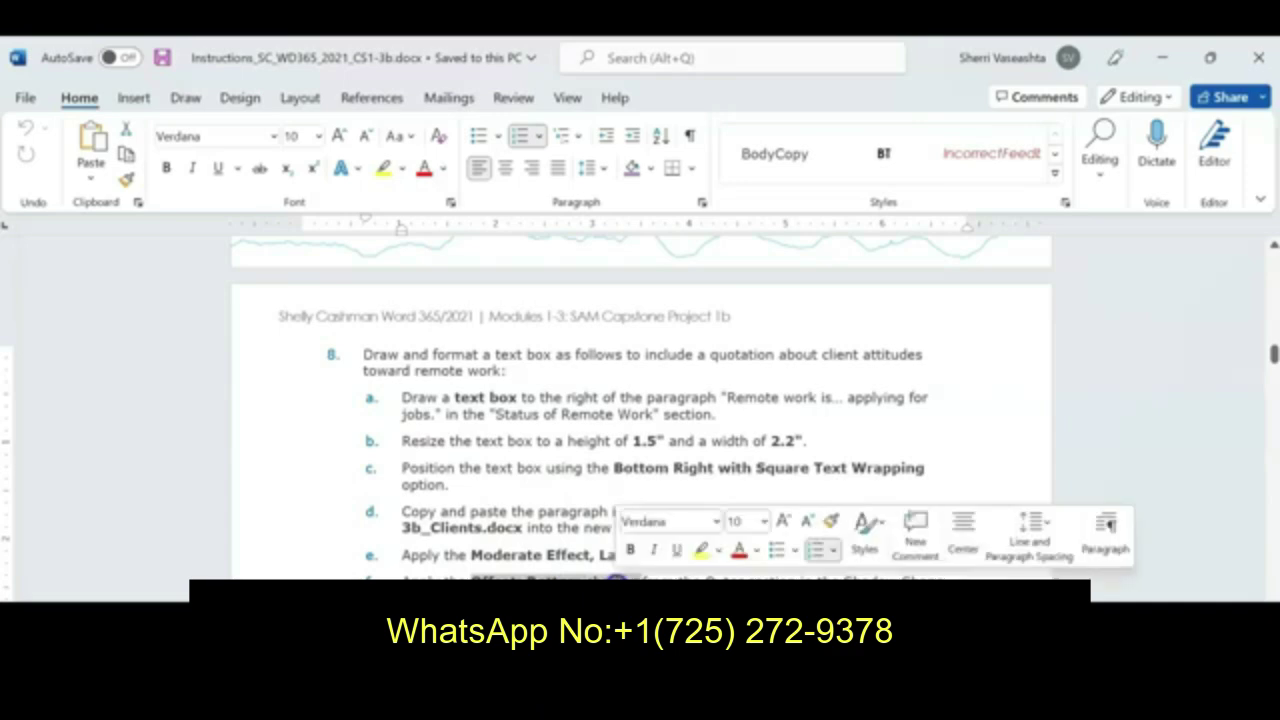
pyautogui.moveTo(518, 700)
pyautogui.click(520, 568)
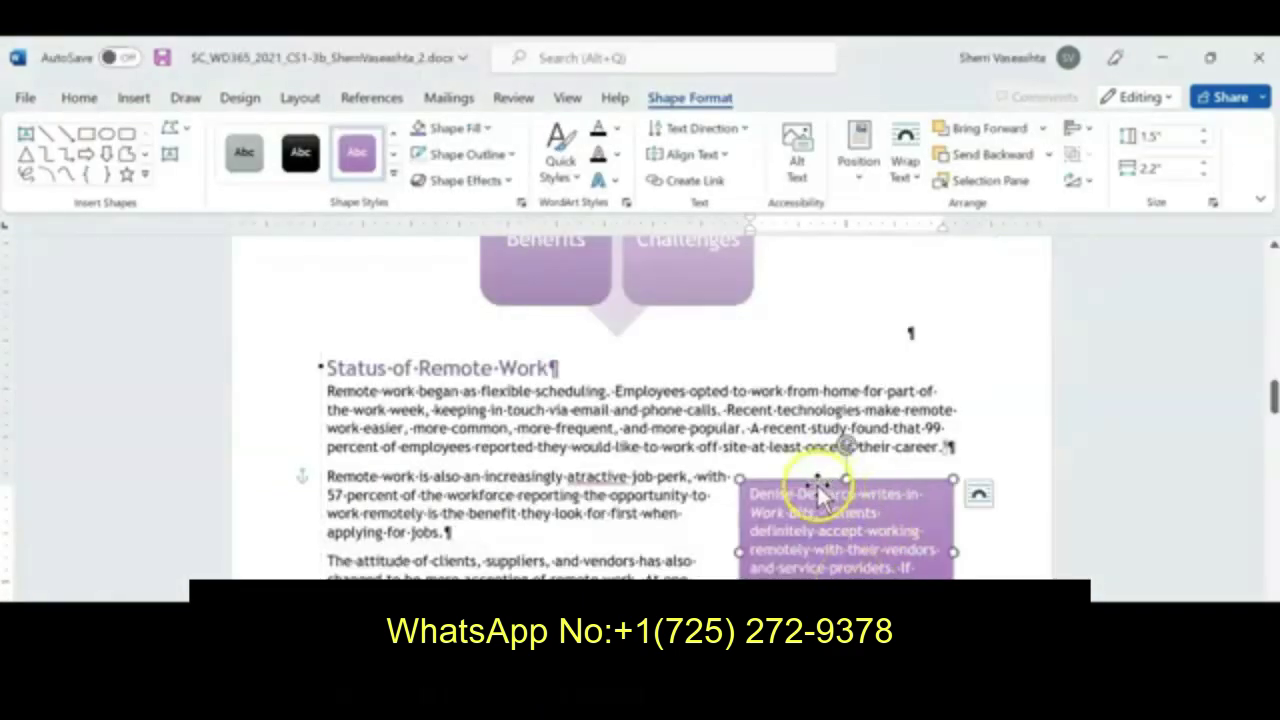
pyautogui.click(590, 515)
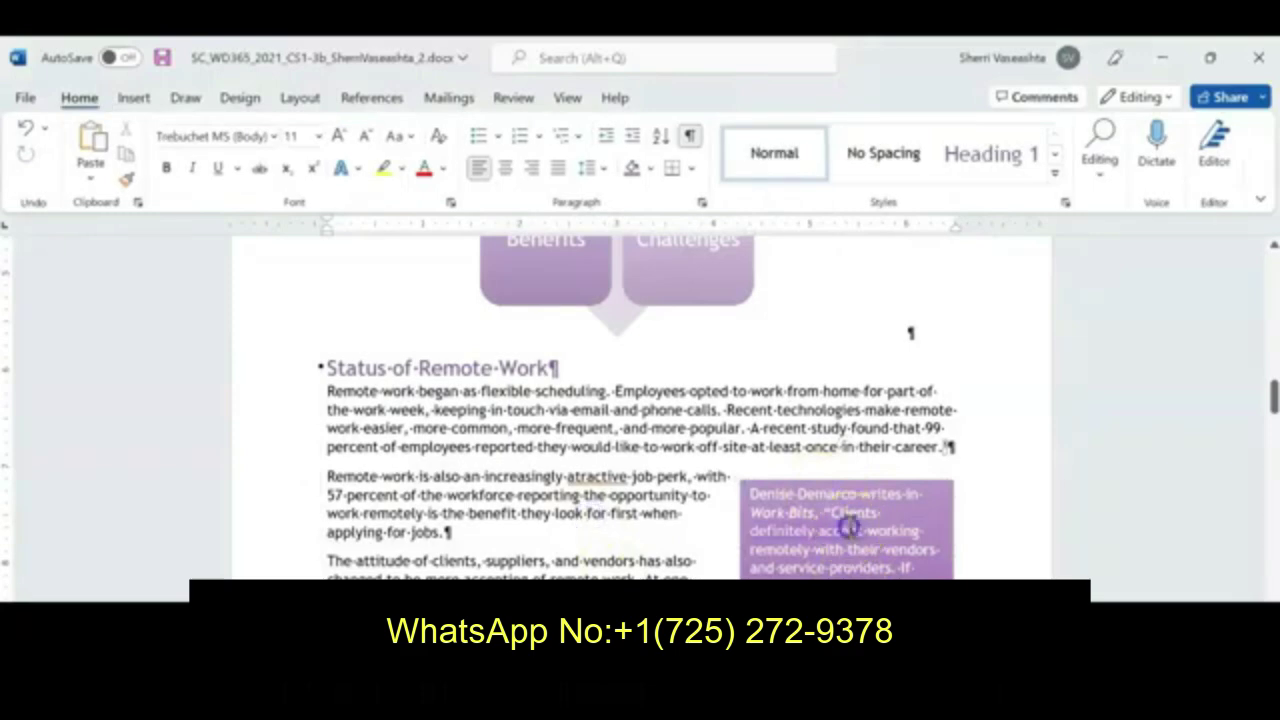
pyautogui.click(785, 490)
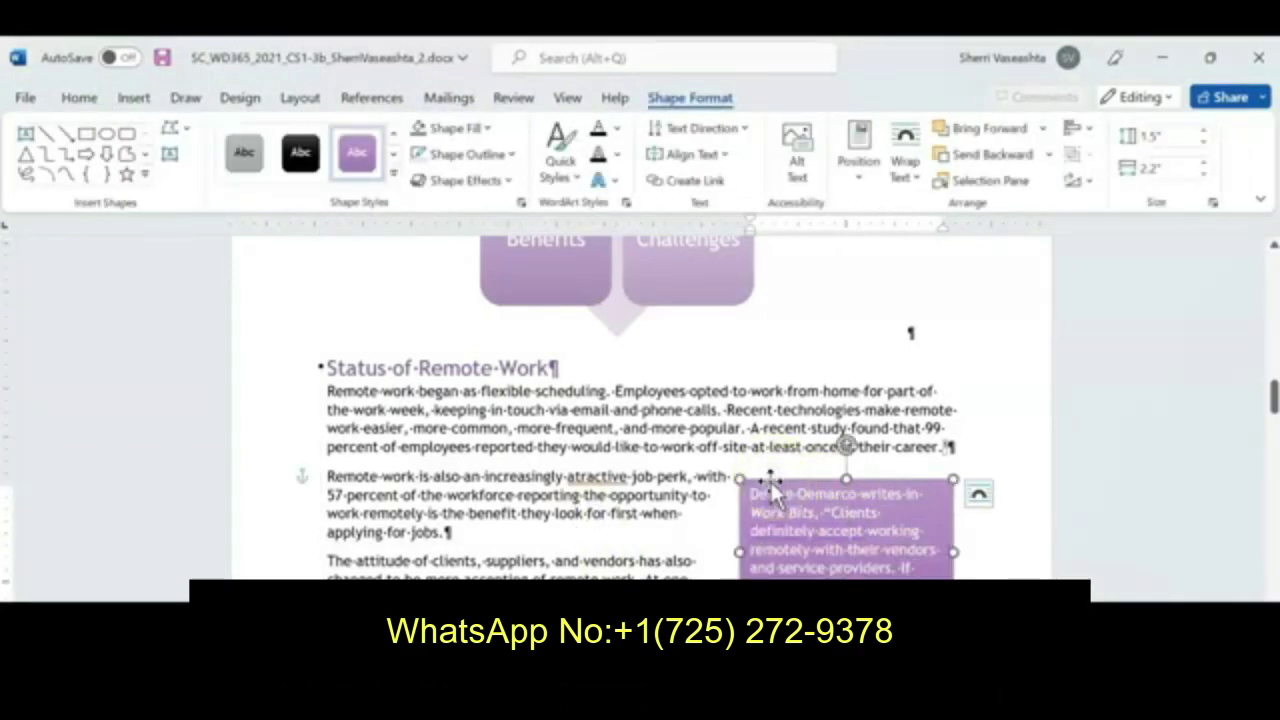
pyautogui.click(662, 97)
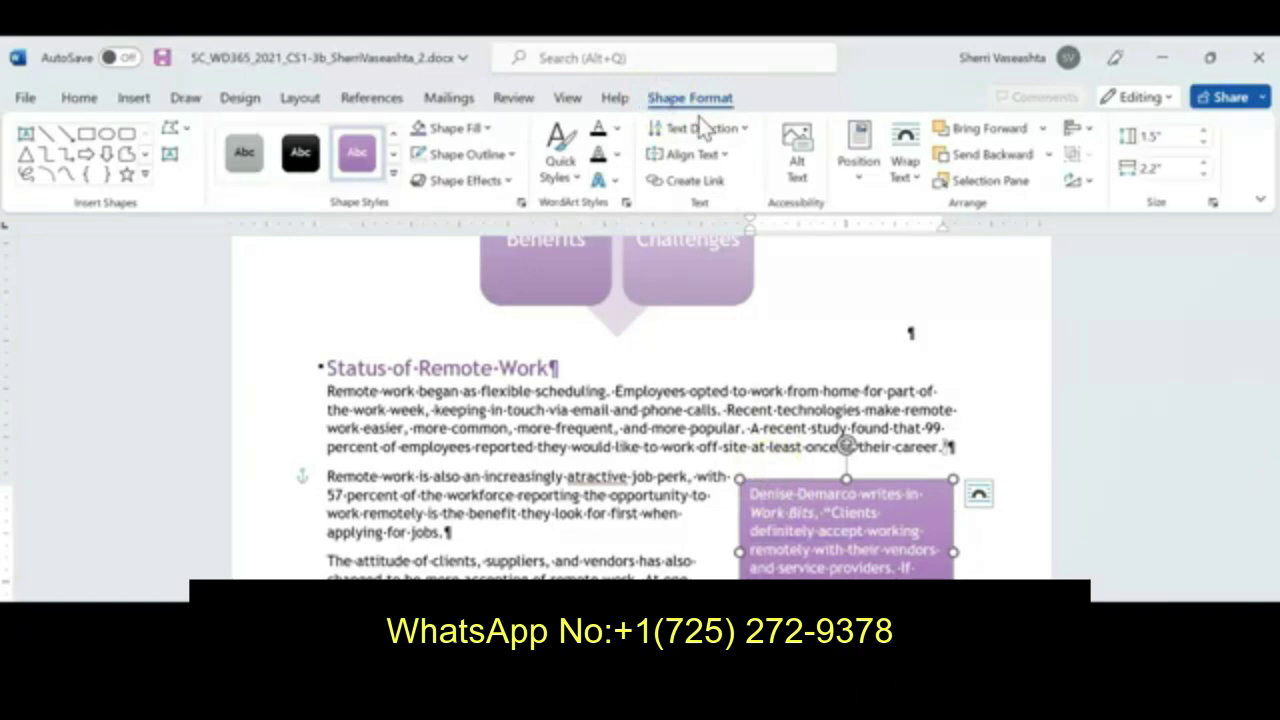
pyautogui.click(508, 181)
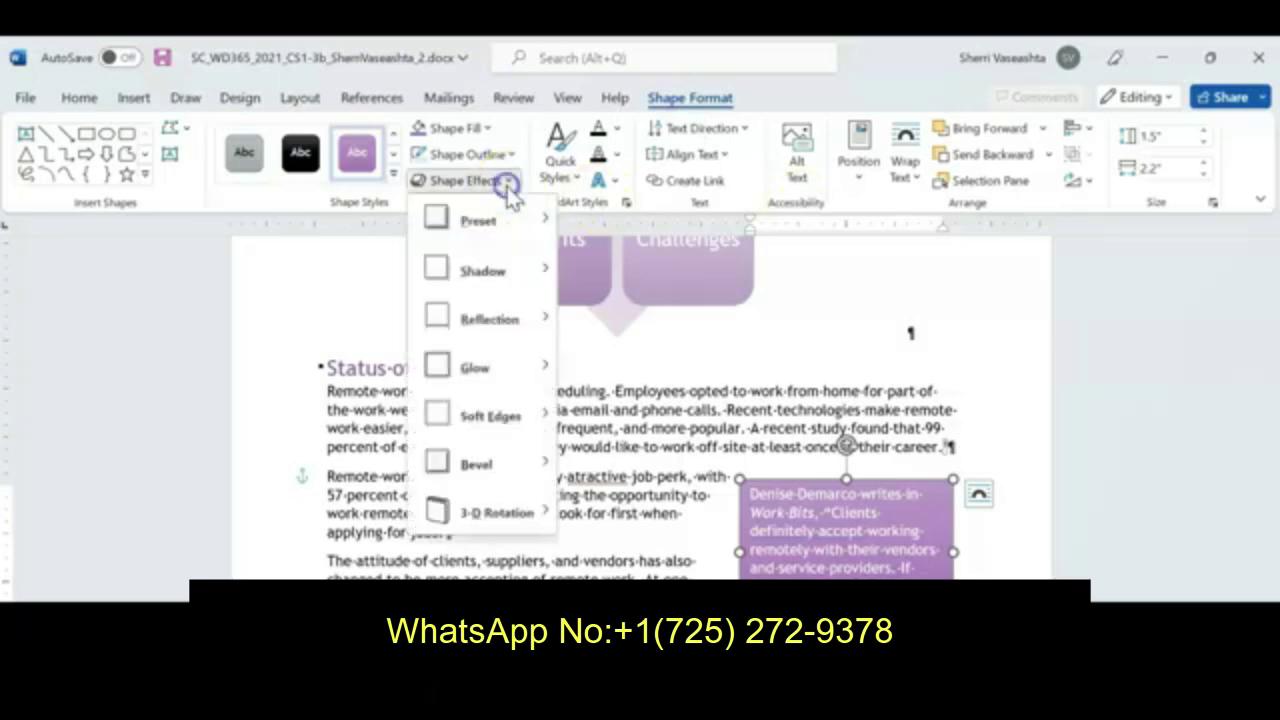
pyautogui.moveTo(500, 288)
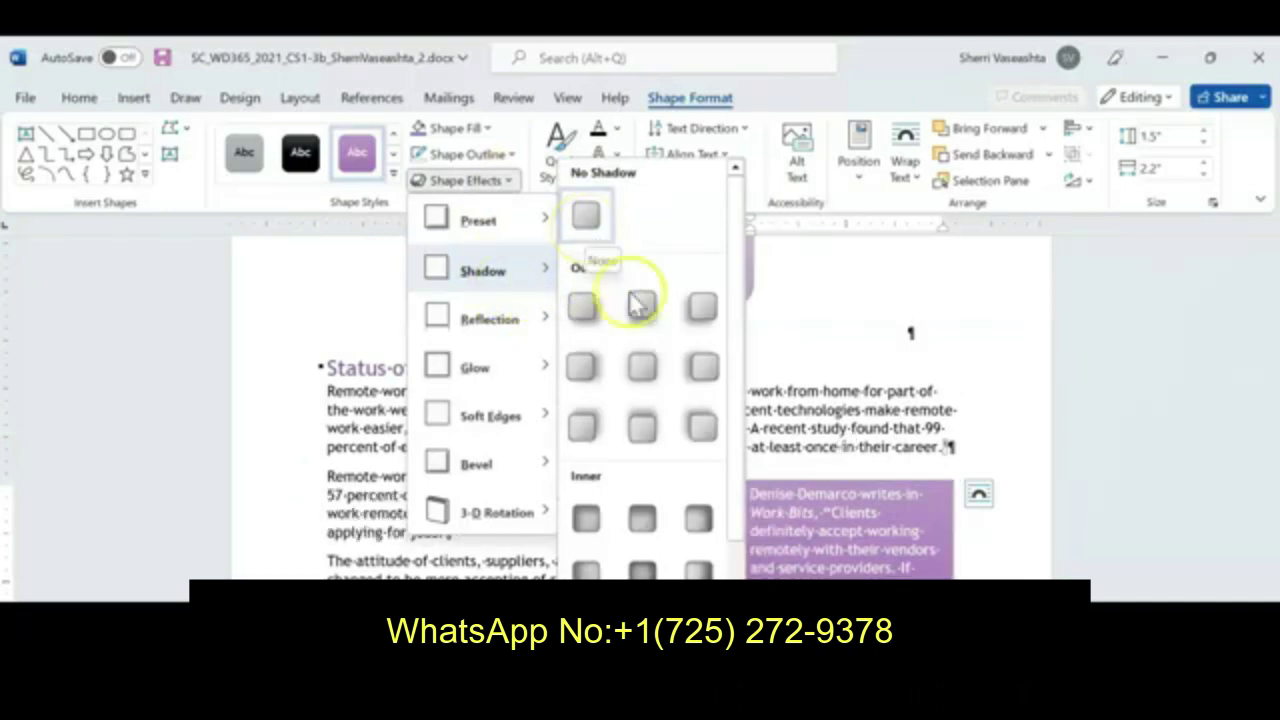
pyautogui.moveTo(740, 510); pyautogui.dragTo(731, 473)
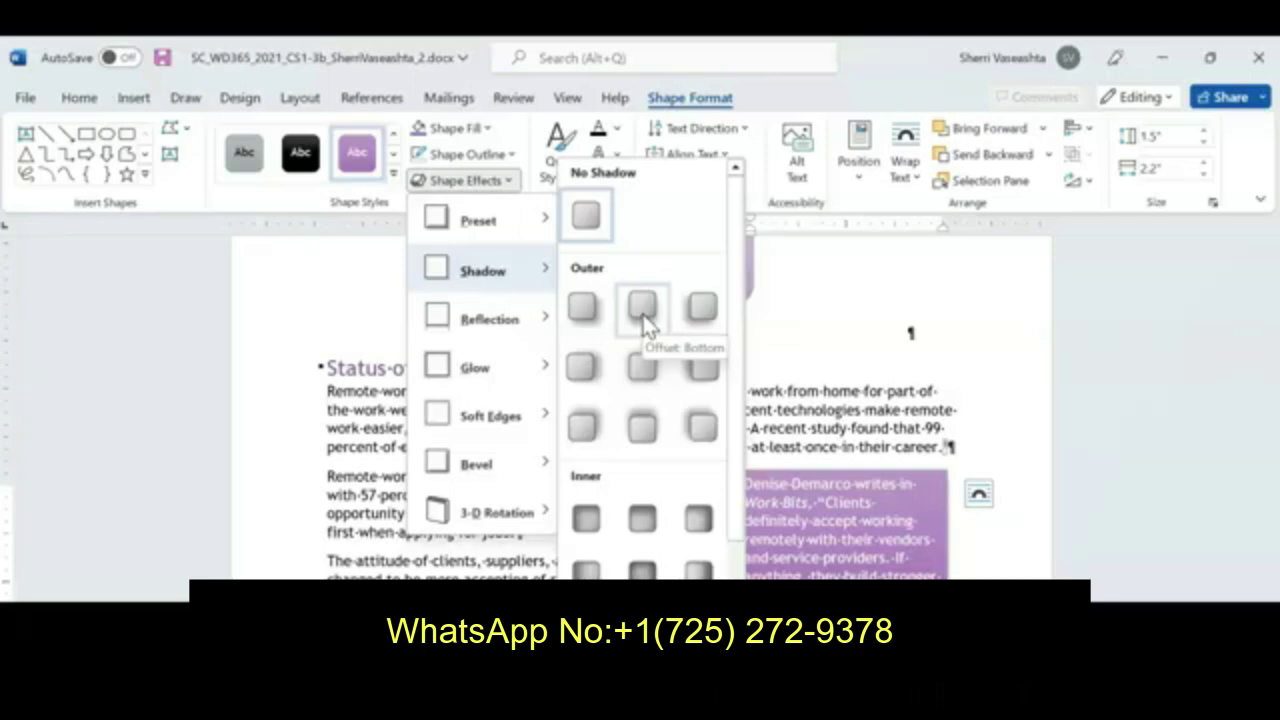
pyautogui.click(643, 318)
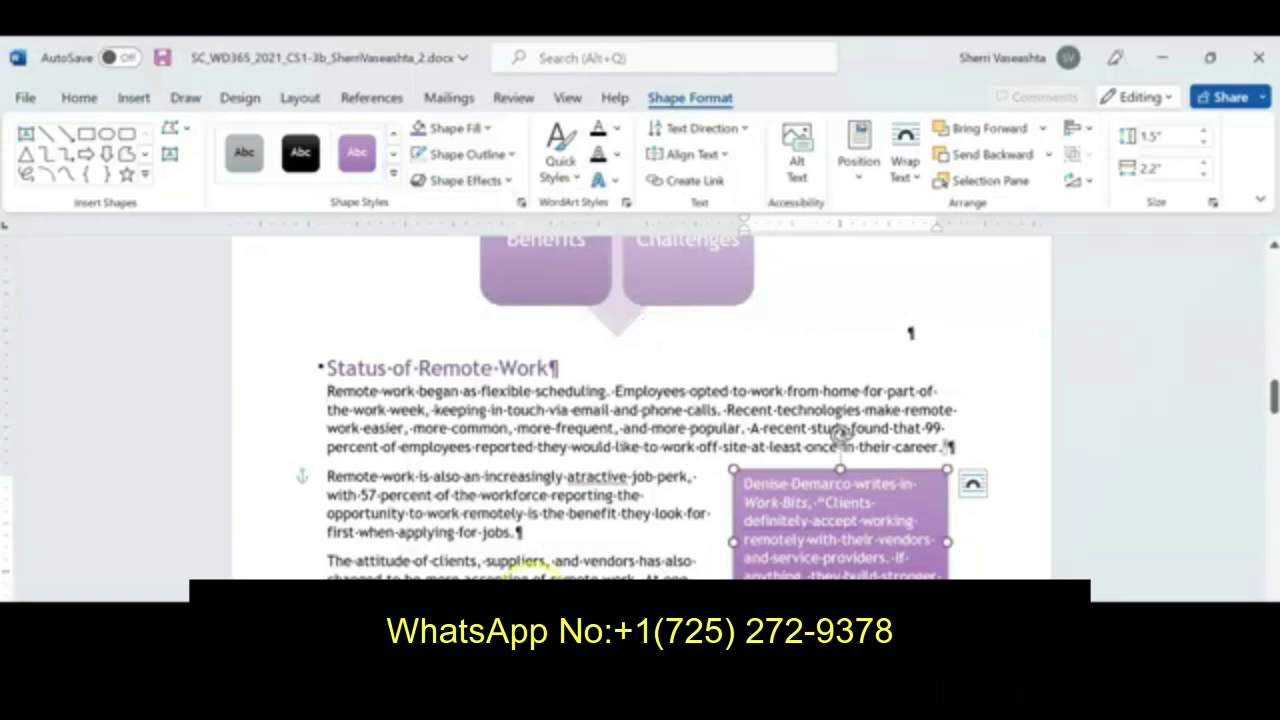
# Read step 9 in the instructions document and select the picture of two people on page 3 of the report
pyautogui.click(286, 570)
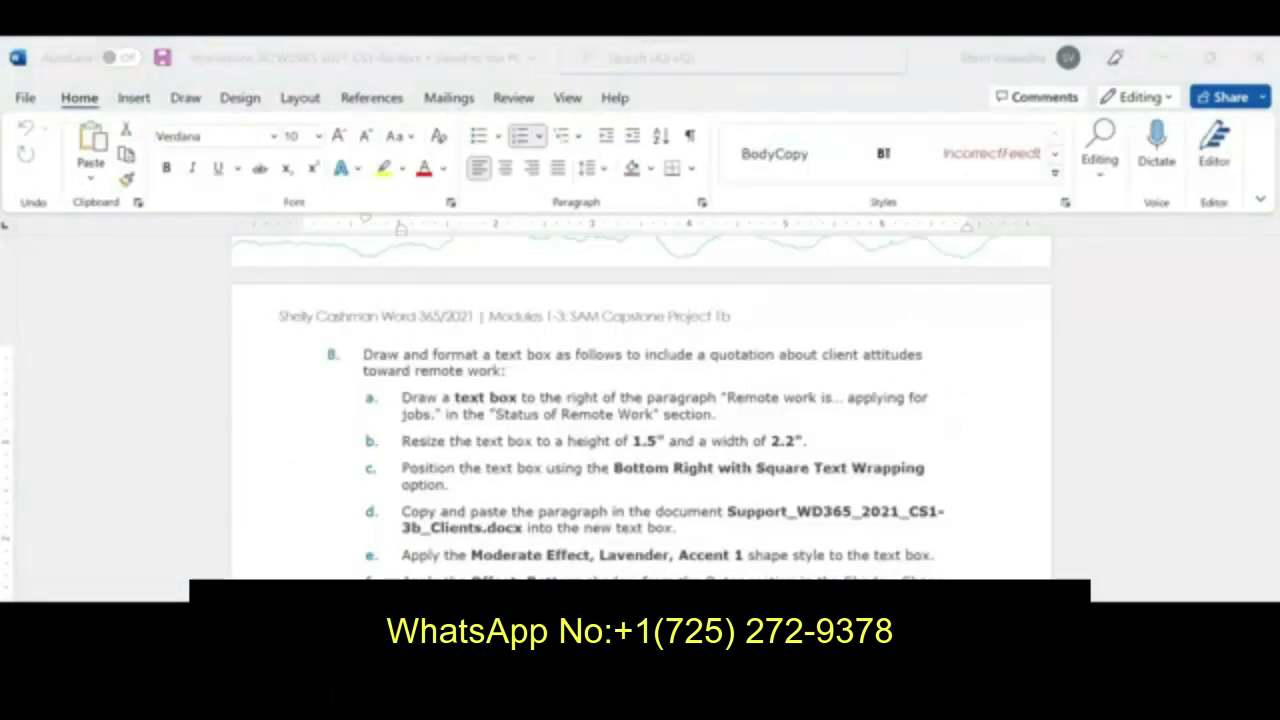
pyautogui.scroll(-5, 510, 530)
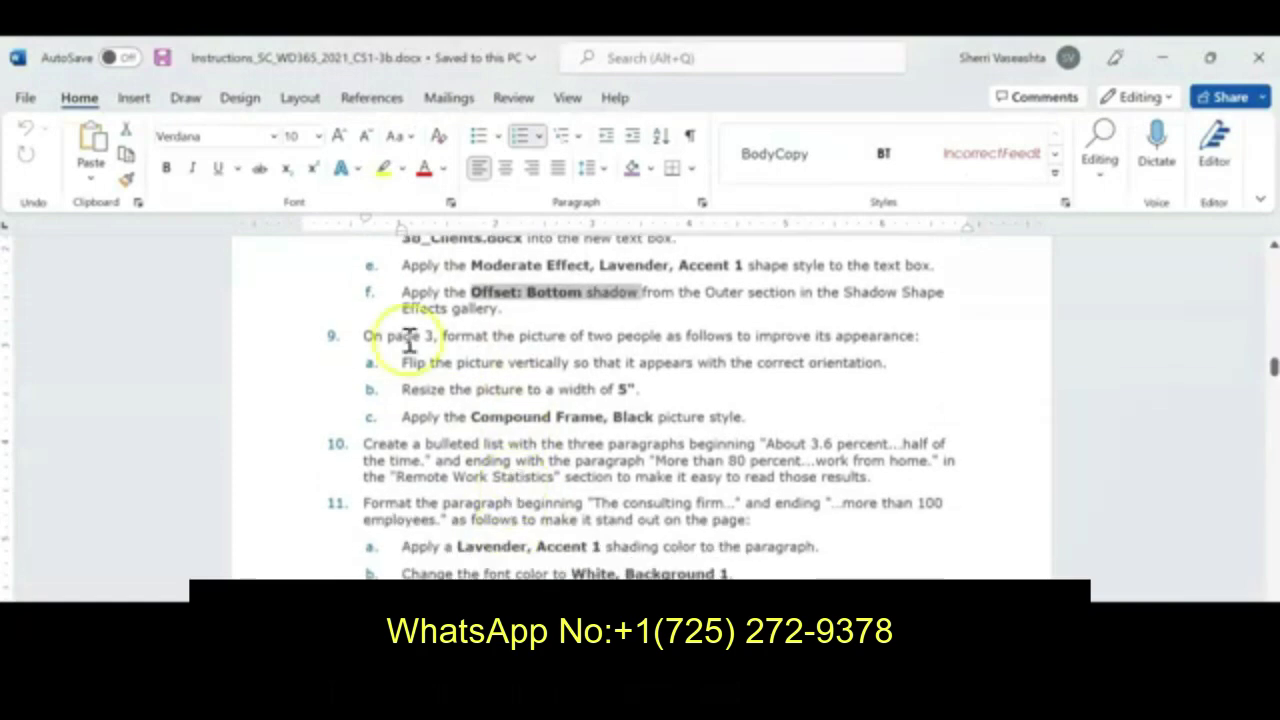
pyautogui.click(409, 338)
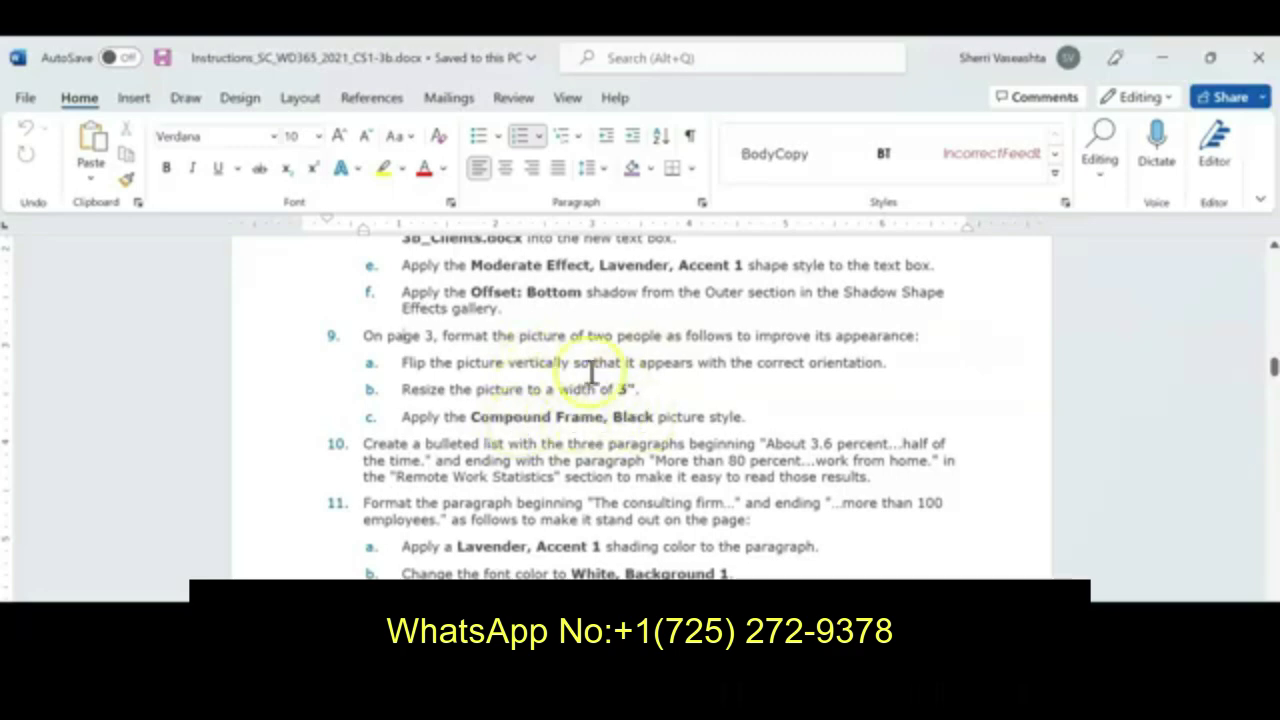
pyautogui.moveTo(512, 598)
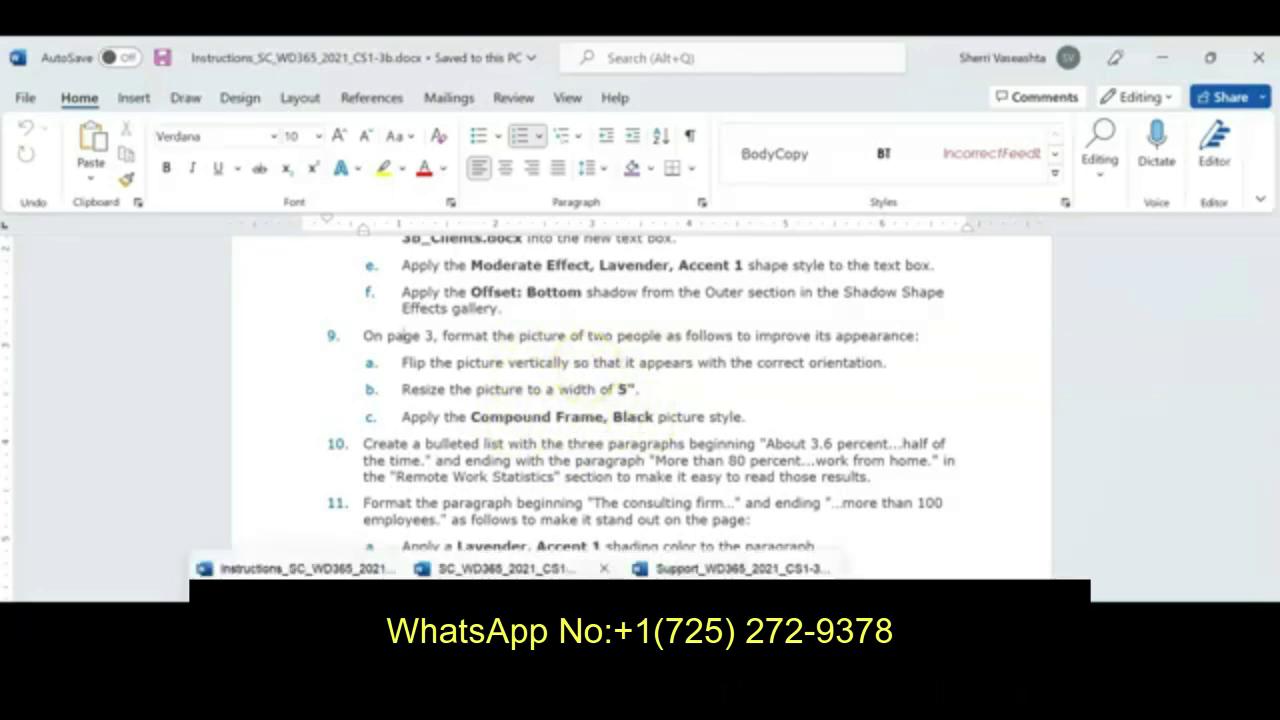
pyautogui.click(505, 568)
pyautogui.scroll(-8, 700, 485)
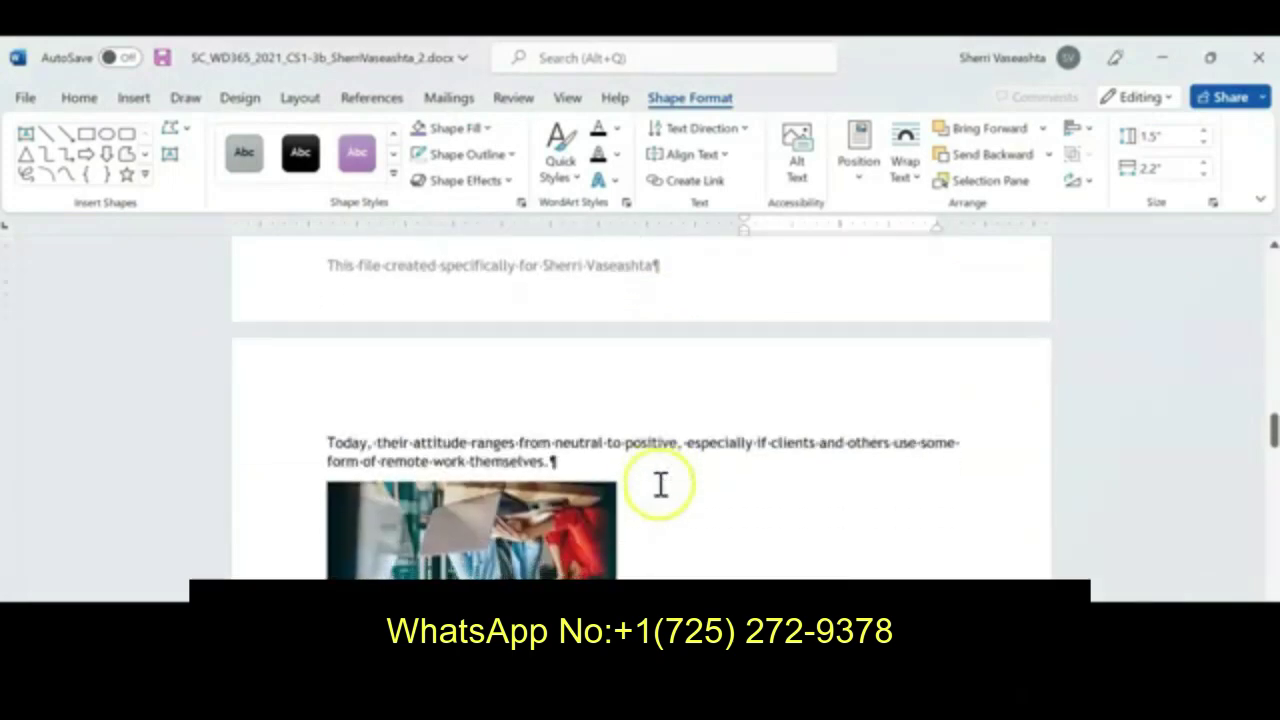
pyautogui.scroll(-5, 660, 485)
pyautogui.scroll(2, 563, 429)
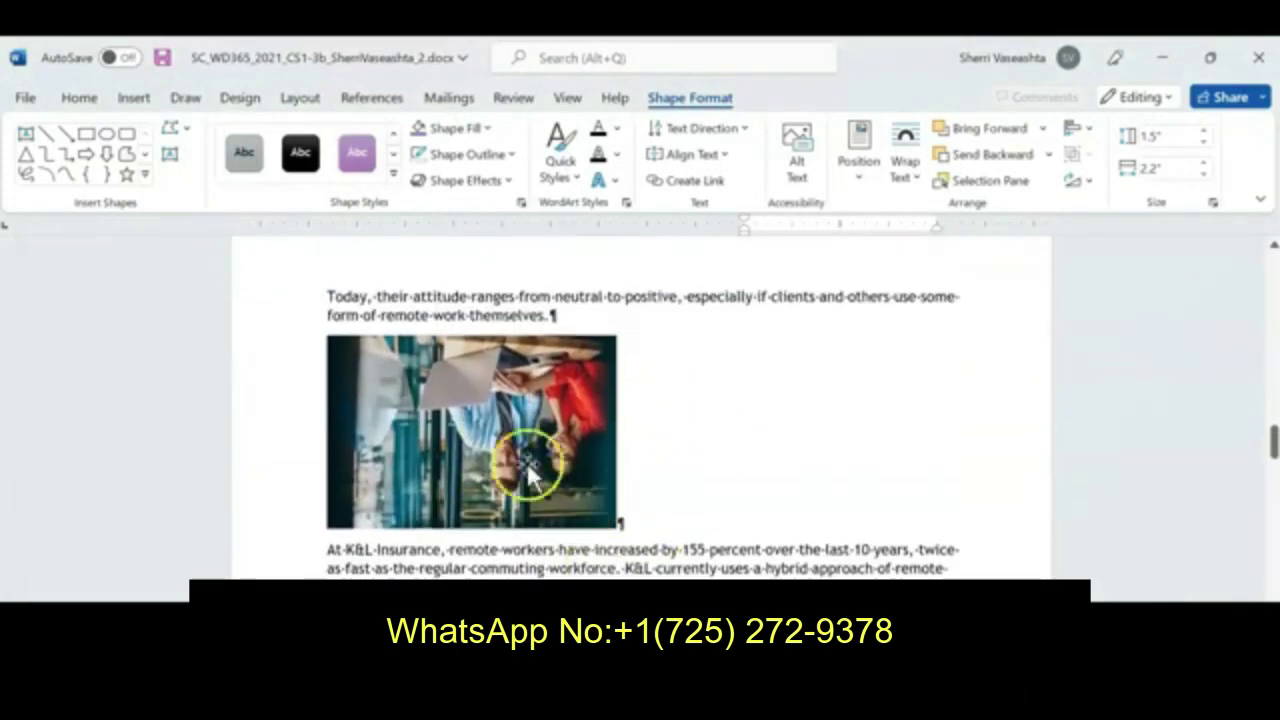
pyautogui.click(528, 462)
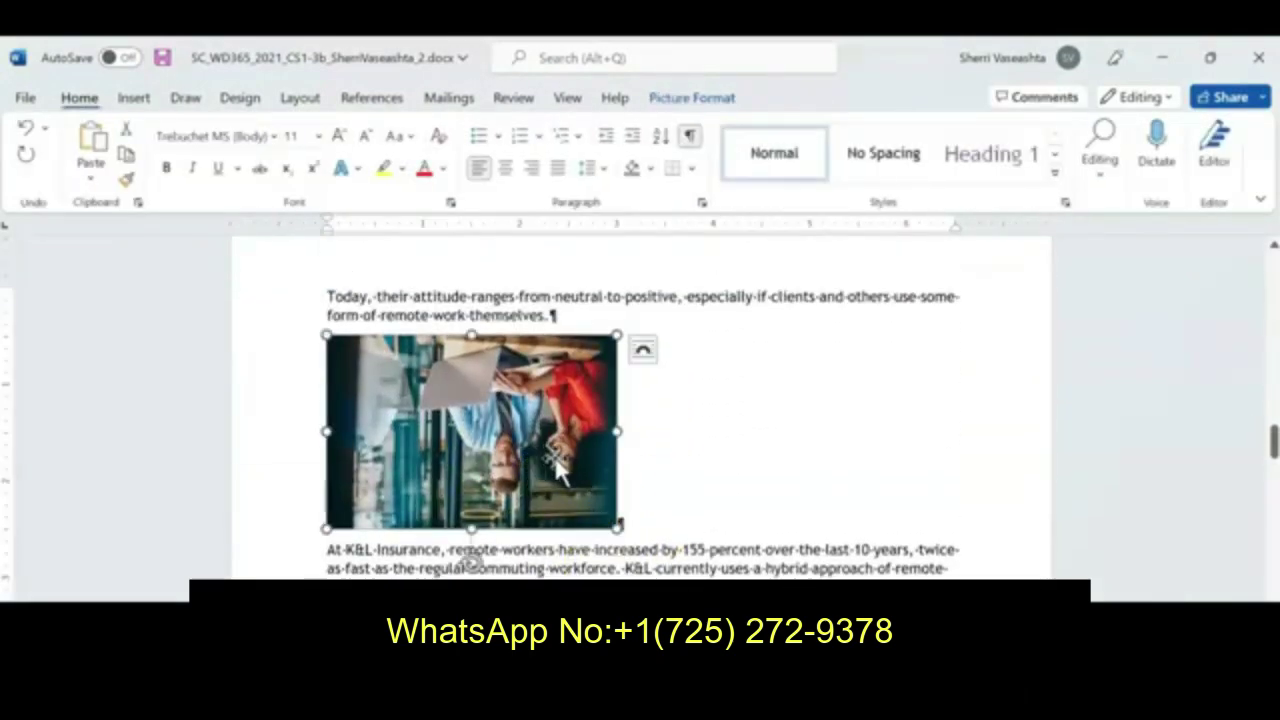
# Flip the selected picture of two people vertically
pyautogui.click(692, 98)
pyautogui.click(502, 430)
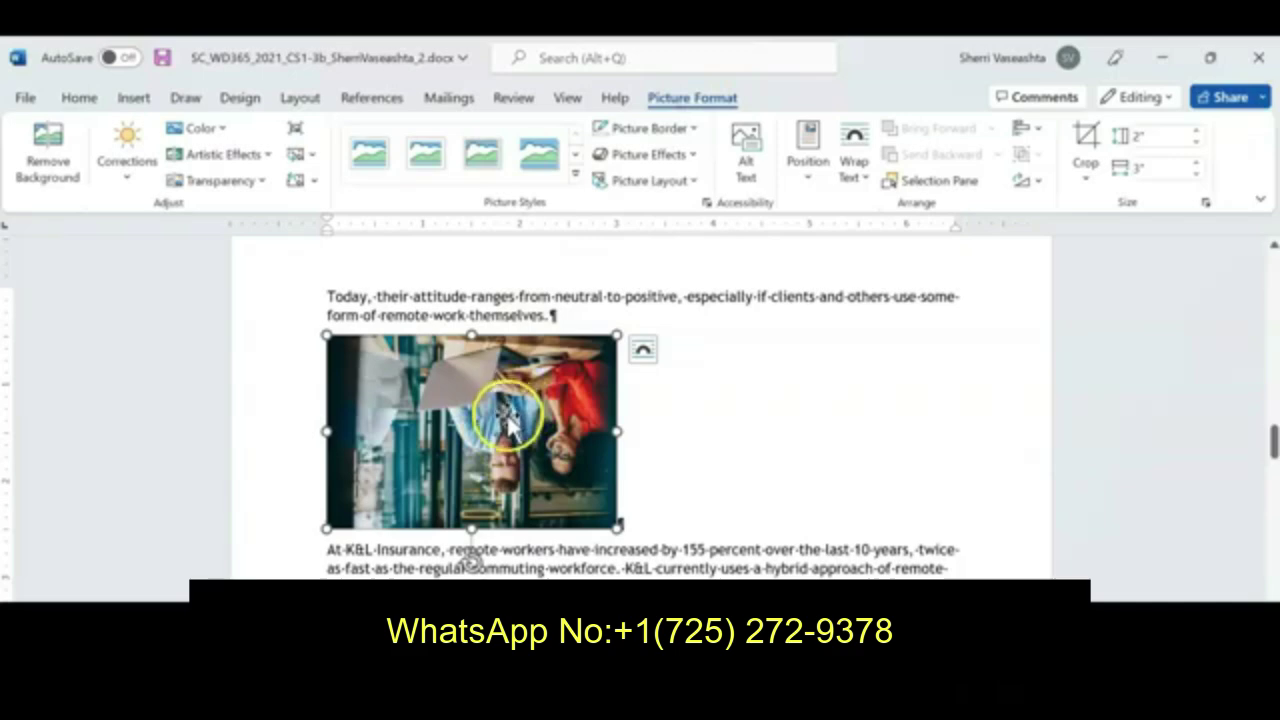
pyautogui.click(129, 182)
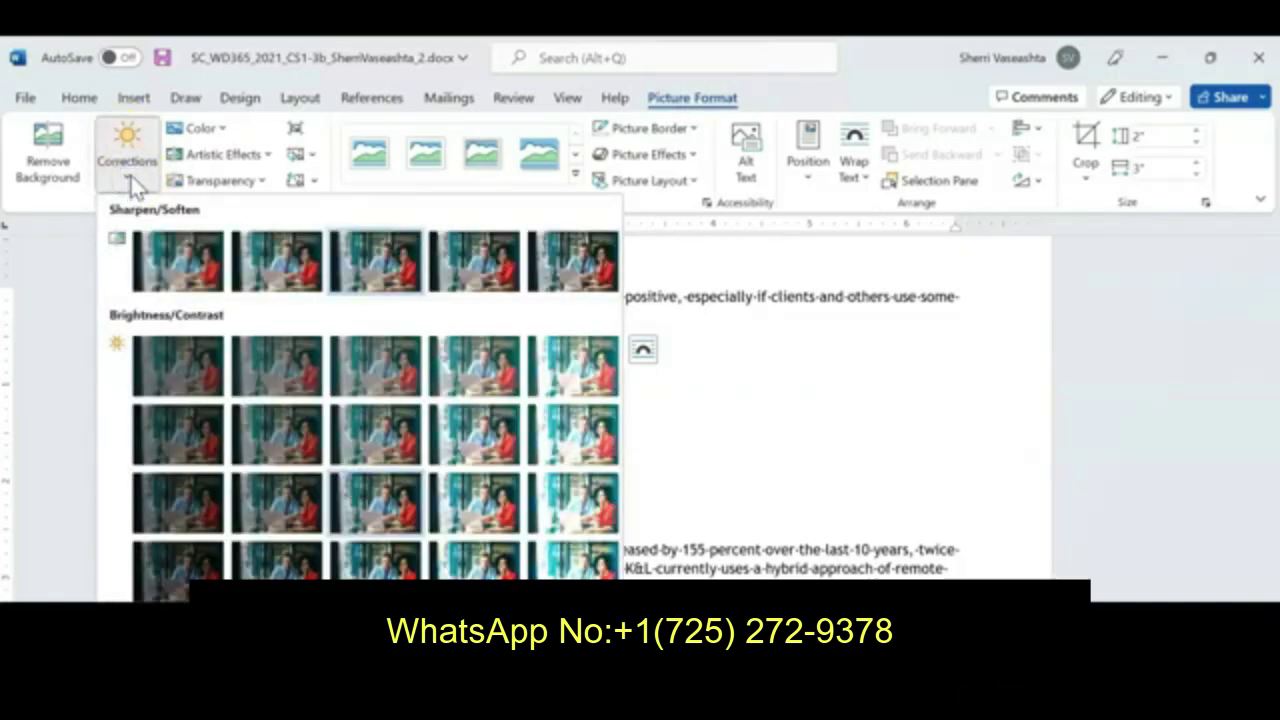
pyautogui.click(129, 172)
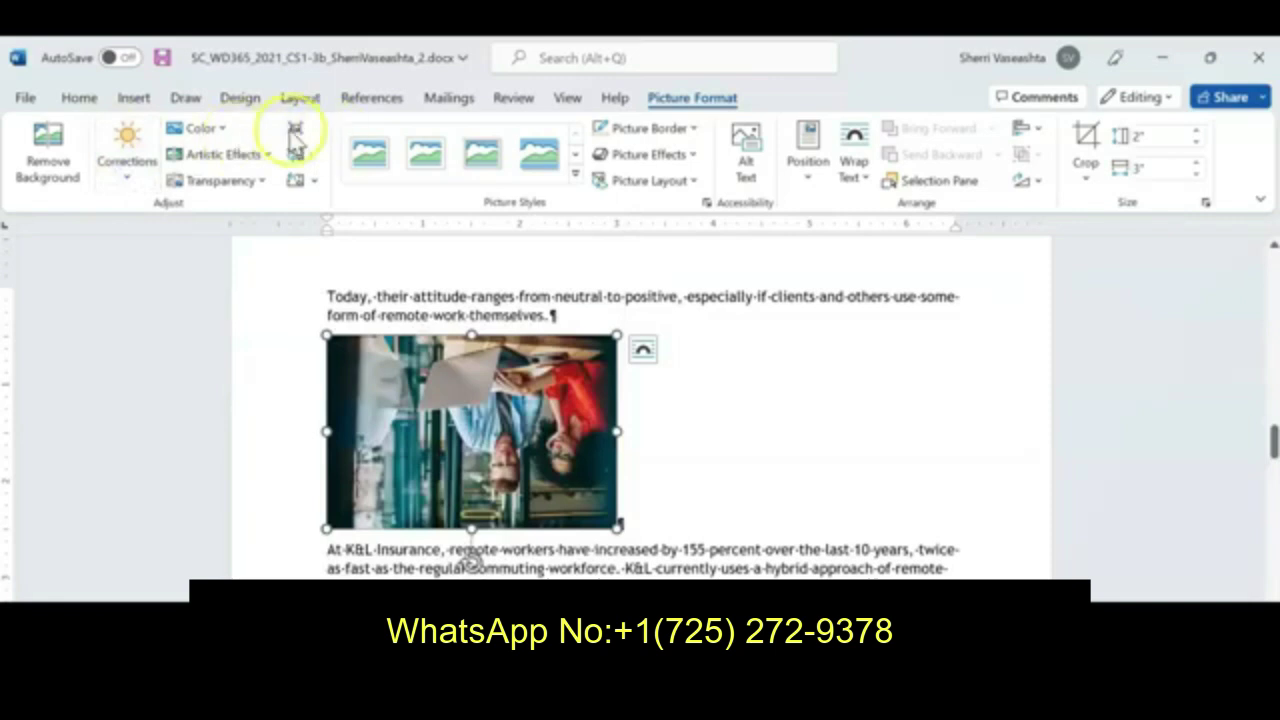